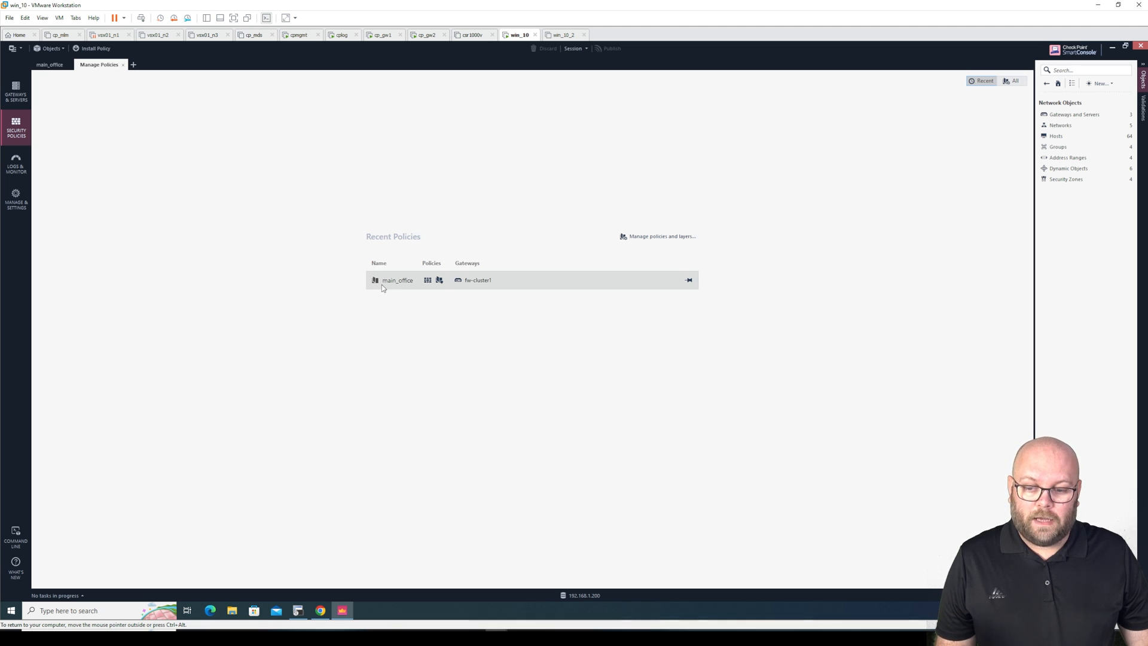
Create a new policy named testpolicy in Manage policies and layers
{"action": "mouse_move", "coordinate": [395, 288]}
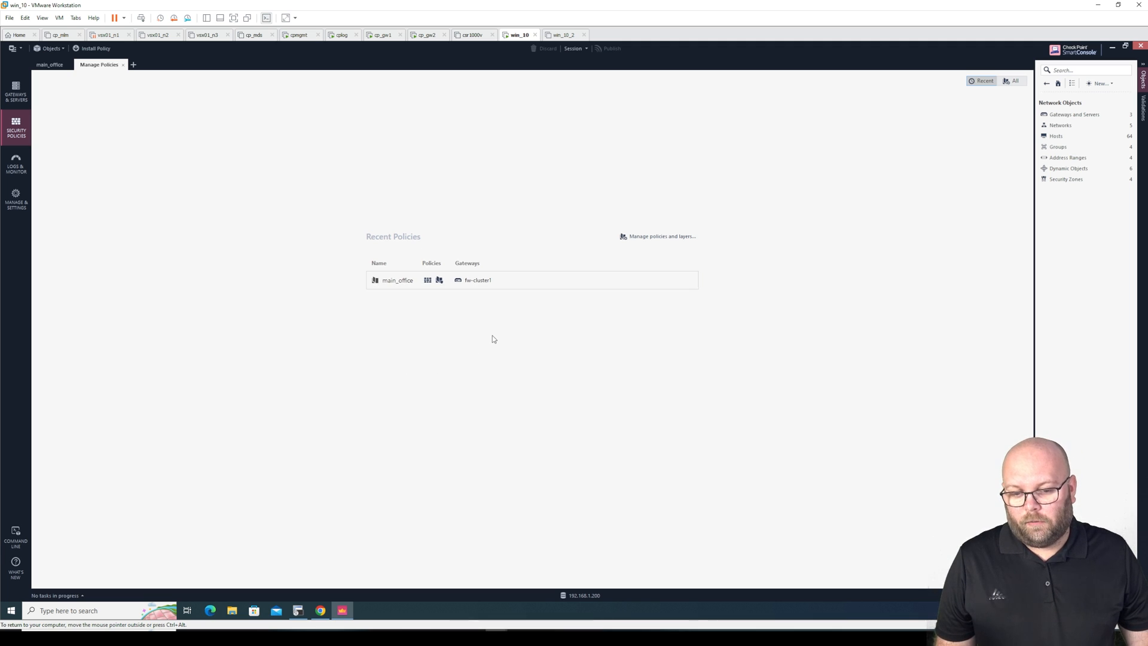
{"action": "left_click", "coordinate": [656, 236]}
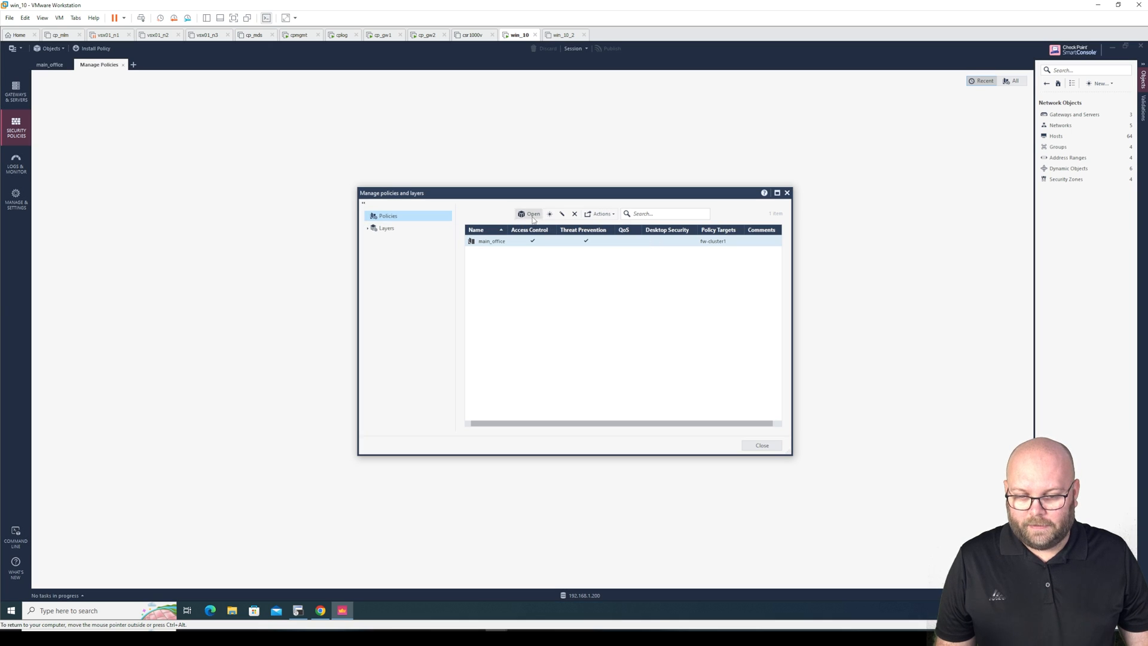
{"action": "left_click", "coordinate": [550, 213]}
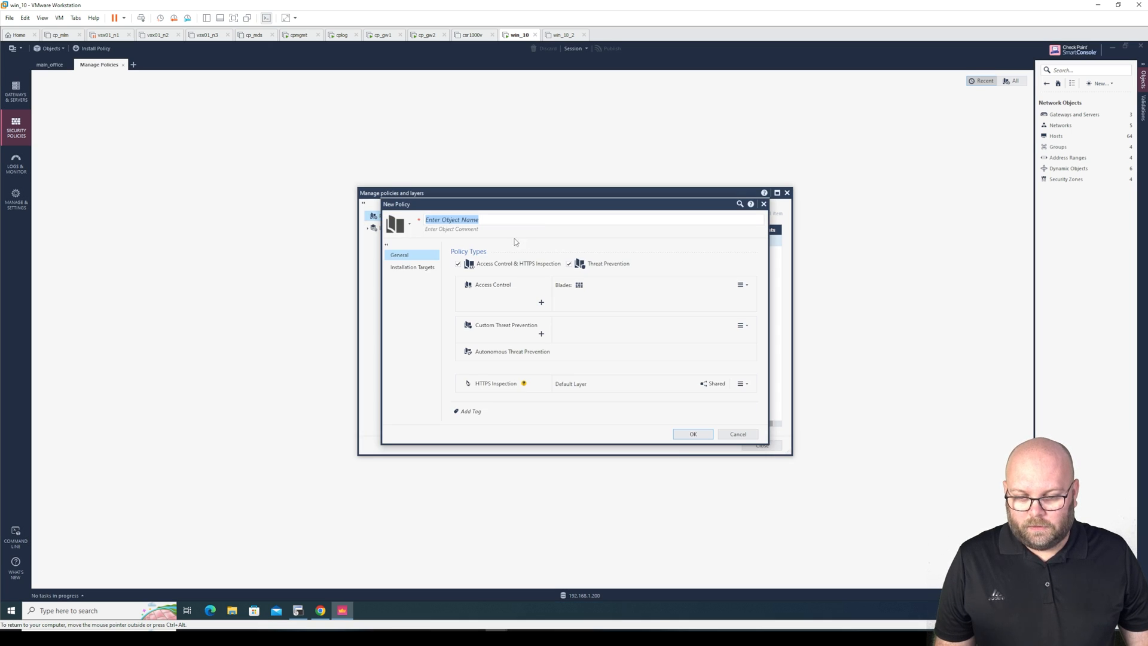
{"action": "type", "text": "testpoli"}
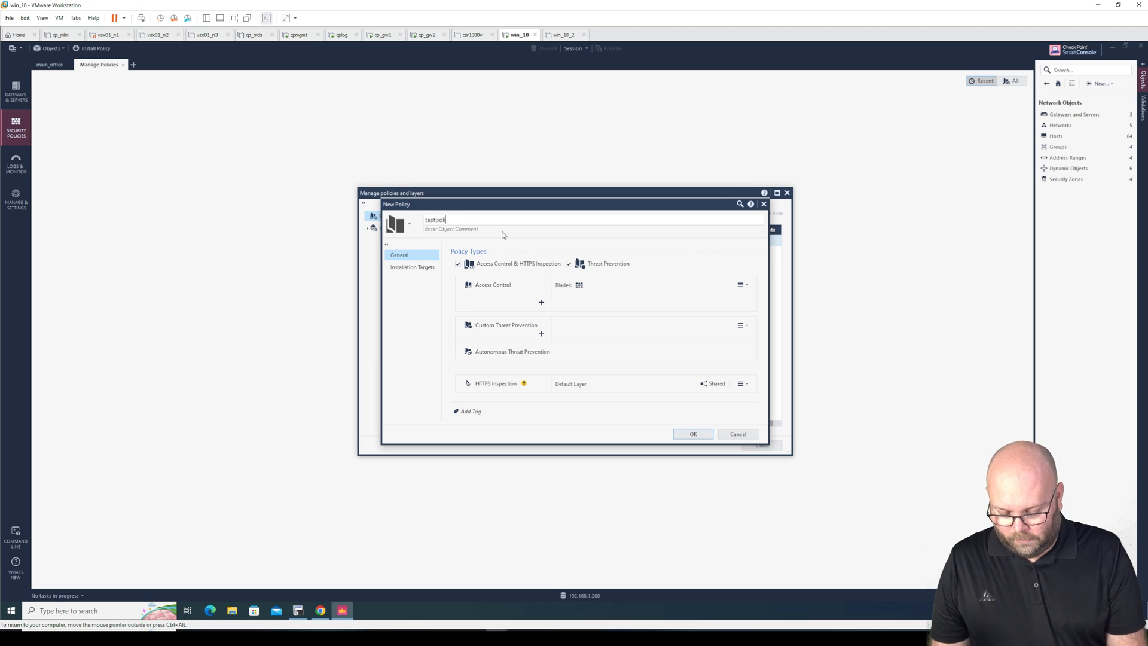
{"action": "type", "text": "cy"}
{"action": "left_click", "coordinate": [682, 434]}
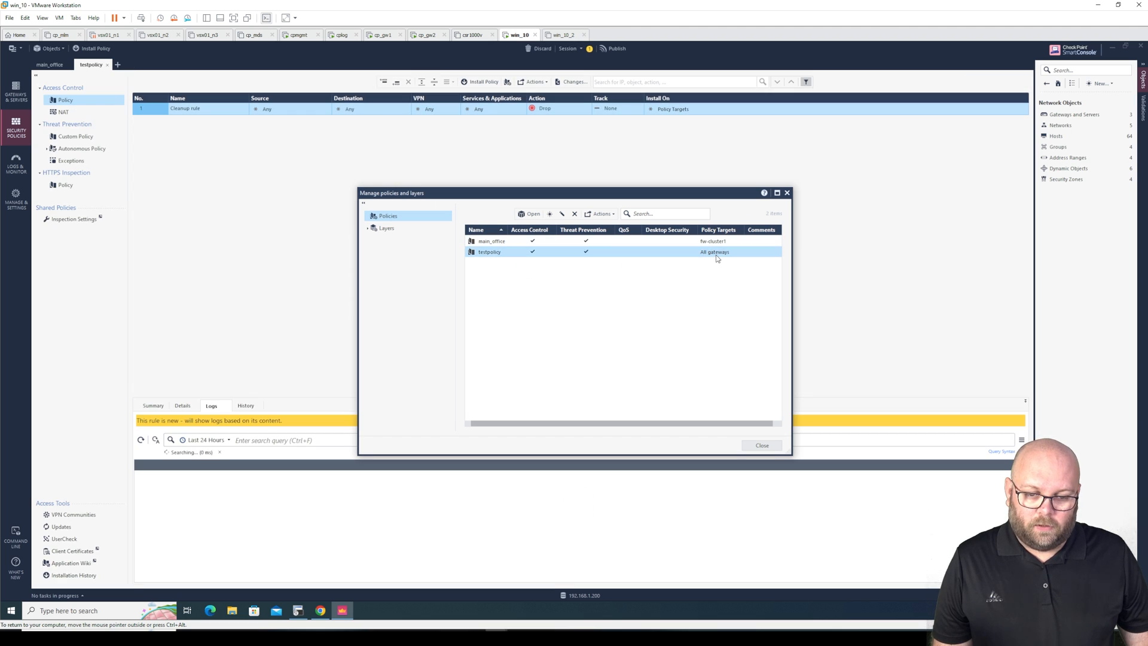
Restrict testpolicy's installation targets to the specific gateway fw-cluster1
{"action": "left_click", "coordinate": [561, 215]}
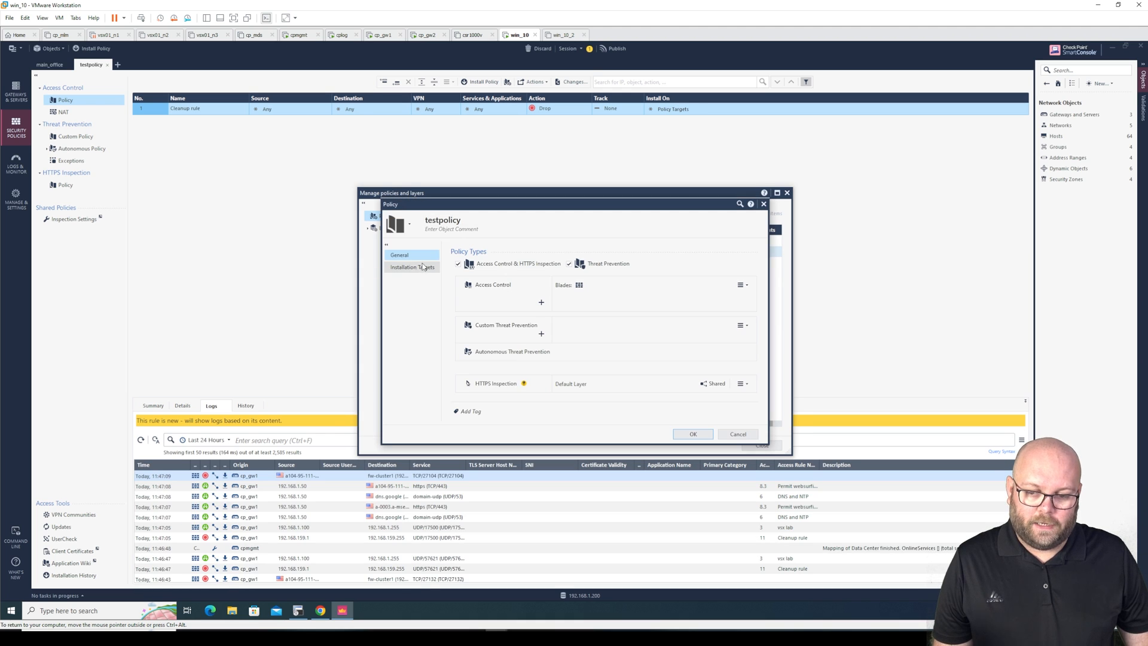
{"action": "left_click", "coordinate": [419, 267]}
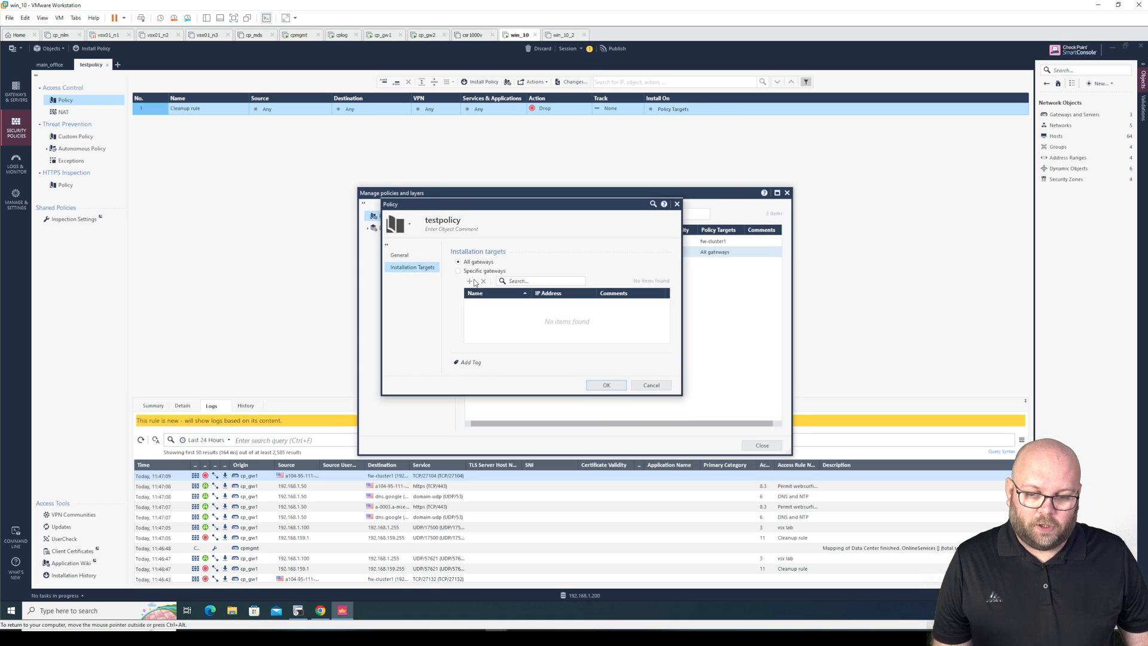
{"action": "left_click", "coordinate": [472, 272]}
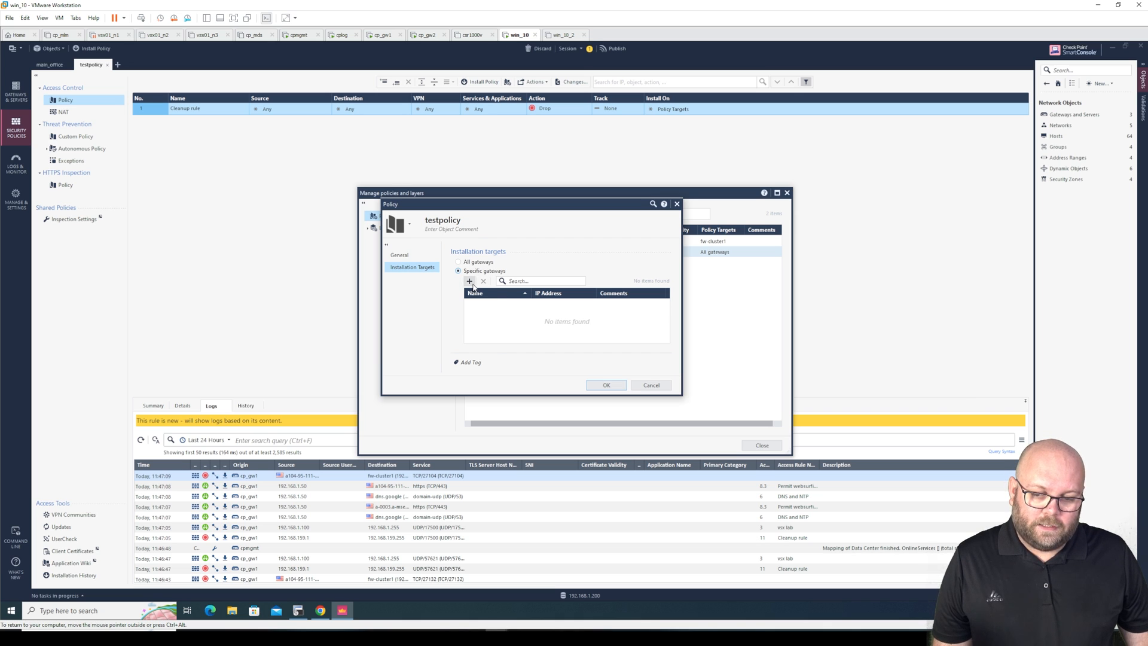
{"action": "left_click", "coordinate": [469, 281]}
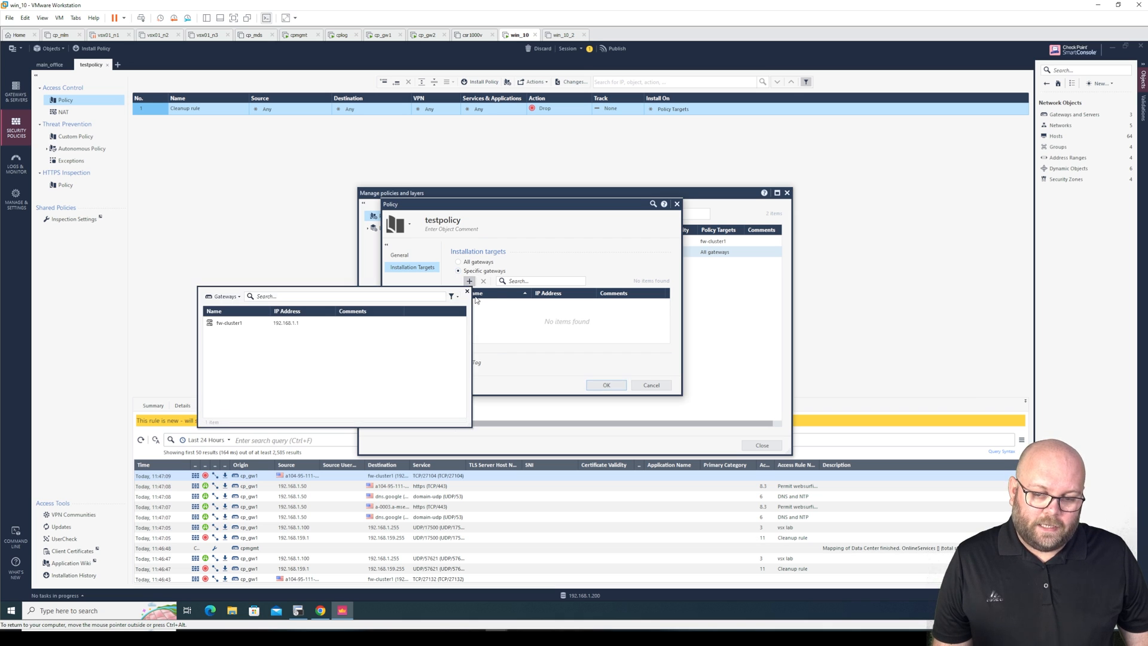
{"action": "left_click", "coordinate": [282, 327]}
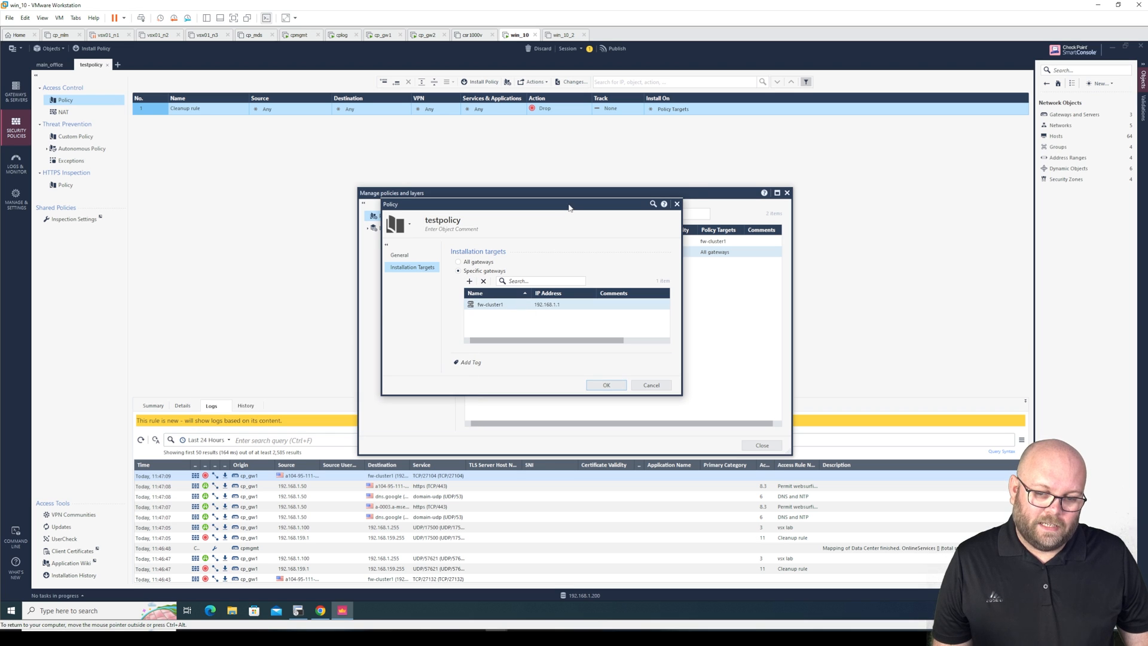
{"action": "left_click_drag", "start_coordinate": [570, 208], "coordinate": [637, 277]}
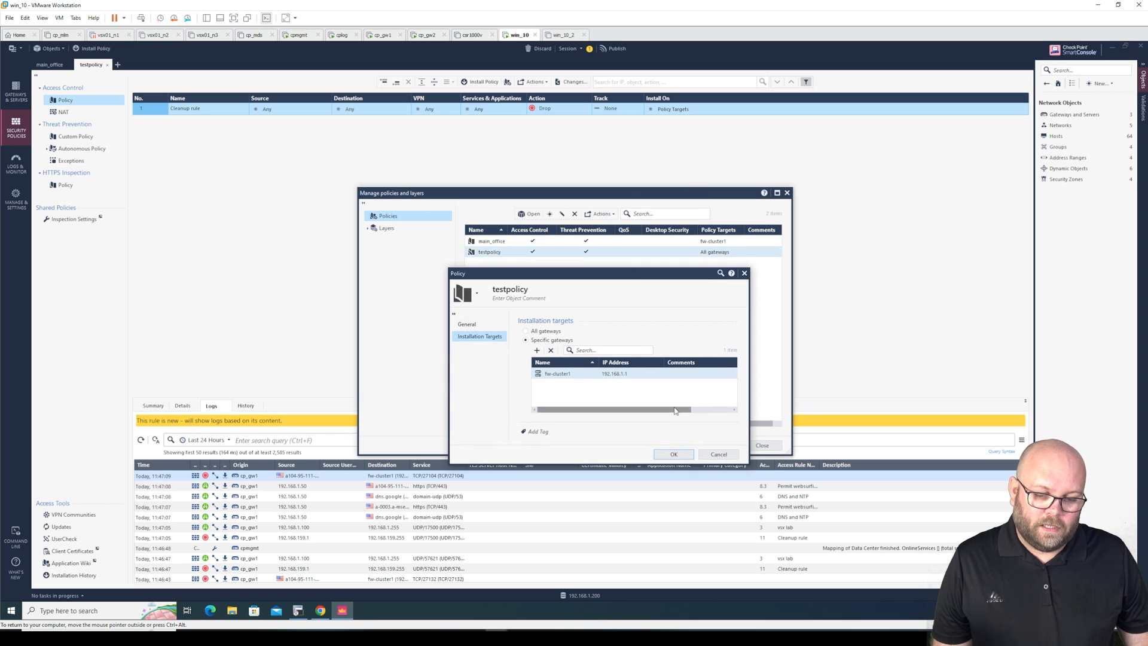
{"action": "left_click", "coordinate": [674, 454]}
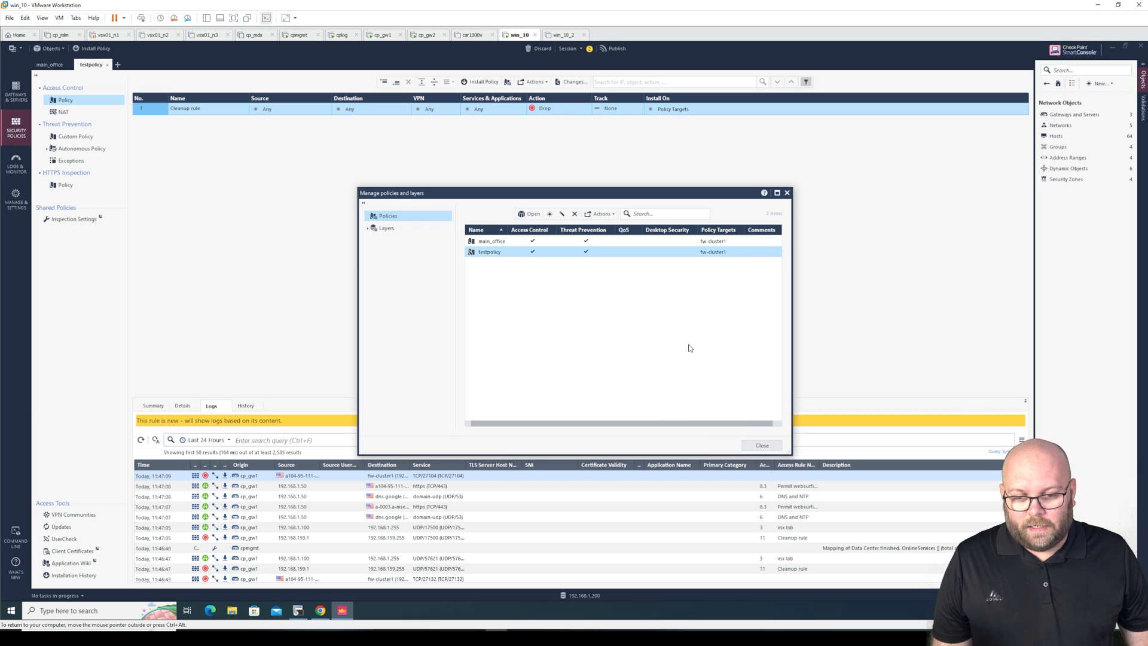
Set testpolicy's Cleanup rule tracking to Log and publish the change
{"action": "left_click", "coordinate": [763, 446]}
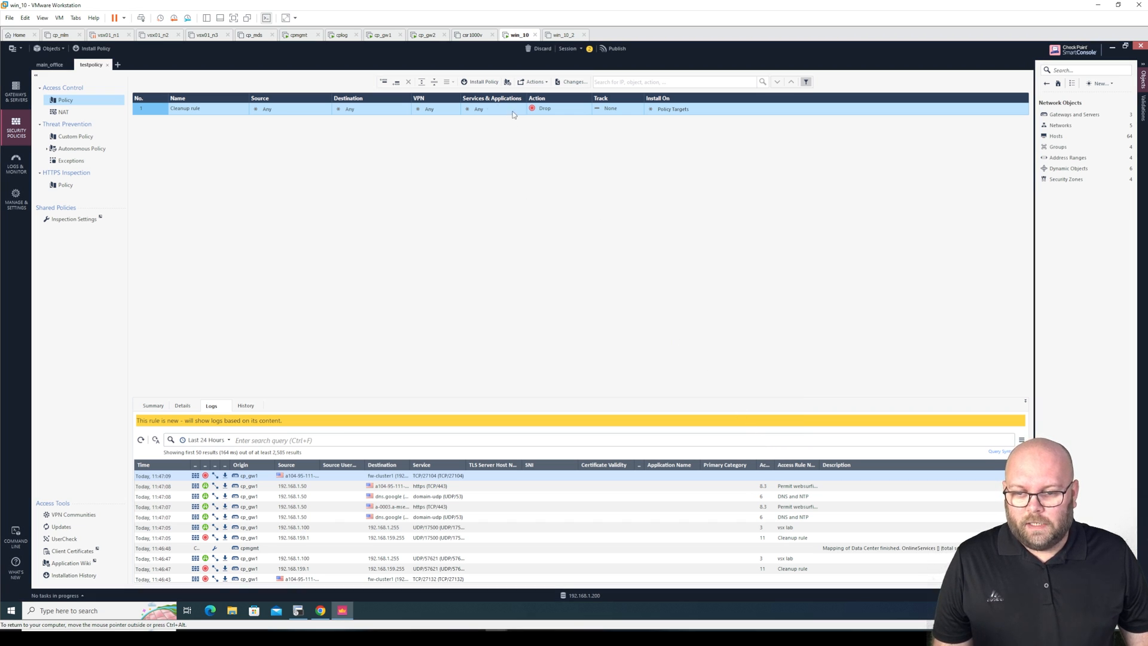
{"action": "left_click", "coordinate": [617, 115]}
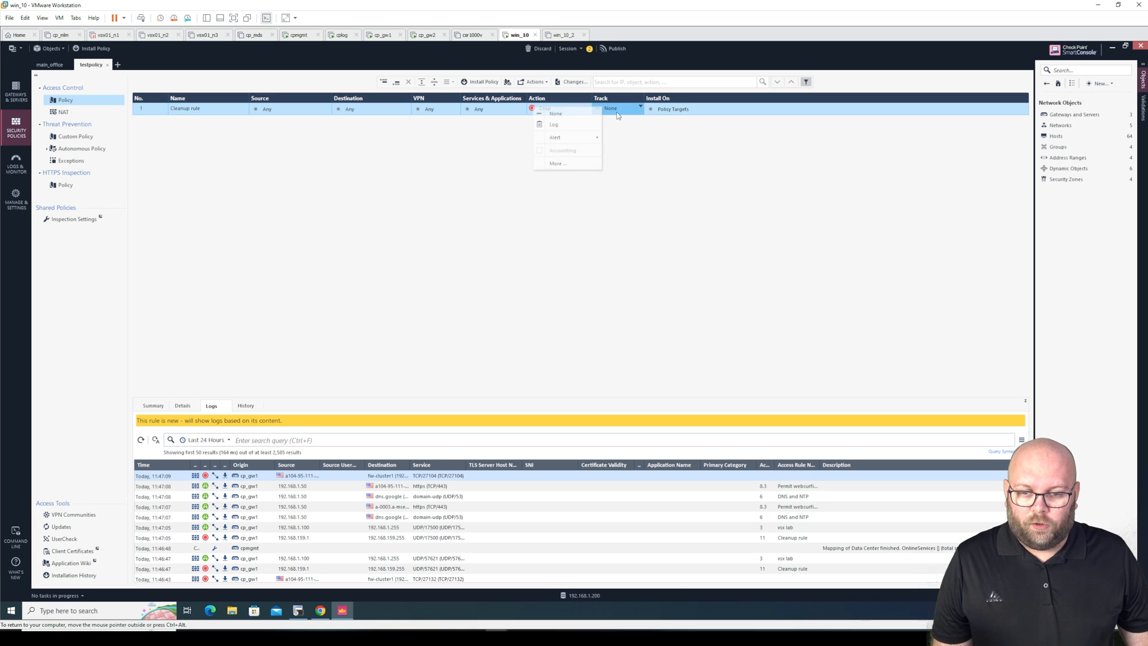
{"action": "left_click", "coordinate": [588, 124]}
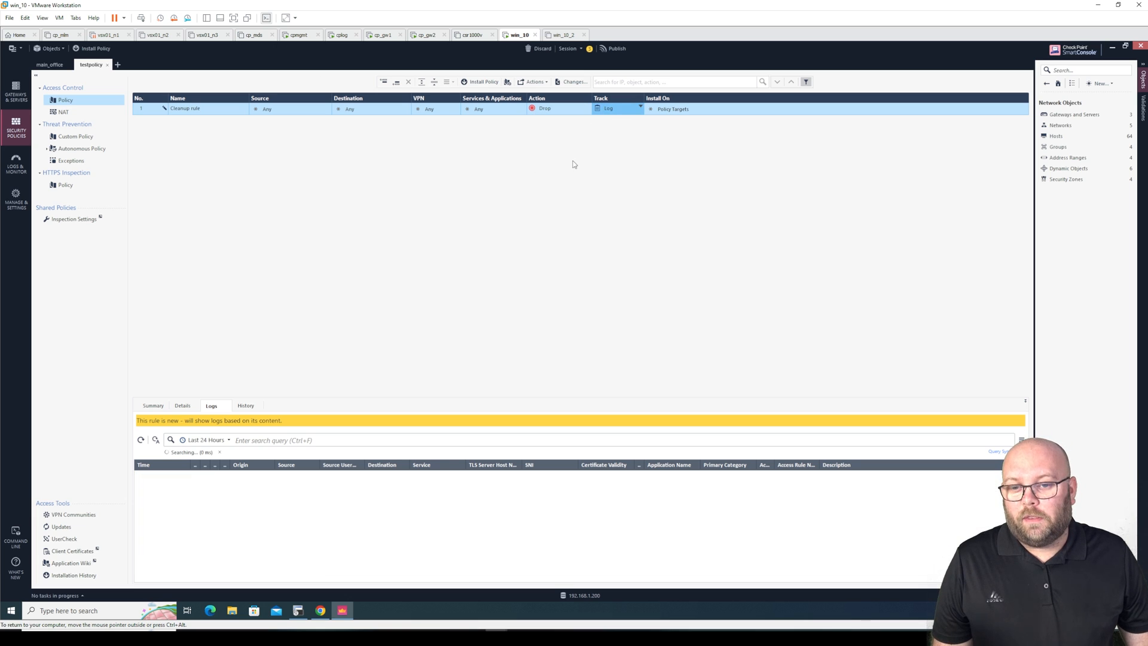
{"action": "left_click", "coordinate": [616, 47]}
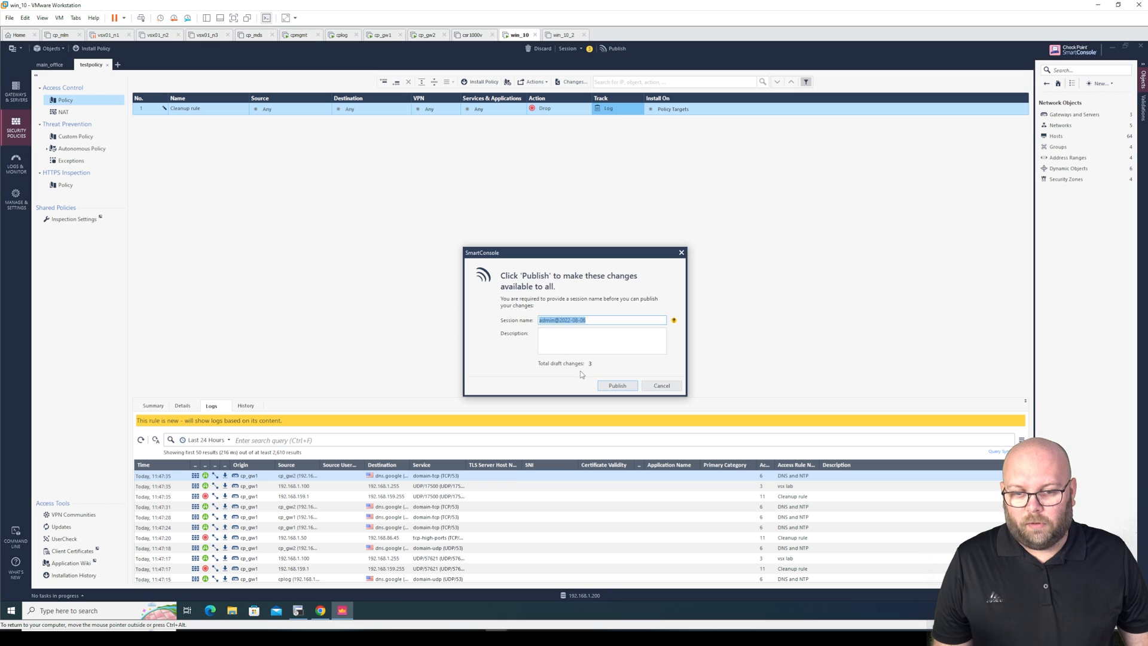
{"action": "left_click", "coordinate": [615, 385]}
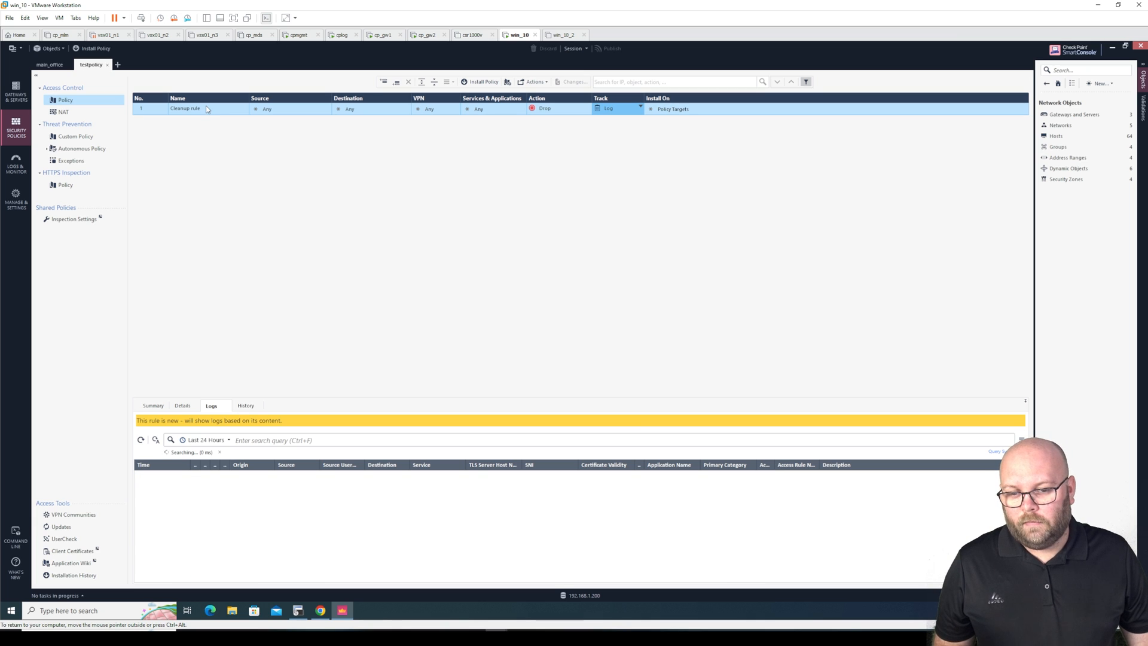
View main_office's rulebase with all sections expanded, then return to testpolicy
{"action": "left_click", "coordinate": [49, 64]}
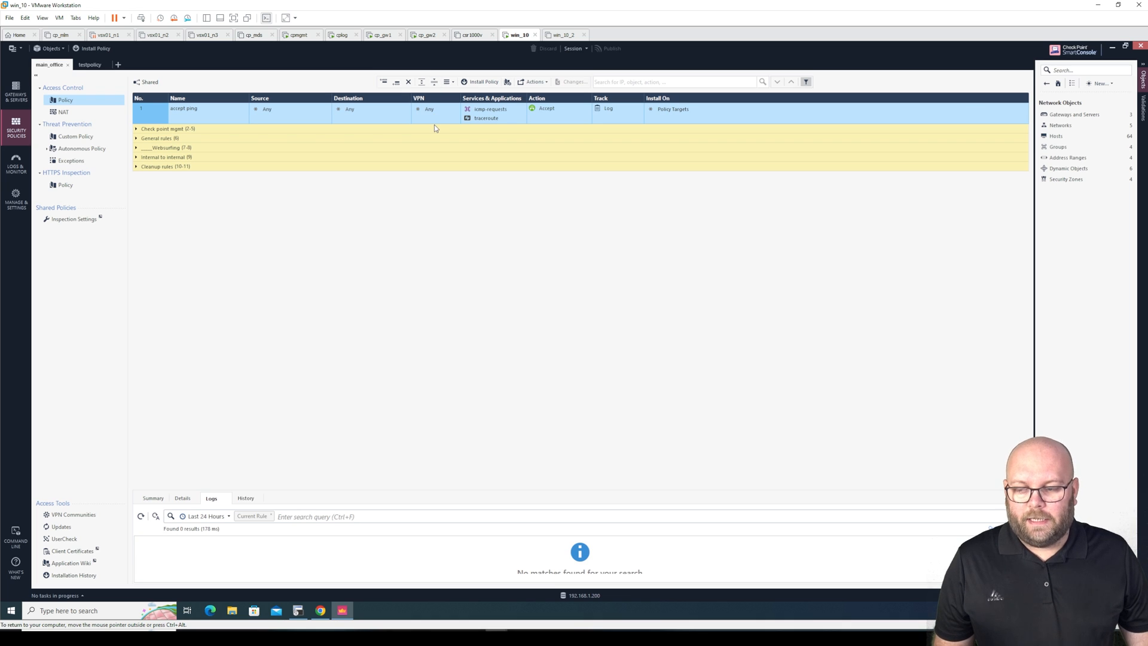
{"action": "left_click", "coordinate": [423, 84]}
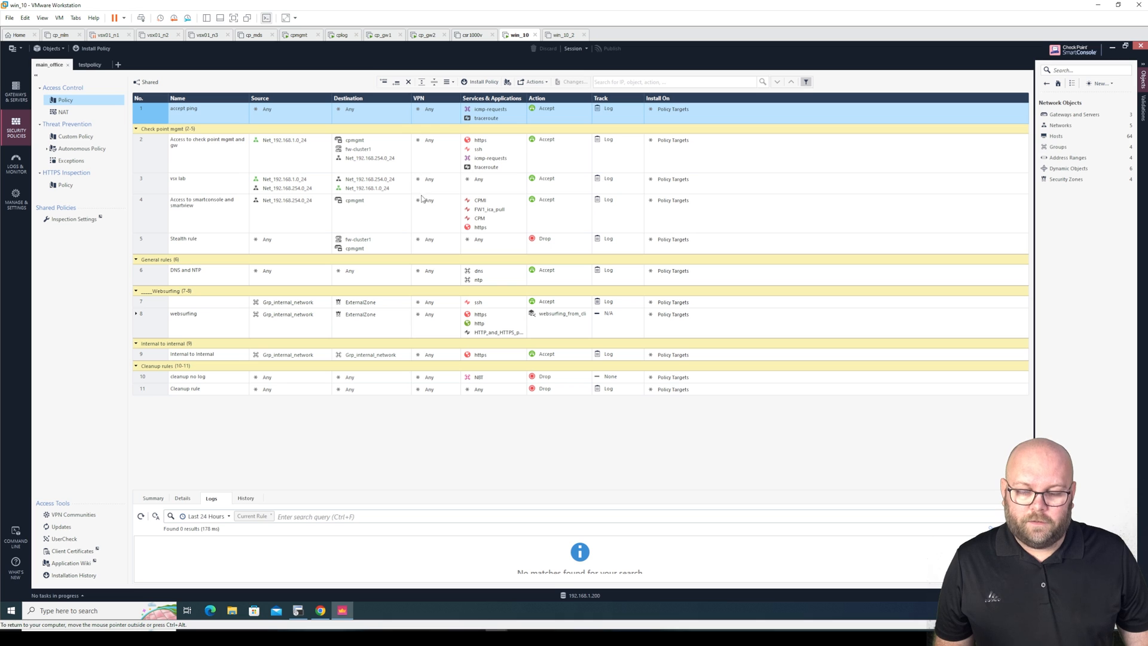
{"action": "left_click", "coordinate": [98, 68]}
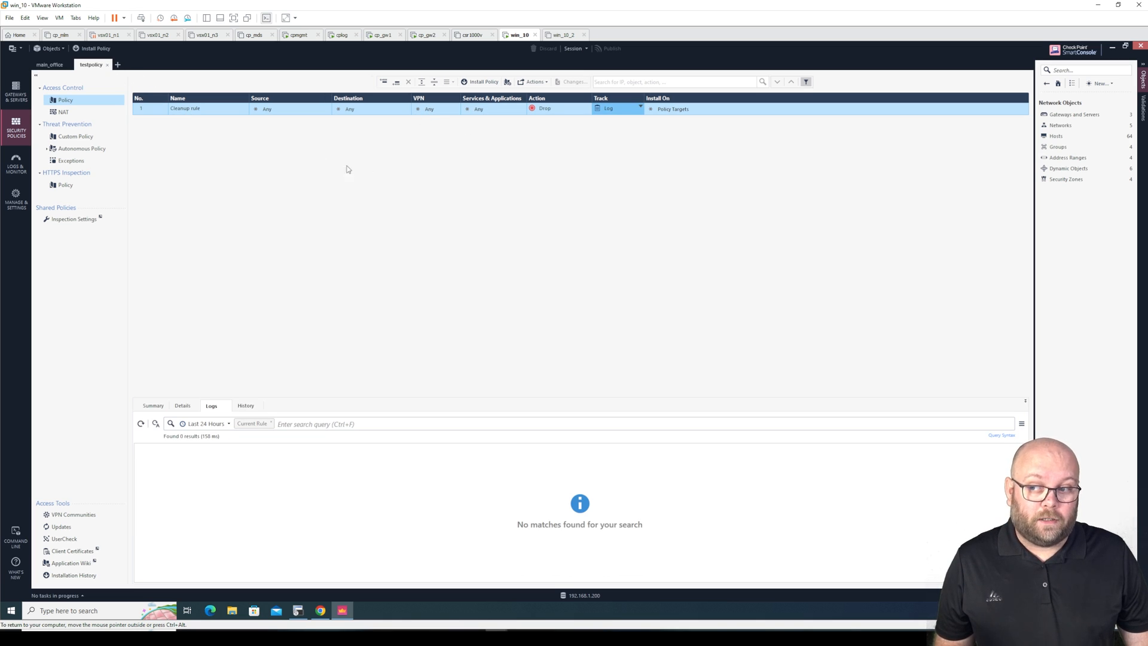
{"action": "left_click", "coordinate": [96, 53]}
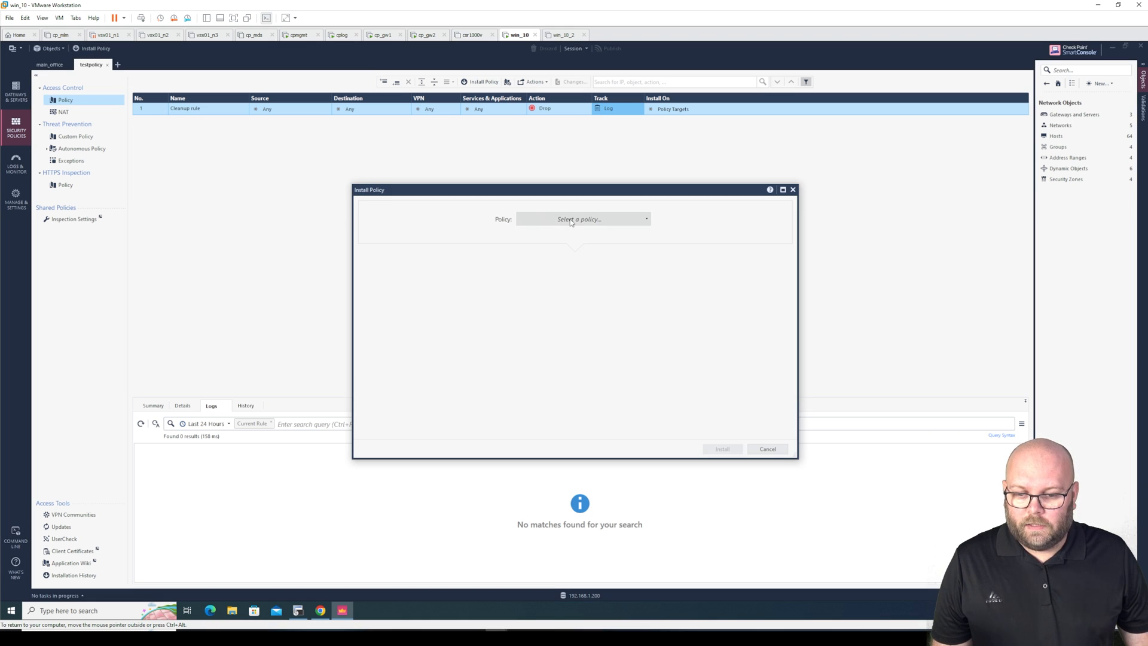
{"action": "left_click", "coordinate": [569, 222]}
{"action": "left_click", "coordinate": [566, 250]}
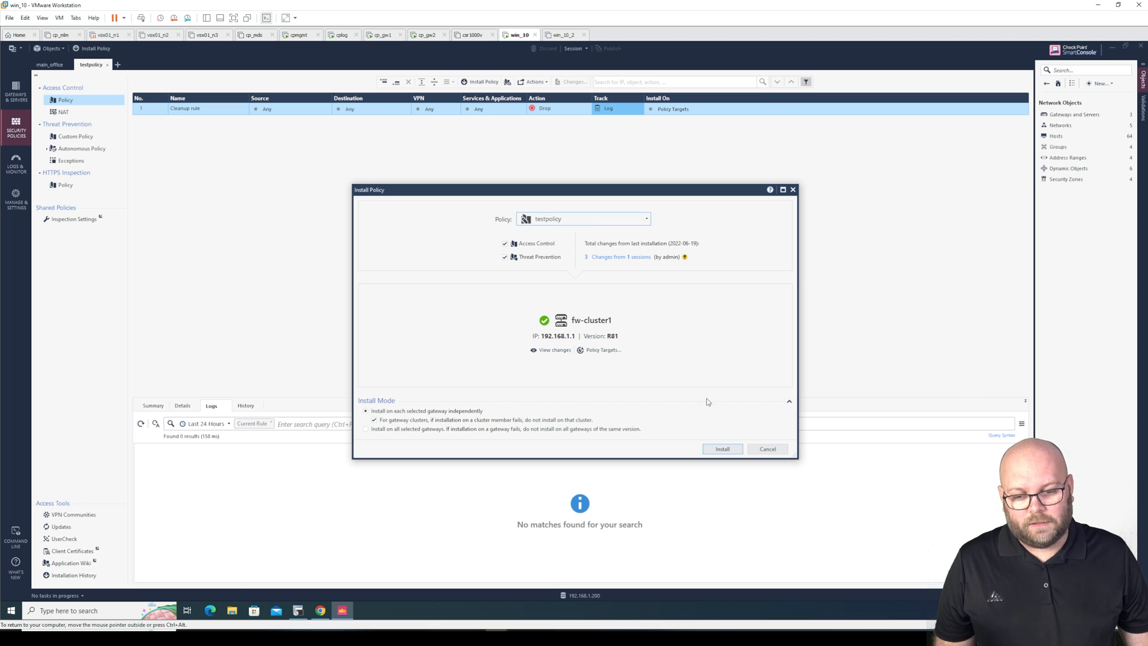
{"action": "left_click", "coordinate": [714, 449]}
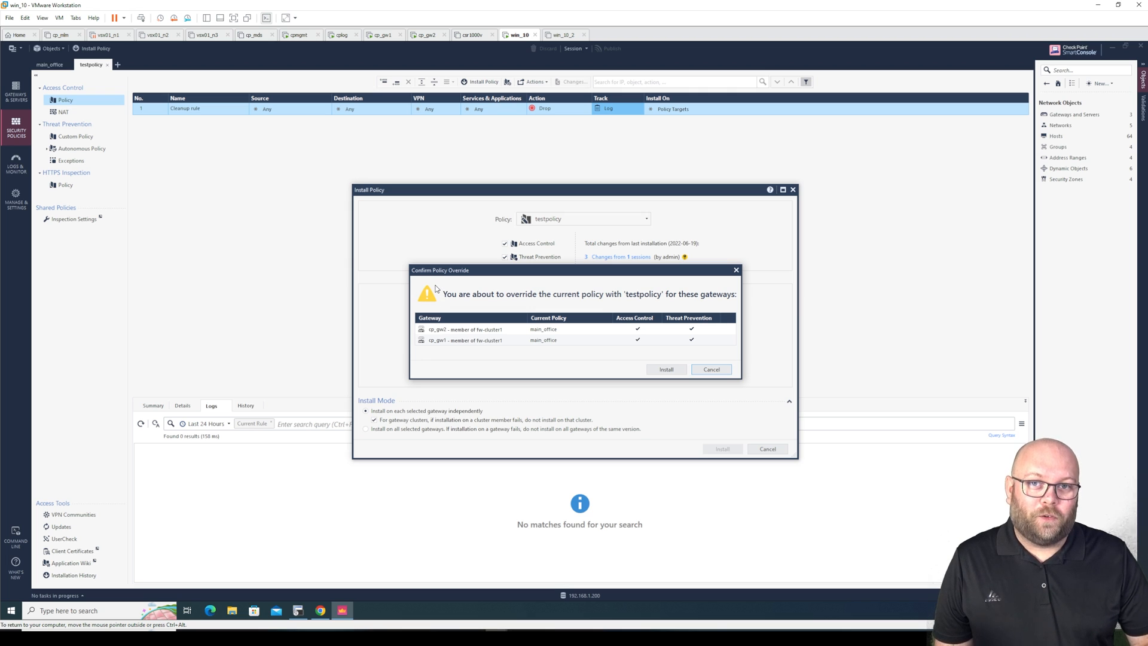
{"action": "left_click", "coordinate": [723, 370]}
{"action": "left_click", "coordinate": [777, 449]}
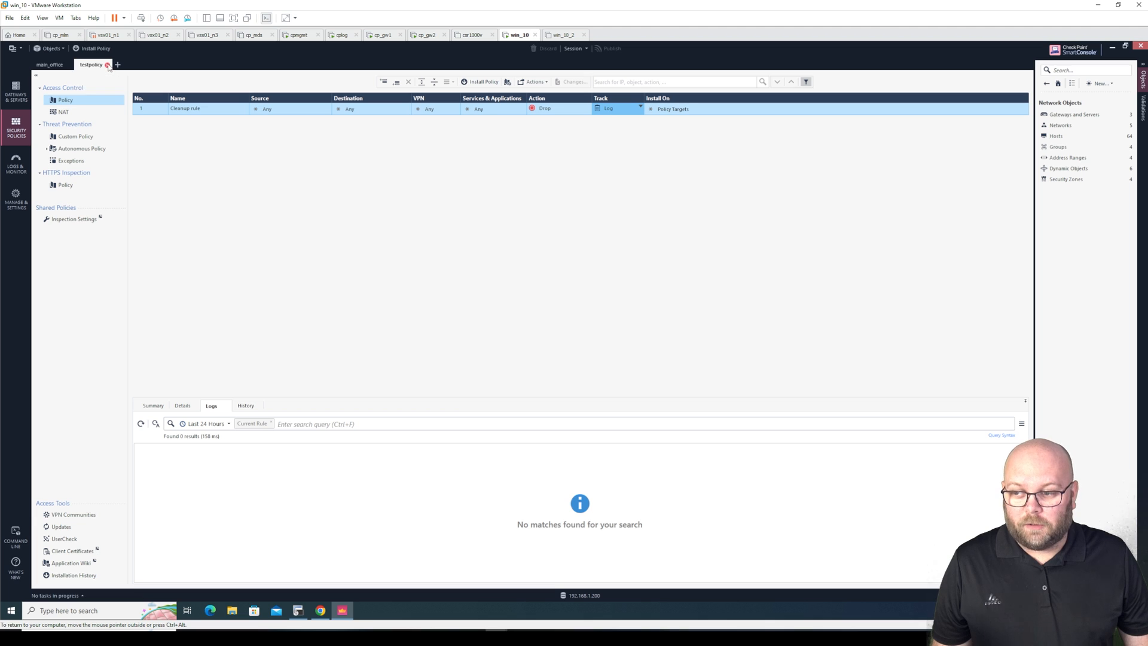
Delete testpolicy via Manage policies and layers, then show the main_office rulebase
{"action": "left_click", "coordinate": [107, 65]}
{"action": "left_click", "coordinate": [78, 65]}
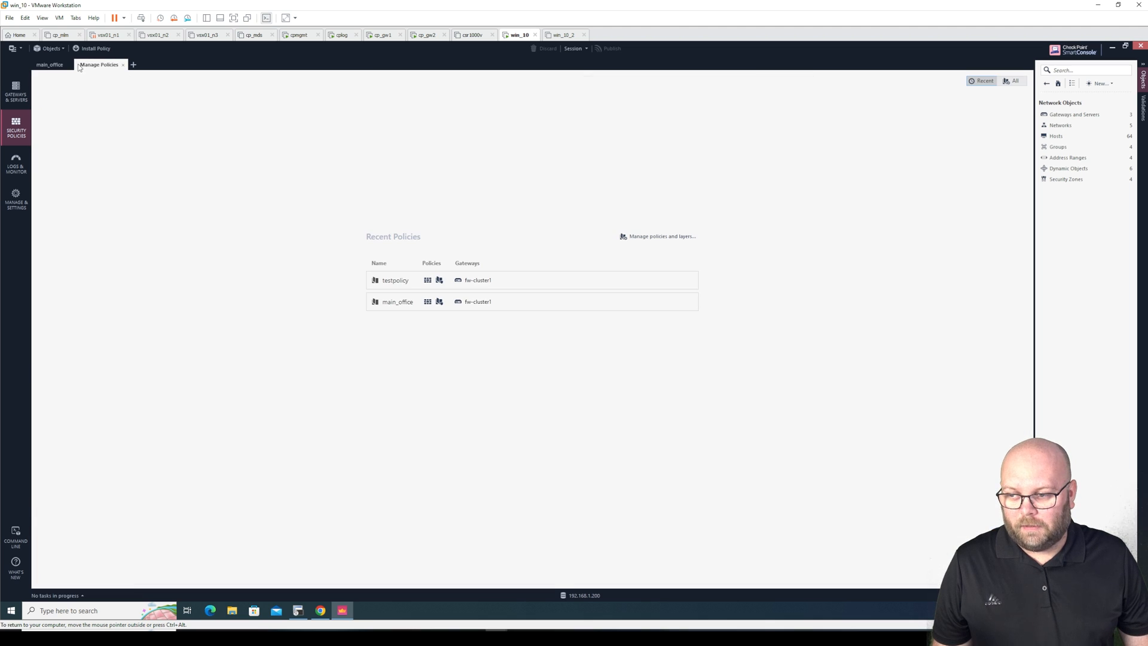
{"action": "left_click", "coordinate": [644, 235]}
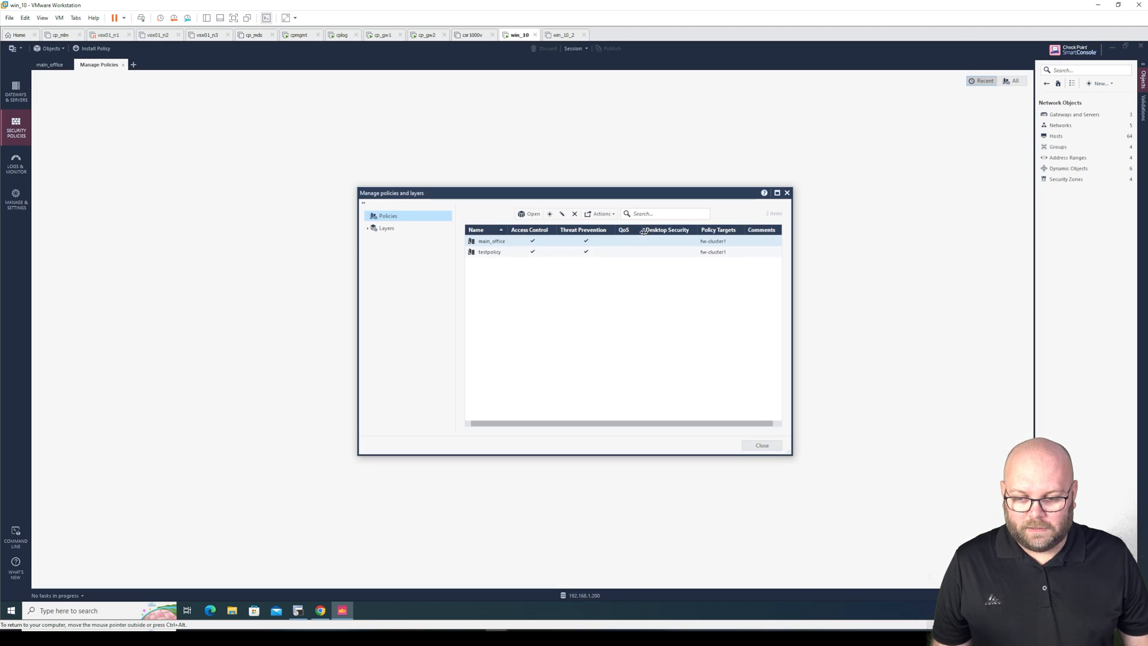
{"action": "left_click", "coordinate": [501, 254]}
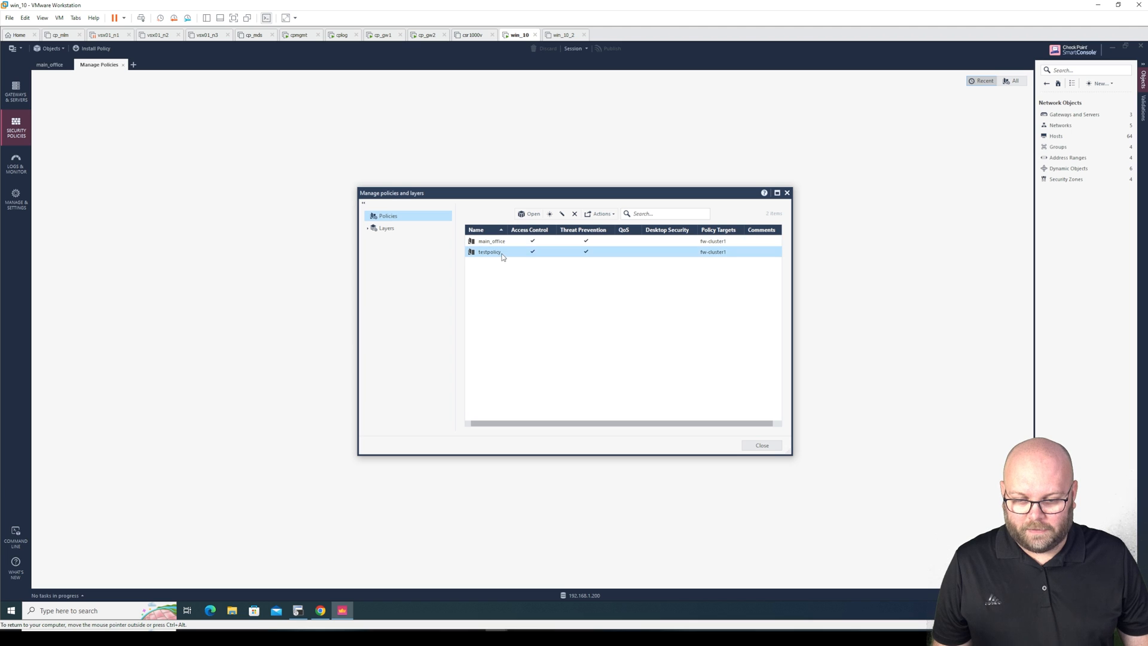
{"action": "left_click", "coordinate": [574, 213]}
{"action": "left_click", "coordinate": [609, 353]}
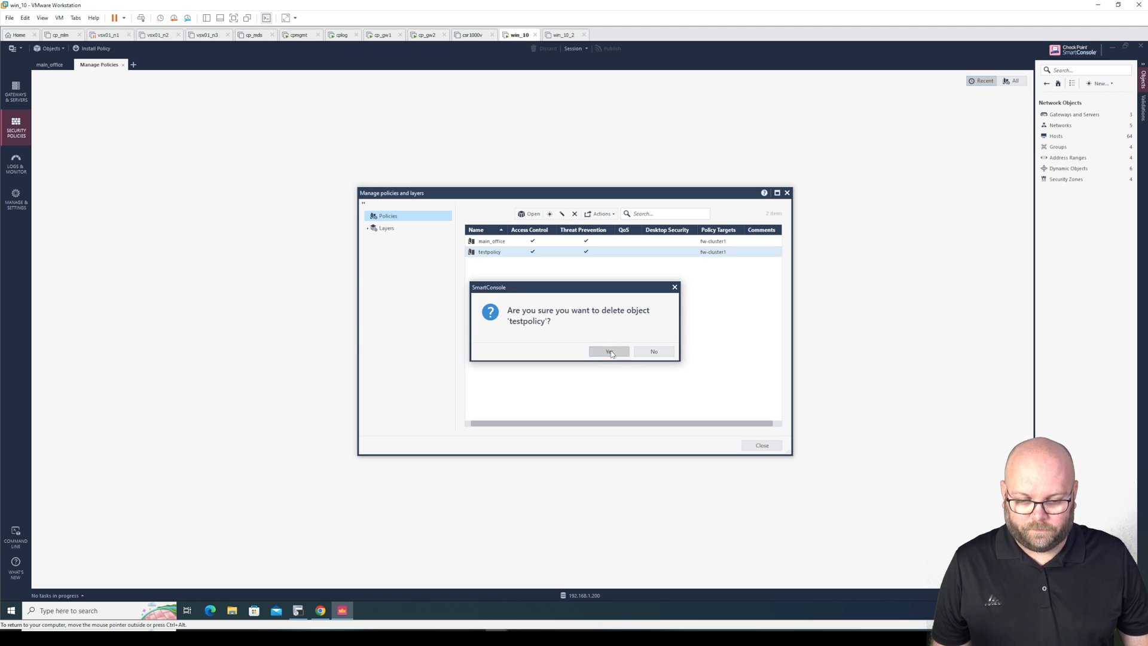
{"action": "left_click", "coordinate": [761, 445]}
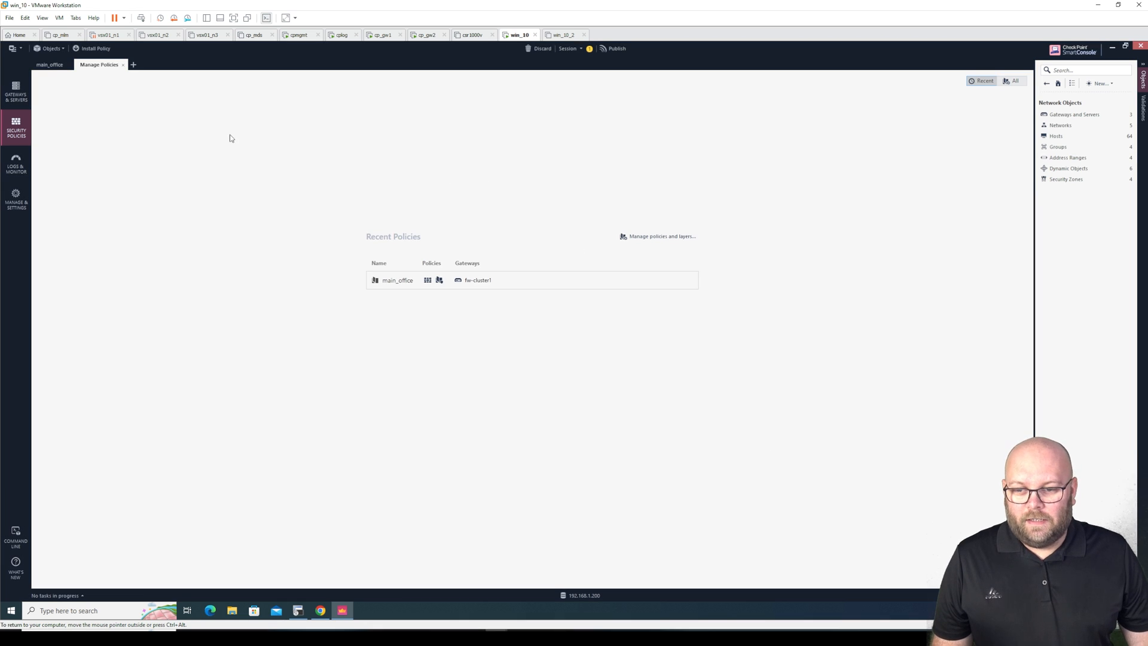
{"action": "left_click", "coordinate": [56, 67]}
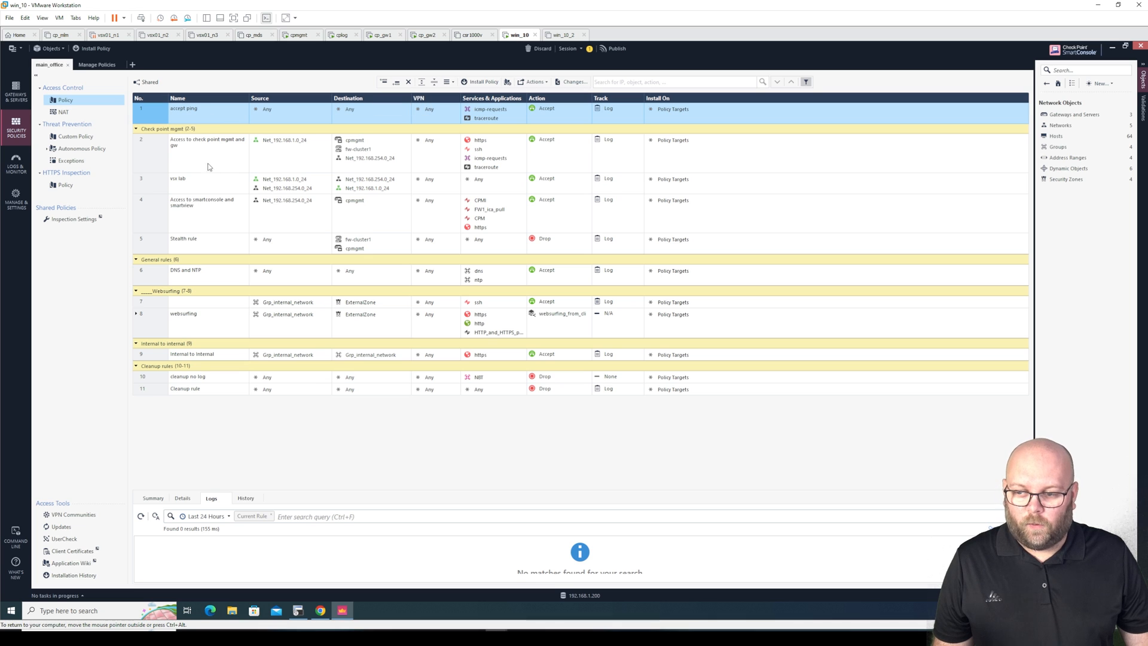
Collapse, expand, then collapse all rulebase sections again, and deselect rule 1
{"action": "left_click", "coordinate": [435, 82]}
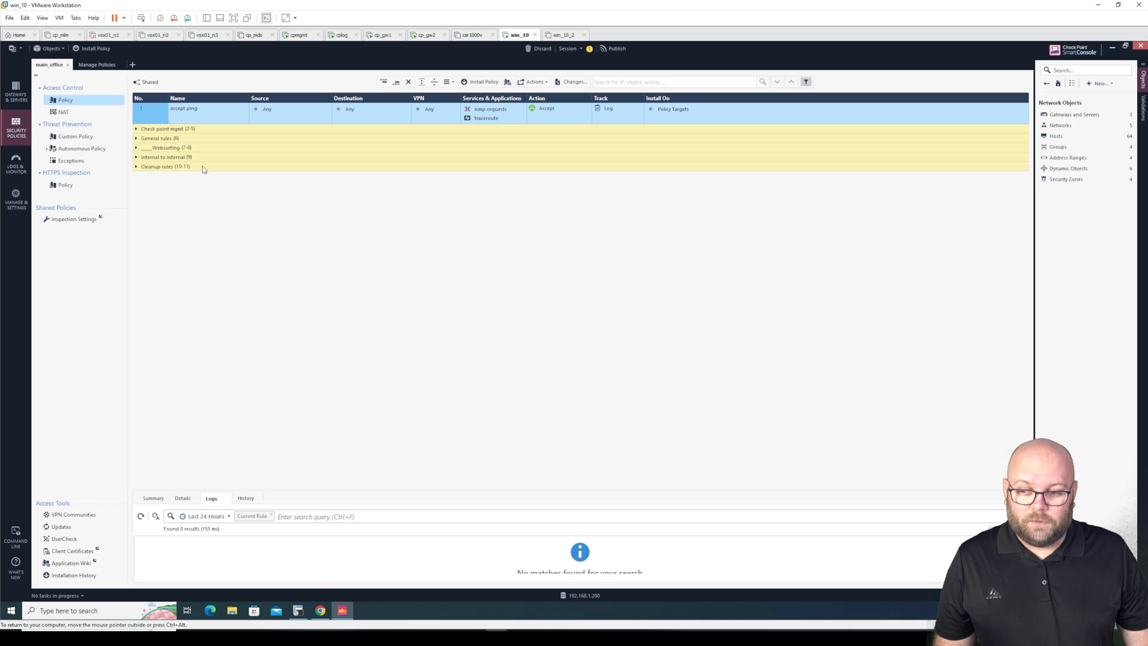
{"action": "left_click", "coordinate": [425, 84]}
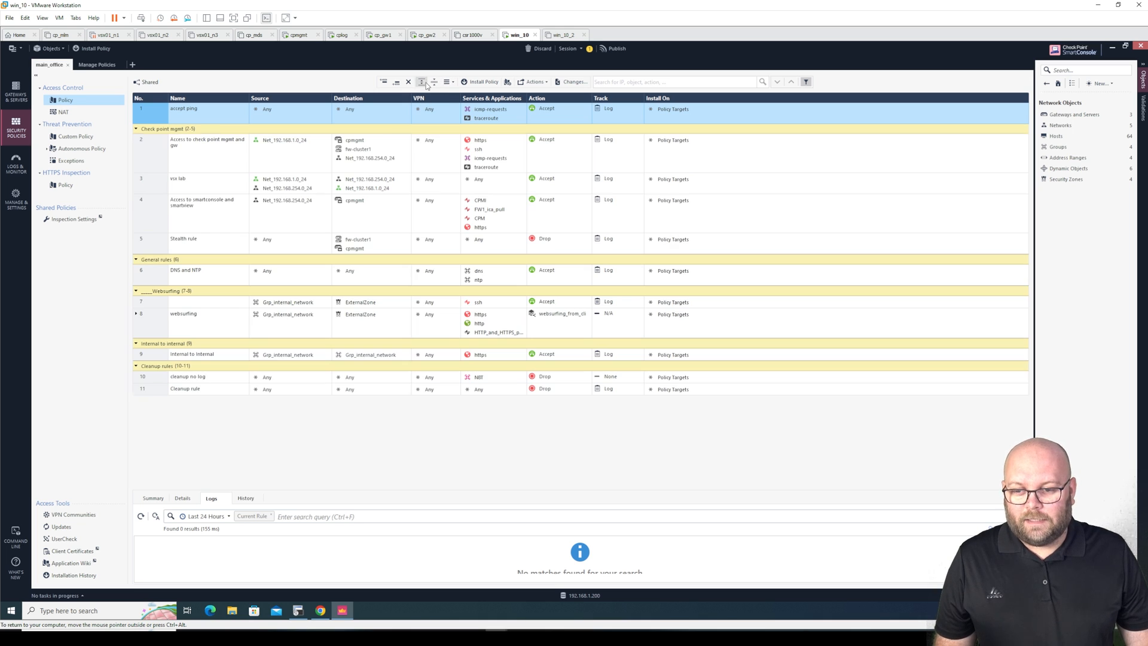
{"action": "left_click", "coordinate": [434, 82]}
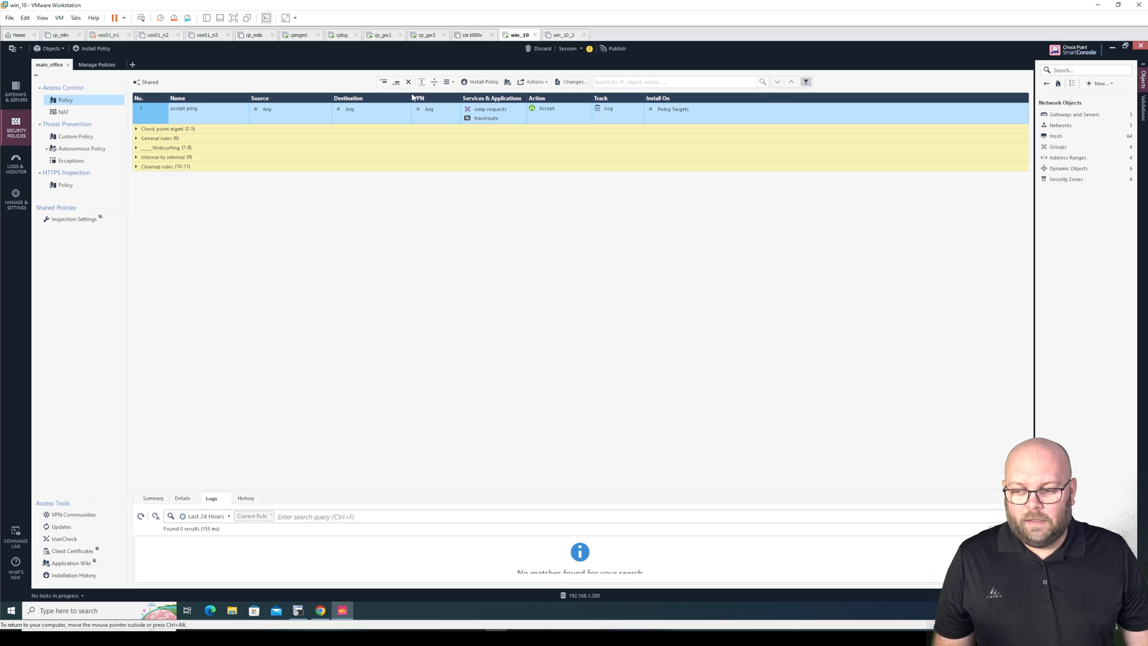
{"action": "left_click", "coordinate": [209, 131]}
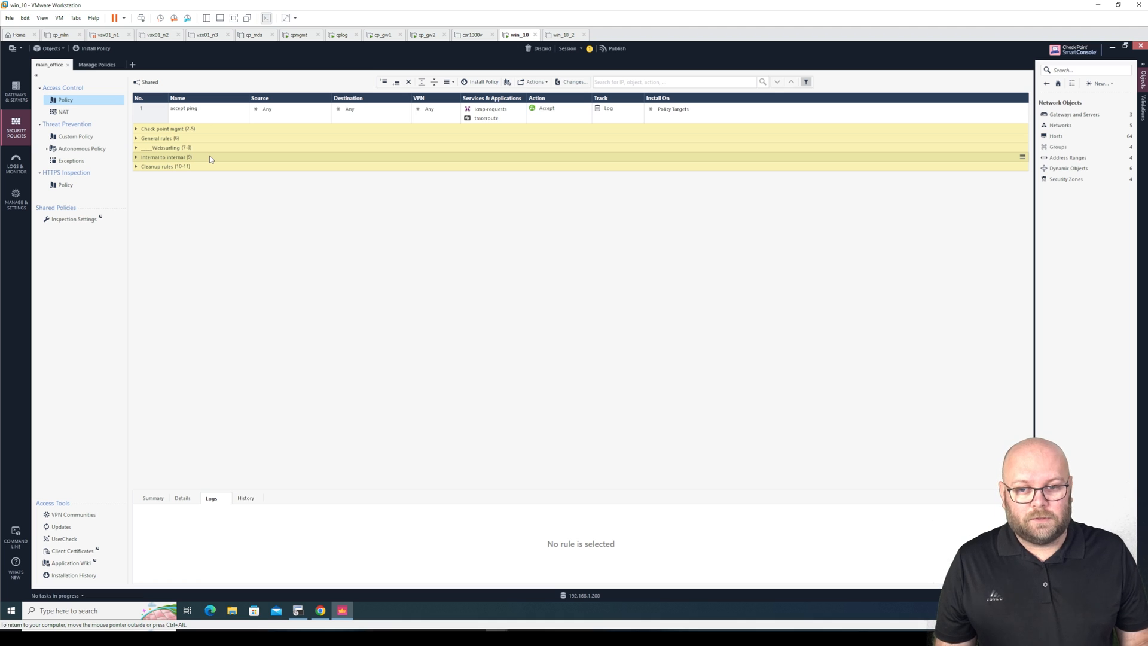
Add Hits and Comments columns to the rule table
{"action": "right_click", "coordinate": [232, 101]}
{"action": "left_click", "coordinate": [192, 101]}
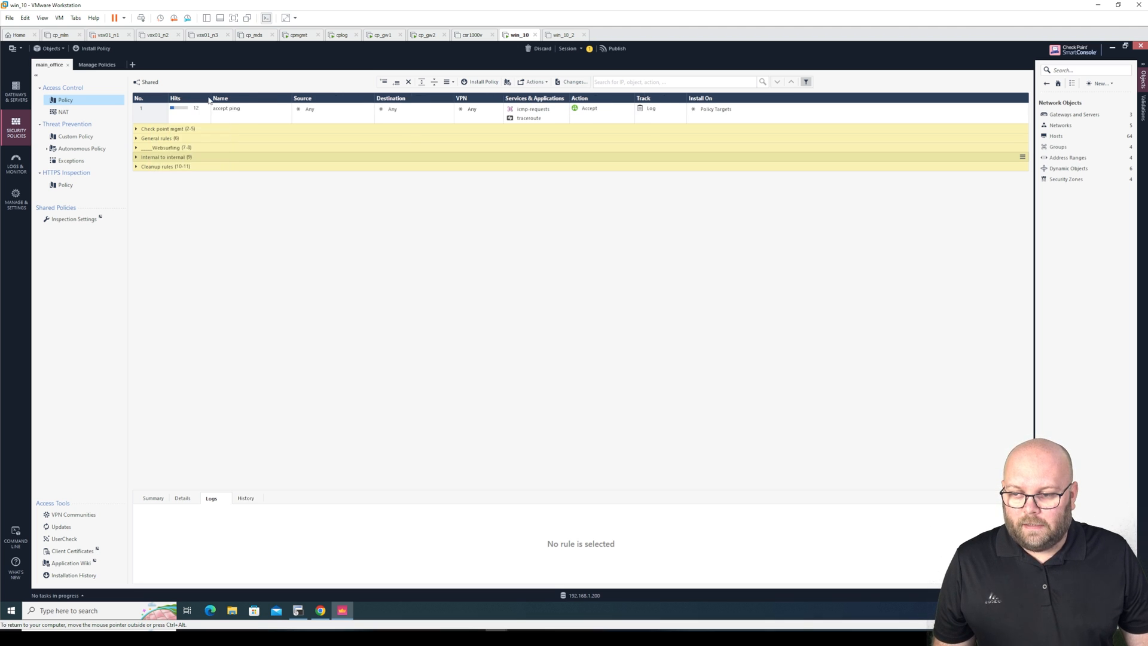
{"action": "right_click", "coordinate": [208, 101]}
{"action": "left_click", "coordinate": [181, 209]}
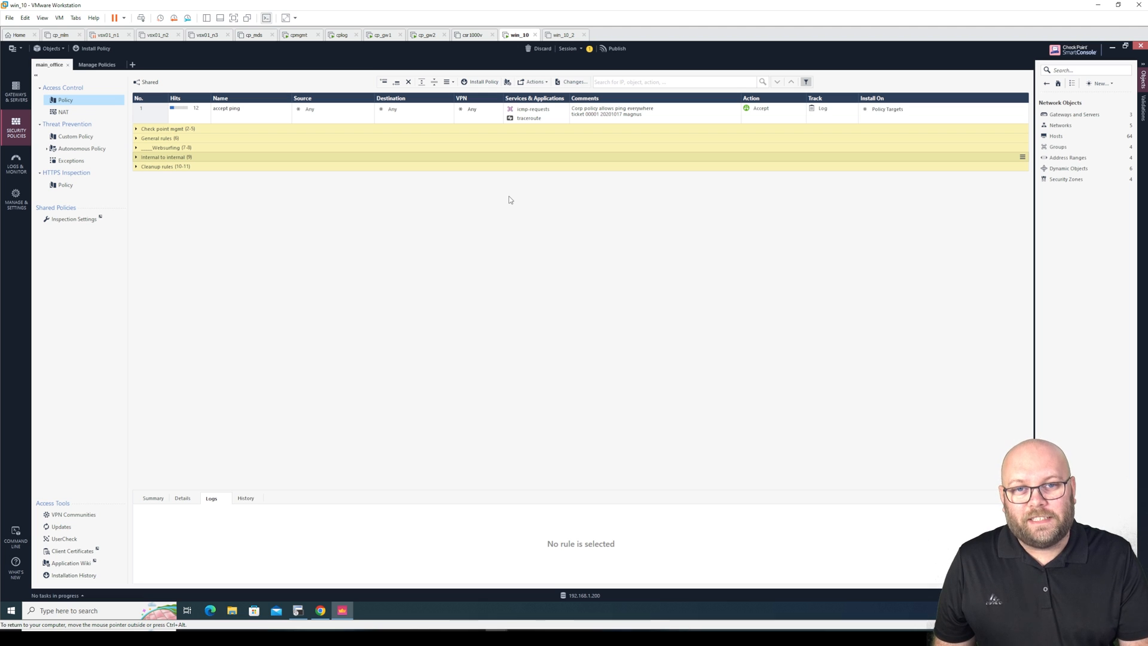
Expand all sections and select rule 8 websurfing to list its logs
{"action": "left_click", "coordinate": [422, 82]}
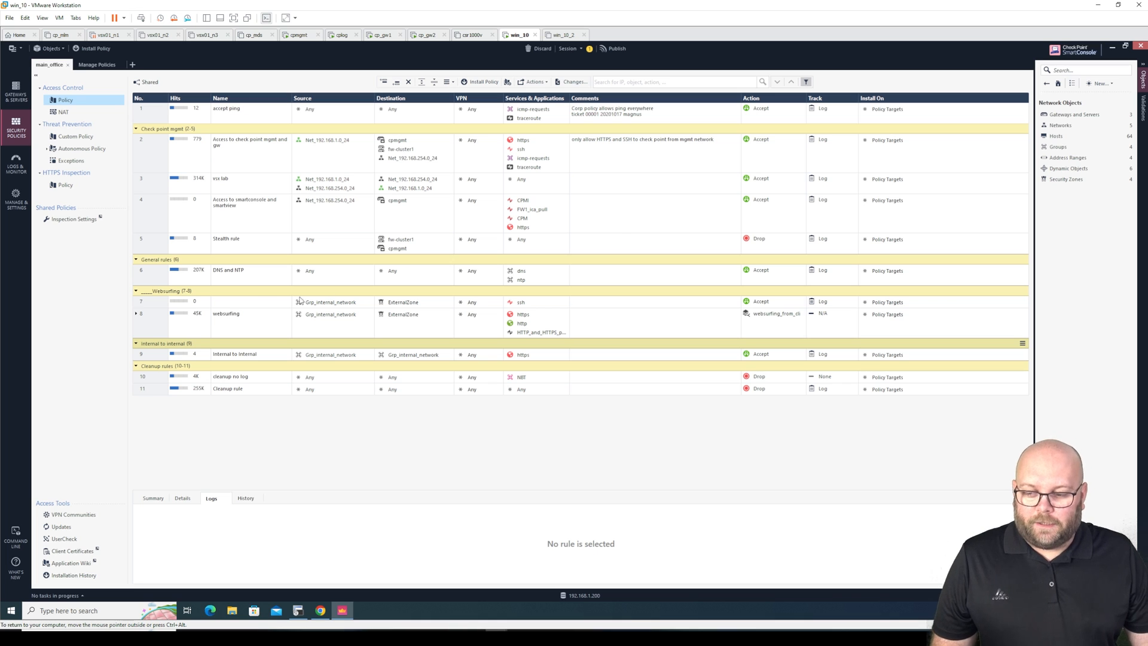
{"action": "left_click", "coordinate": [136, 316]}
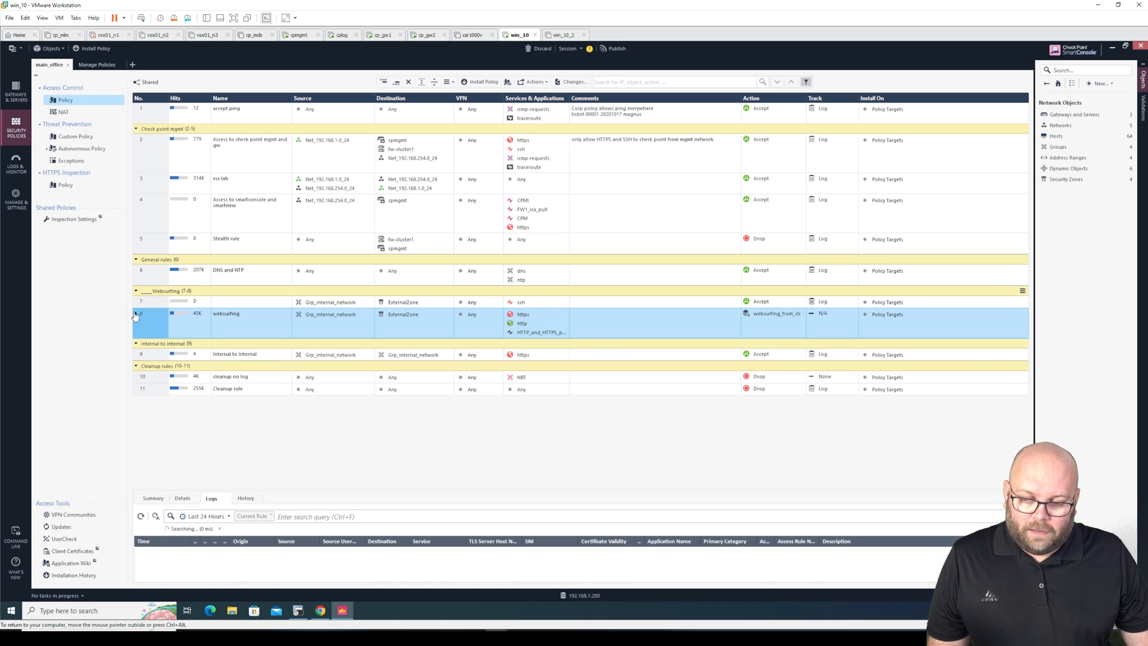
{"action": "left_click", "coordinate": [136, 314]}
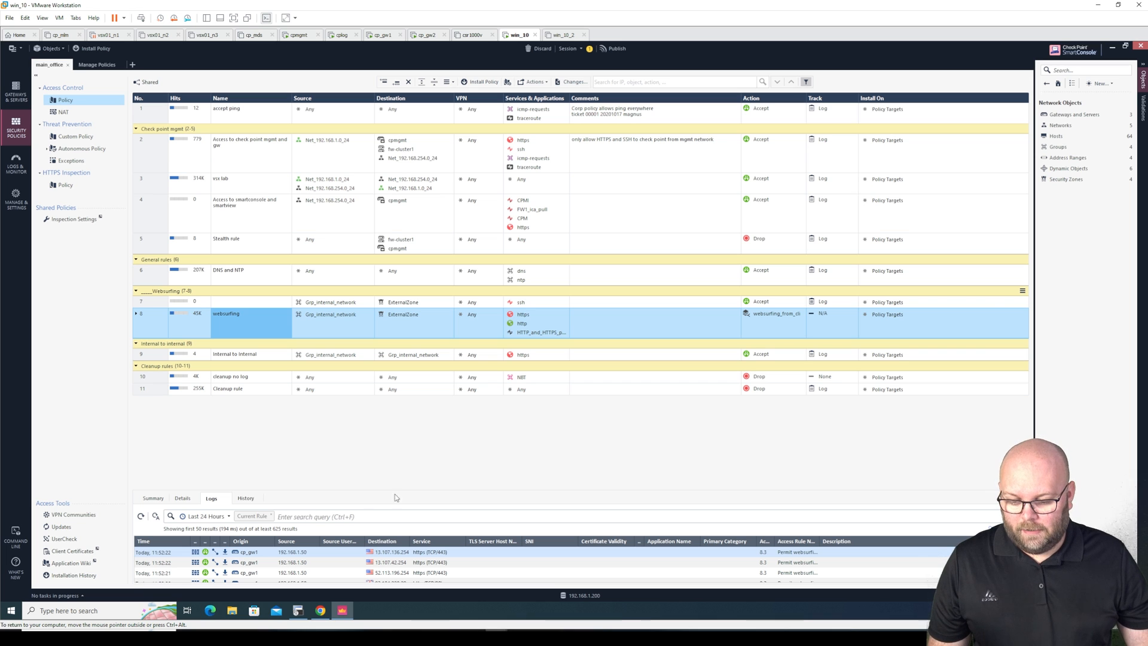
{"action": "left_click", "coordinate": [9, 612]}
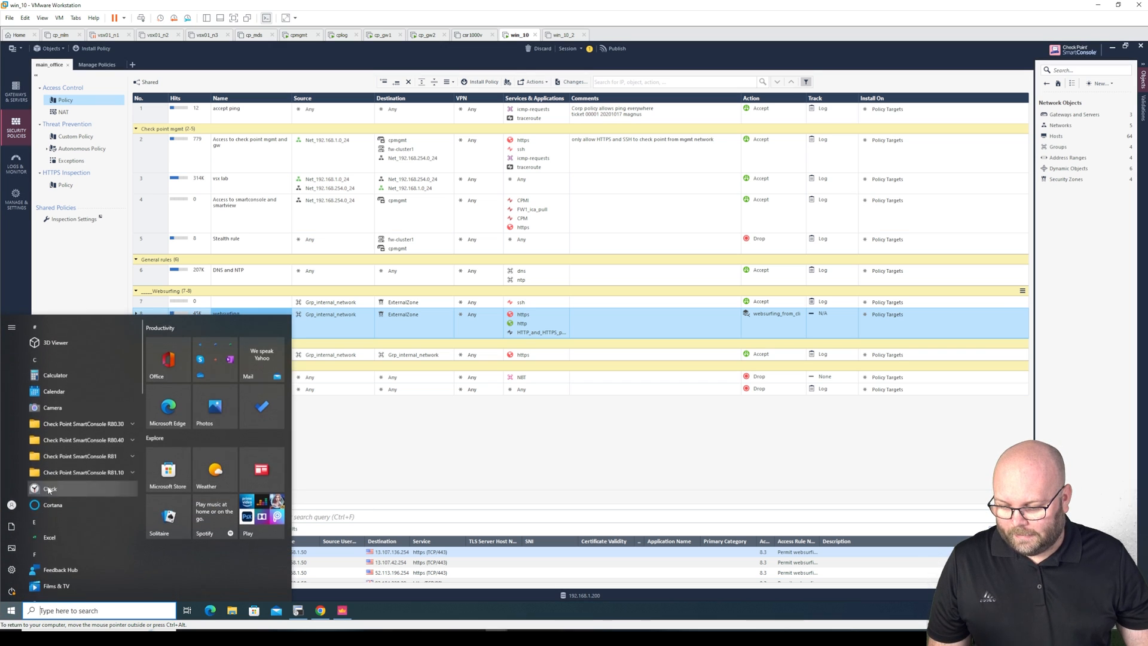
Launch WinSCP, dismiss the update notice, and set the file protocol to FTP
{"action": "scroll", "coordinate": [78, 503], "scroll_direction": "down", "scroll_amount": 10}
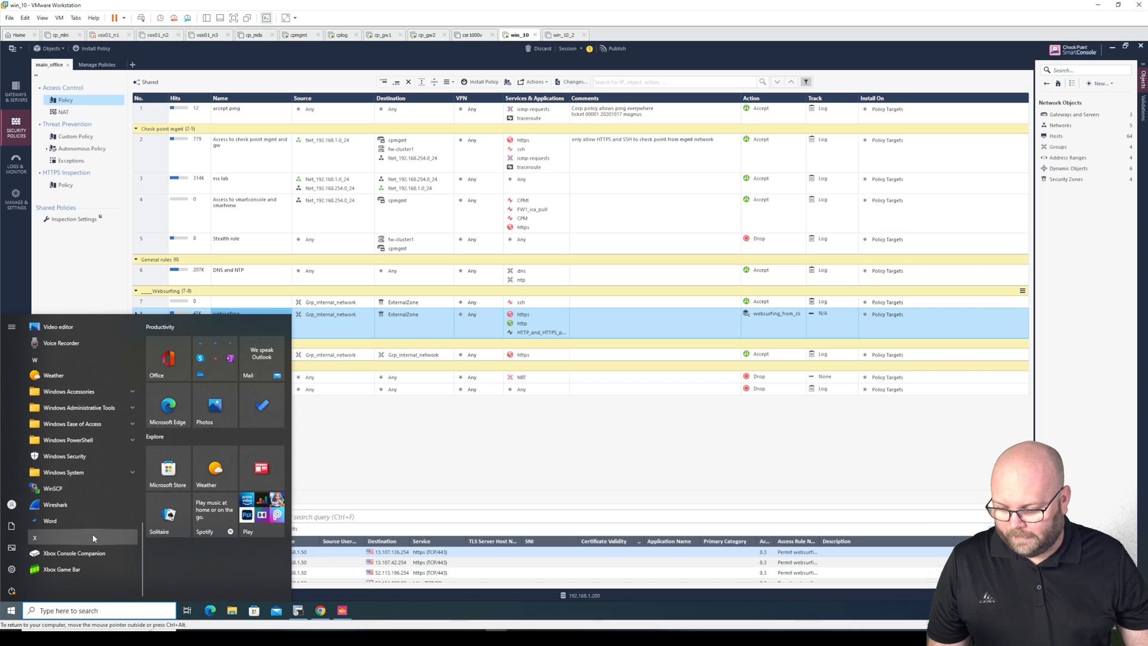
{"action": "left_click", "coordinate": [77, 485]}
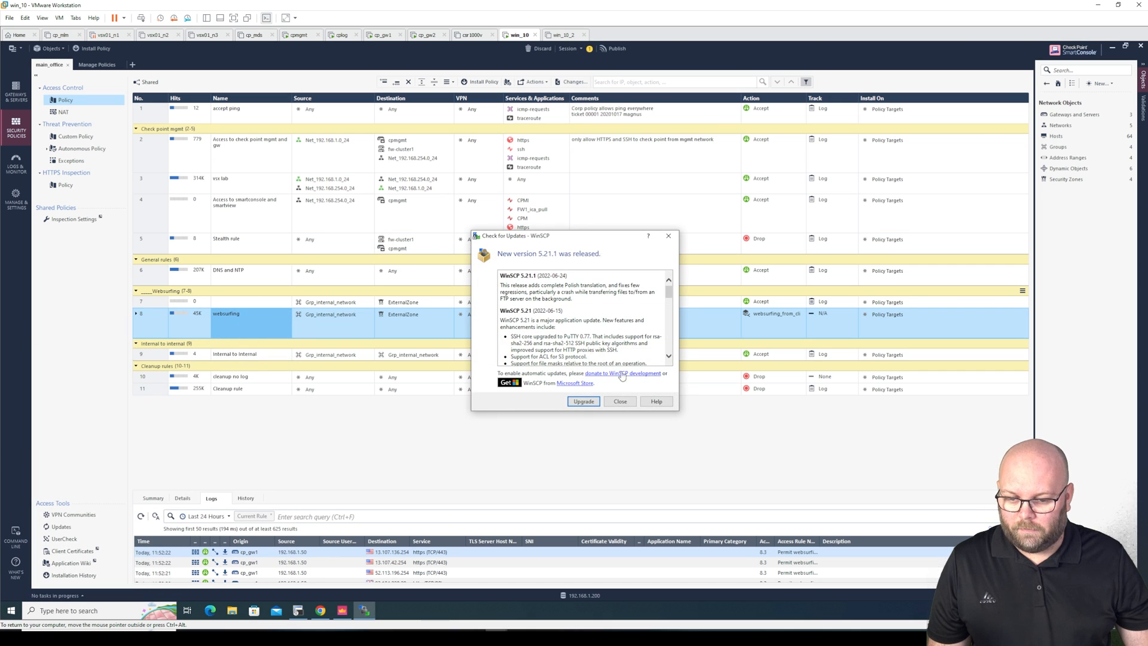
{"action": "left_click", "coordinate": [619, 401]}
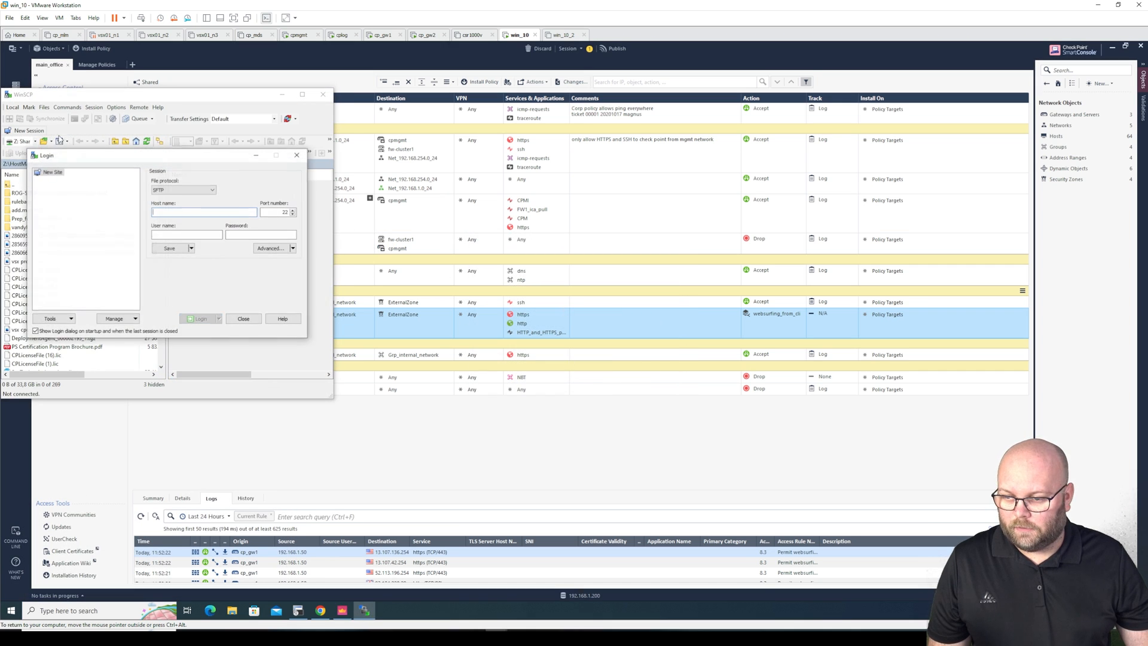
{"action": "left_click", "coordinate": [184, 191]}
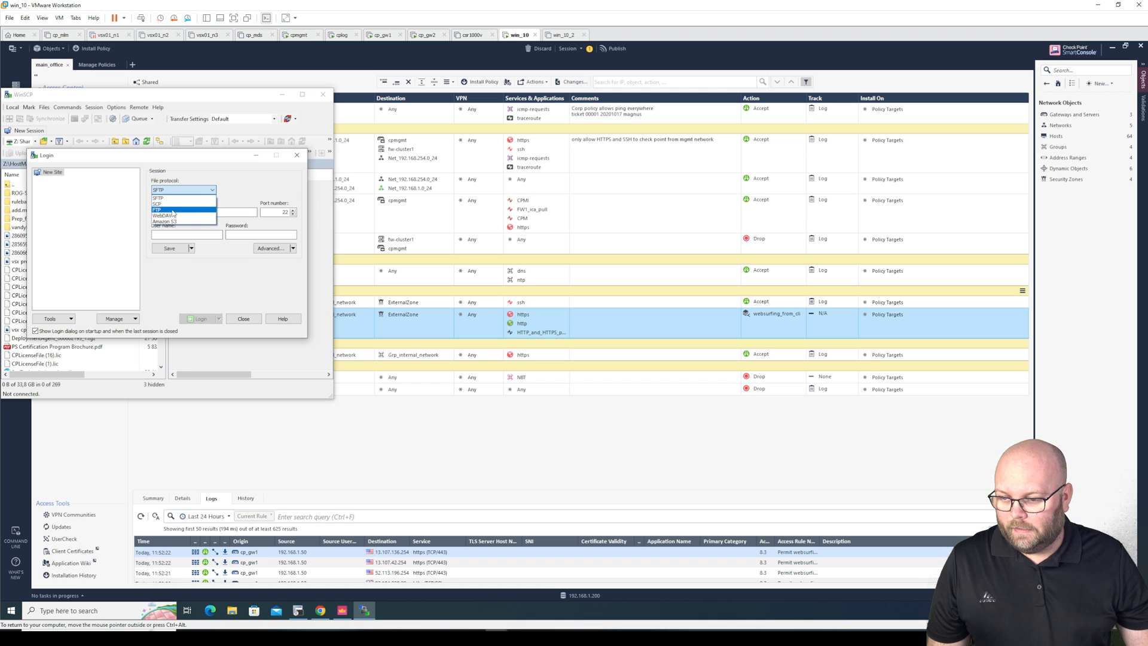
{"action": "left_click", "coordinate": [177, 210]}
Log in to speedtest.tele2.net with the user name anonymous
{"action": "left_click", "coordinate": [183, 212]}
{"action": "type", "text": "anonymous"}
{"action": "key", "text": "ctrl+a"}
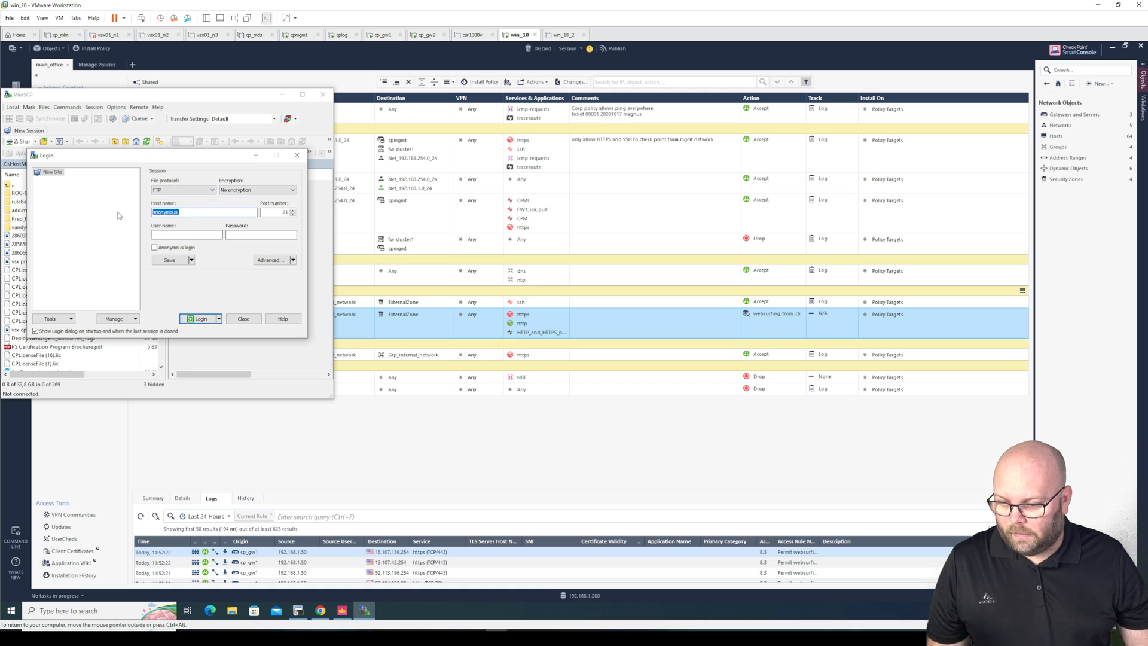
{"action": "key", "text": "ctrl+x"}
{"action": "left_click", "coordinate": [186, 235]}
{"action": "key", "text": "ctrl+v"}
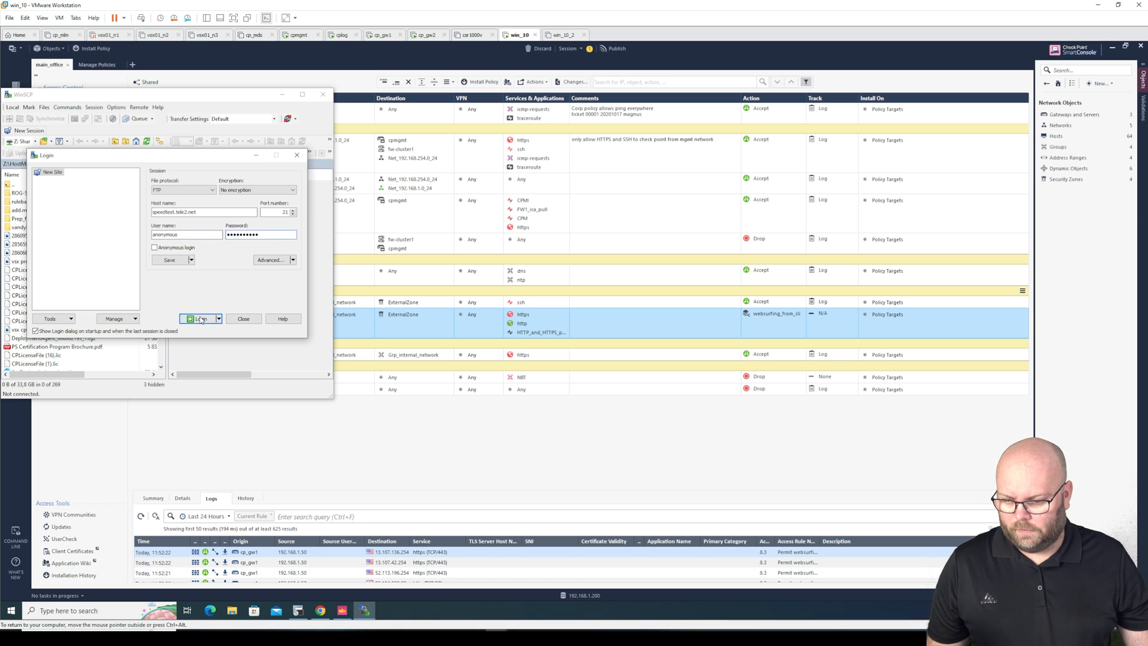
{"action": "left_click", "coordinate": [200, 319]}
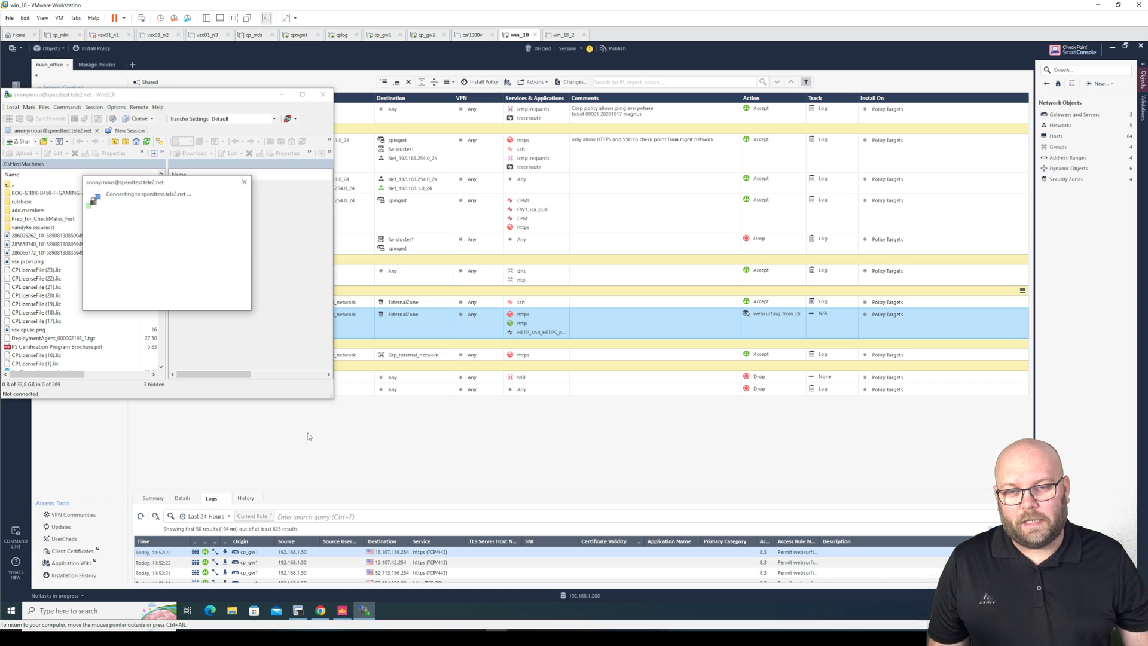
{"action": "left_click", "coordinate": [337, 447]}
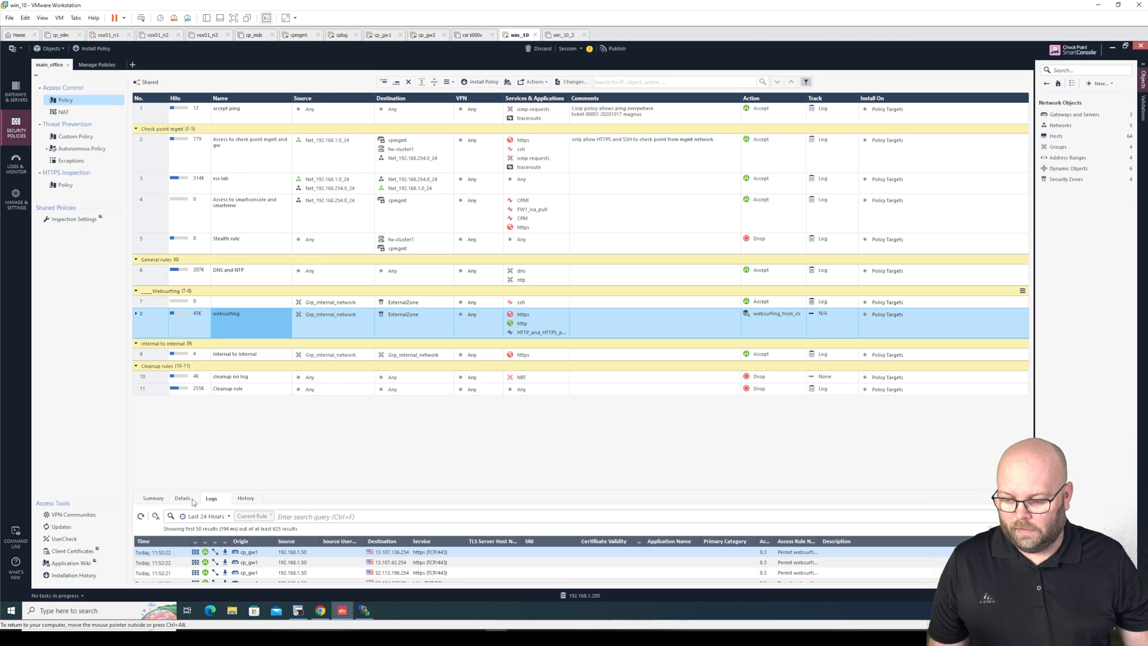
Run ping speedtest.tele2.net in a Command Prompt
{"action": "left_click", "coordinate": [11, 610]}
{"action": "type", "text": "cmd"}
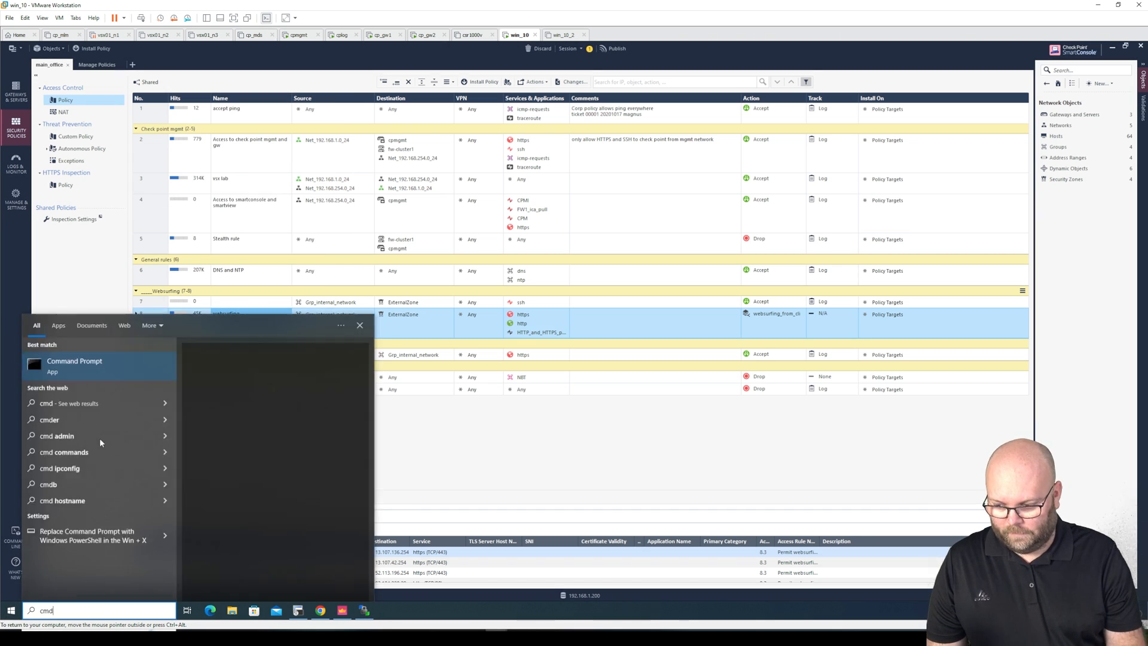
{"action": "key", "text": "Return"}
{"action": "type", "text": "ping speedtest.tele2.net"}
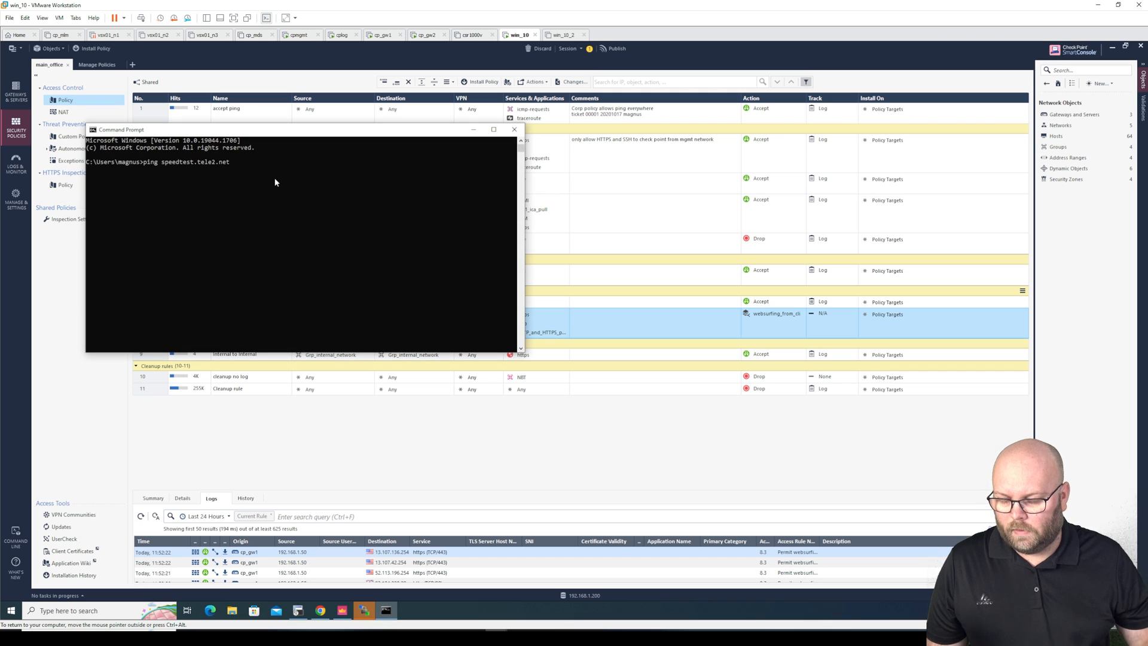
{"action": "key", "text": "Return"}
Stop the ping, copy the address 90.130.70.73, and show SmartConsole's Logs & Monitor view
{"action": "key", "text": "ctrl+c"}
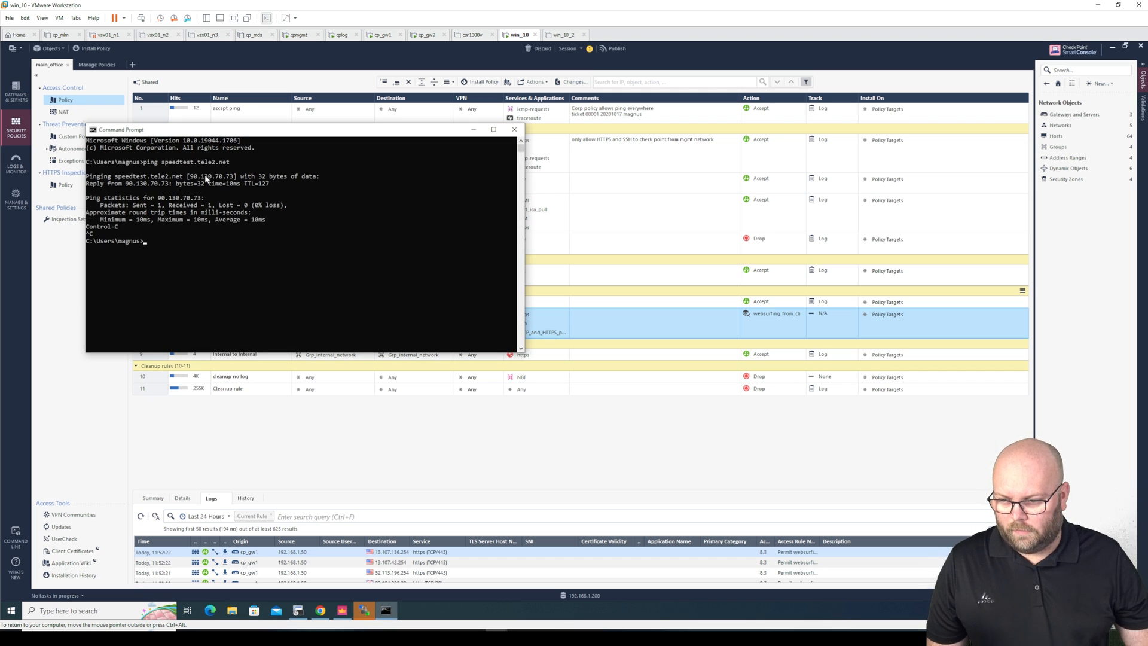
{"action": "left_click_drag", "start_coordinate": [191, 176], "coordinate": [232, 177]}
{"action": "key", "text": "ctrl+c"}
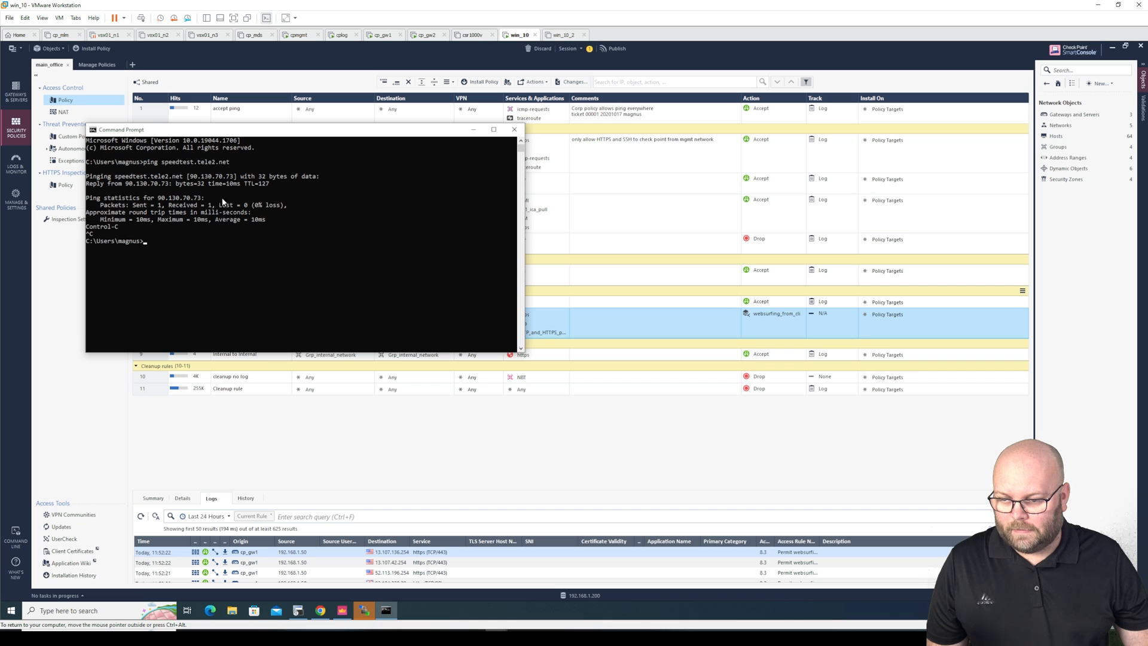
{"action": "left_click", "coordinate": [58, 277]}
{"action": "left_click", "coordinate": [18, 166]}
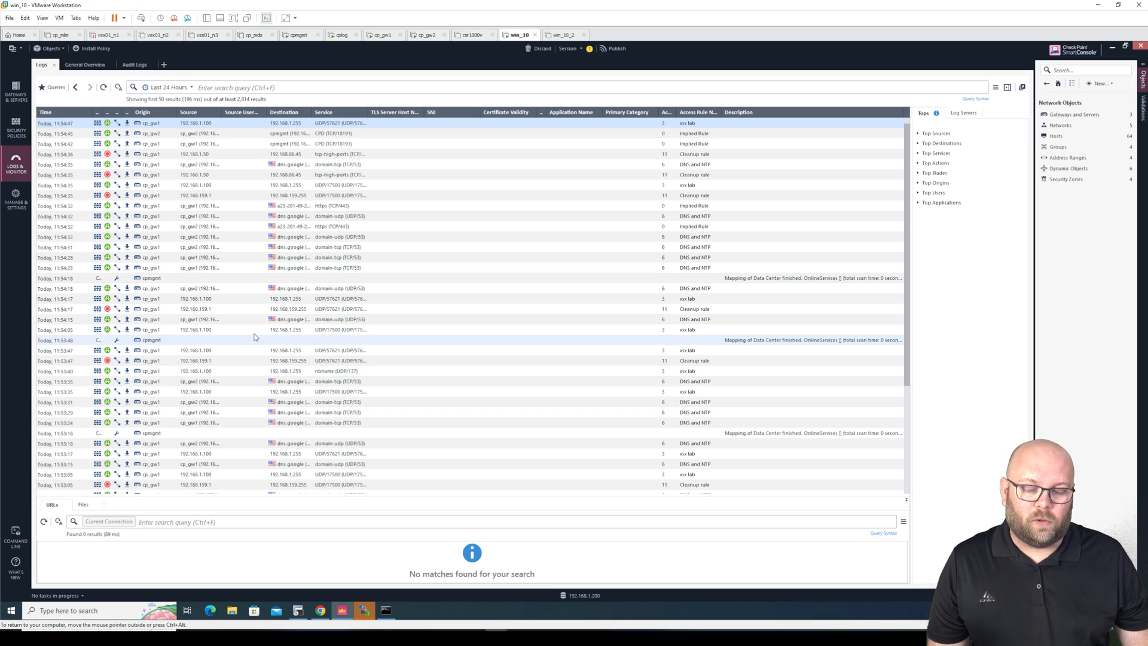
Search the logs for 90.130.70.73 port:21
{"action": "left_click", "coordinate": [282, 88]}
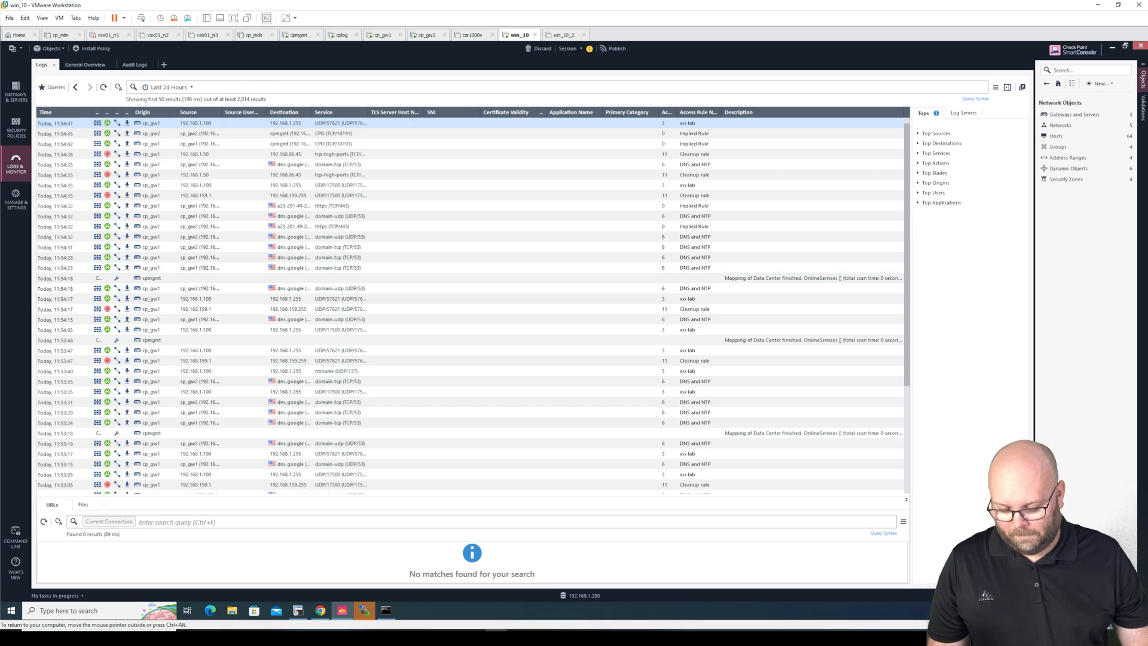
{"action": "key", "text": "ctrl+v"}
{"action": "type", "text": "po"}
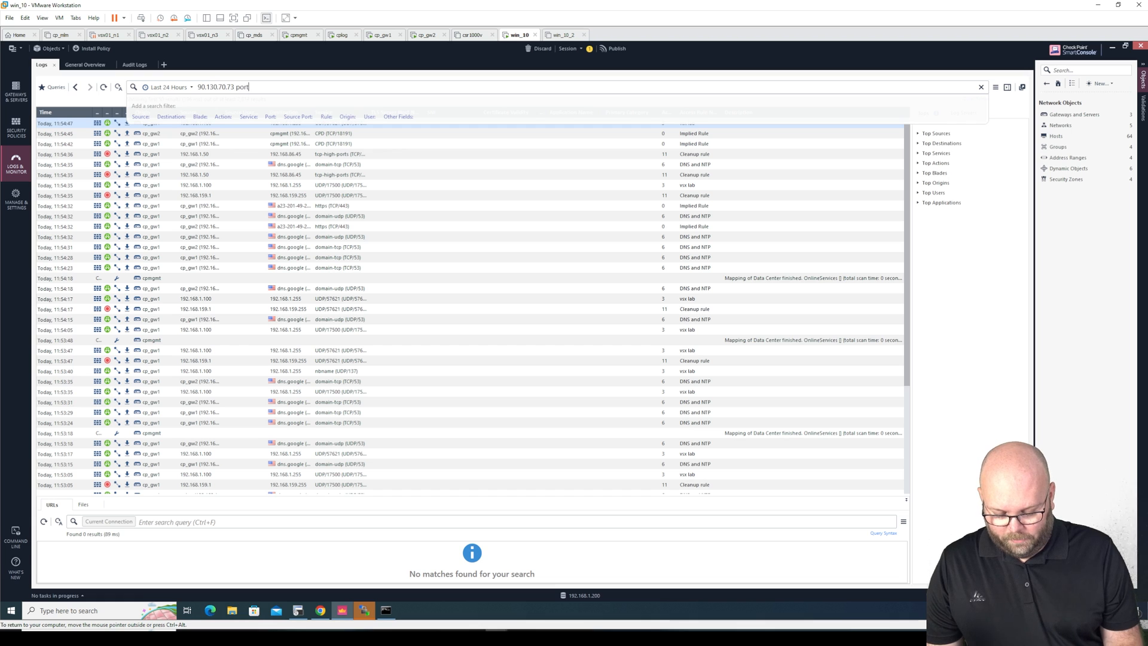
{"action": "type", "text": "rt:21"}
{"action": "key", "text": "Return"}
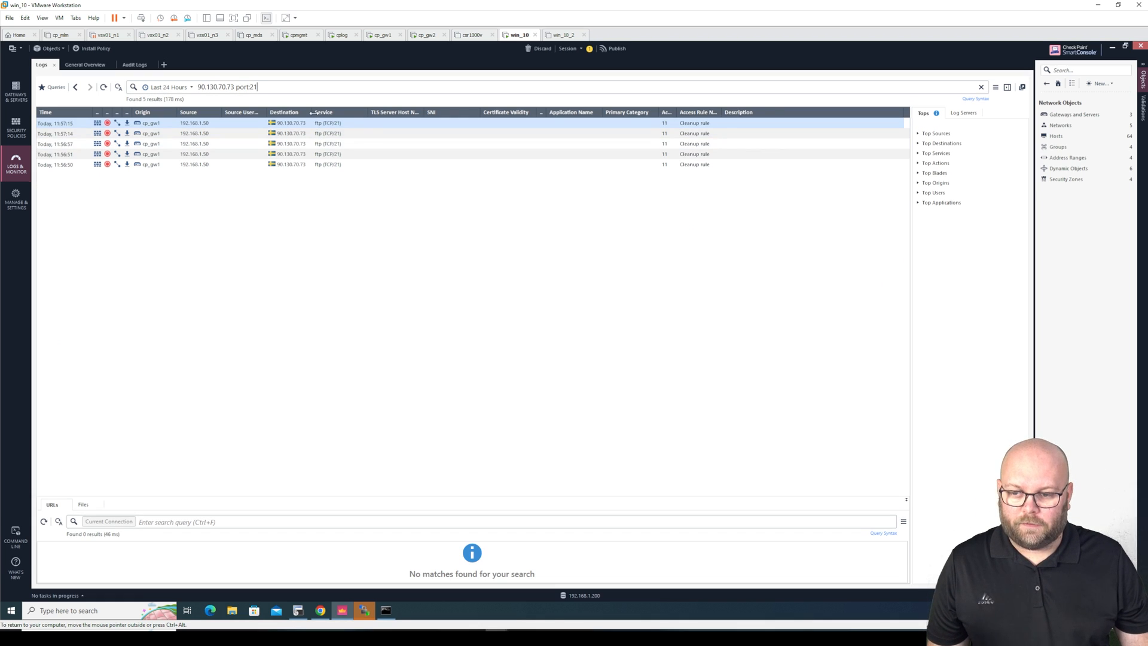
{"action": "left_click_drag", "start_coordinate": [311, 112], "coordinate": [345, 112]}
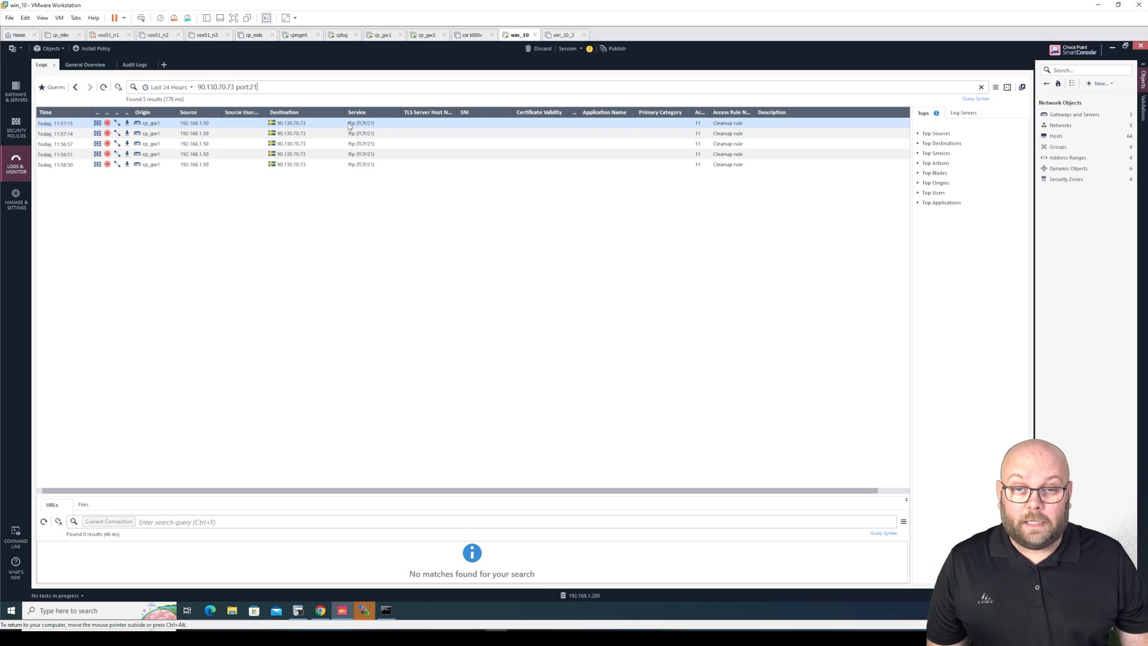
Open the first dropped log's details and jump to its matched Cleanup rule 11
{"action": "double_click", "coordinate": [380, 123]}
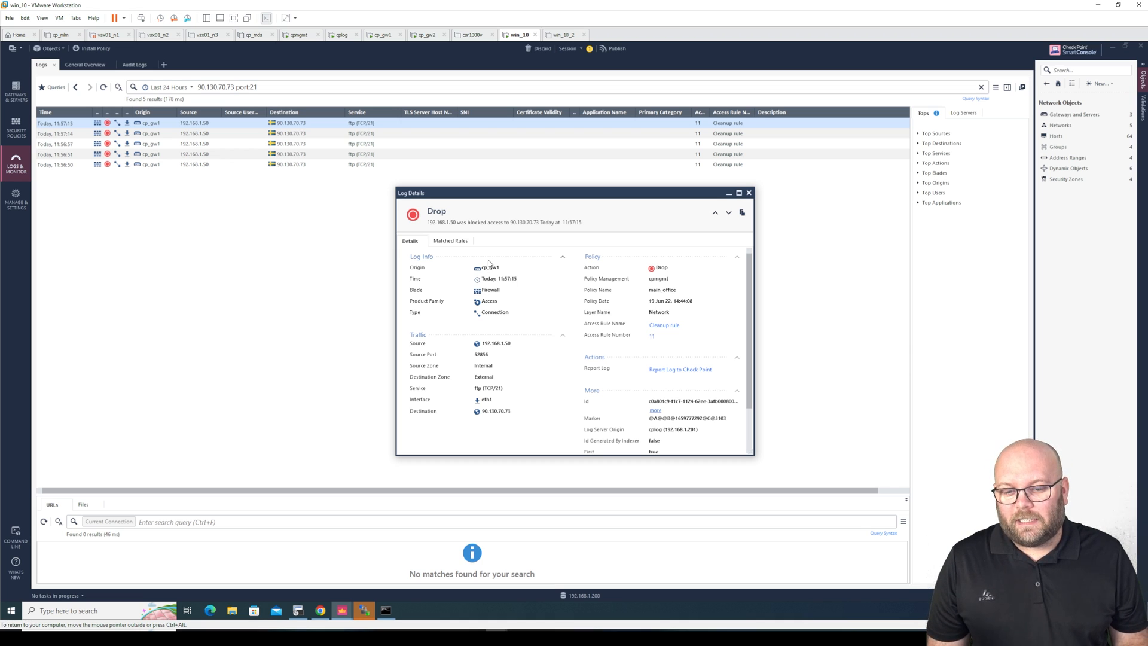
{"action": "left_click", "coordinate": [450, 240]}
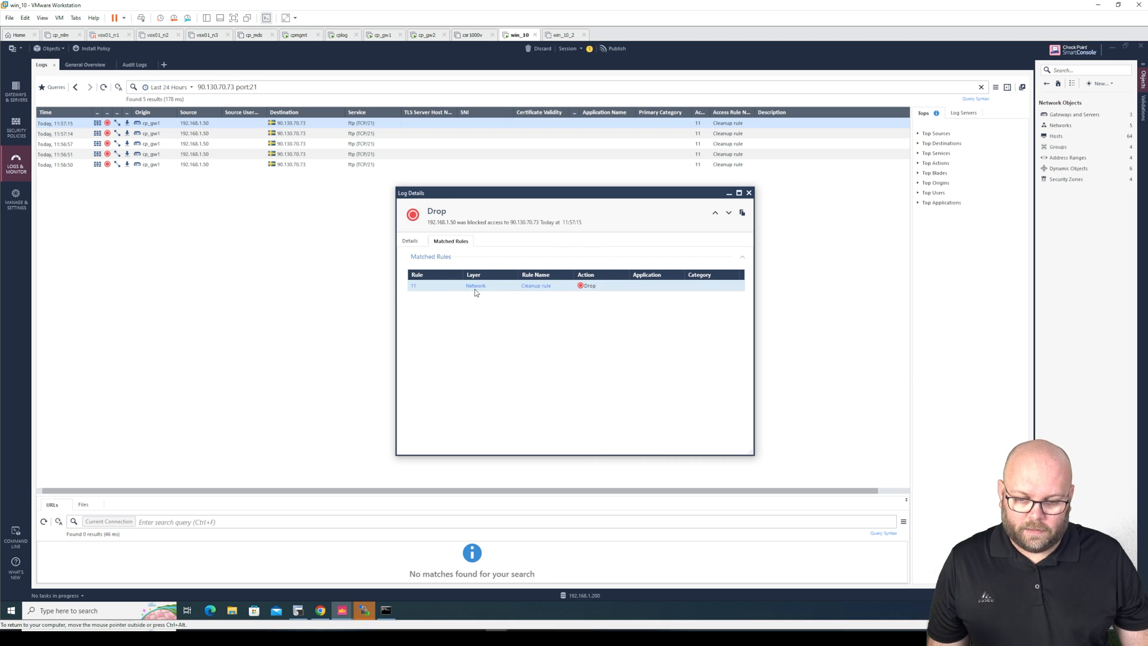
{"action": "left_click", "coordinate": [415, 287]}
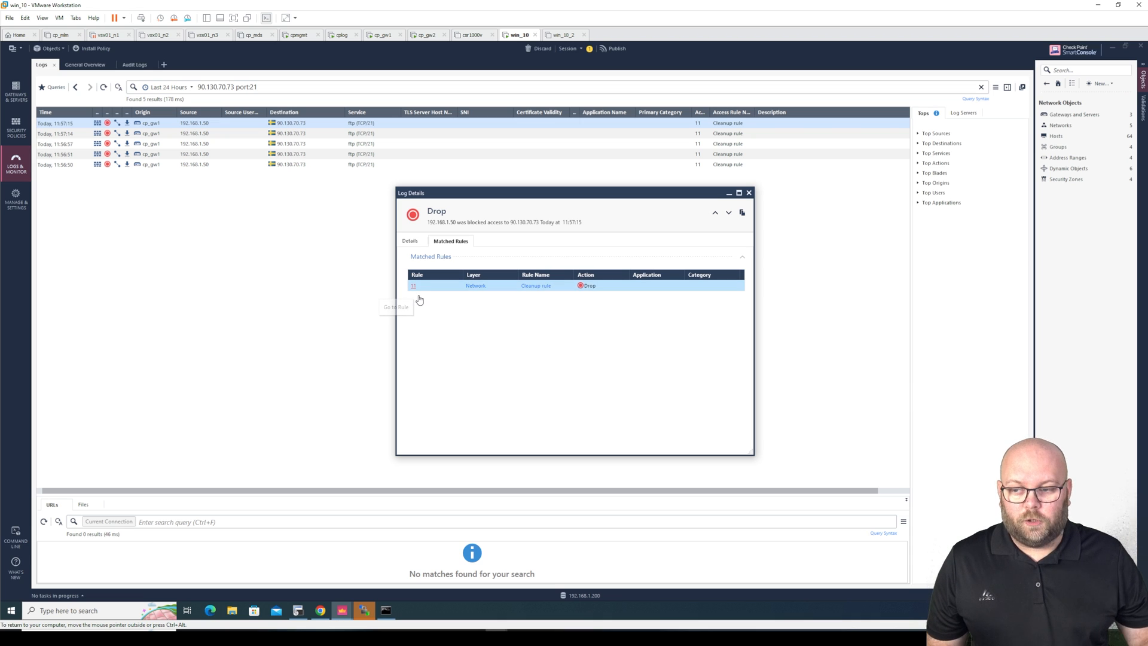
{"action": "left_click", "coordinate": [418, 295]}
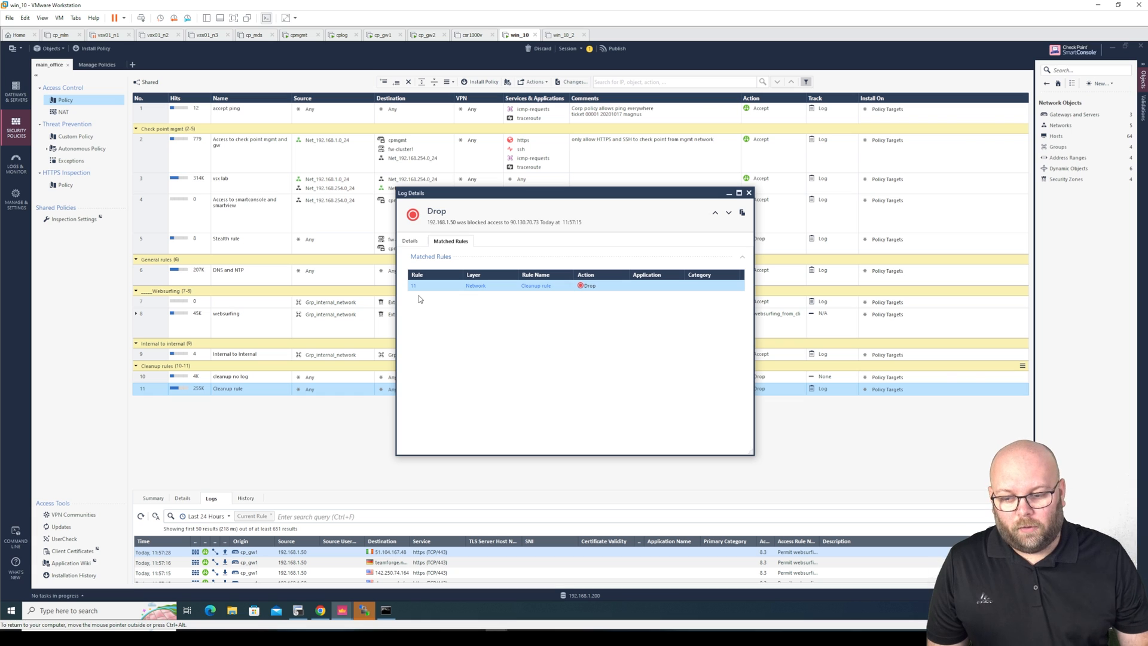
Add a new rule 8 below rule 7 with source Grp_internal_network
{"action": "left_click", "coordinate": [749, 193]}
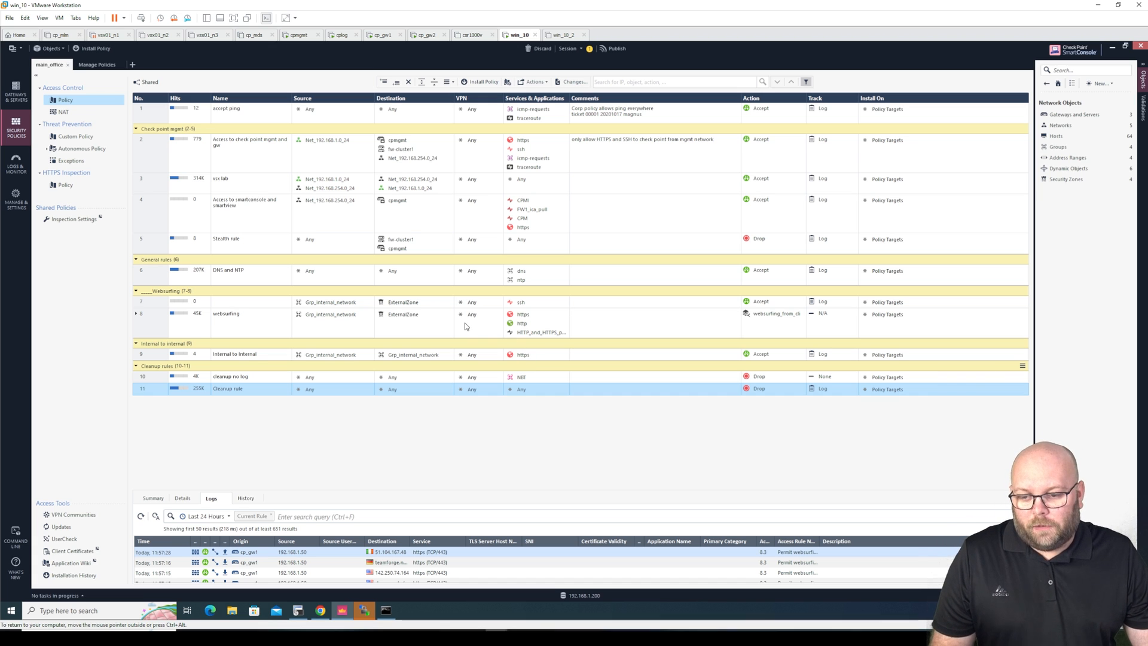
{"action": "right_click", "coordinate": [154, 306]}
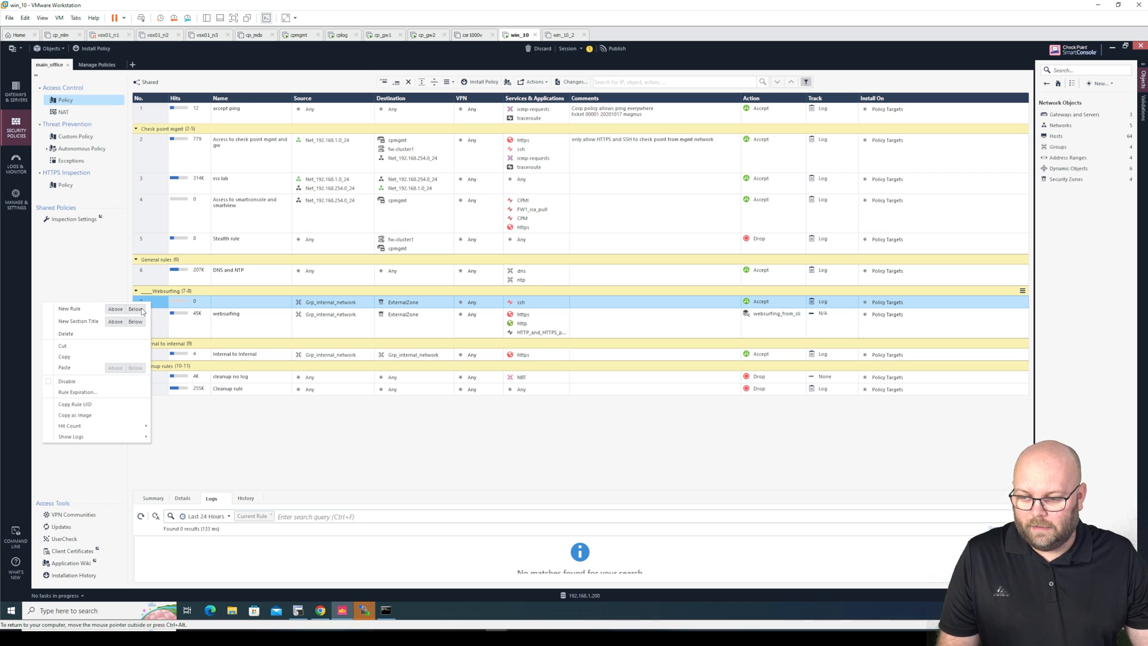
{"action": "left_click", "coordinate": [135, 309]}
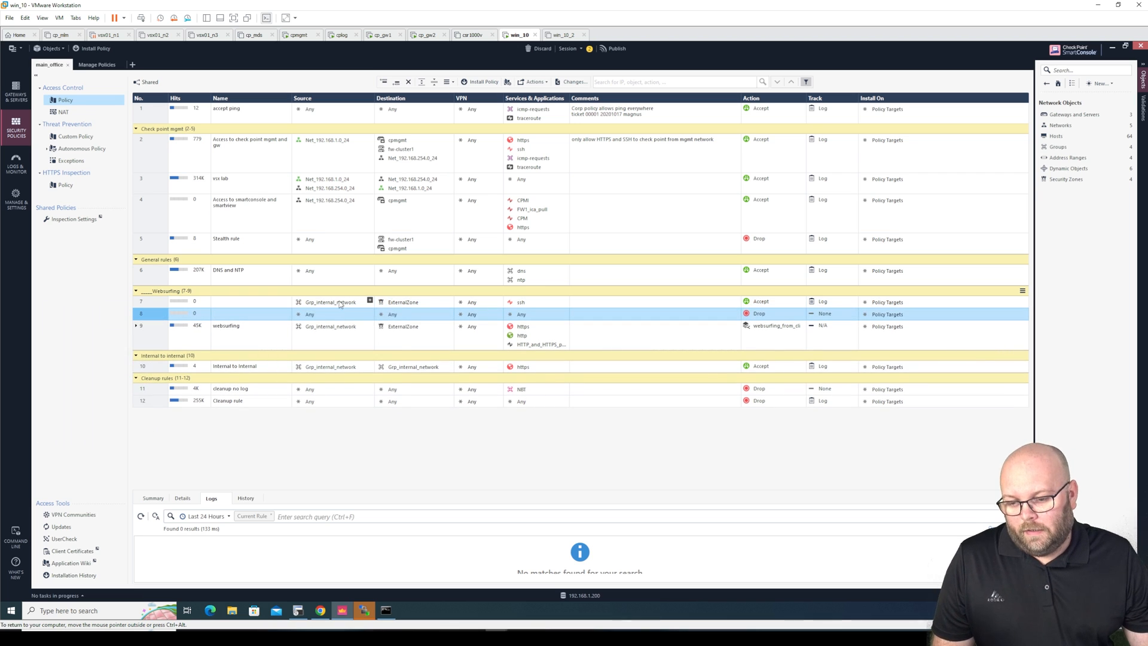
{"action": "left_click_drag", "start_coordinate": [340, 304], "coordinate": [332, 314]}
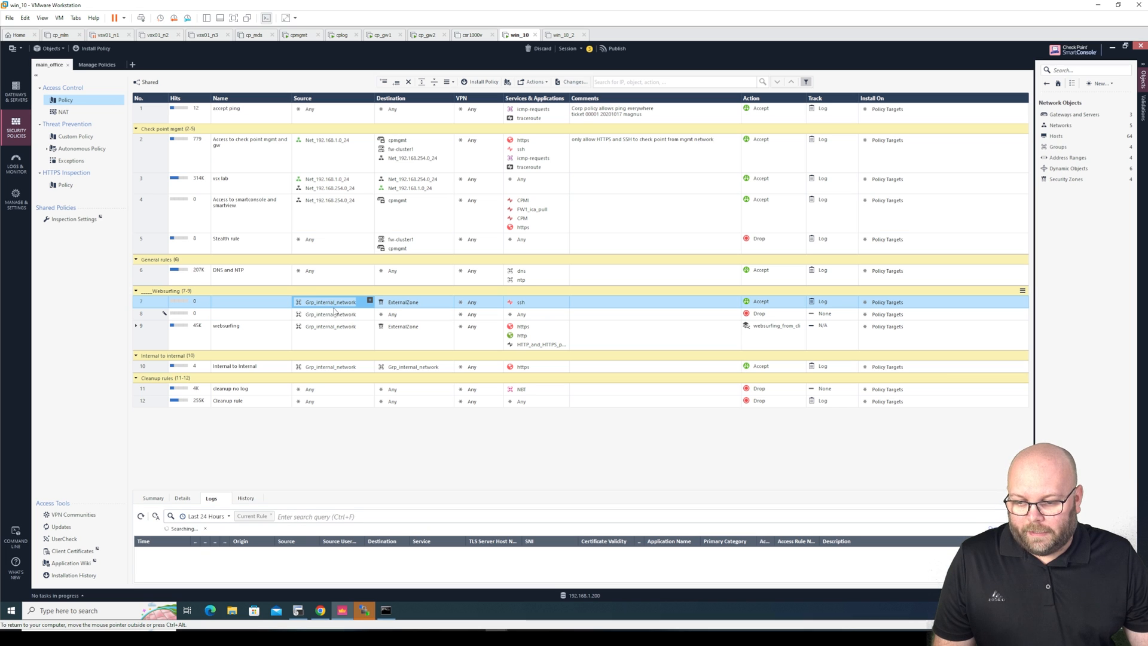
{"action": "left_click", "coordinate": [286, 316]}
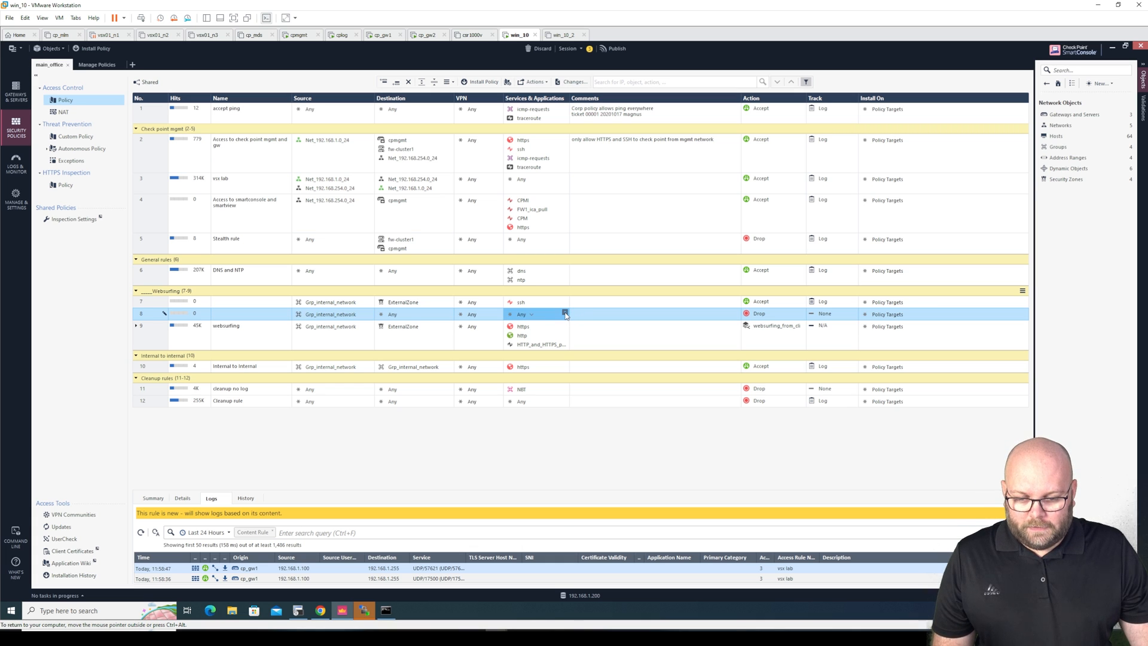
Give rule 8 the ftp service, action Accept and tracking Log
{"action": "left_click", "coordinate": [564, 314]}
{"action": "type", "text": "f"}
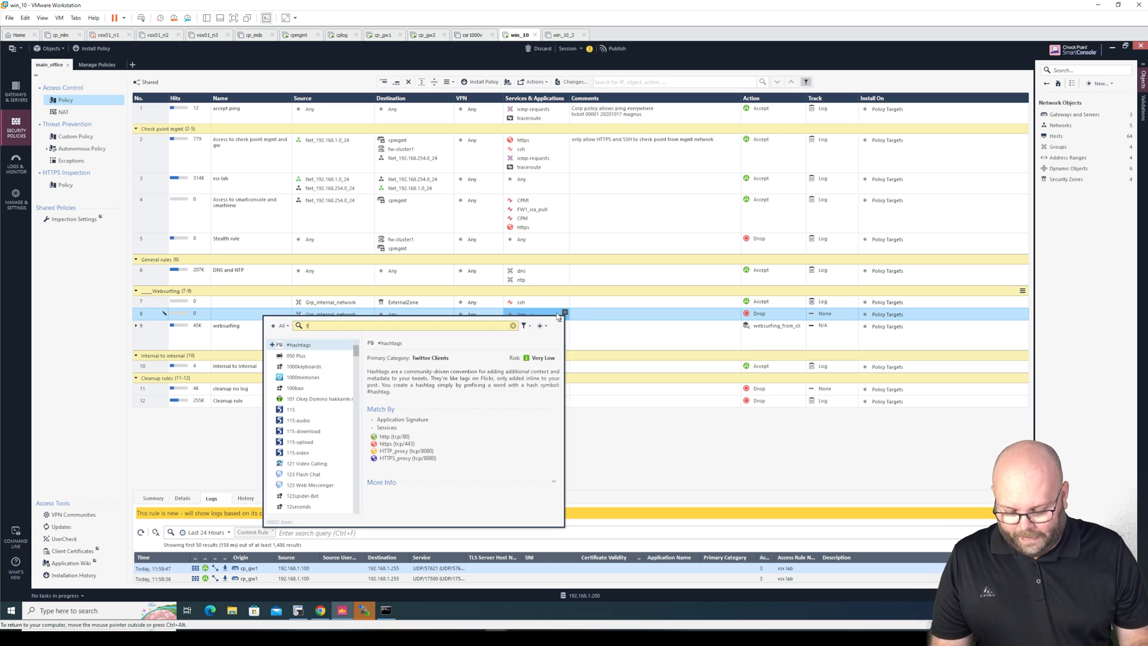
{"action": "type", "text": "tp"}
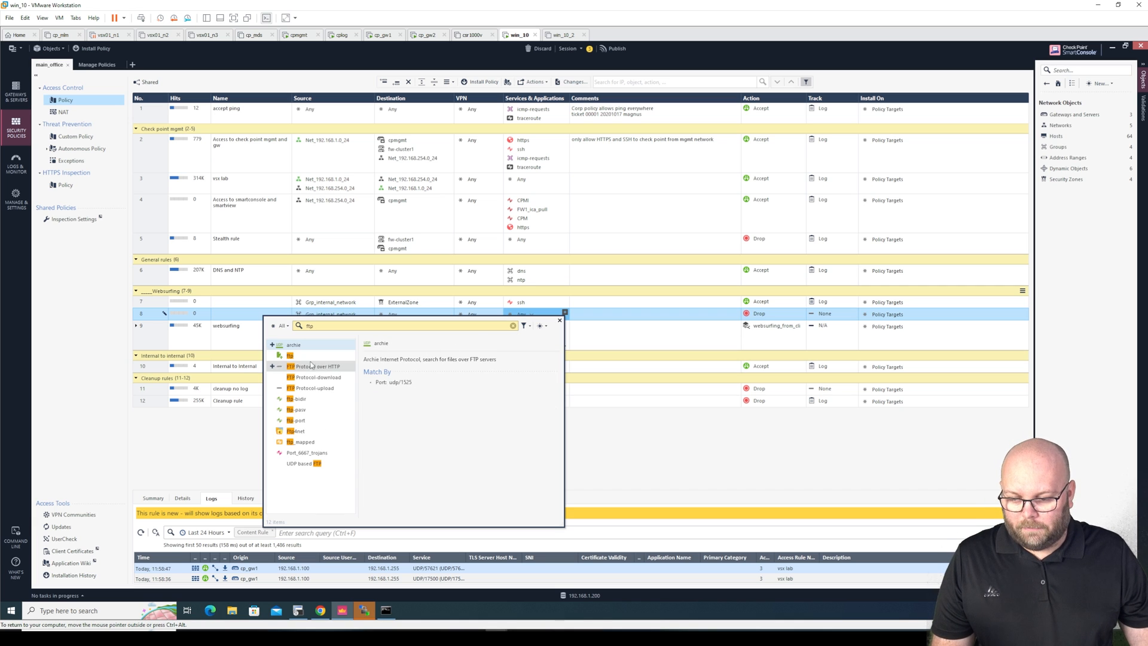
{"action": "left_click", "coordinate": [273, 355]}
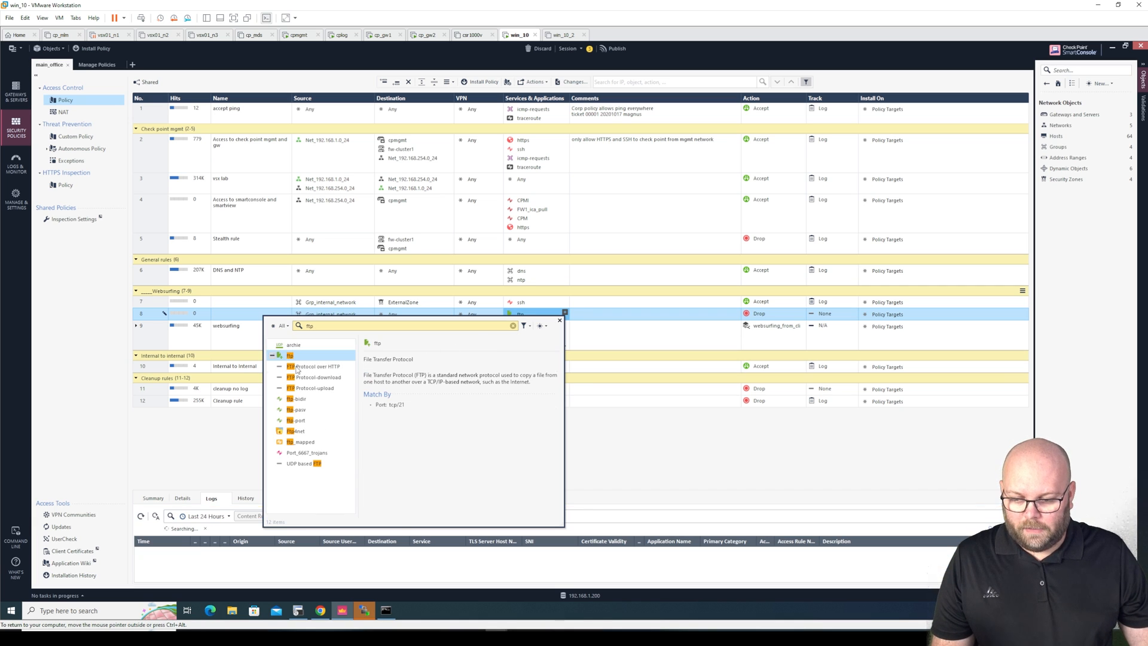
{"action": "left_click", "coordinate": [636, 469]}
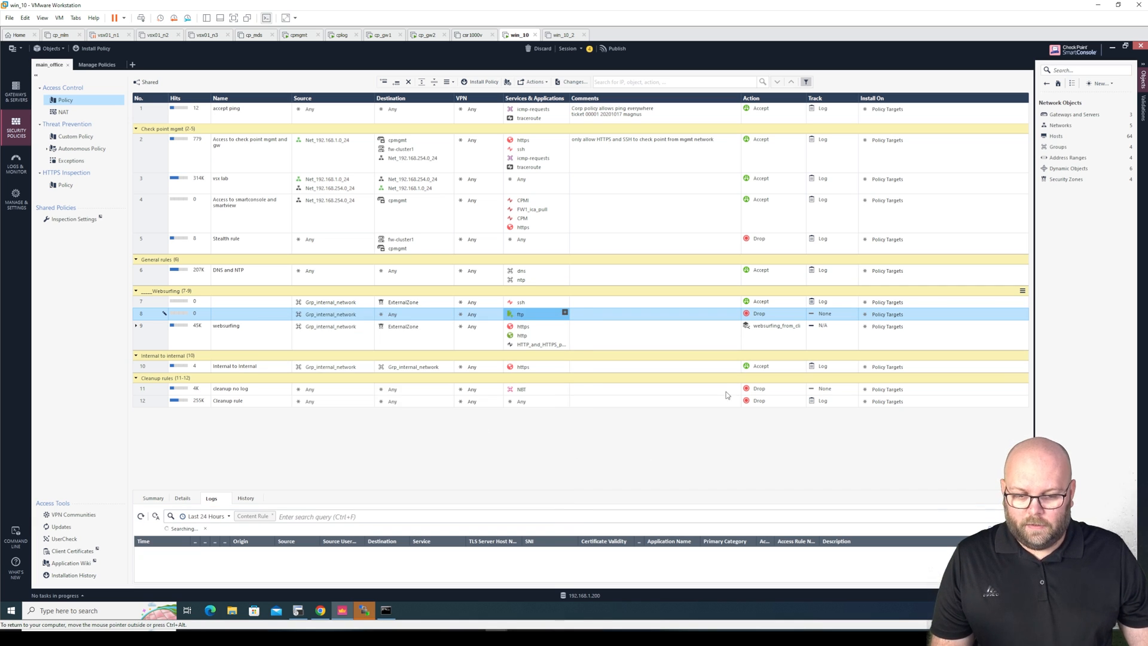
{"action": "left_click", "coordinate": [760, 316]}
{"action": "left_click", "coordinate": [717, 323]}
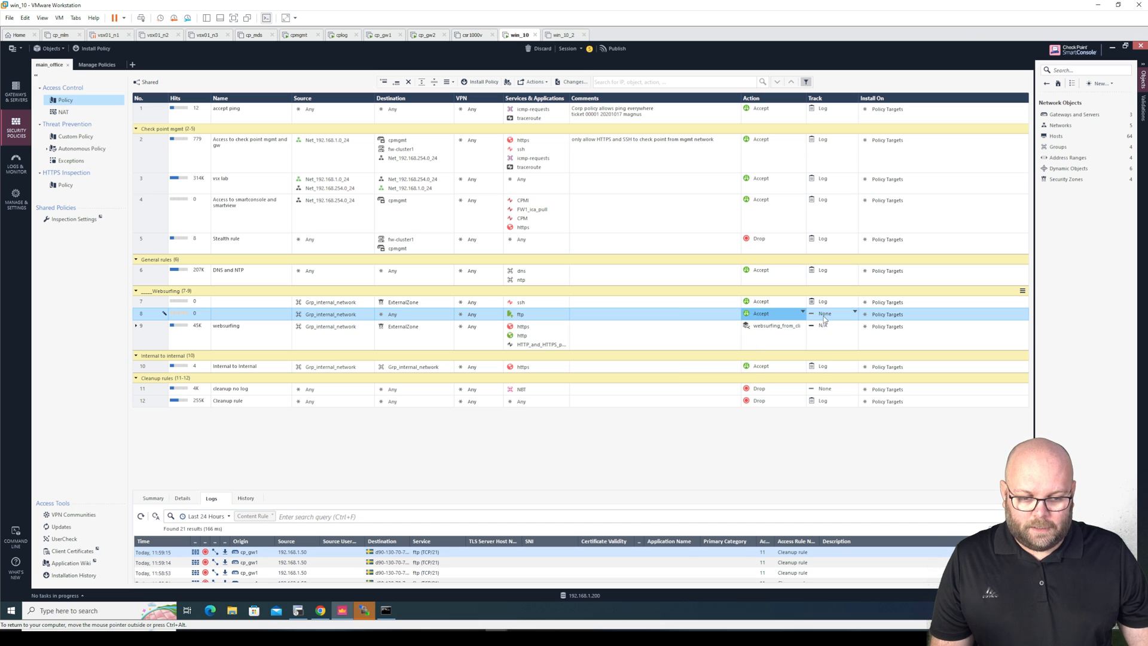
{"action": "left_click", "coordinate": [825, 318]}
{"action": "left_click", "coordinate": [777, 332]}
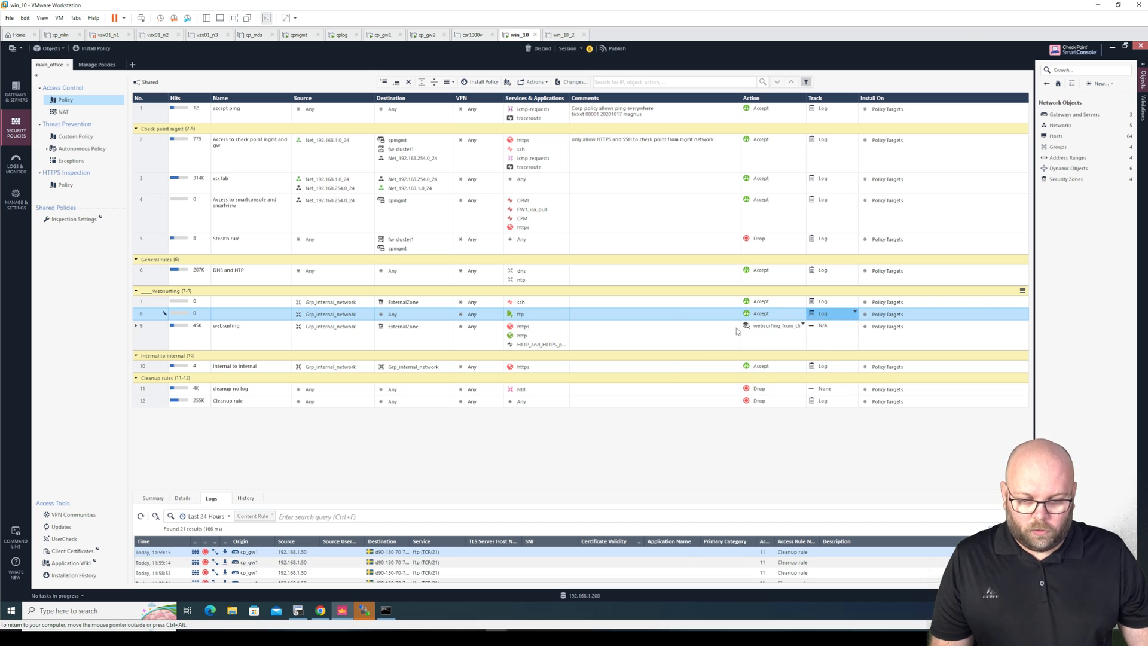
{"action": "double_click", "coordinate": [237, 316]}
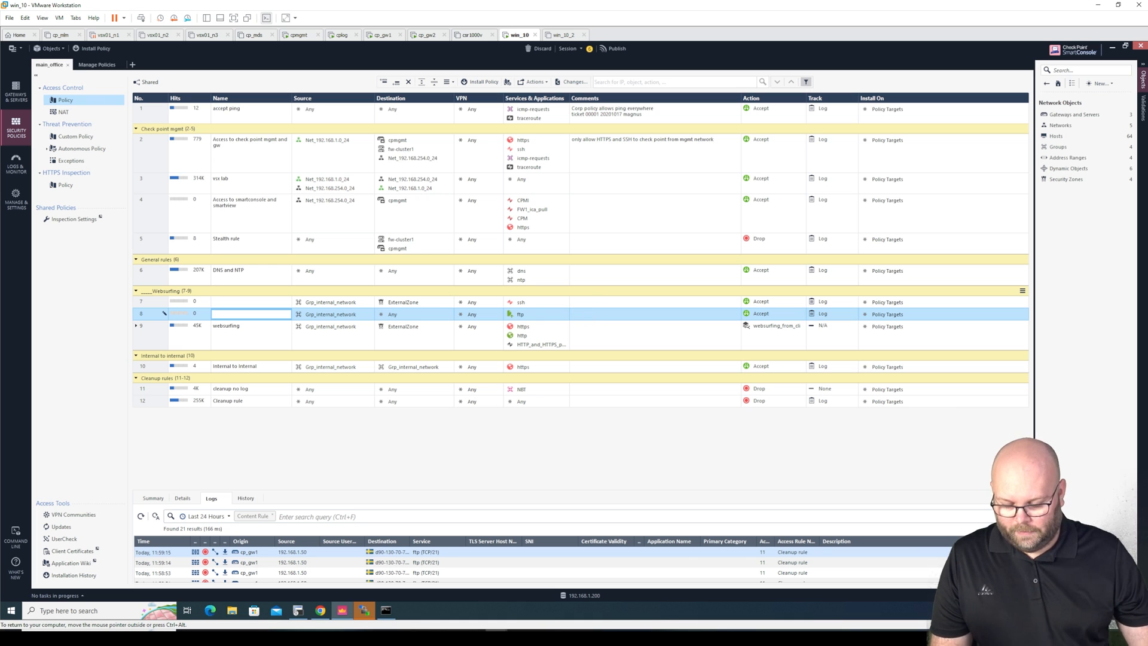
Name rule 8 'allow speedtest over ftp' and comment it with the change ticket number
{"action": "type", "text": "allow"}
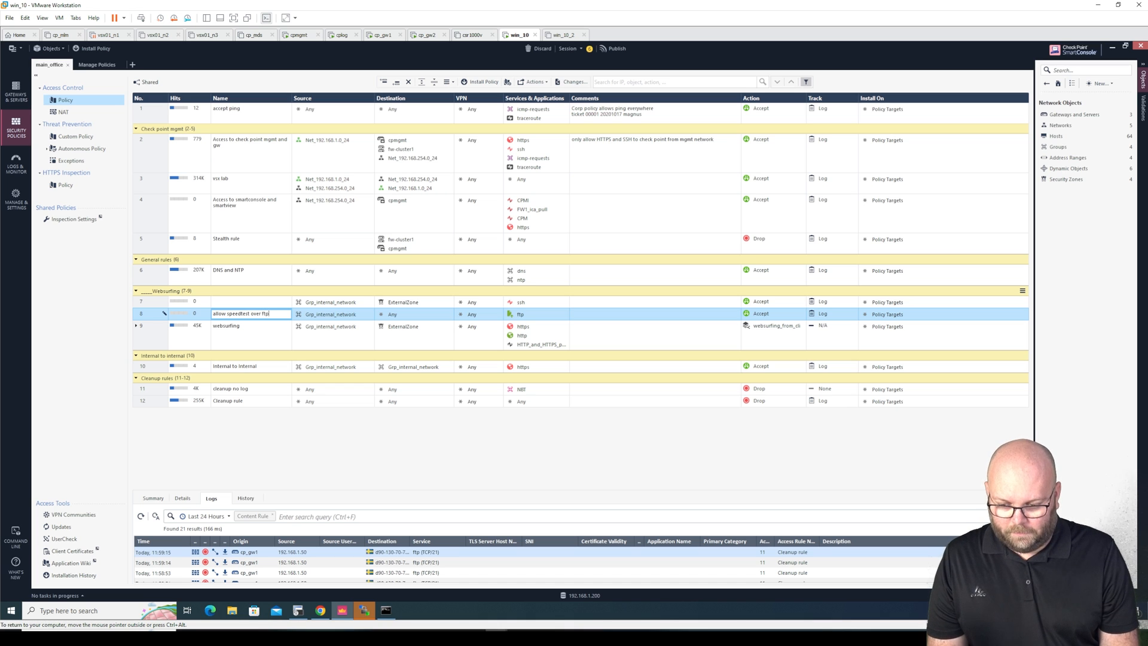
{"action": "type", "text": " speedtest over ftp"}
{"action": "key", "text": "Return"}
{"action": "double_click", "coordinate": [631, 317]}
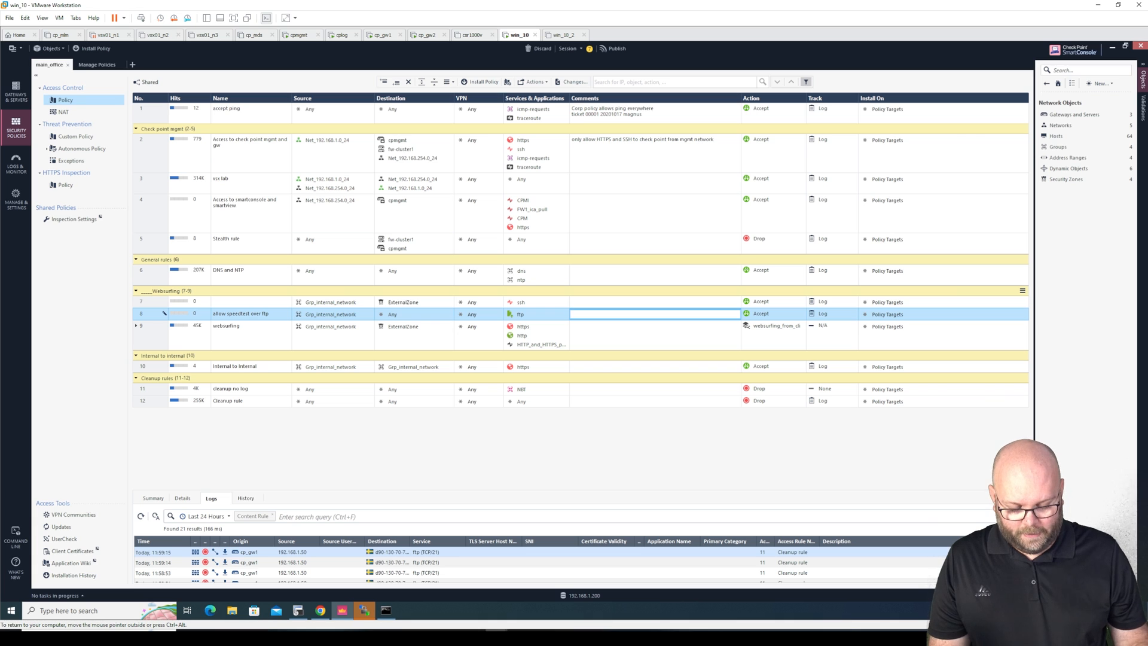
{"action": "type", "text": "ticket"}
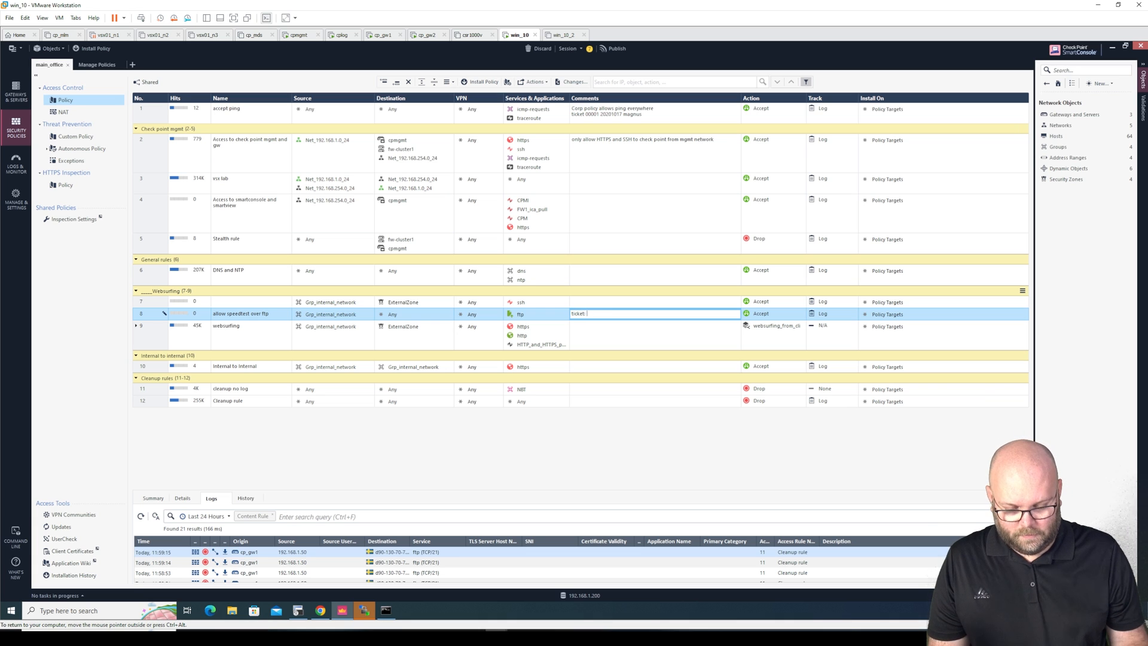
{"action": "type", "text": ": 000000454654"}
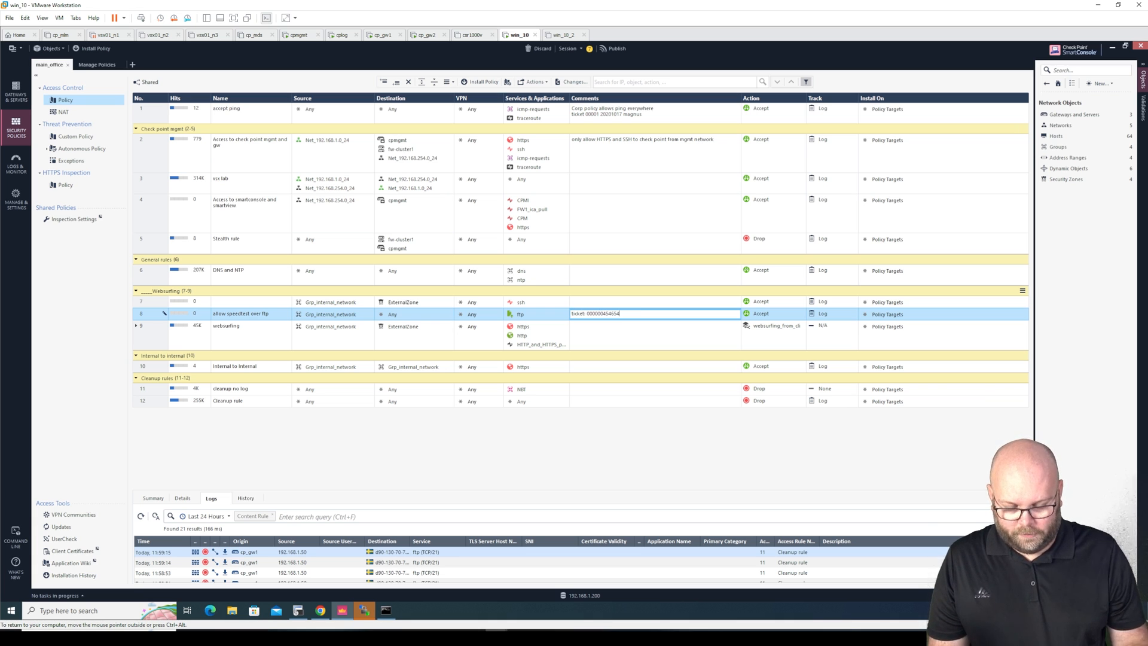
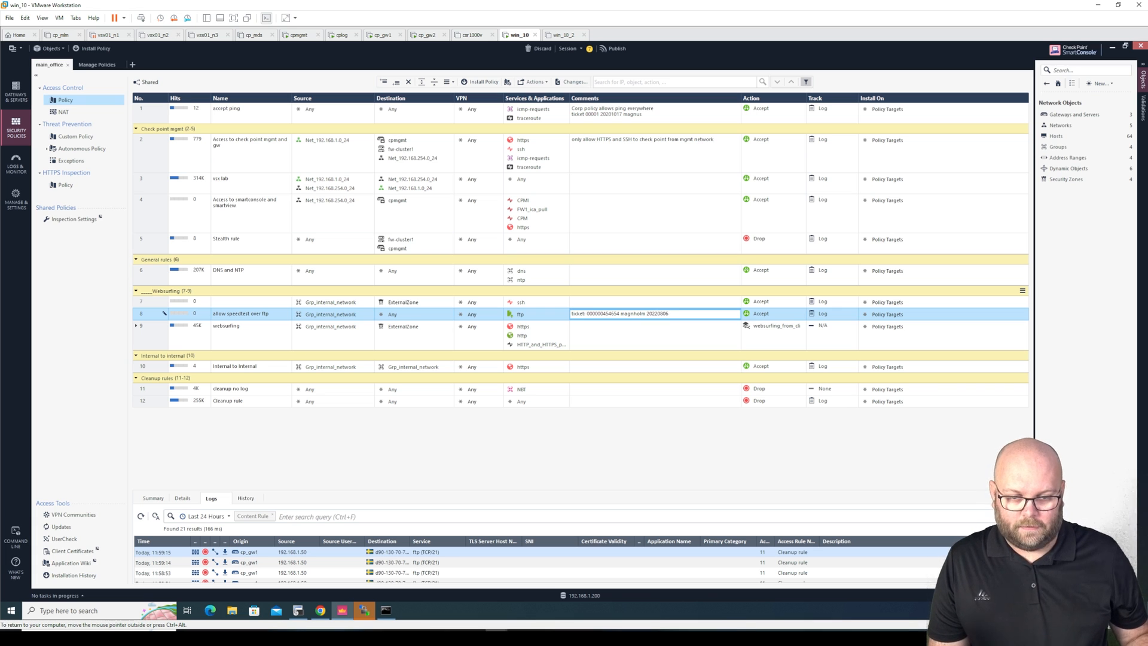
{"action": "key", "text": "Return"}
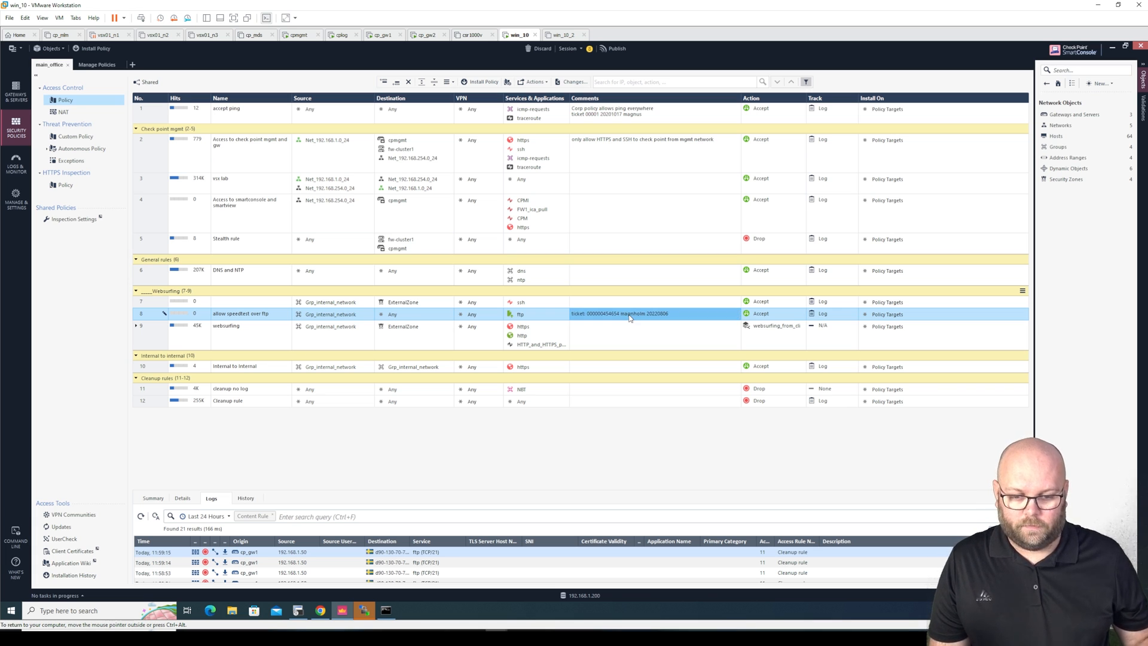
{"action": "left_click", "coordinate": [629, 317]}
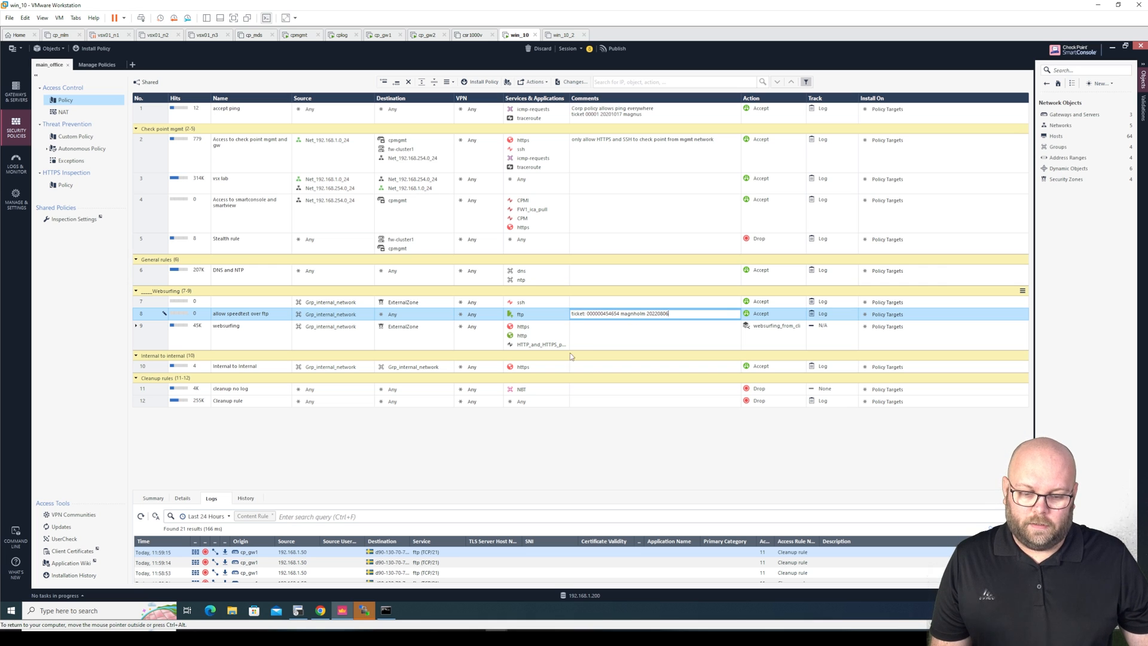
{"action": "left_click", "coordinate": [430, 317]}
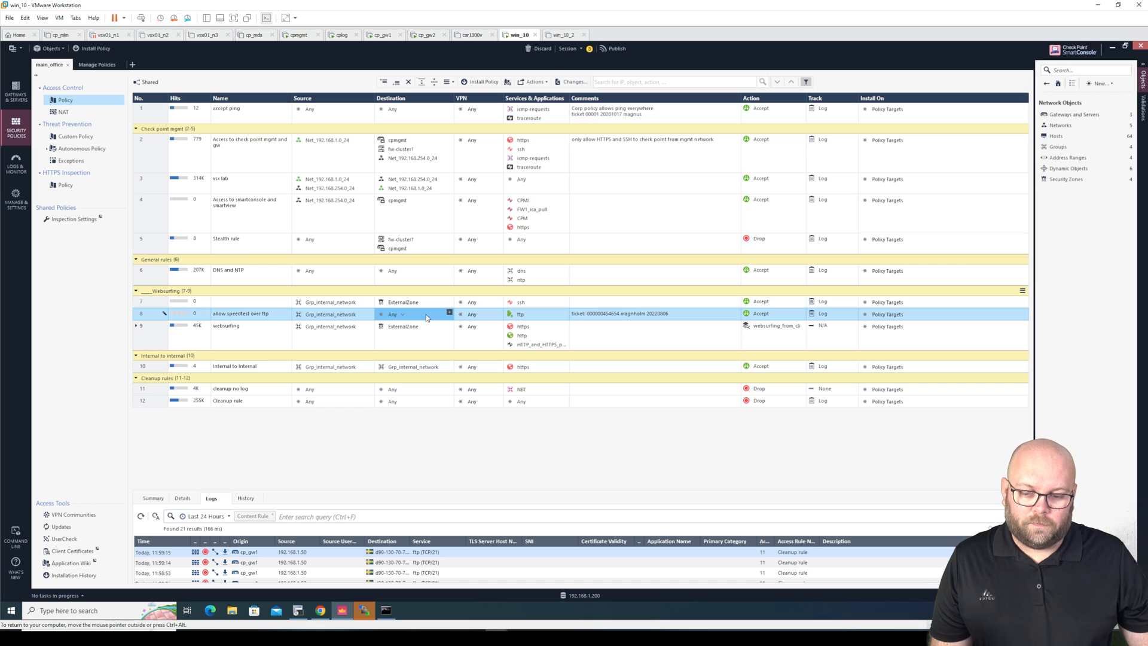
Copy ExternalZone from rule 7 into rule 8's destination, then delete it so it reads None
{"action": "left_click_drag", "start_coordinate": [412, 302], "coordinate": [412, 316]}
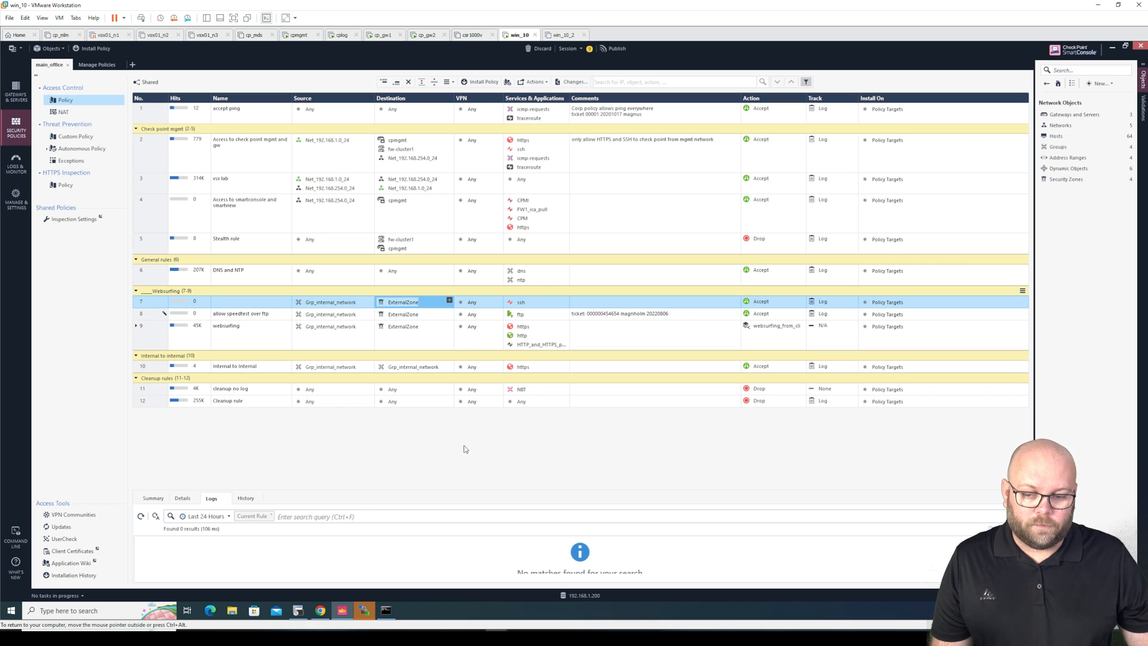
{"action": "left_click", "coordinate": [409, 317]}
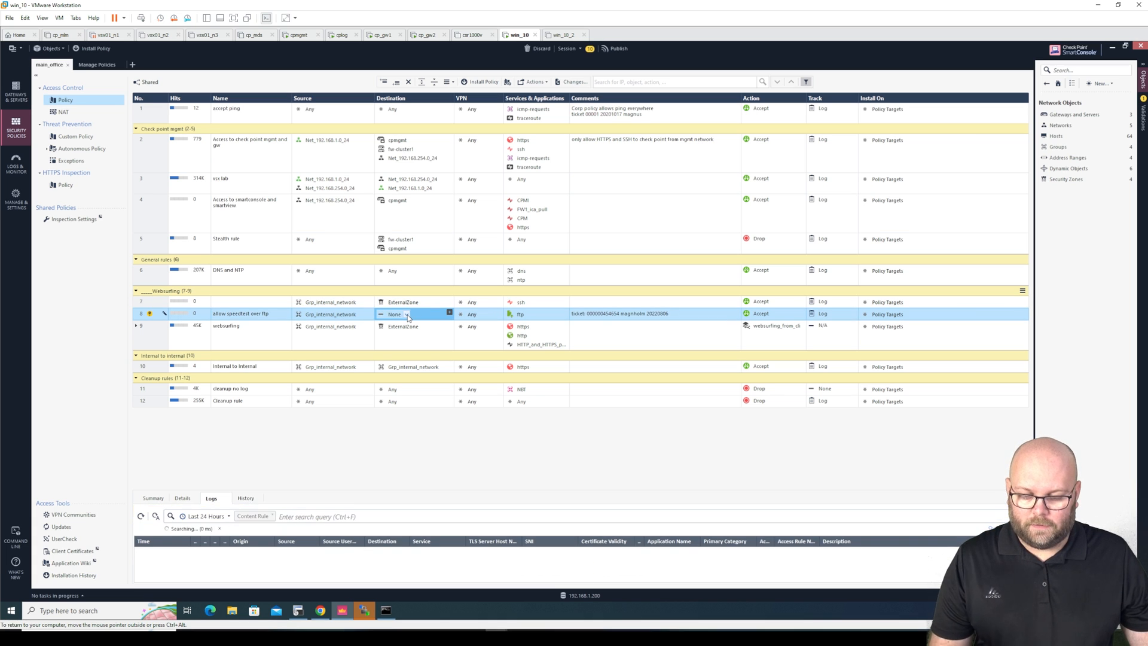
{"action": "left_click", "coordinate": [410, 304]}
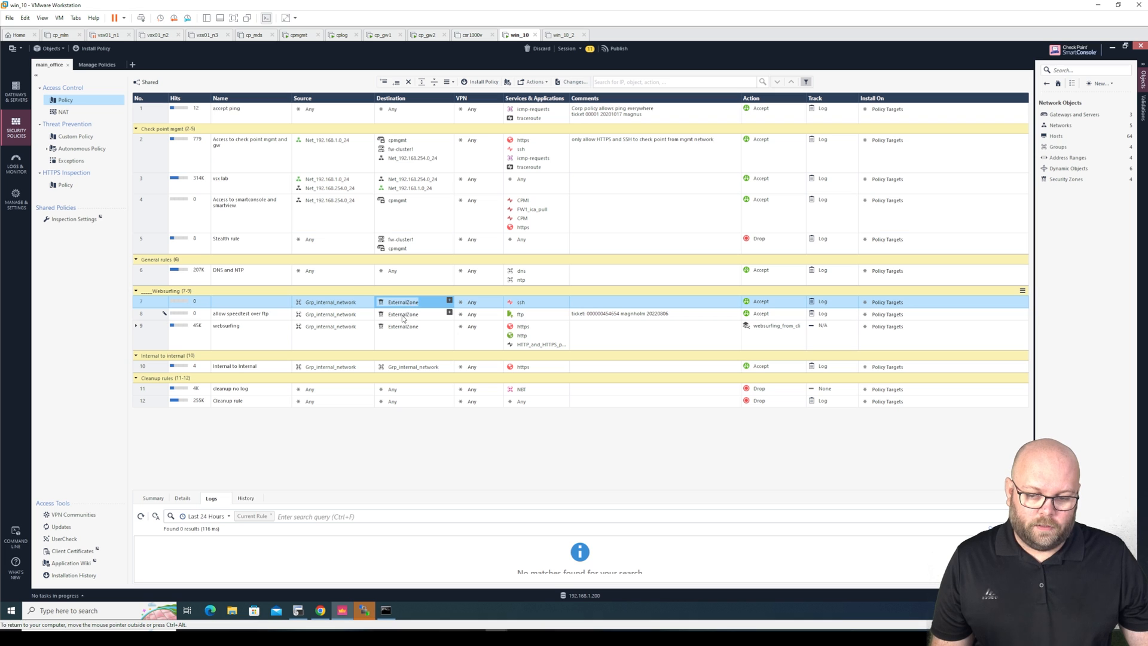
{"action": "left_click", "coordinate": [403, 317]}
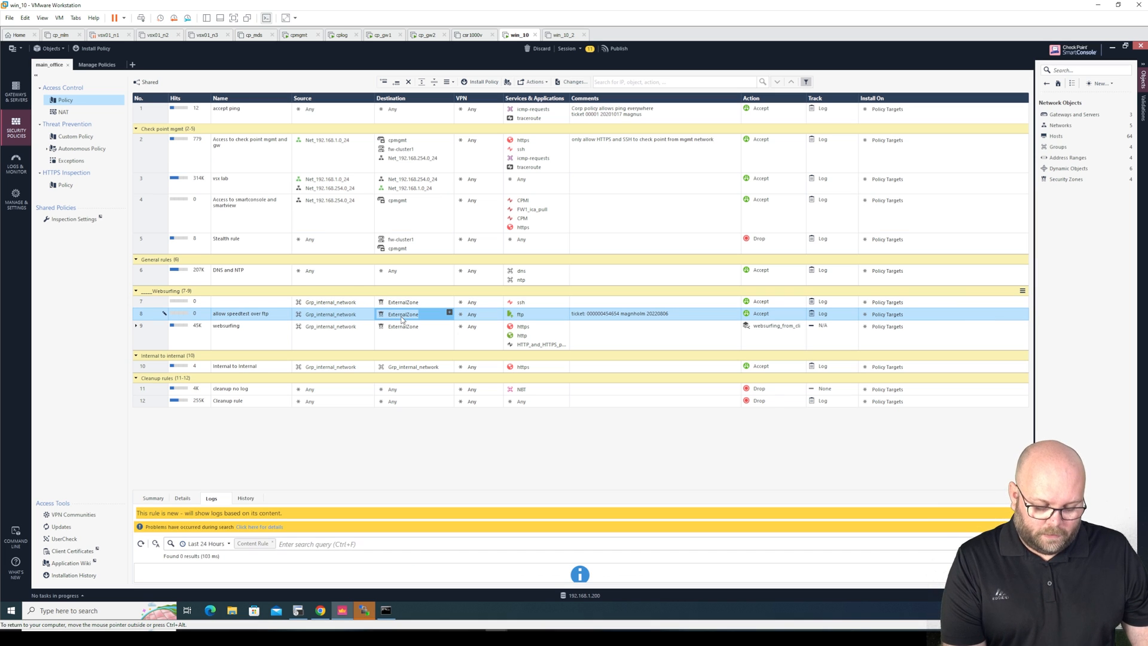
{"action": "key", "text": "Delete"}
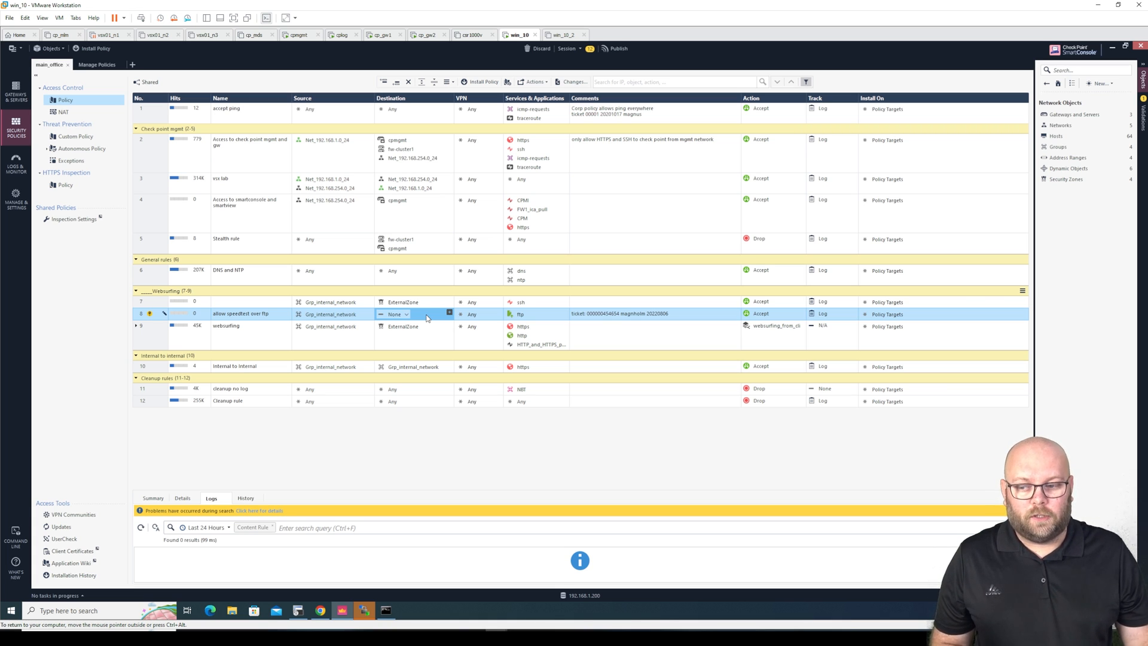
From rule 8's destination object picker, start creating a new Host object via the New menu
{"action": "mouse_move", "coordinate": [150, 316]}
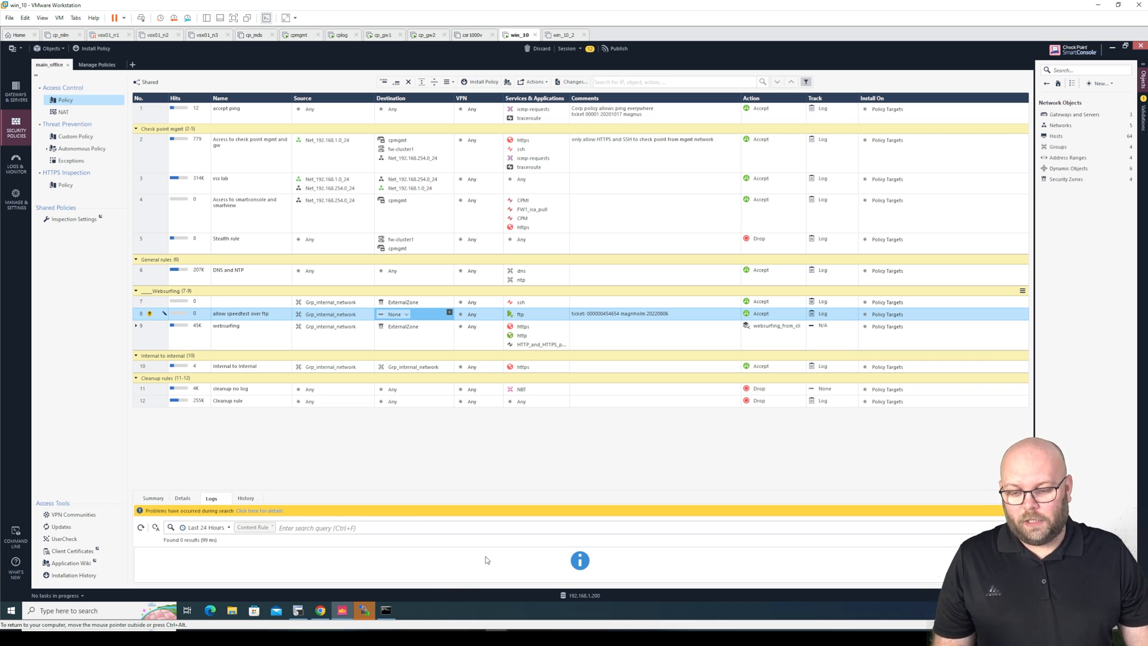
{"action": "left_click", "coordinate": [449, 313]}
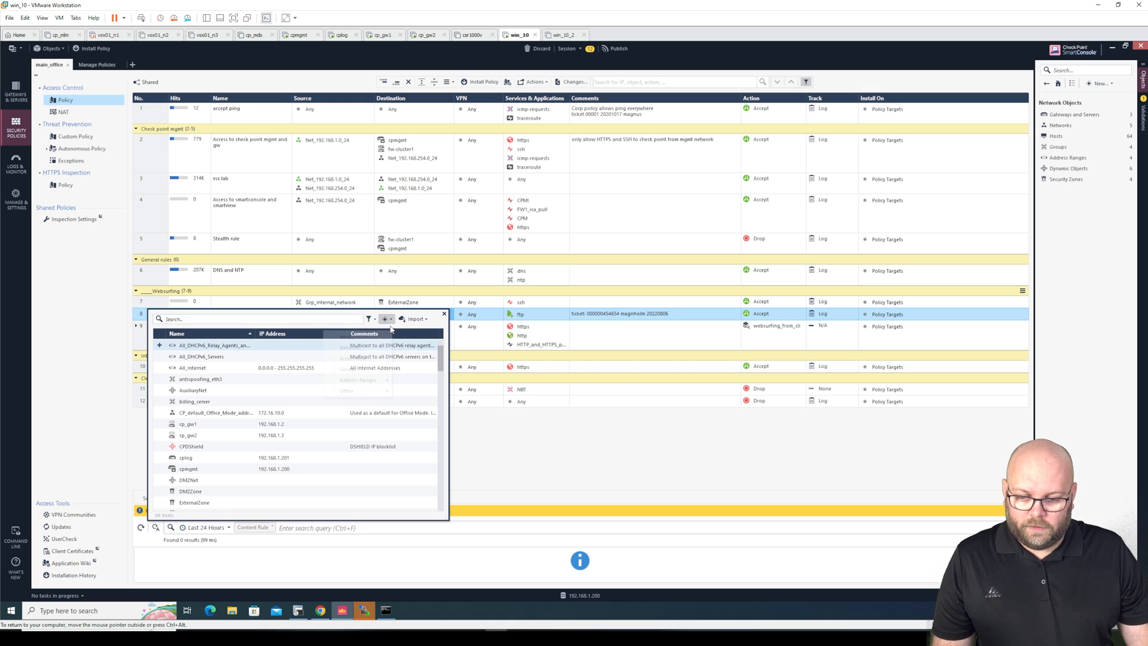
{"action": "left_click", "coordinate": [387, 319]}
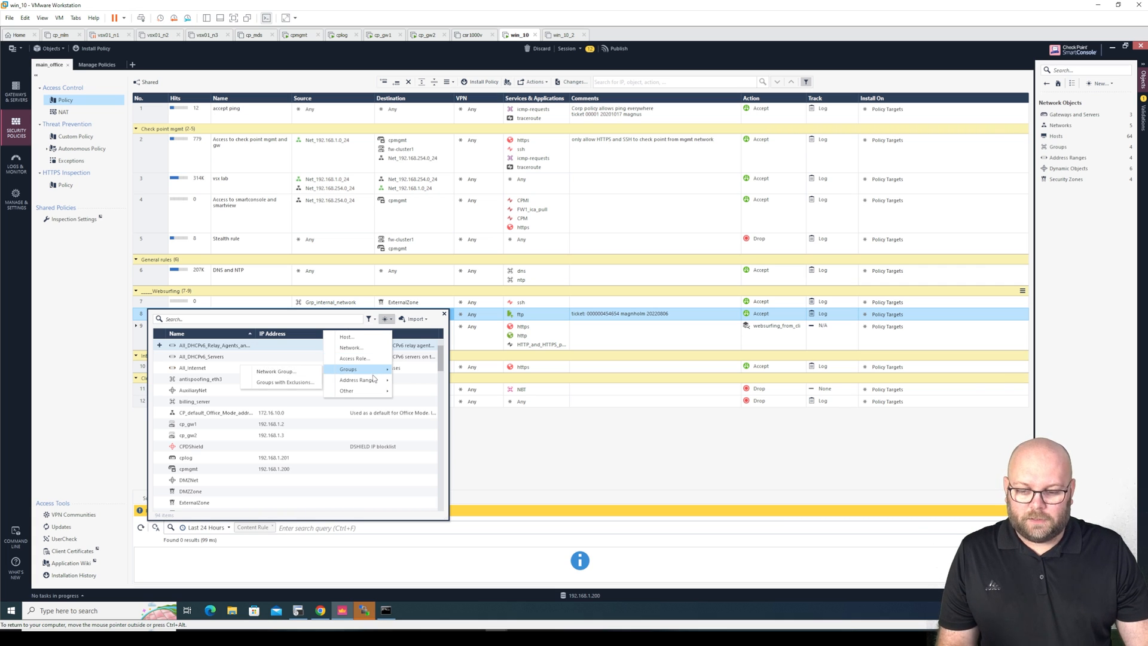
{"action": "mouse_move", "coordinate": [373, 382]}
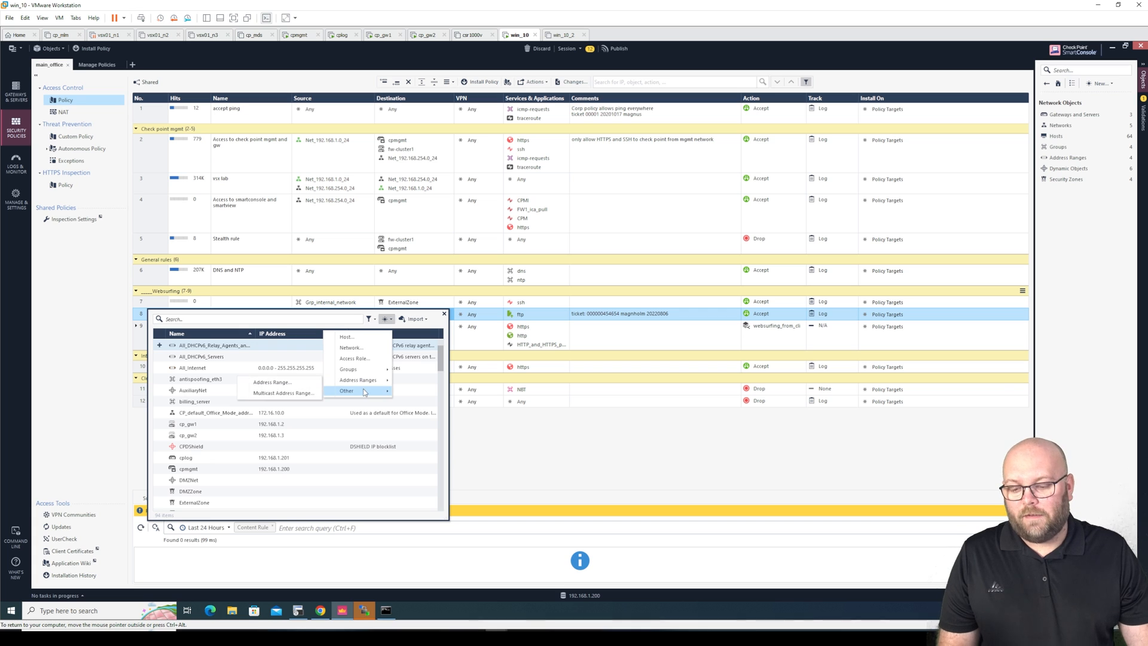
{"action": "left_click", "coordinate": [419, 319]}
{"action": "left_click", "coordinate": [417, 319]}
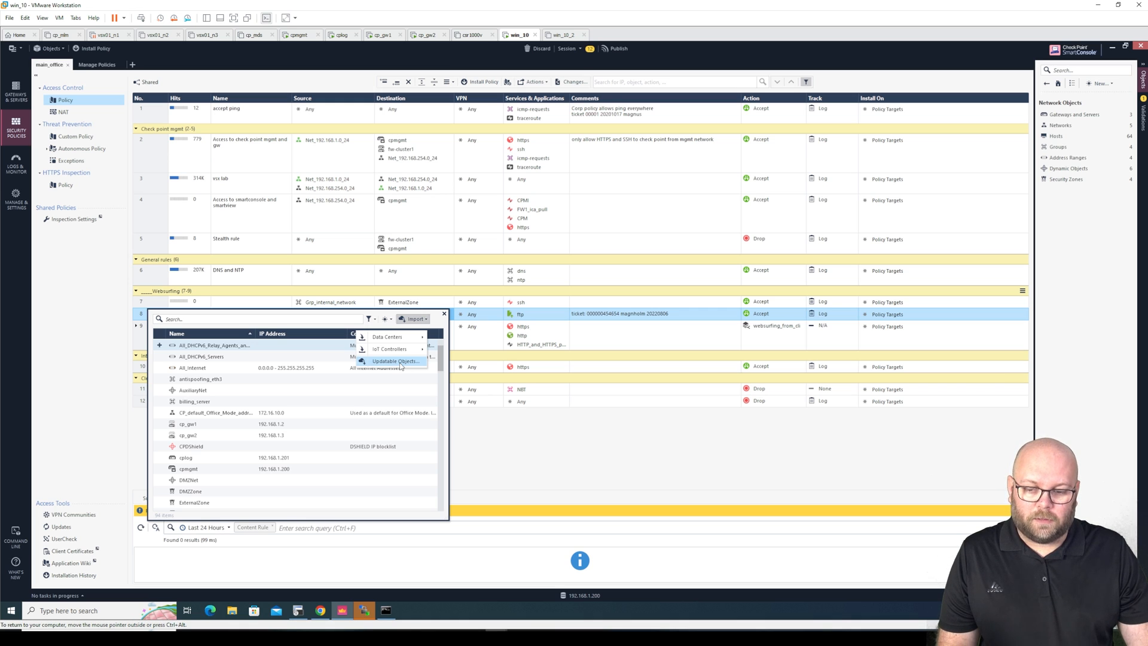
{"action": "left_click", "coordinate": [389, 321]}
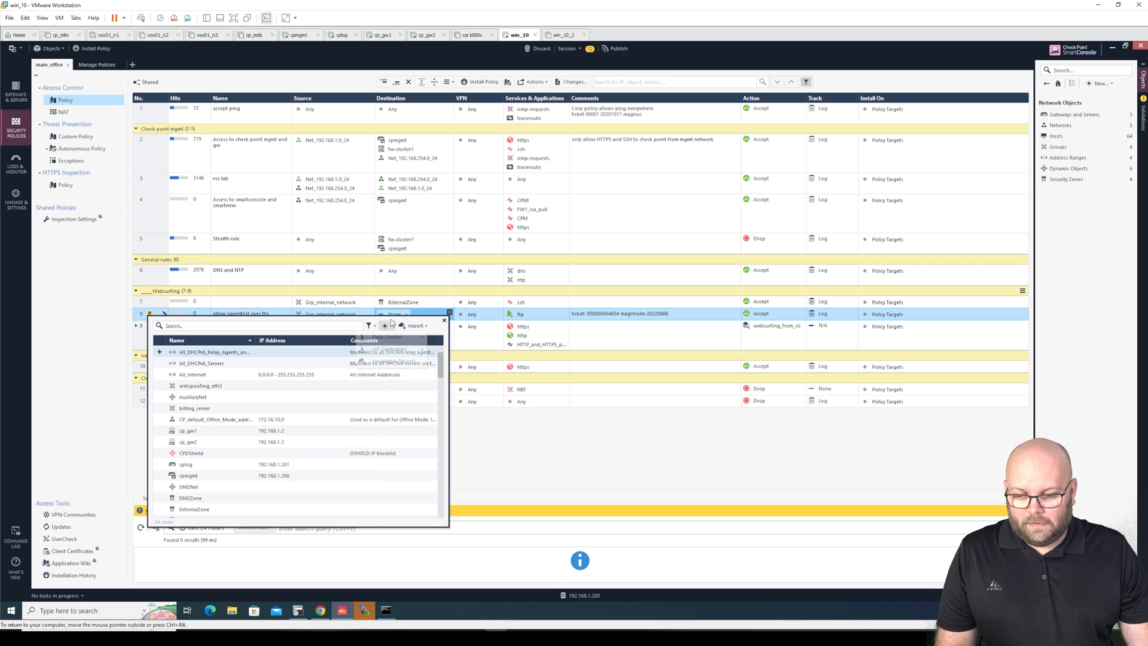
{"action": "left_click", "coordinate": [387, 325]}
{"action": "left_click", "coordinate": [387, 325]}
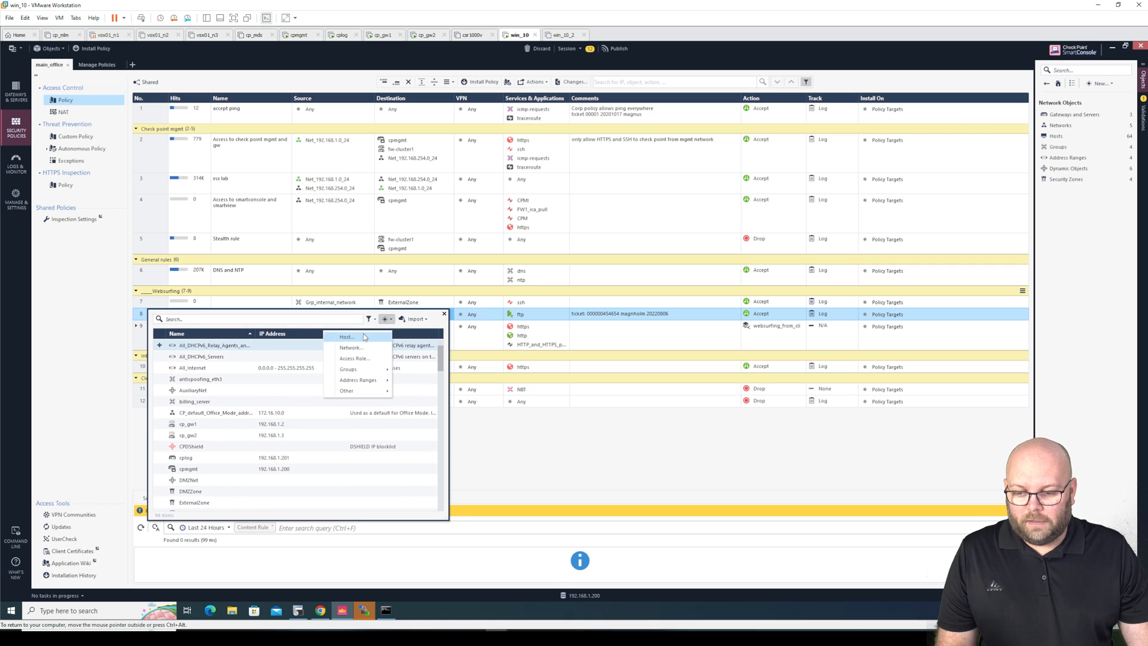
{"action": "left_click", "coordinate": [347, 337]}
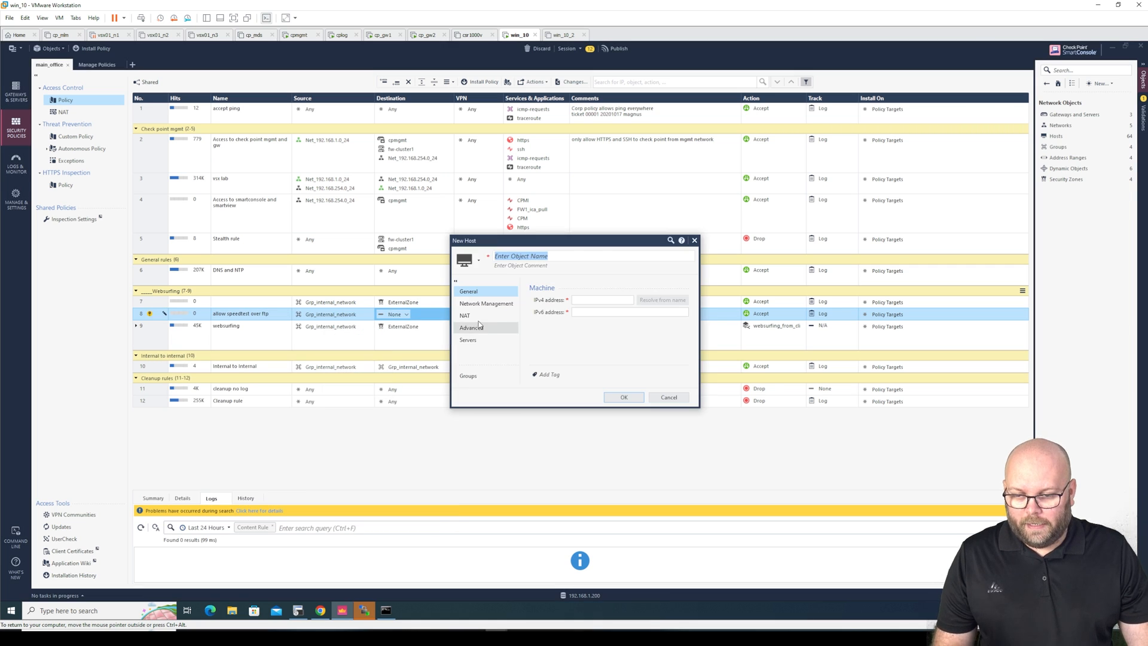
Name the new host SRV_speedtest.tele2.net-IP_90.130.70.73 using the hostname and IP from the ping output
{"action": "type", "text": "SRV_"}
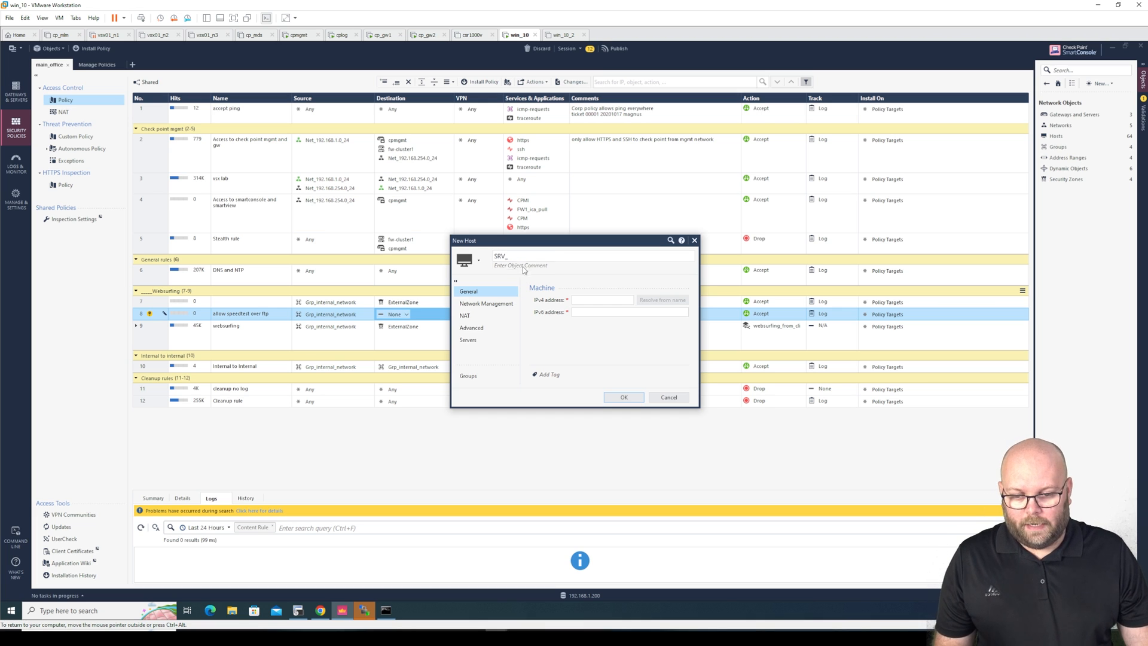
{"action": "mouse_move", "coordinate": [384, 617]}
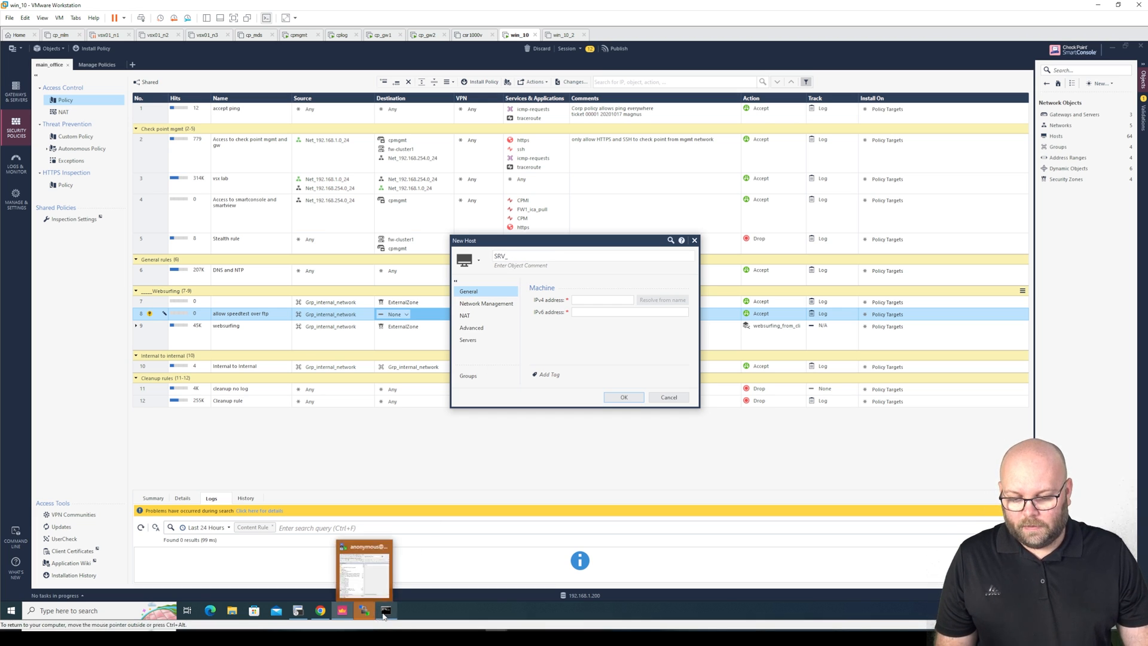
{"action": "left_click", "coordinate": [383, 588]}
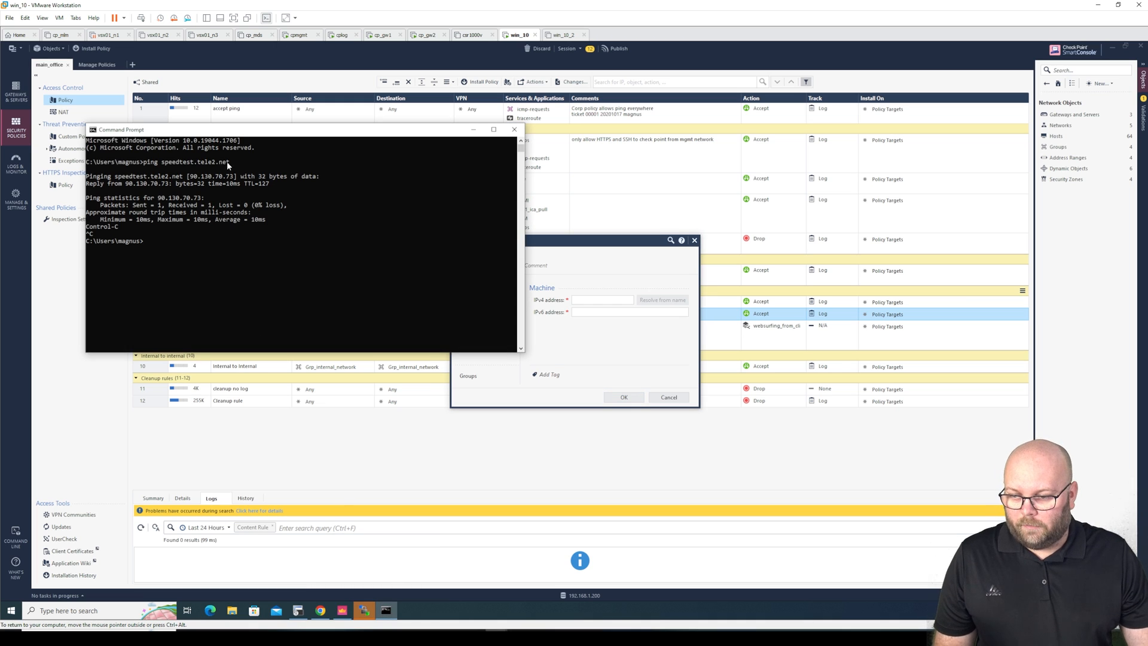
{"action": "left_click_drag", "start_coordinate": [227, 162], "coordinate": [161, 162]}
{"action": "key", "text": "ctrl+c"}
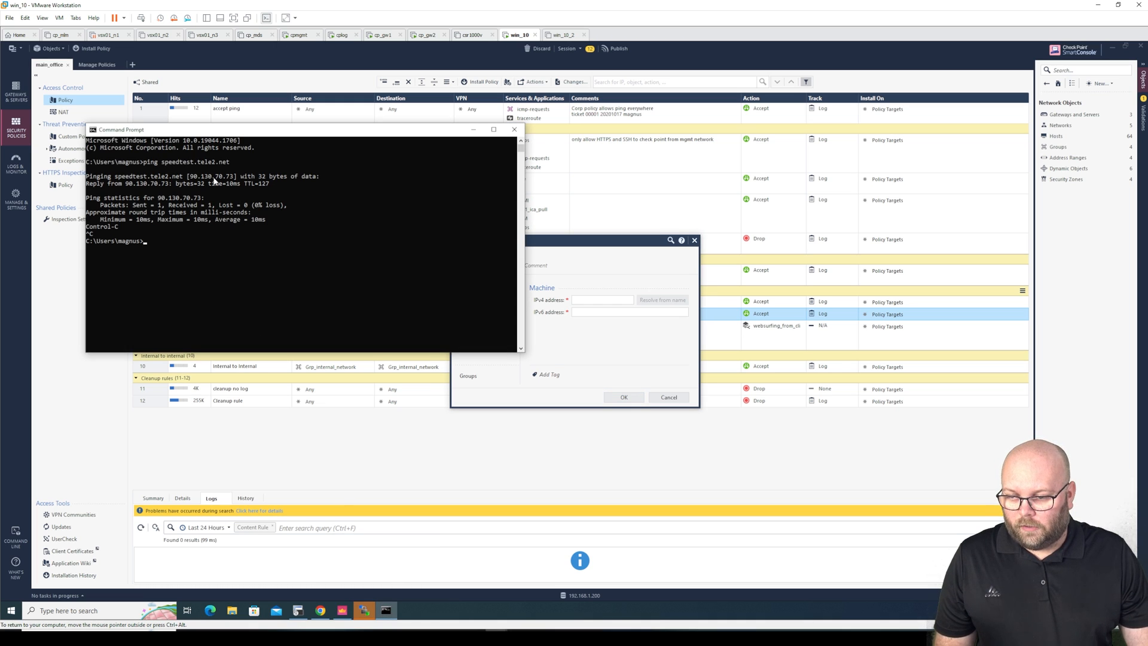
{"action": "left_click", "coordinate": [566, 263]}
{"action": "type", "text": "SRV_"}
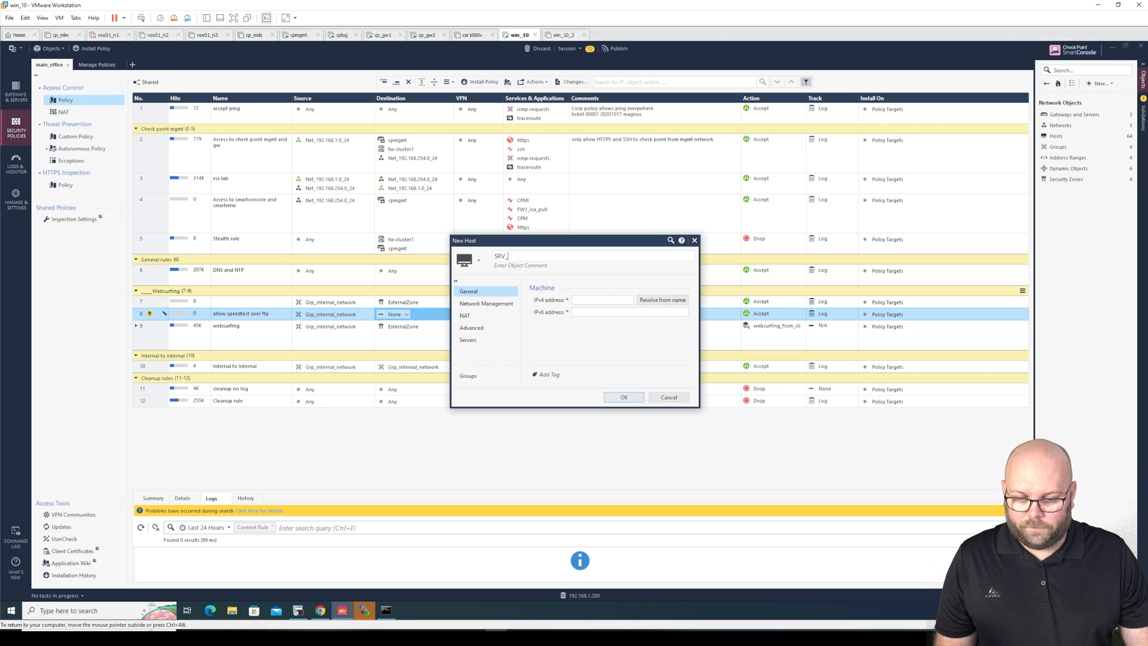
{"action": "key", "text": "ctrl+v"}
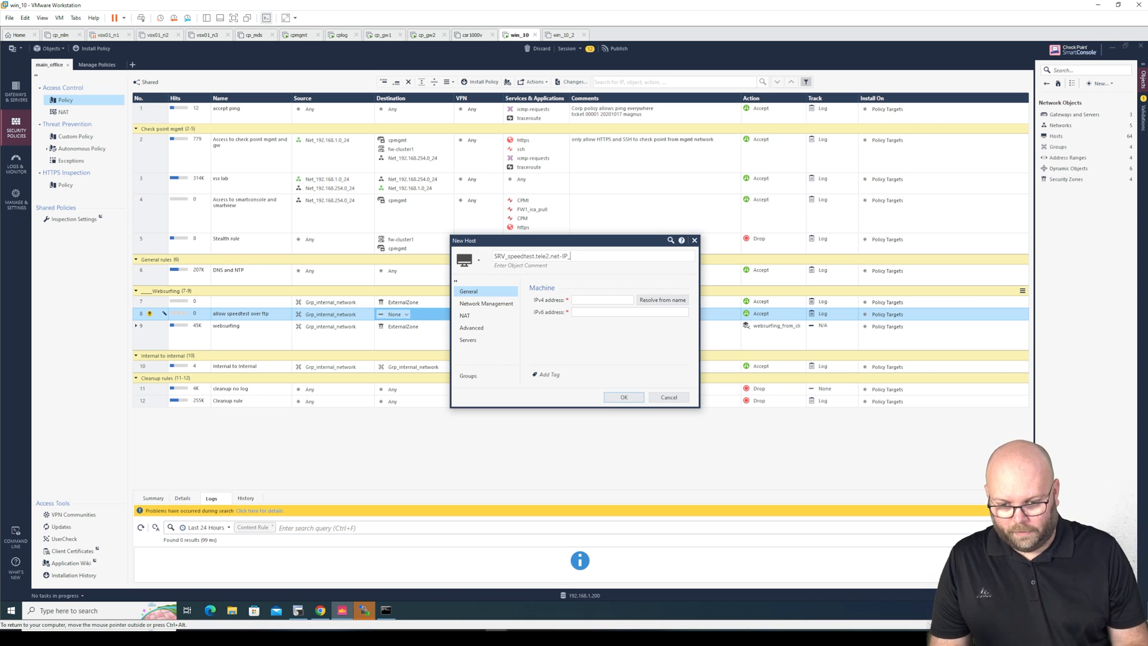
{"action": "left_click", "coordinate": [386, 609]}
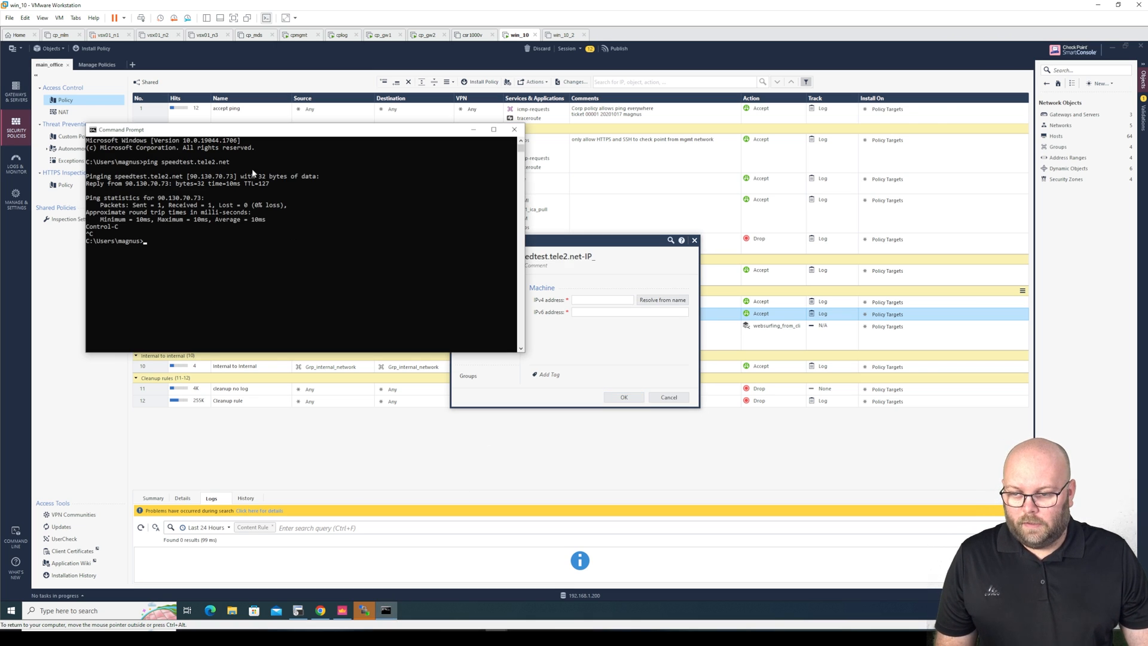
{"action": "left_click_drag", "start_coordinate": [234, 178], "coordinate": [190, 178]}
{"action": "key", "text": "ctrl+c"}
{"action": "left_click", "coordinate": [619, 264]}
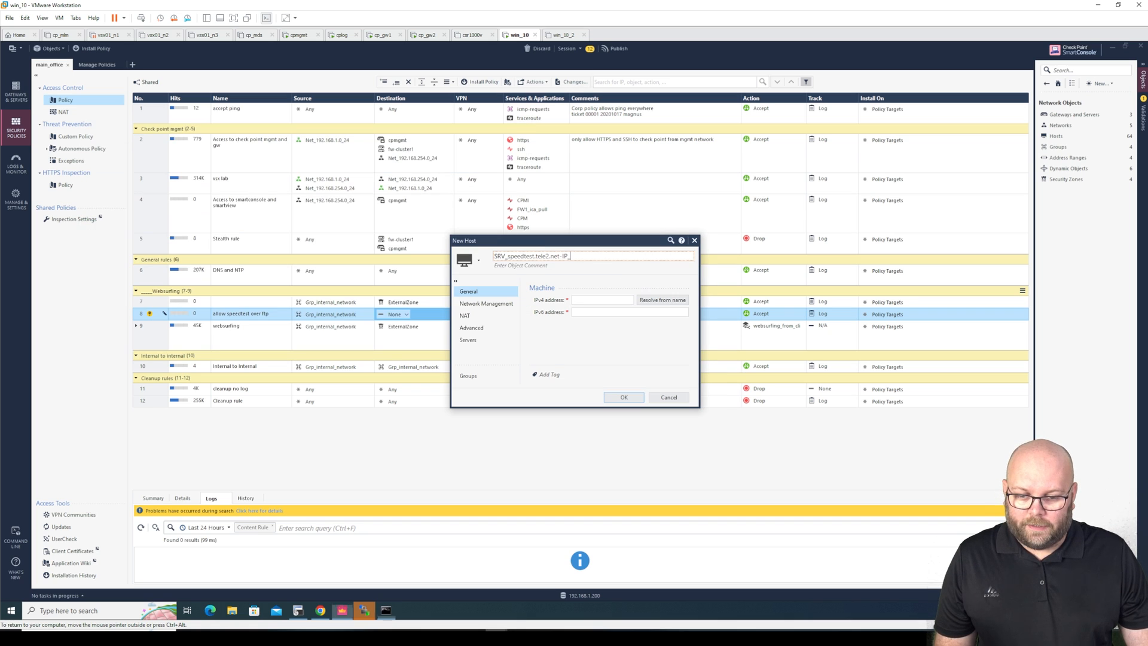
{"action": "key", "text": "shift+Left"}
{"action": "key", "text": "ctrl+v"}
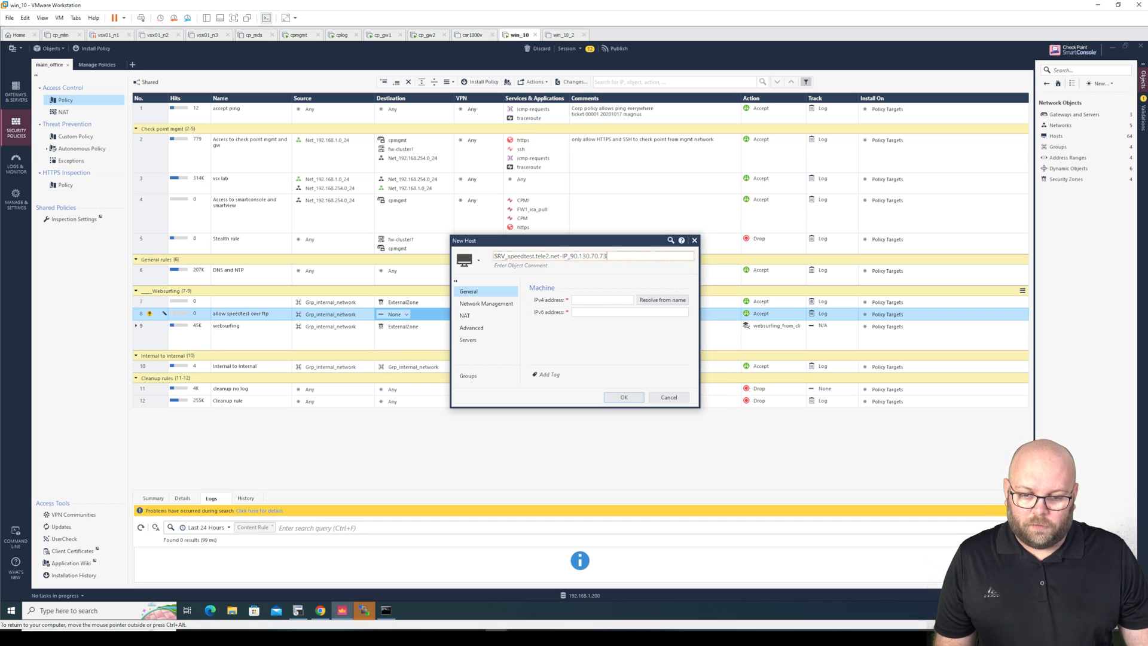
Give the host IPv4 90.130.70.73, colour Red and comment 'ftp server', then save it
{"action": "left_click", "coordinate": [599, 300]}
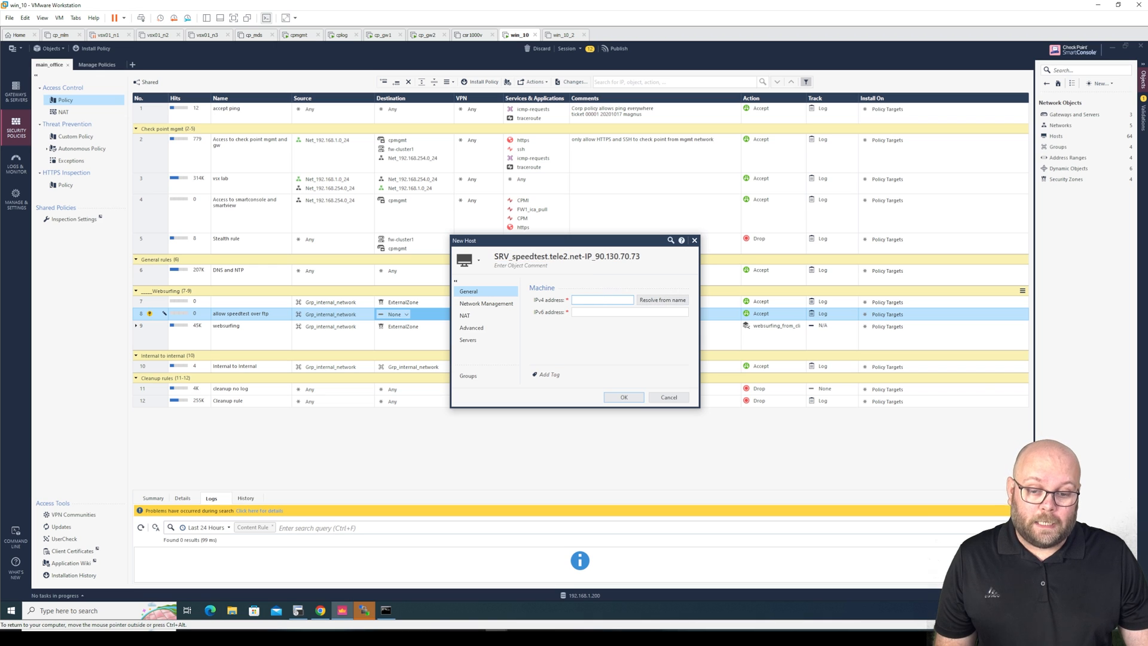
{"action": "key", "text": "ctrl+v"}
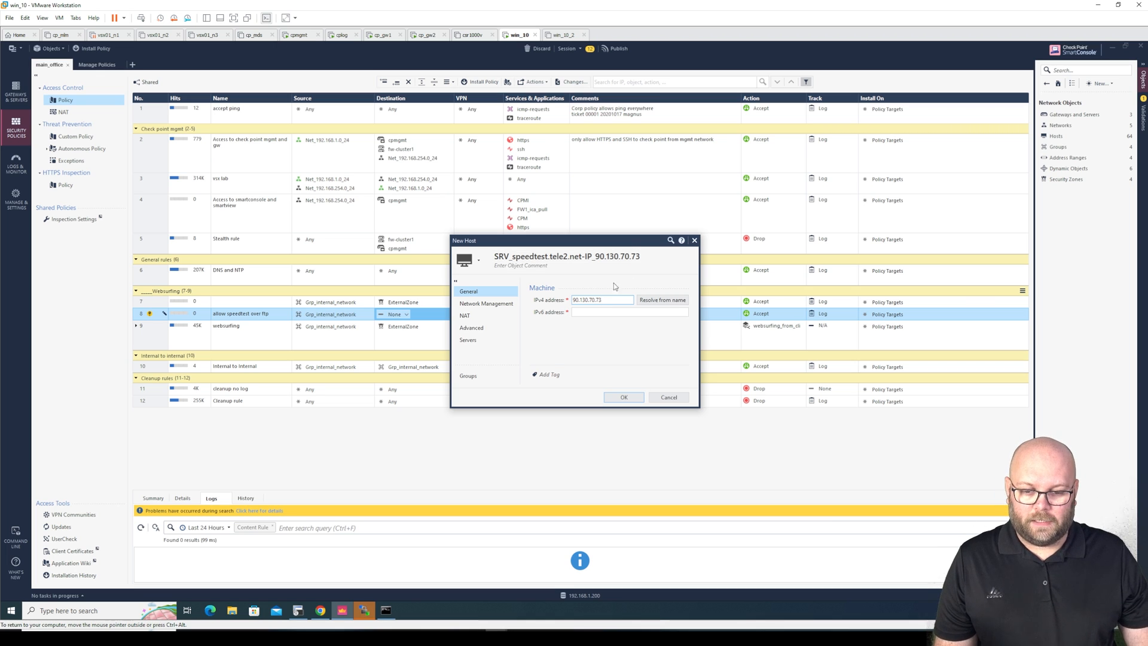
{"action": "left_click", "coordinate": [479, 261]}
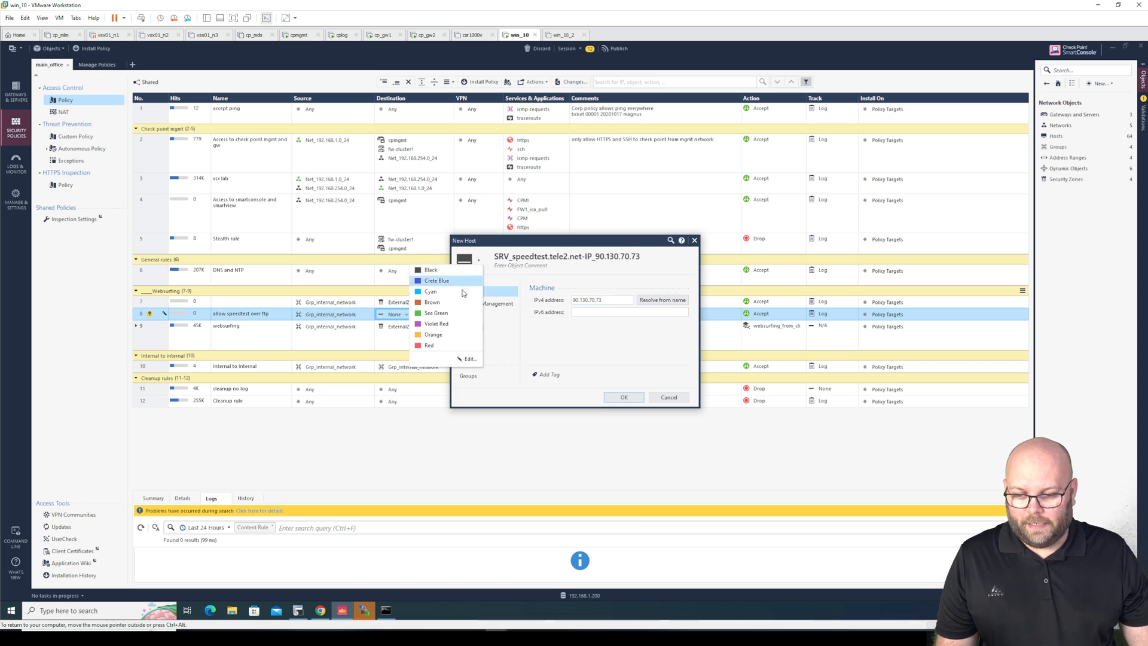
{"action": "left_click", "coordinate": [437, 345]}
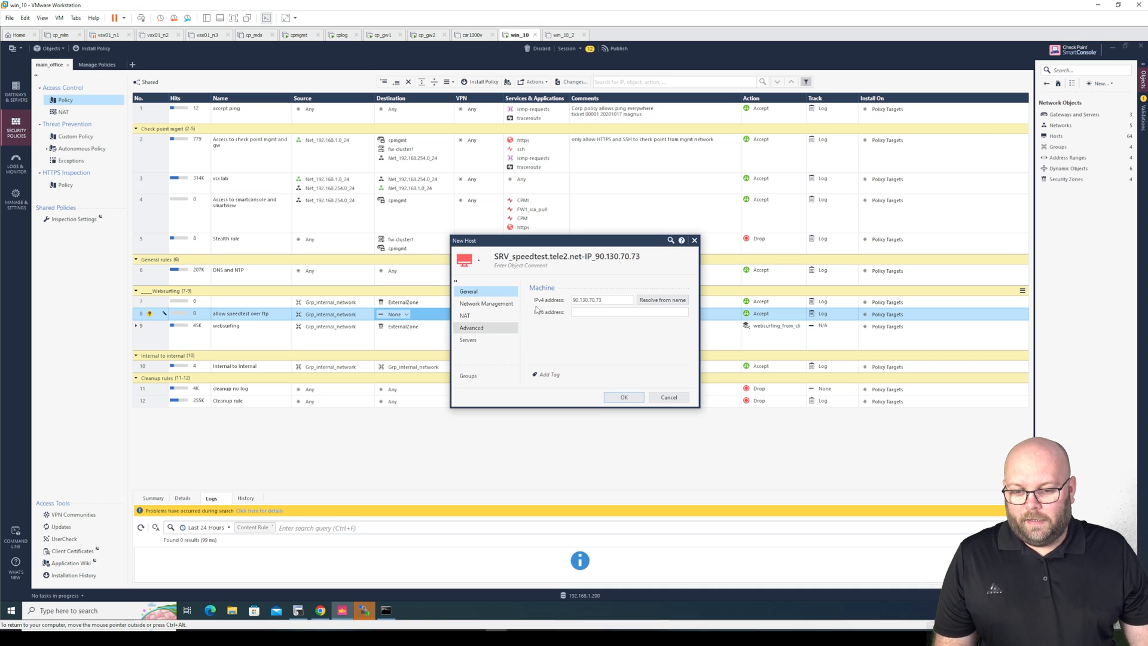
{"action": "left_click", "coordinate": [529, 266]}
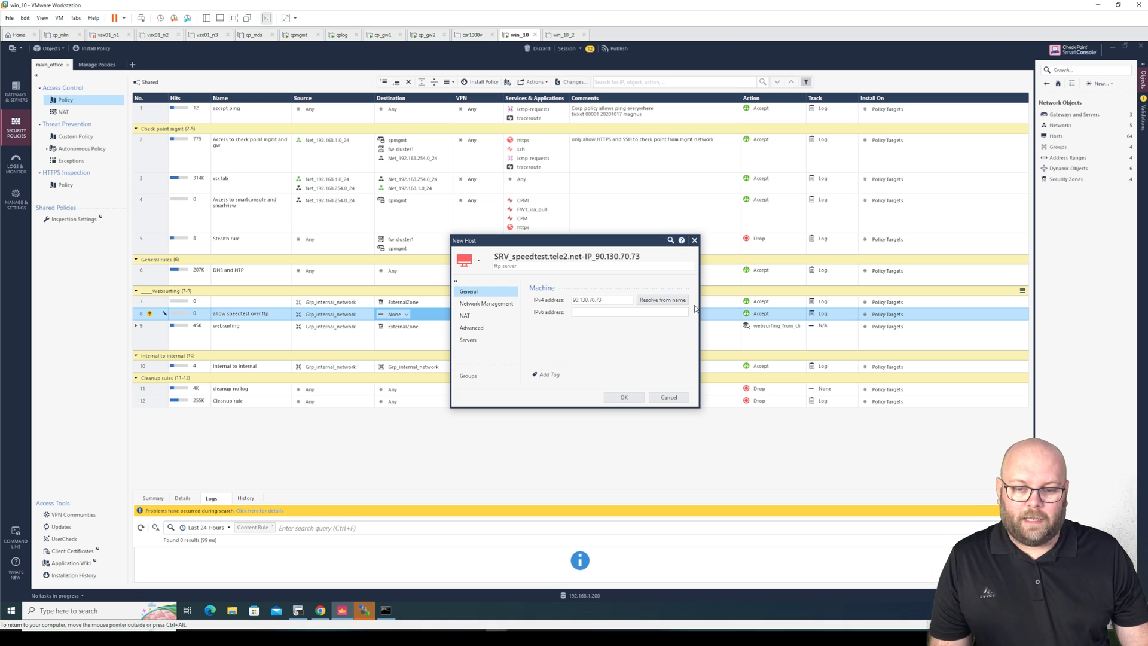
{"action": "type", "text": "ftp server"}
{"action": "left_click", "coordinate": [619, 397]}
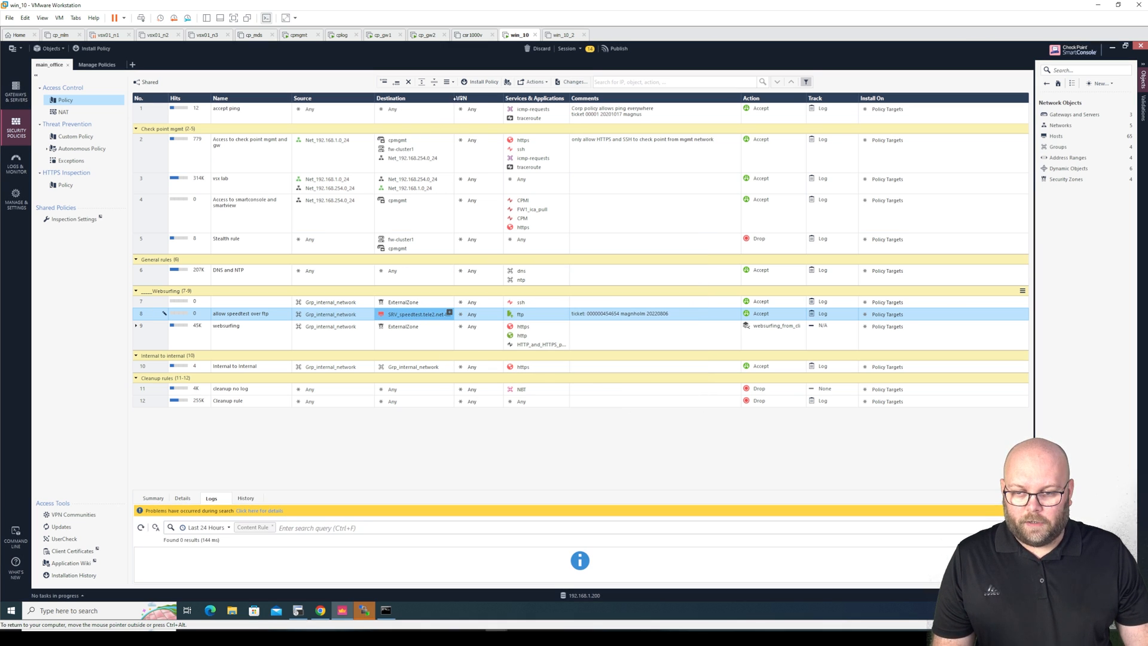
Widen the Destination column and logs pane, then publish the session's changes
{"action": "left_click_drag", "start_coordinate": [455, 98], "coordinate": [486, 98]}
{"action": "mouse_move", "coordinate": [416, 324]}
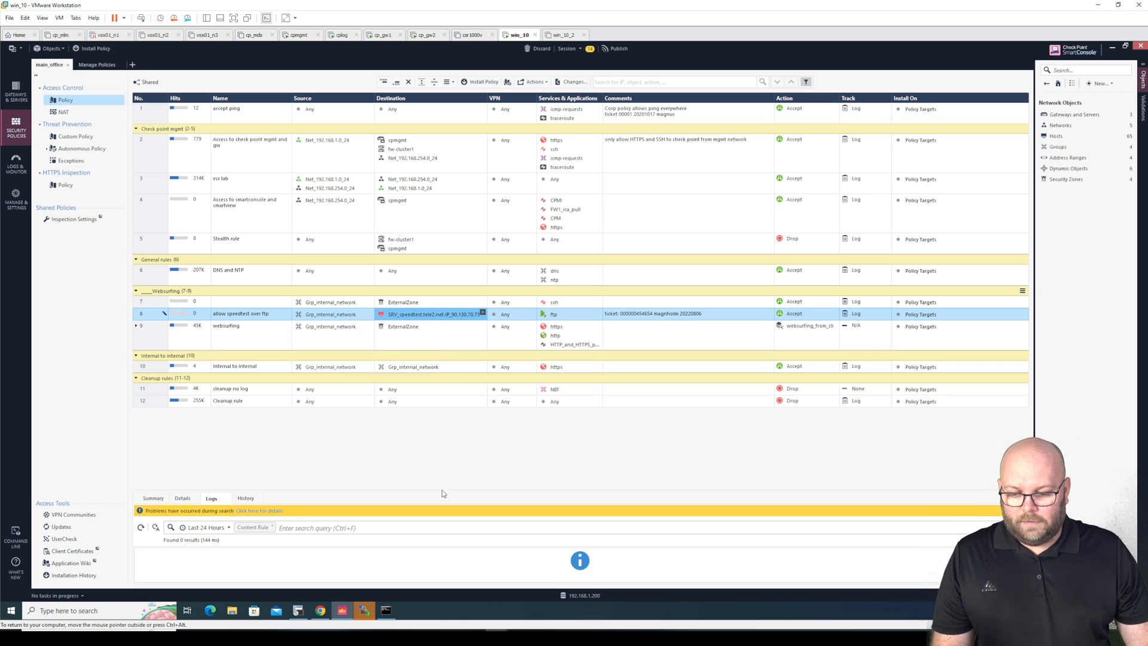
{"action": "left_click_drag", "start_coordinate": [443, 490], "coordinate": [448, 459]}
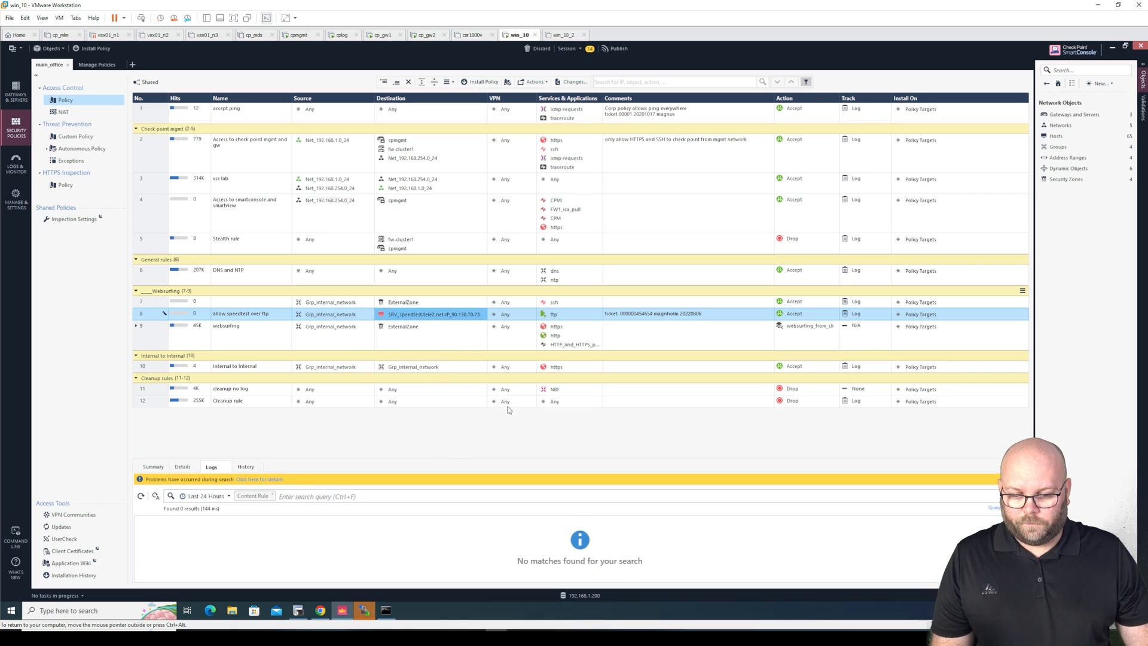
{"action": "left_click", "coordinate": [625, 52]}
{"action": "left_click", "coordinate": [617, 385]}
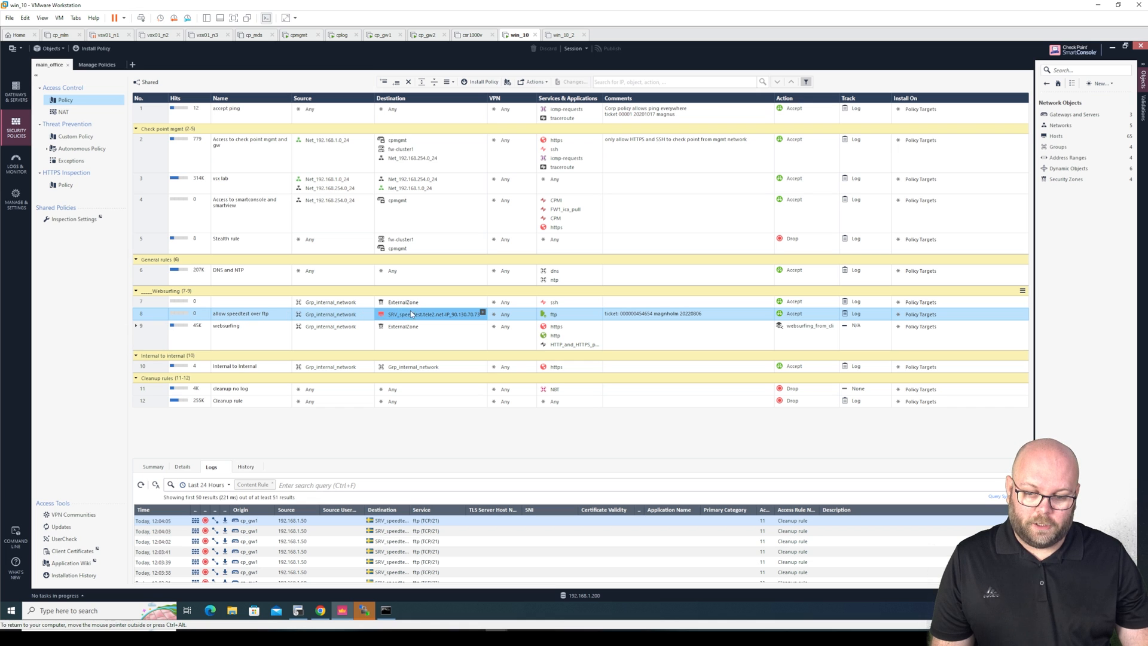
Enlarge the logs view and install the main_office policy on fw-cluster1
{"action": "mouse_move", "coordinate": [465, 315]}
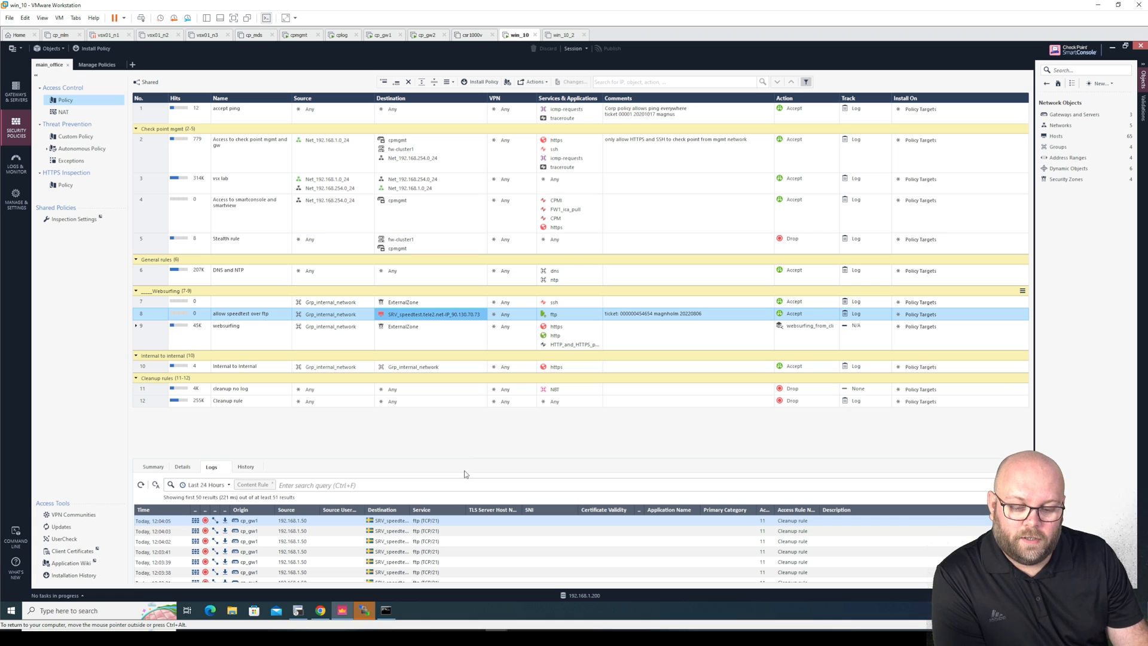
{"action": "left_click_drag", "start_coordinate": [472, 458], "coordinate": [478, 408]}
{"action": "left_click_drag", "start_coordinate": [411, 460], "coordinate": [500, 457]}
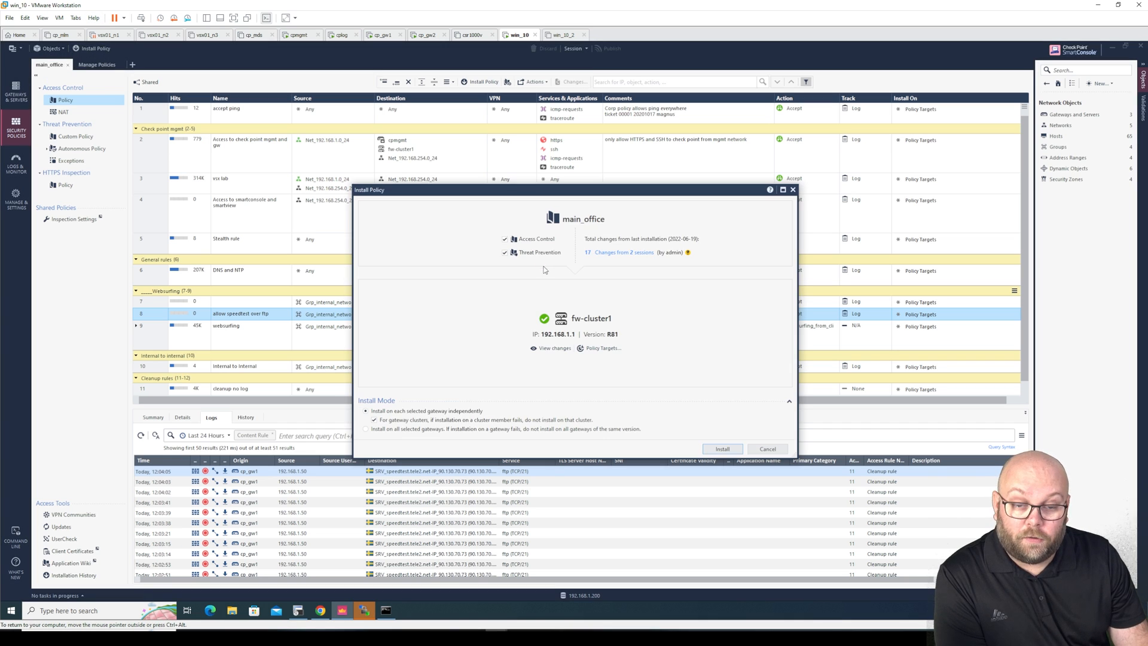
{"action": "left_click", "coordinate": [720, 449]}
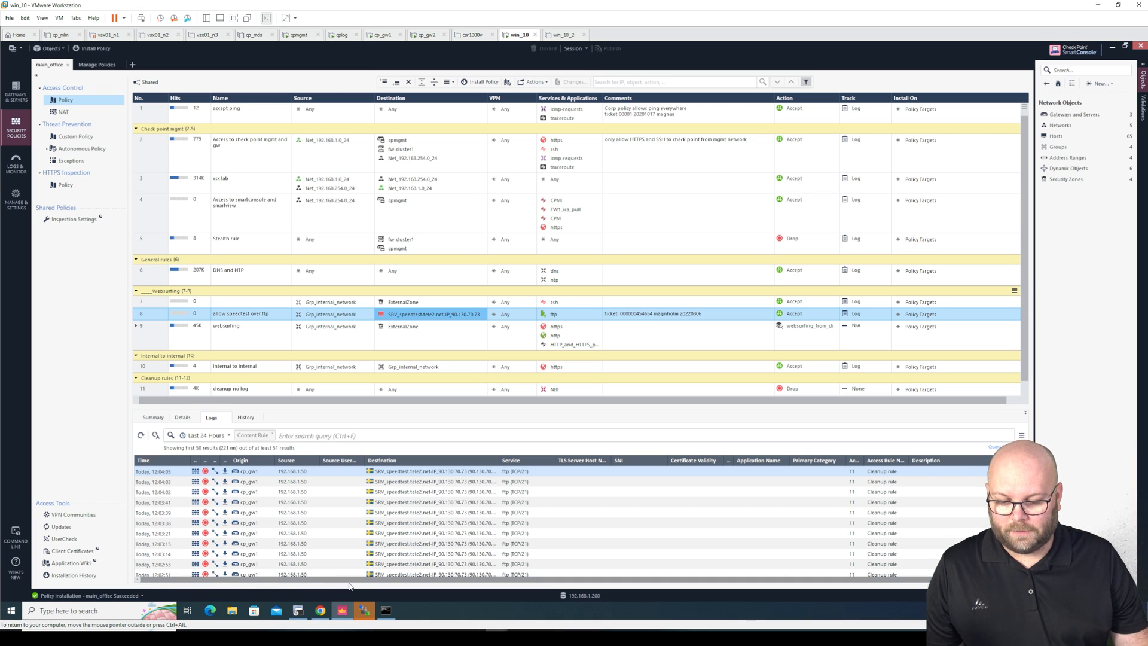
{"action": "left_click", "coordinate": [364, 609]}
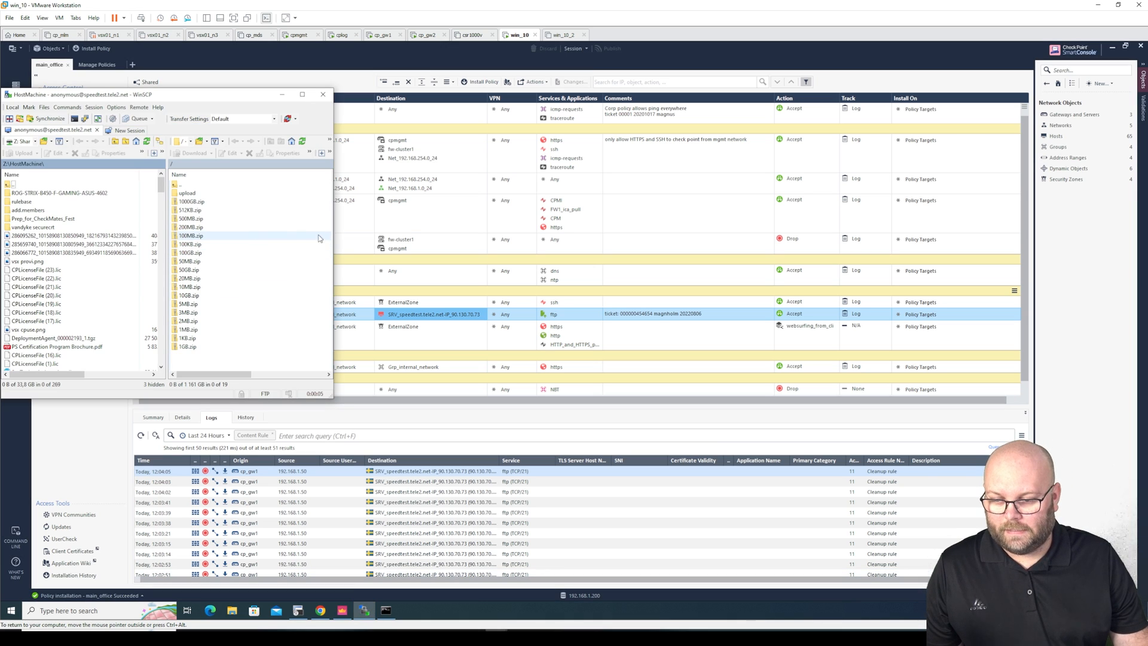
Resize WinSCP, disconnect and reconnect the FTP session, then bring SmartConsole back to the front
{"action": "left_click_drag", "start_coordinate": [332, 239], "coordinate": [665, 239]}
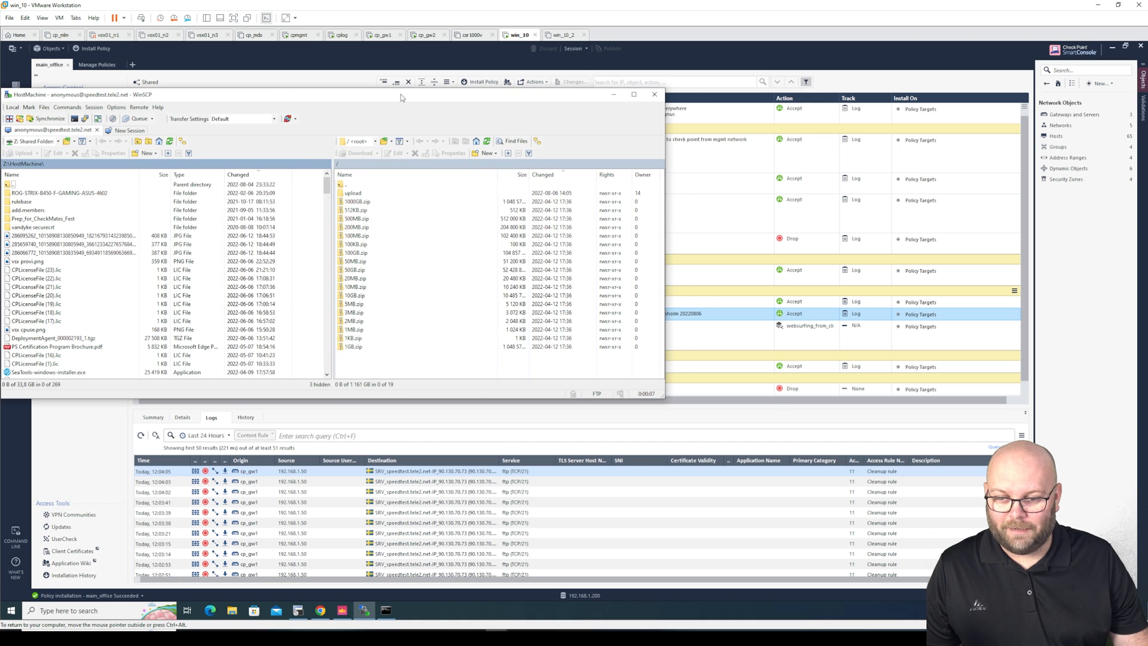
{"action": "left_click_drag", "start_coordinate": [401, 97], "coordinate": [512, 125]}
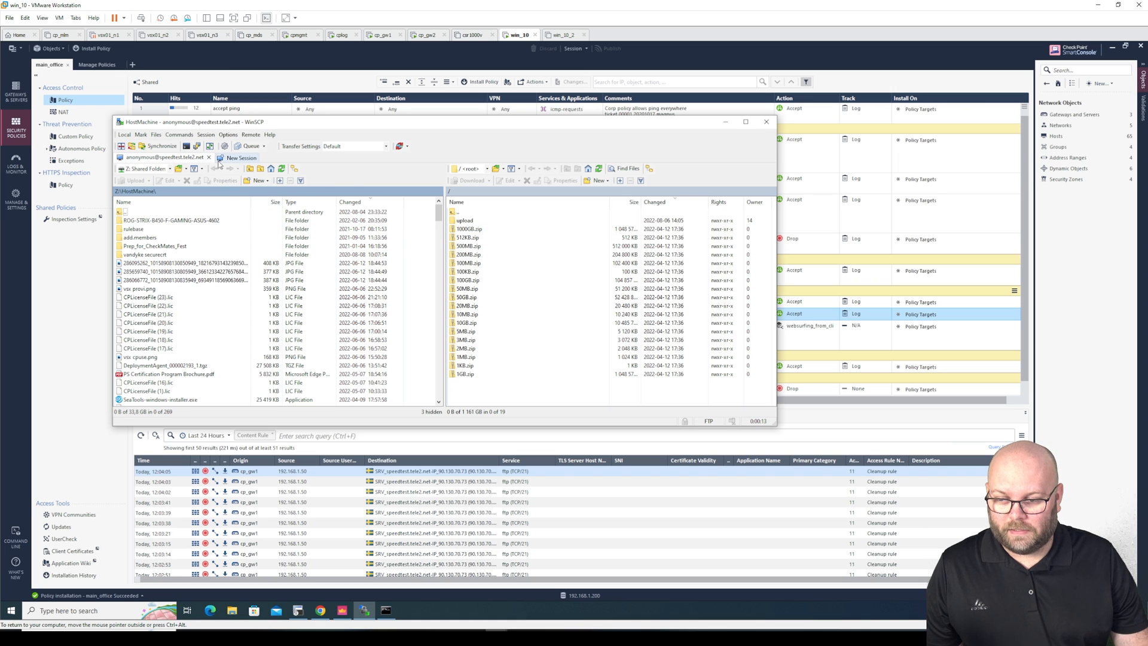
{"action": "right_click", "coordinate": [193, 160]}
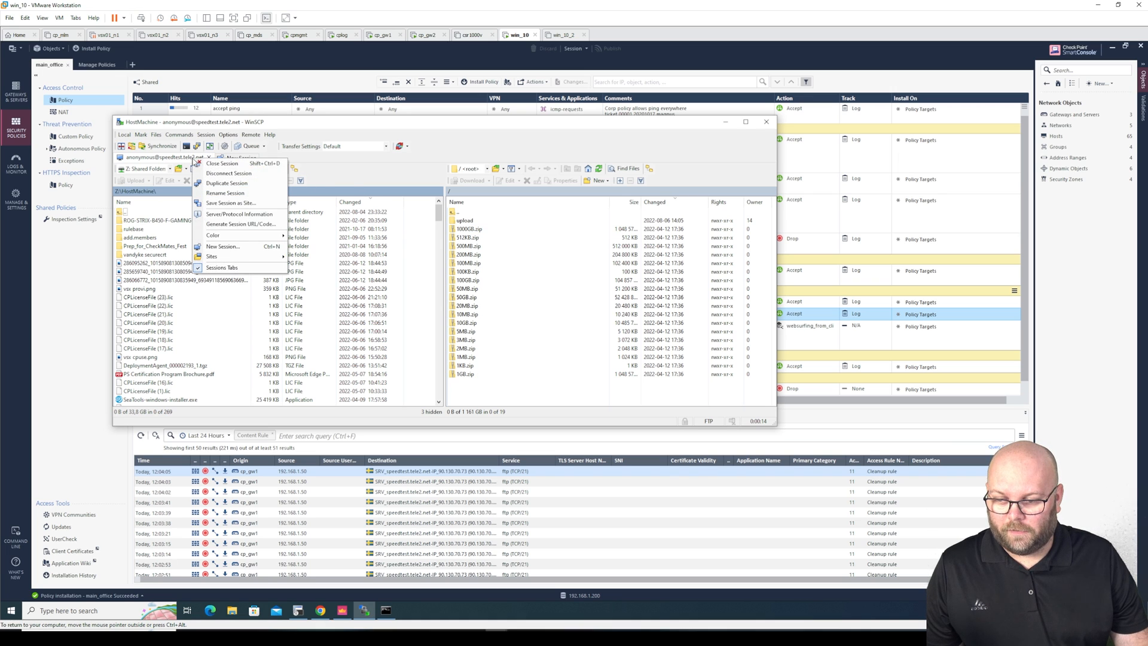
{"action": "left_click", "coordinate": [215, 173]}
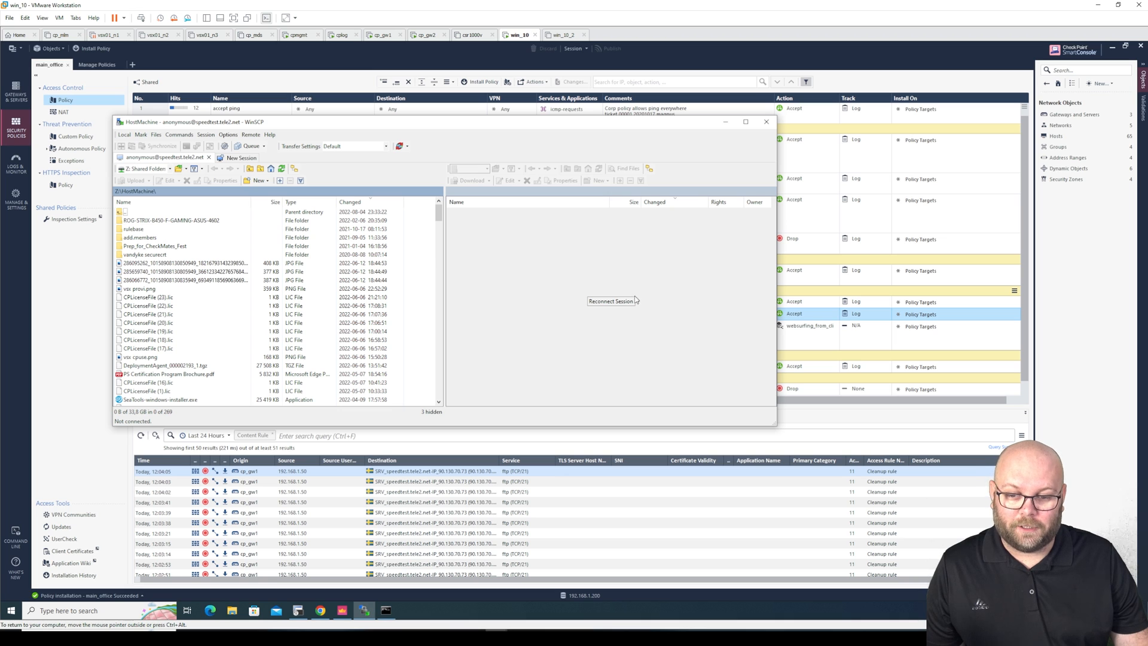
{"action": "left_click", "coordinate": [610, 301]}
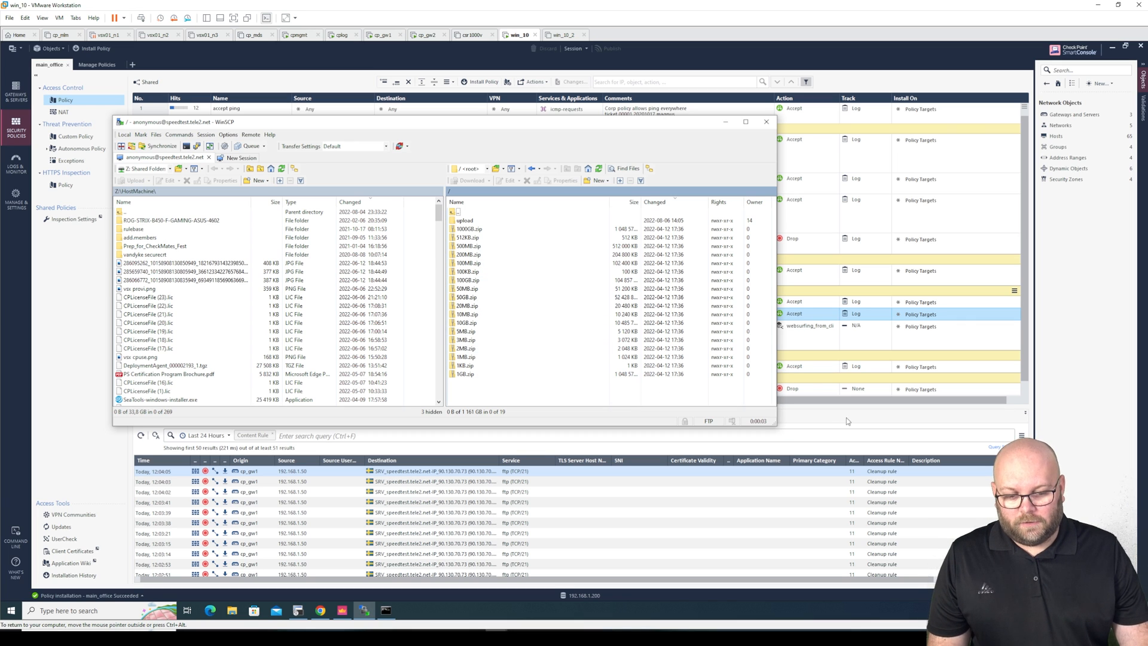
{"action": "left_click", "coordinate": [1029, 388]}
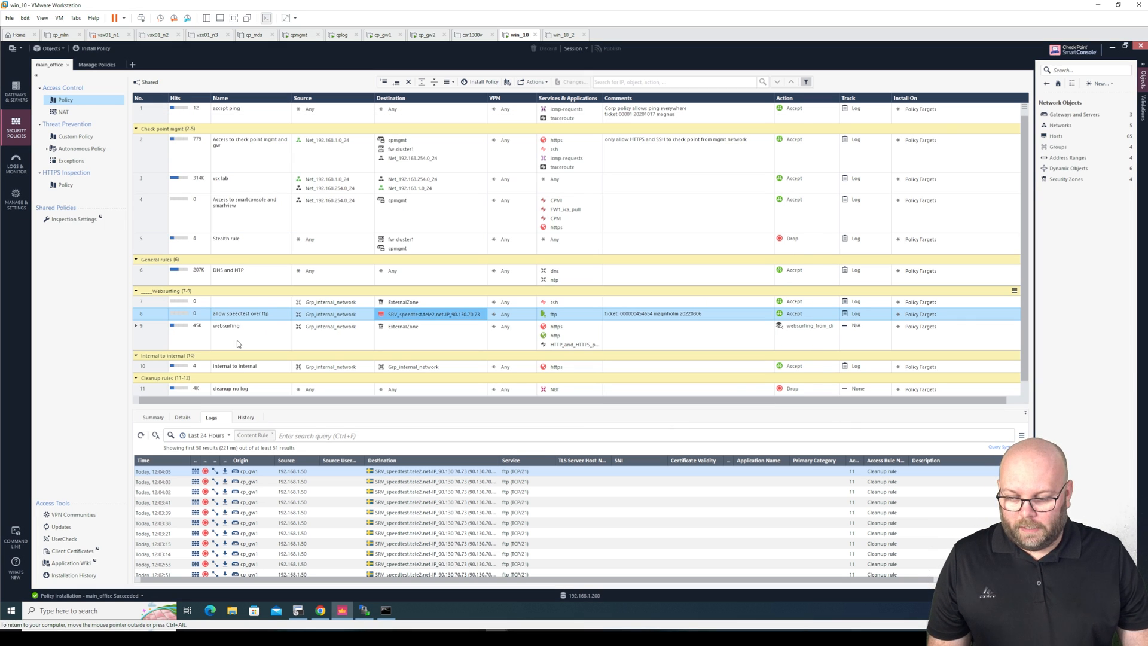
Refresh rule 8's logs to see the newest entries, then rerun the 90.130.70.73 port:21 query in Logs & Monitor
{"action": "left_click", "coordinate": [140, 435]}
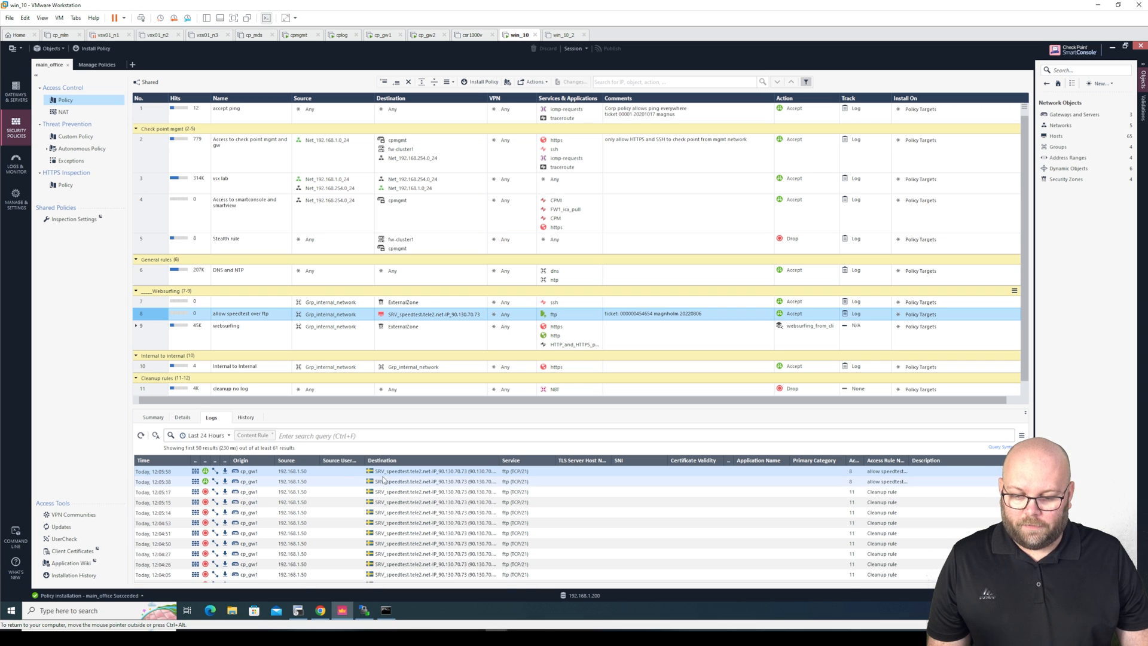
{"action": "left_click", "coordinate": [394, 480]}
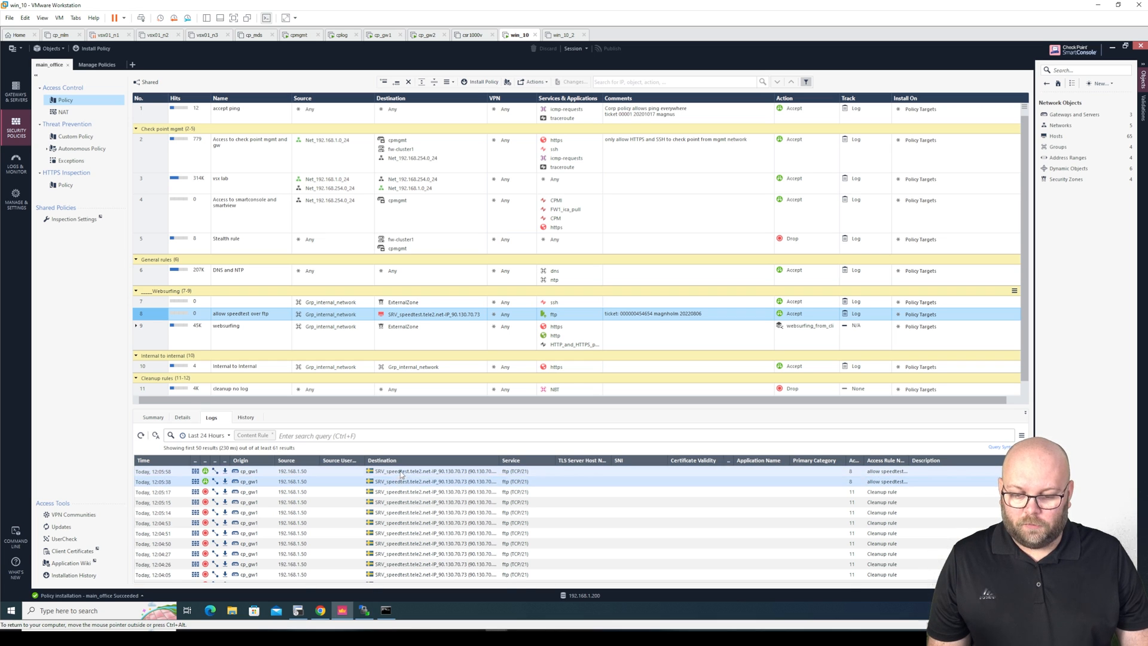
{"action": "left_click_drag", "start_coordinate": [909, 460], "coordinate": [983, 459]}
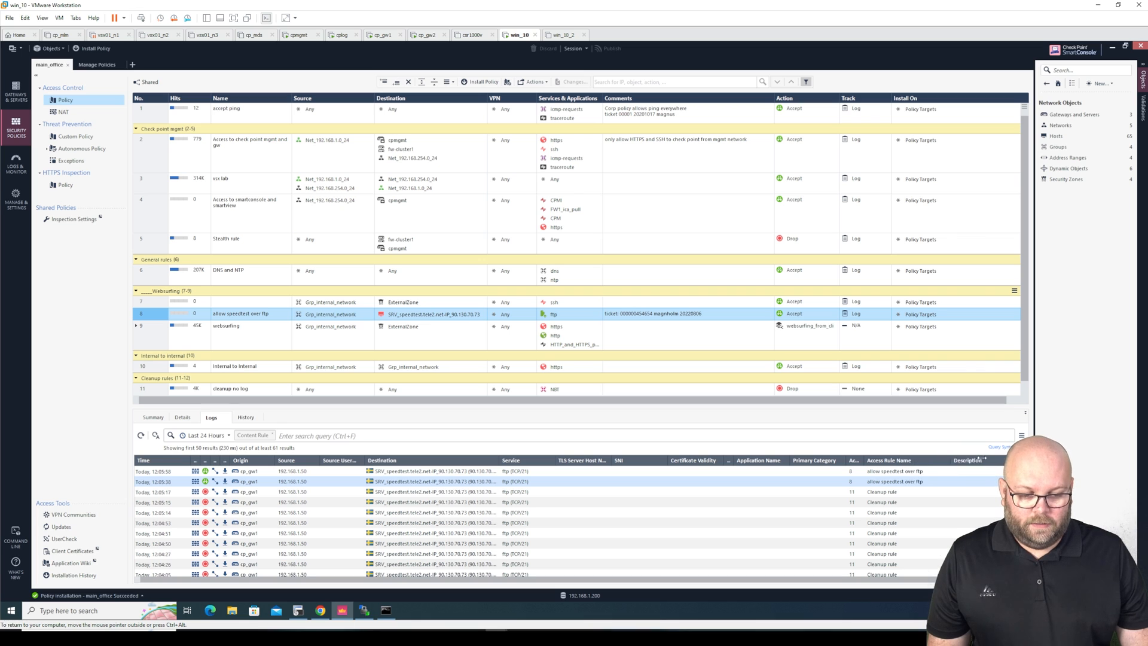
{"action": "left_click", "coordinate": [305, 472]}
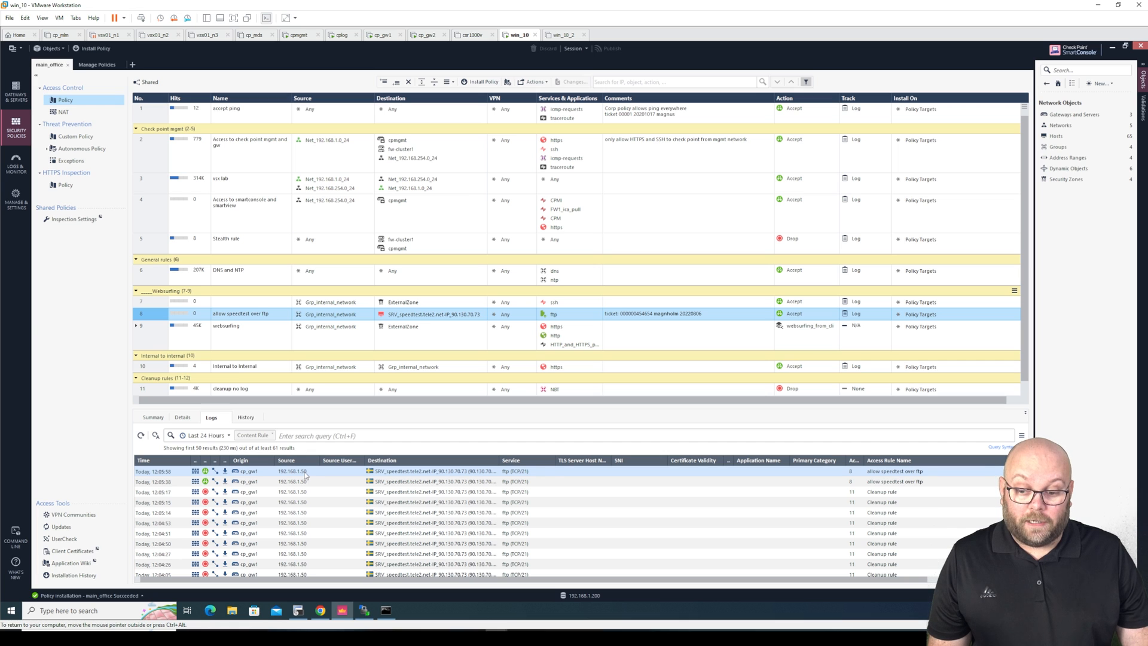
{"action": "left_click", "coordinate": [17, 167]}
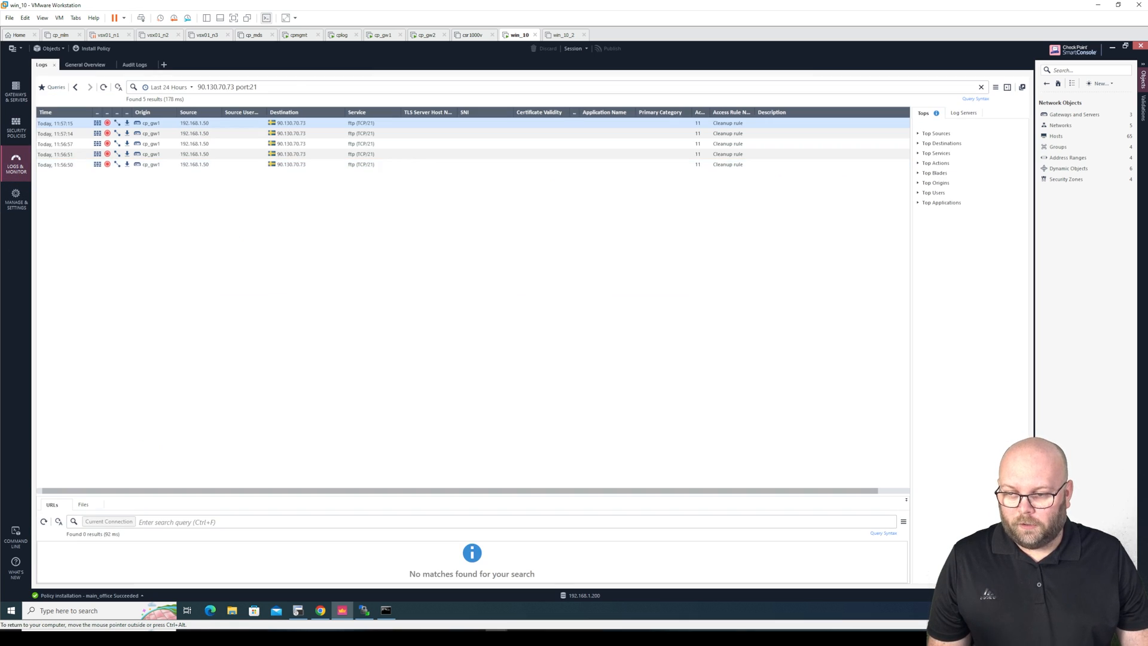
{"action": "left_click", "coordinate": [103, 87]}
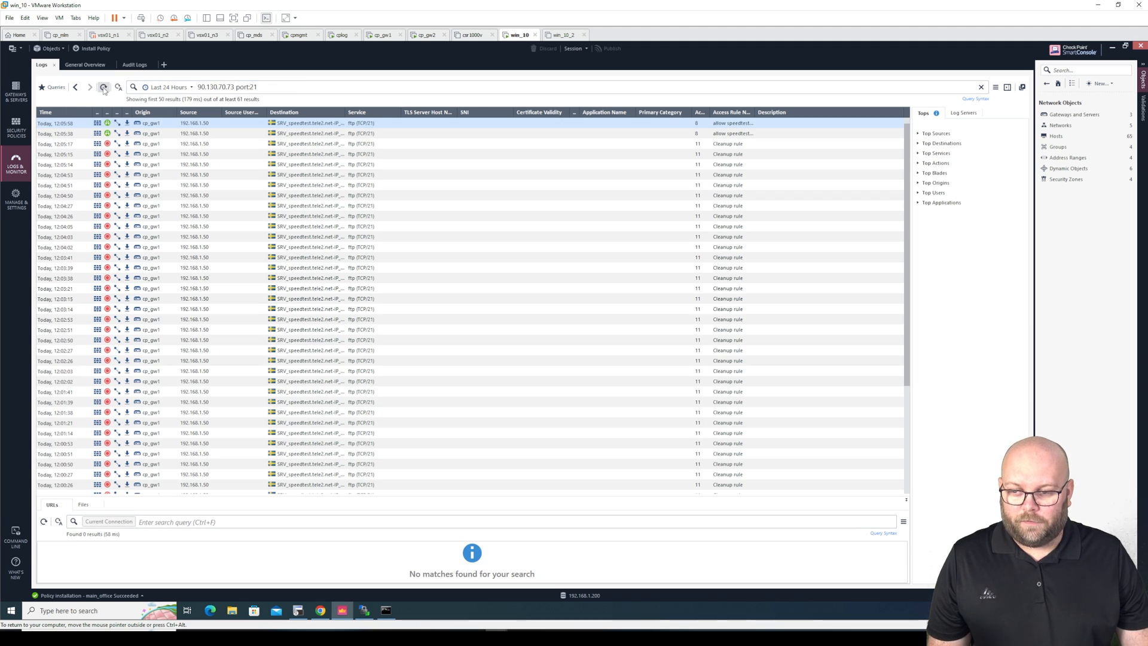
Inspect the newest FTP log's details, including NAT source and destination, then close the window
{"action": "double_click", "coordinate": [321, 126]}
{"action": "left_click_drag", "start_coordinate": [584, 189], "coordinate": [437, 157]}
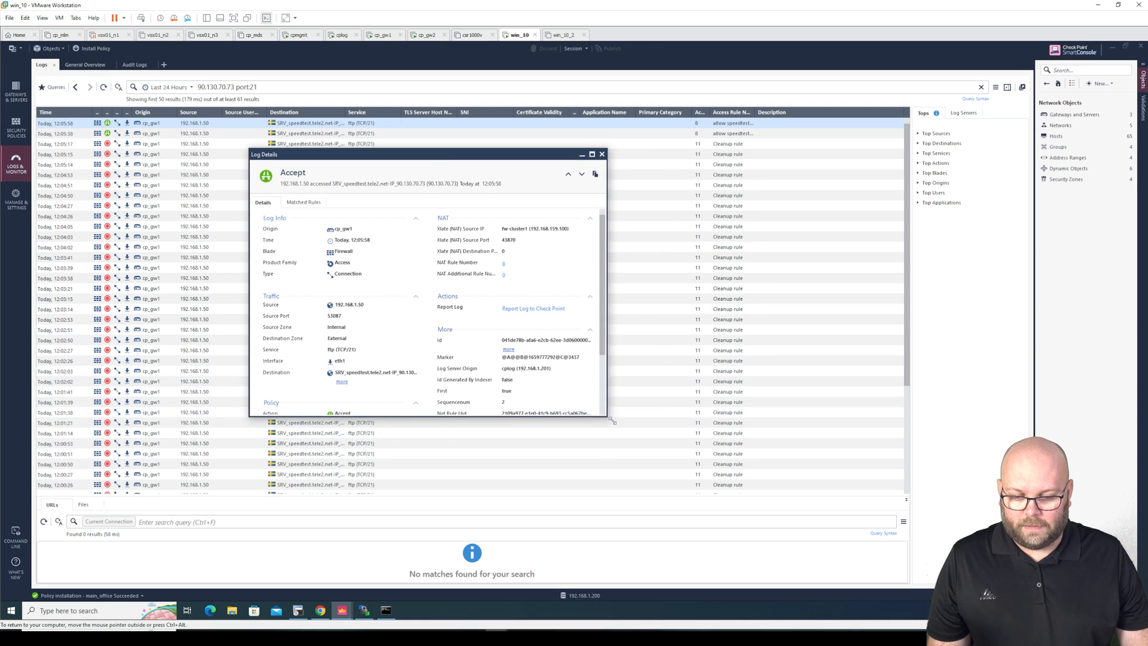
{"action": "left_click_drag", "start_coordinate": [607, 416], "coordinate": [729, 479]}
{"action": "left_click_drag", "start_coordinate": [631, 228], "coordinate": [558, 231]}
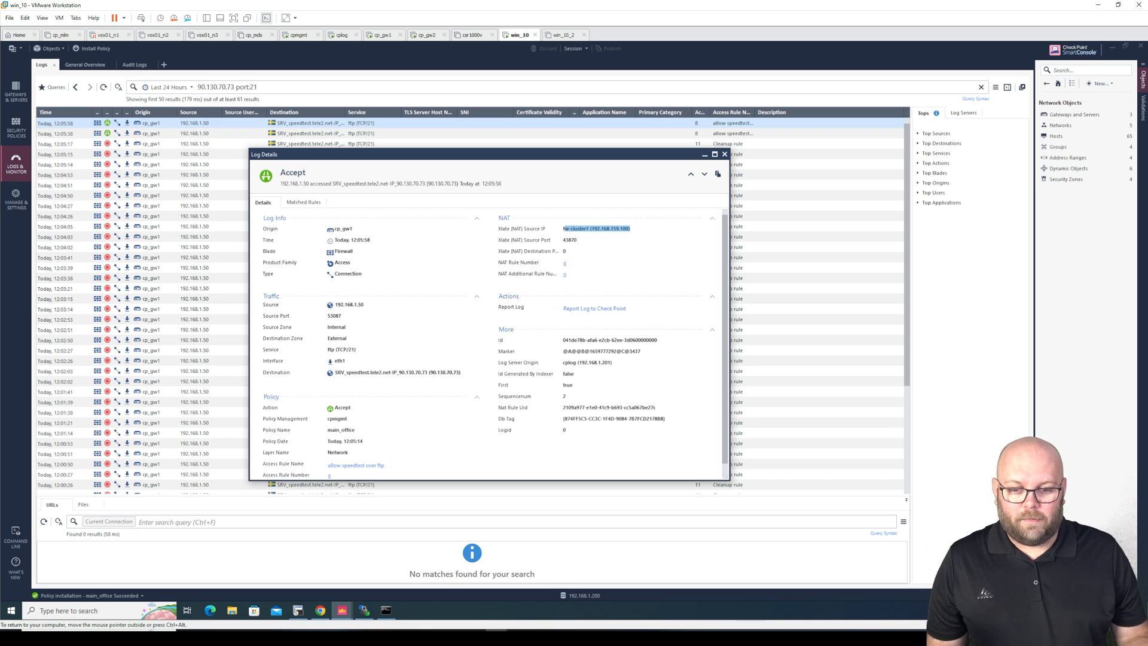
{"action": "left_click", "coordinate": [626, 233]}
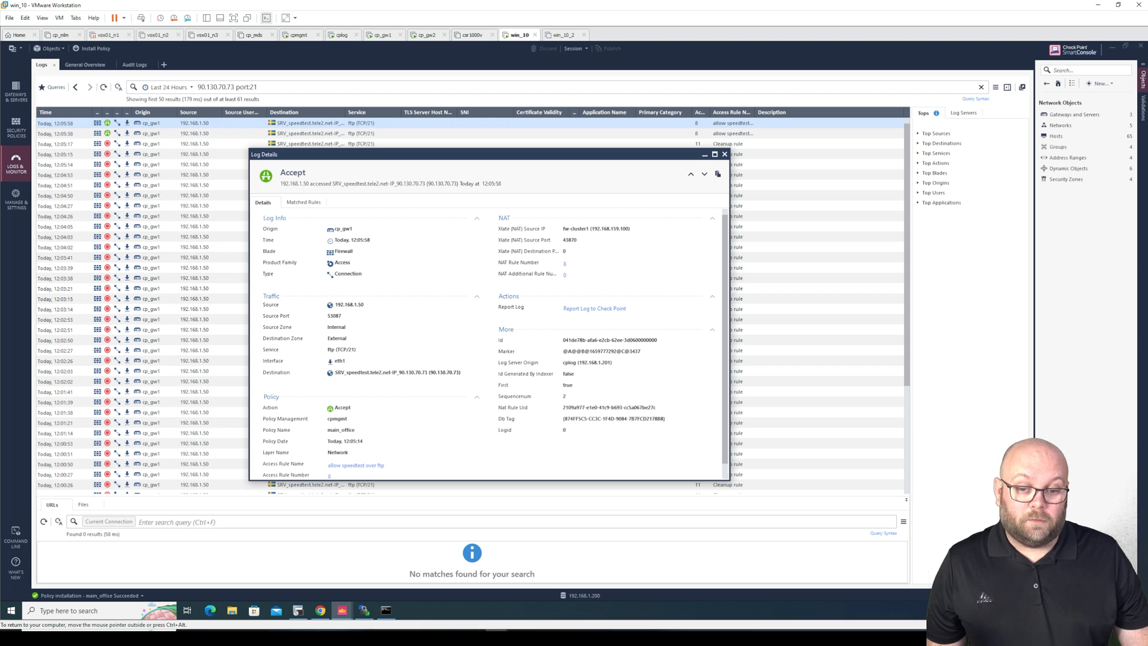
{"action": "left_click_drag", "start_coordinate": [631, 229], "coordinate": [602, 228]}
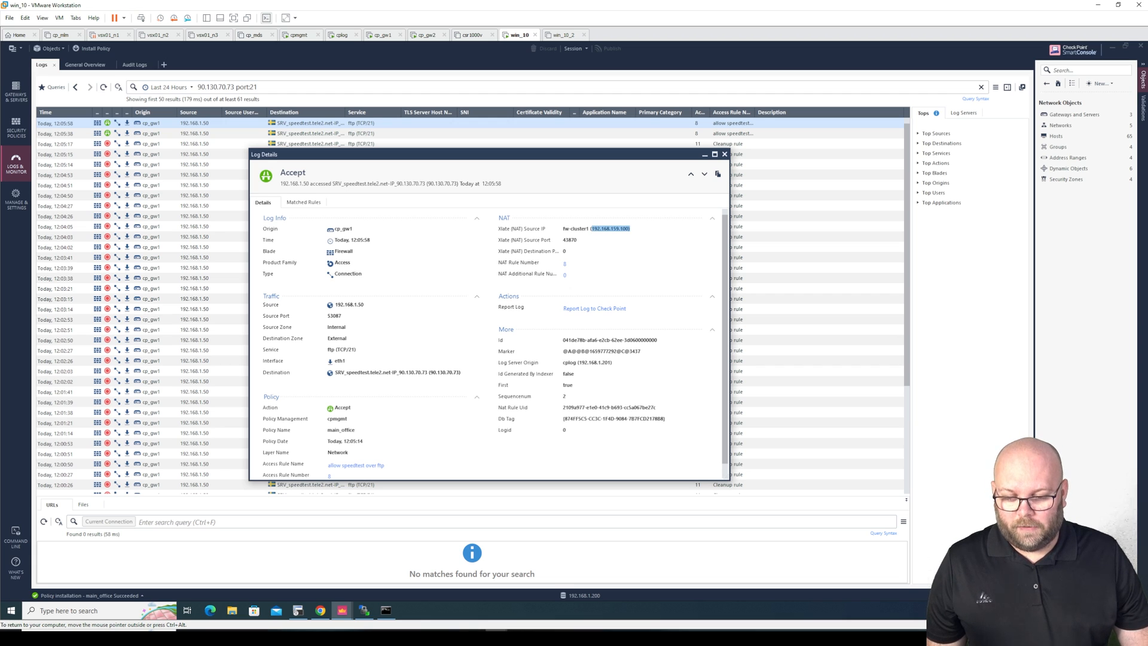
{"action": "left_click_drag", "start_coordinate": [461, 373], "coordinate": [335, 373]}
{"action": "left_click", "coordinate": [373, 385]}
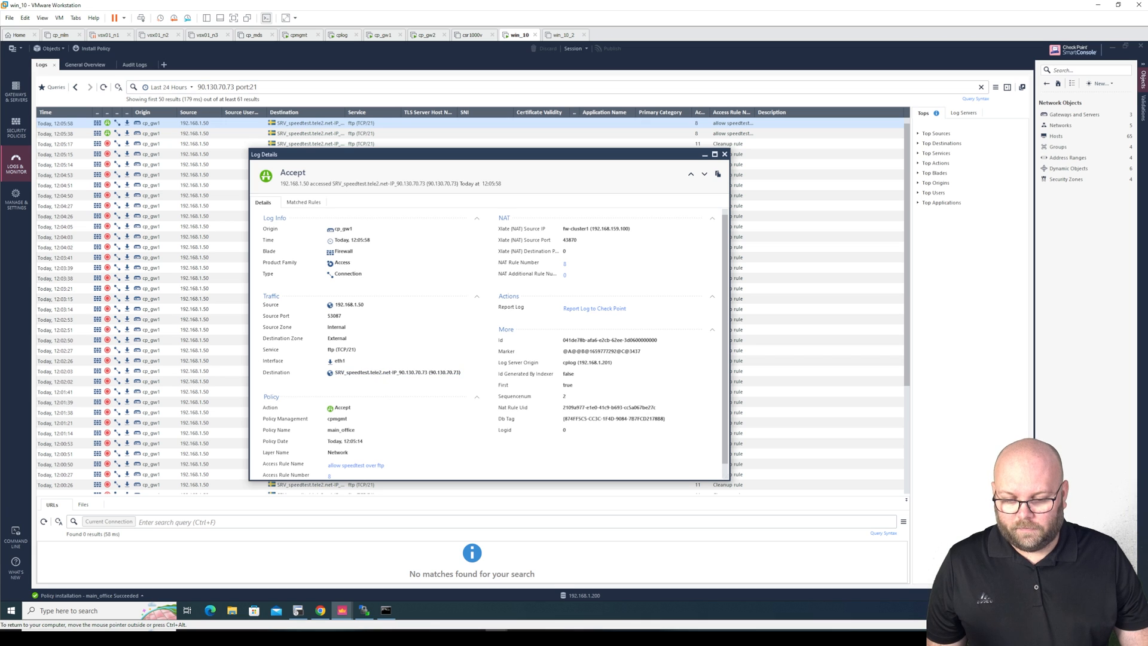
{"action": "scroll", "coordinate": [443, 374], "scroll_direction": "down", "scroll_amount": 1}
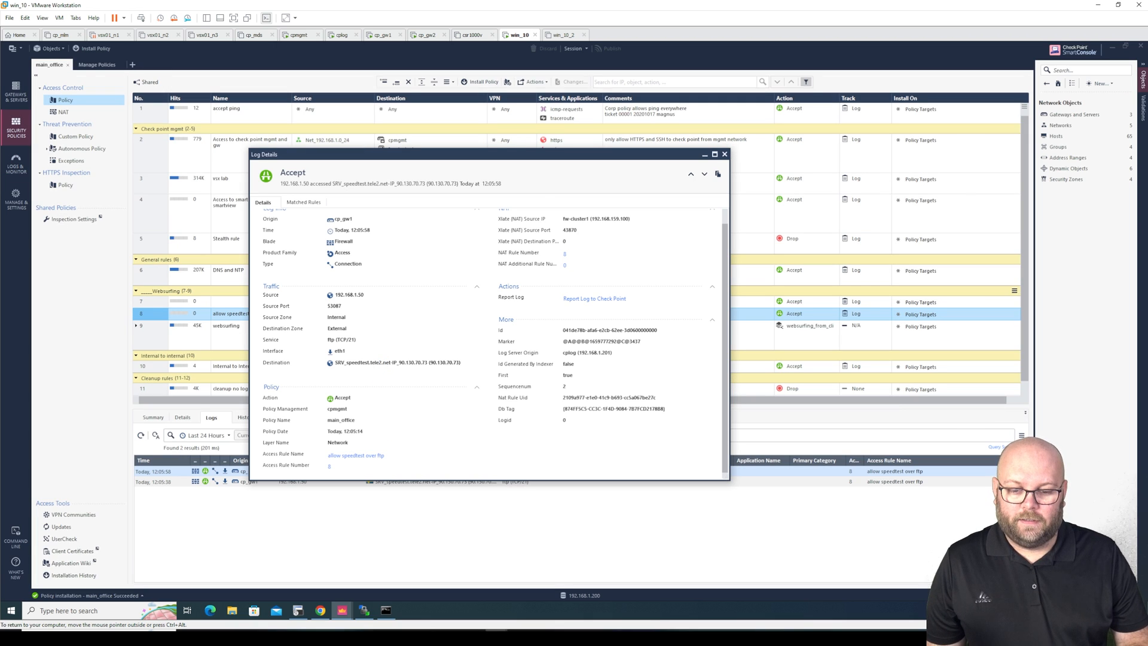
{"action": "left_click", "coordinate": [724, 154]}
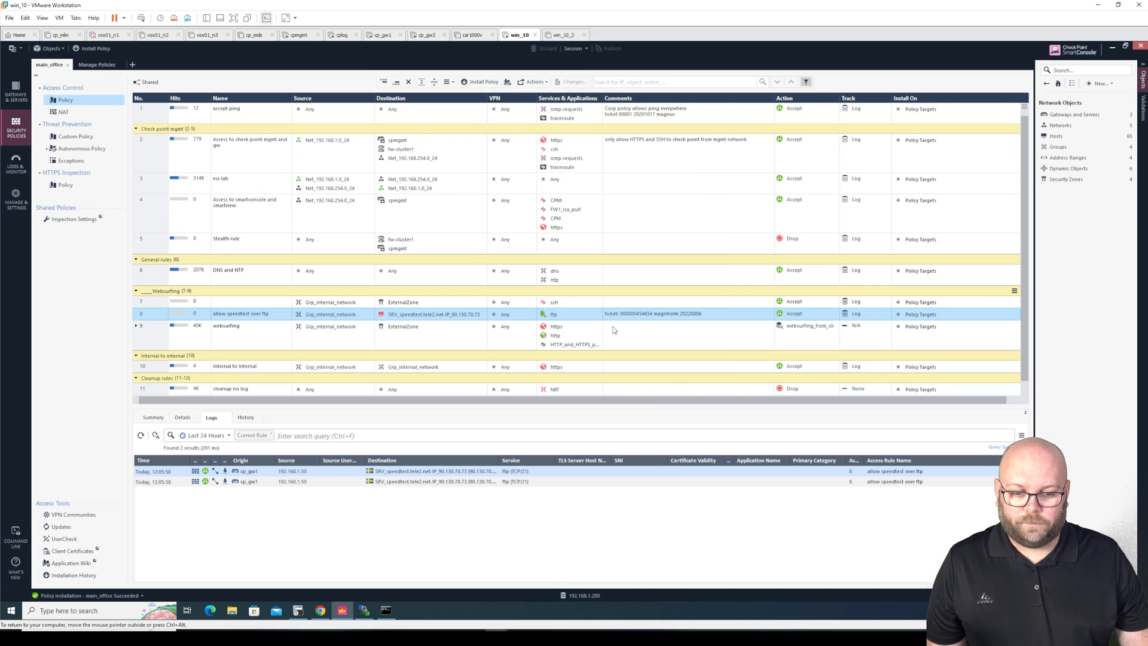
Select rule 8, visit Logs & Monitor, then collapse all Security Policies rulebase sections
{"action": "left_click", "coordinate": [272, 315]}
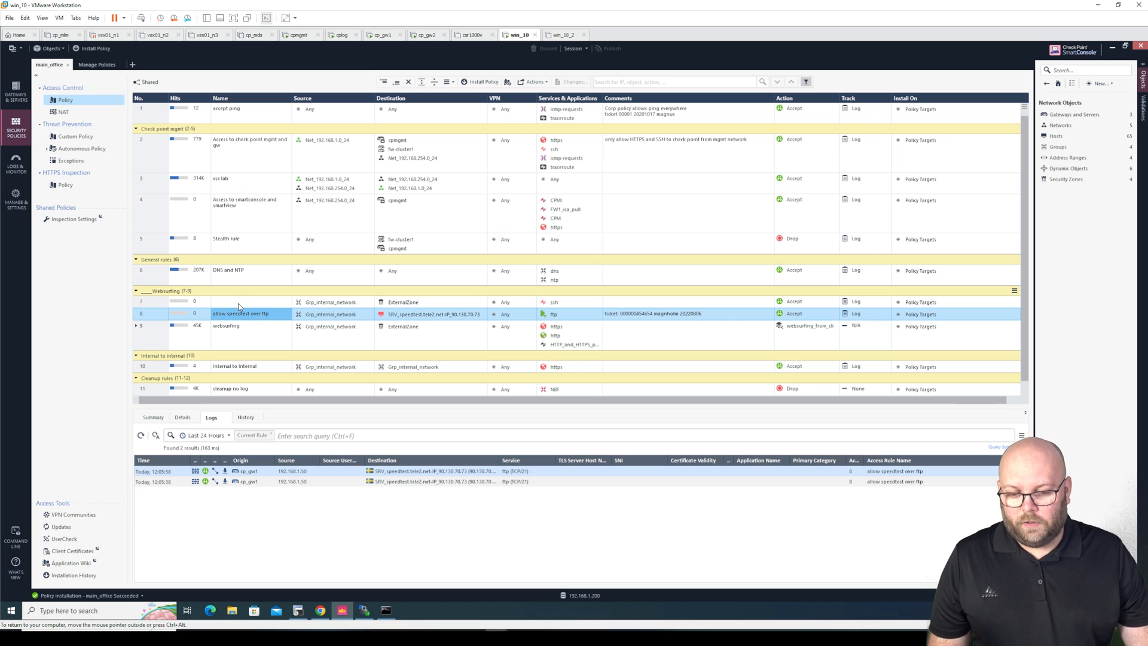
{"action": "left_click", "coordinate": [16, 164]}
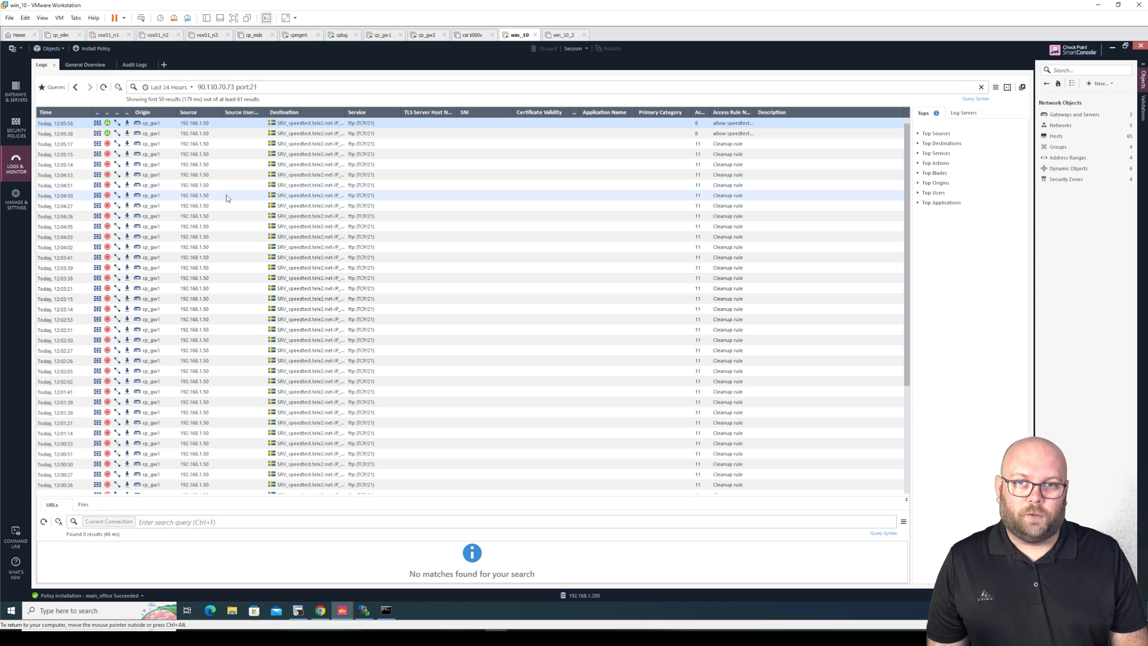
{"action": "left_click", "coordinate": [24, 135]}
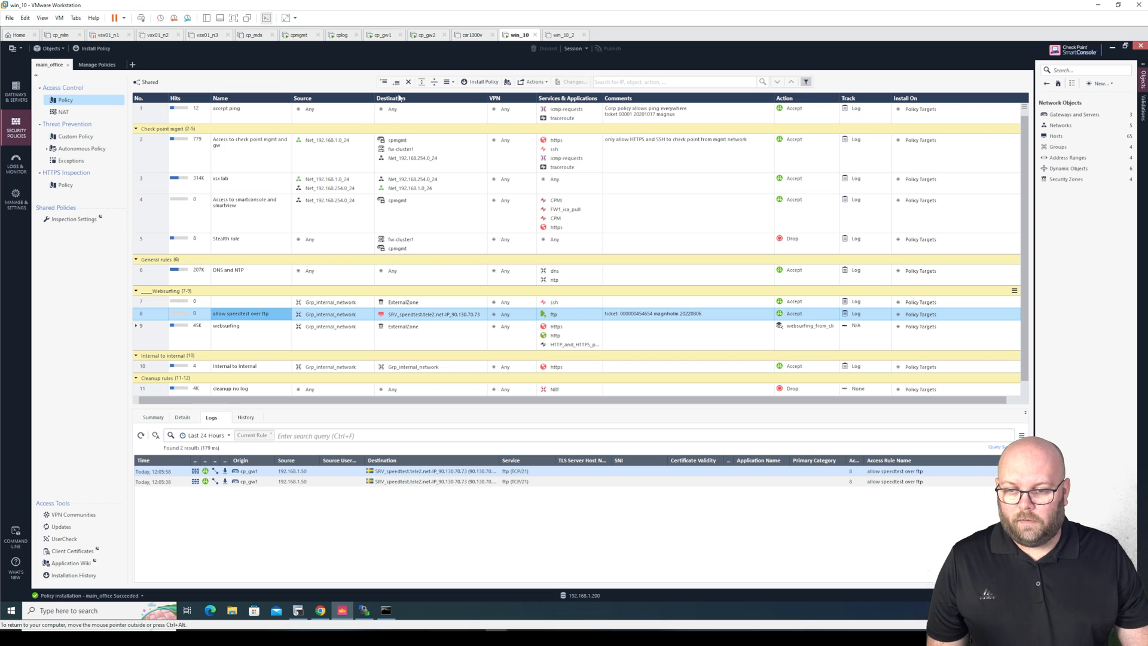
{"action": "left_click", "coordinate": [422, 82]}
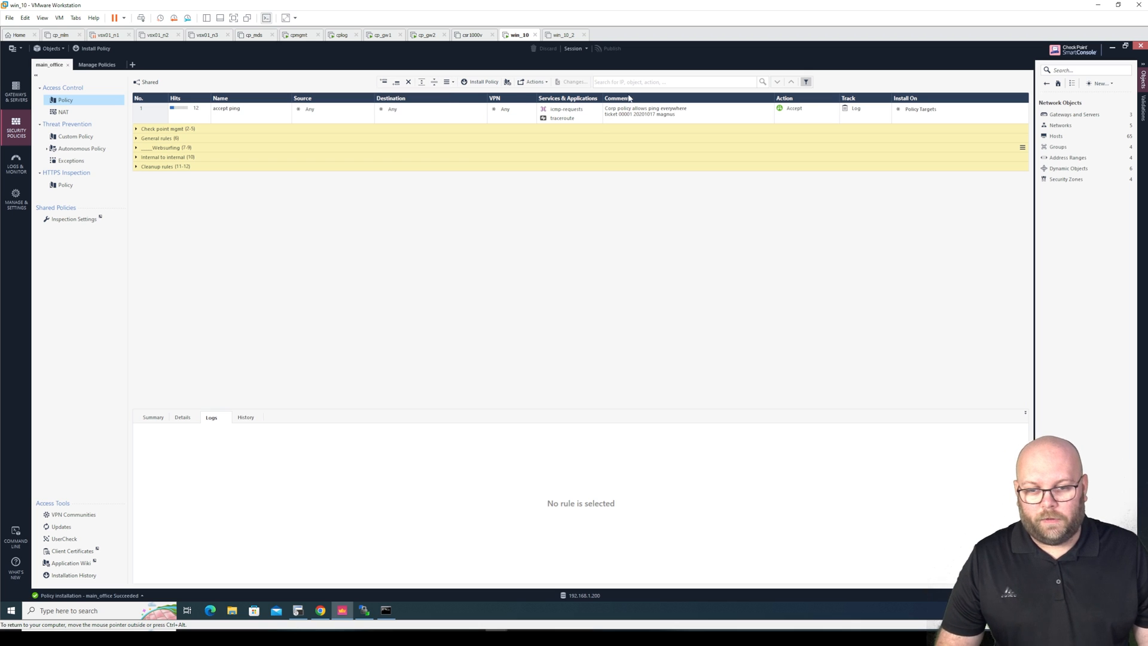
Search the rulebase by service for ftp, see only rule 8 match, then clear the search
{"action": "left_click", "coordinate": [675, 82]}
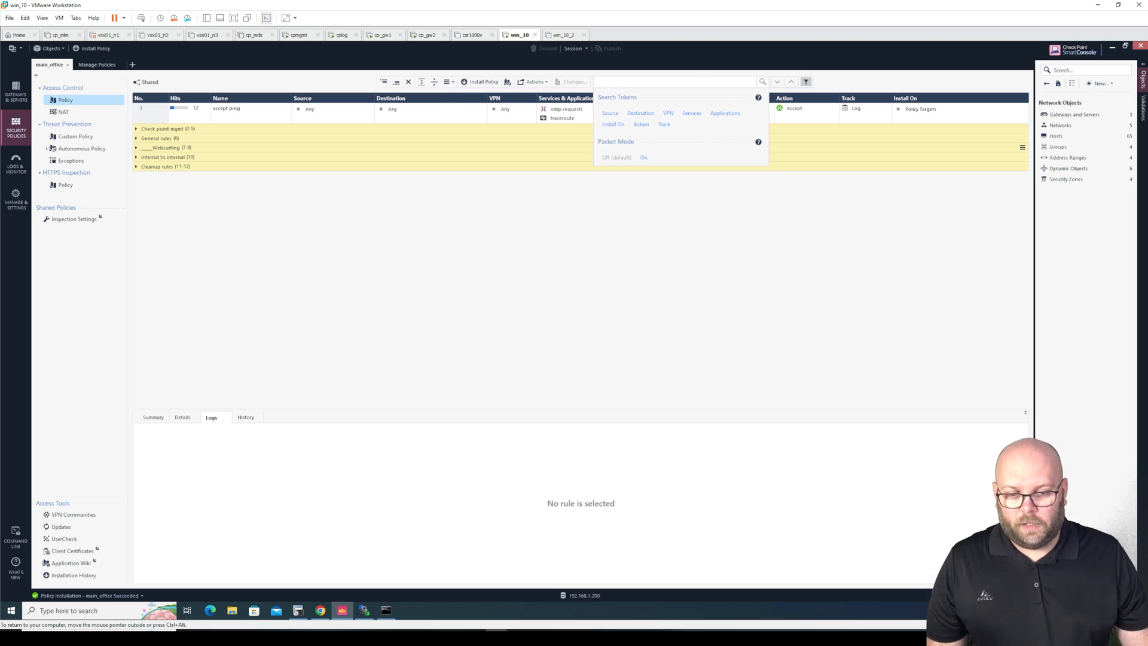
{"action": "left_click", "coordinate": [692, 113]}
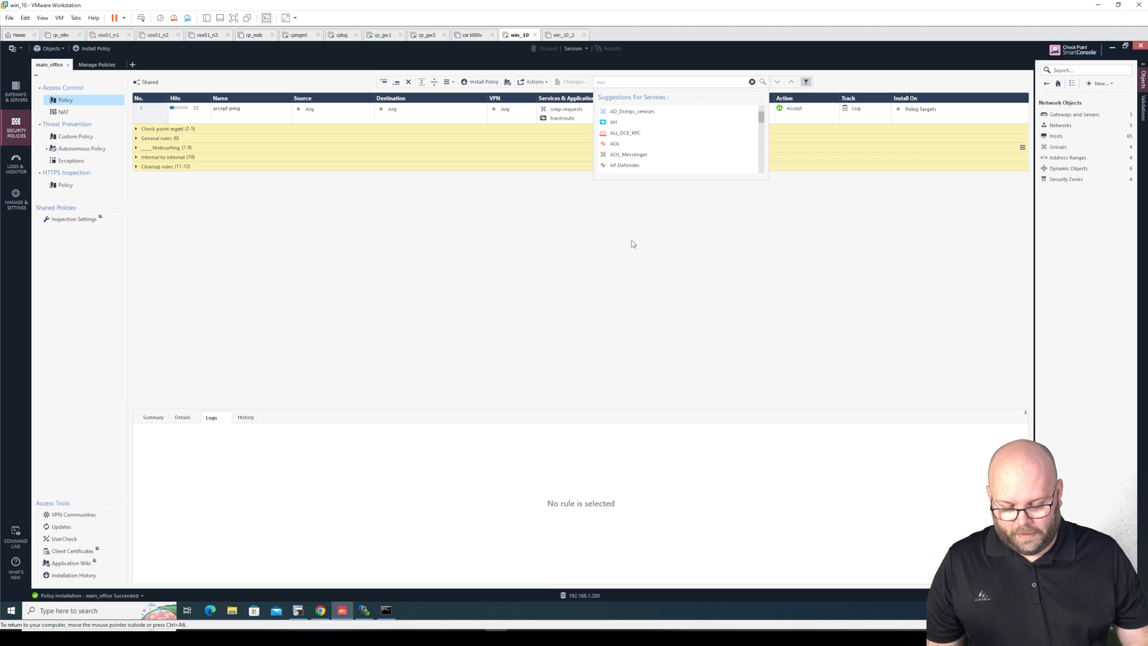
{"action": "type", "text": "ftp"}
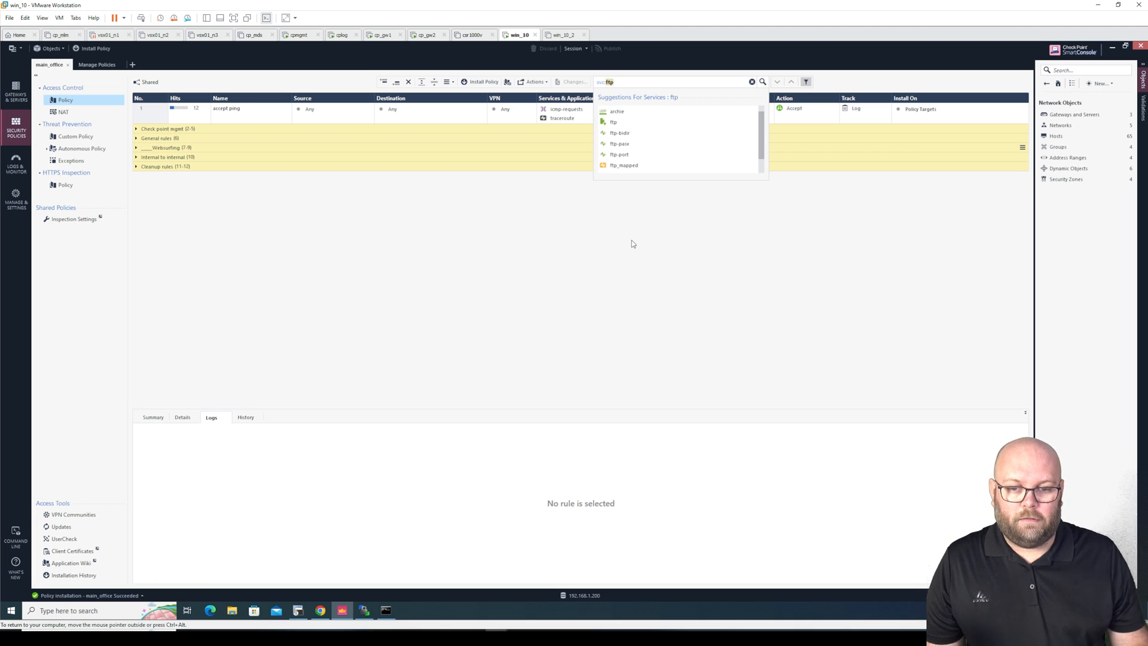
{"action": "left_click", "coordinate": [626, 123]}
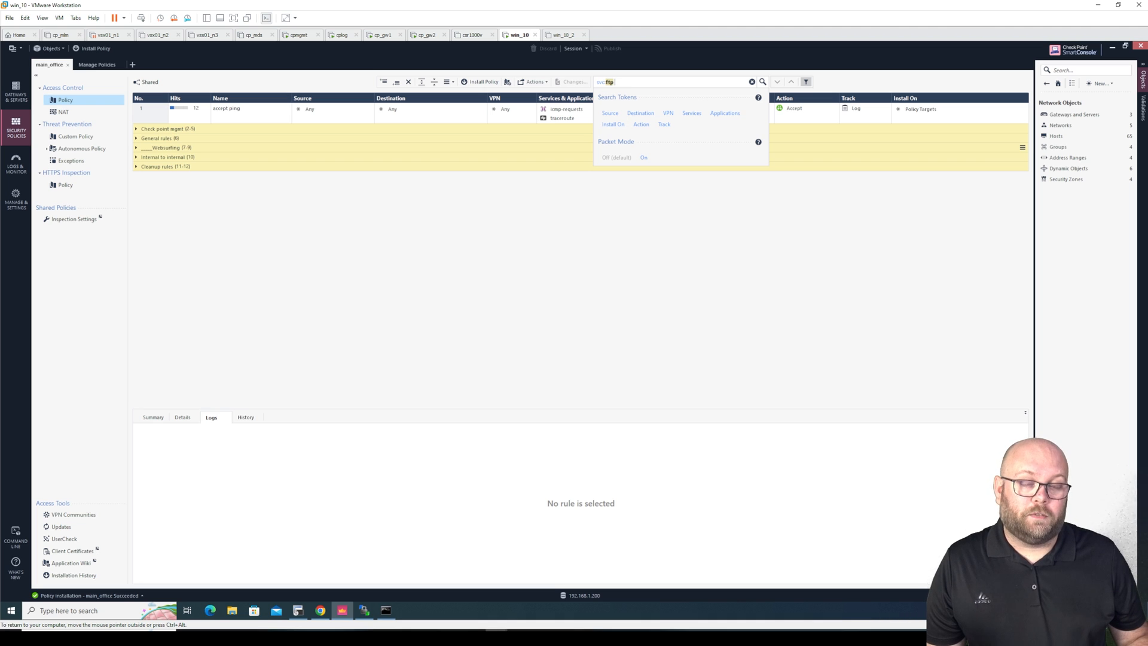
{"action": "key", "text": "Return"}
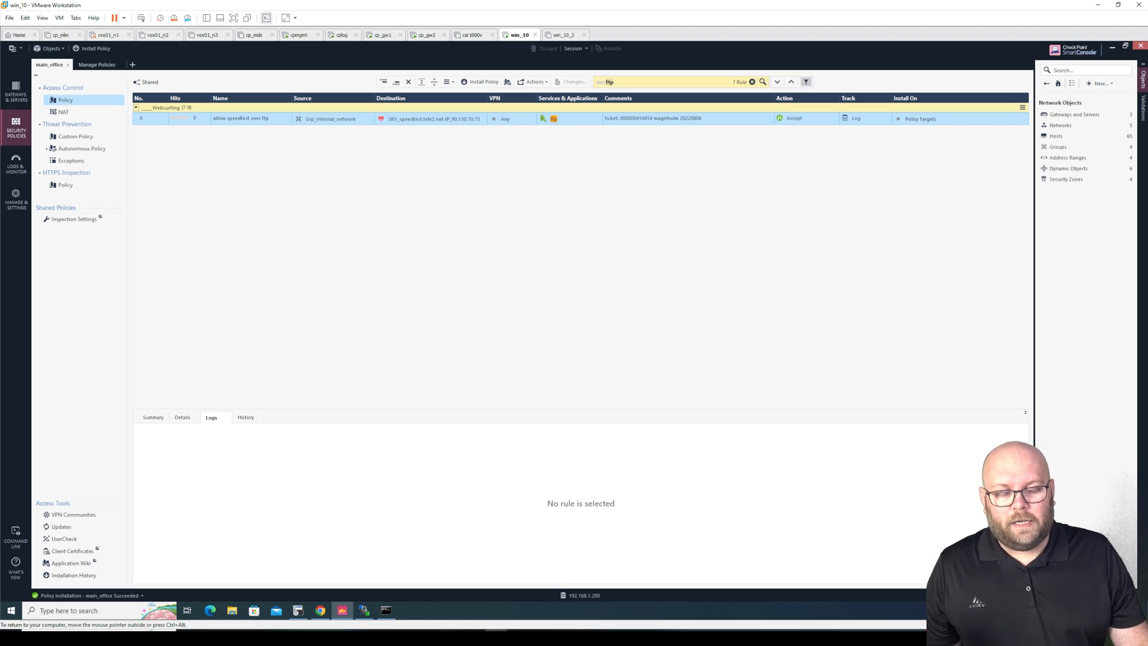
{"action": "left_click", "coordinate": [752, 83]}
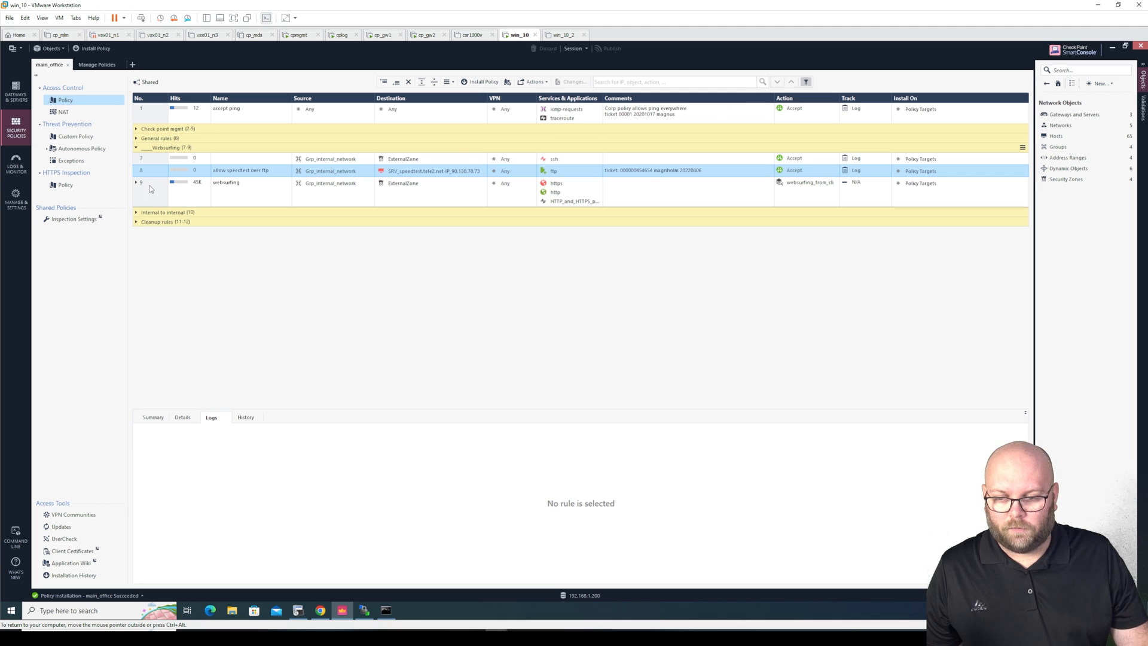
Add a new rule below rule 7 that accepts and logs the ftp service
{"action": "right_click", "coordinate": [160, 159]}
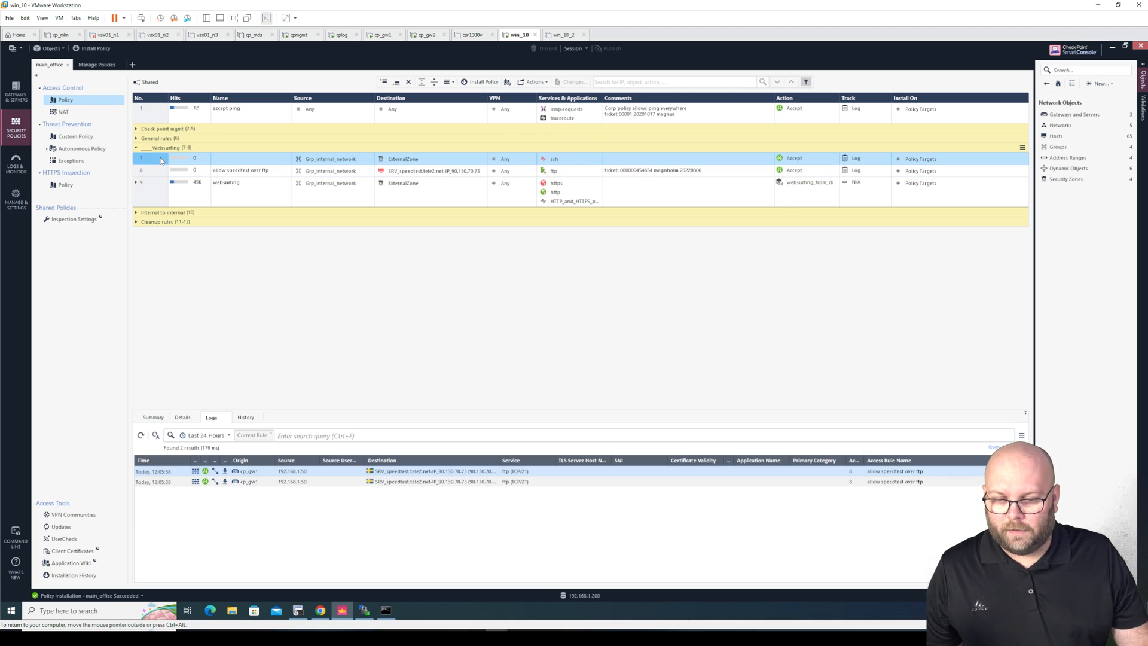
{"action": "left_click", "coordinate": [143, 166]}
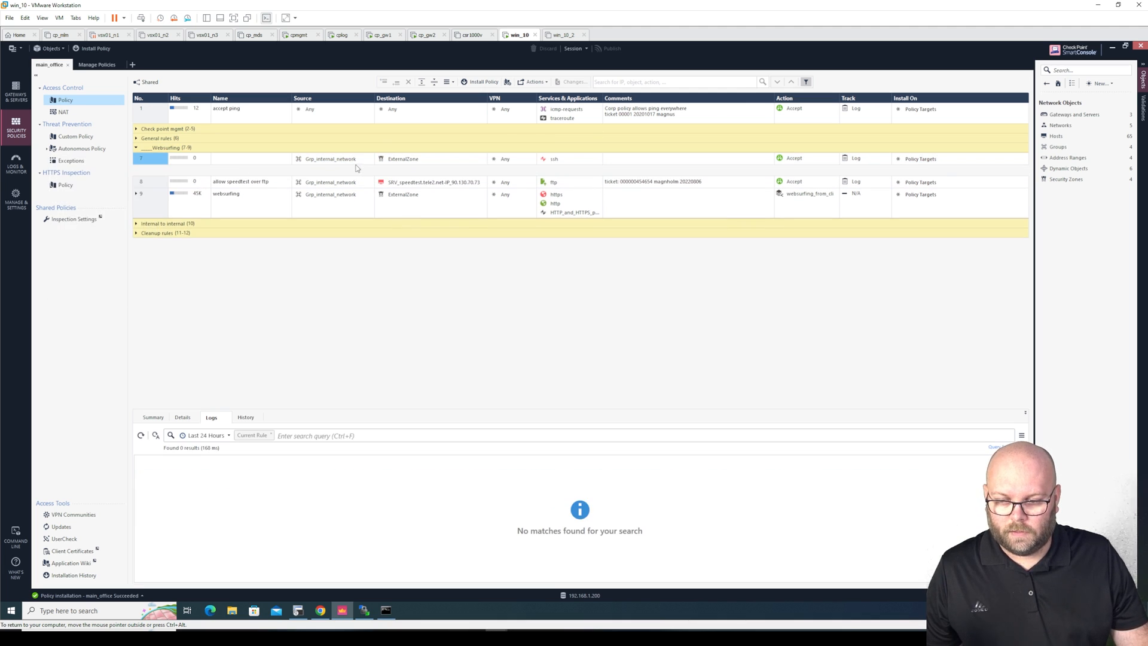
{"action": "left_click_drag", "start_coordinate": [341, 161], "coordinate": [398, 172]}
{"action": "left_click_drag", "start_coordinate": [562, 188], "coordinate": [565, 172]}
{"action": "left_click", "coordinate": [798, 172]}
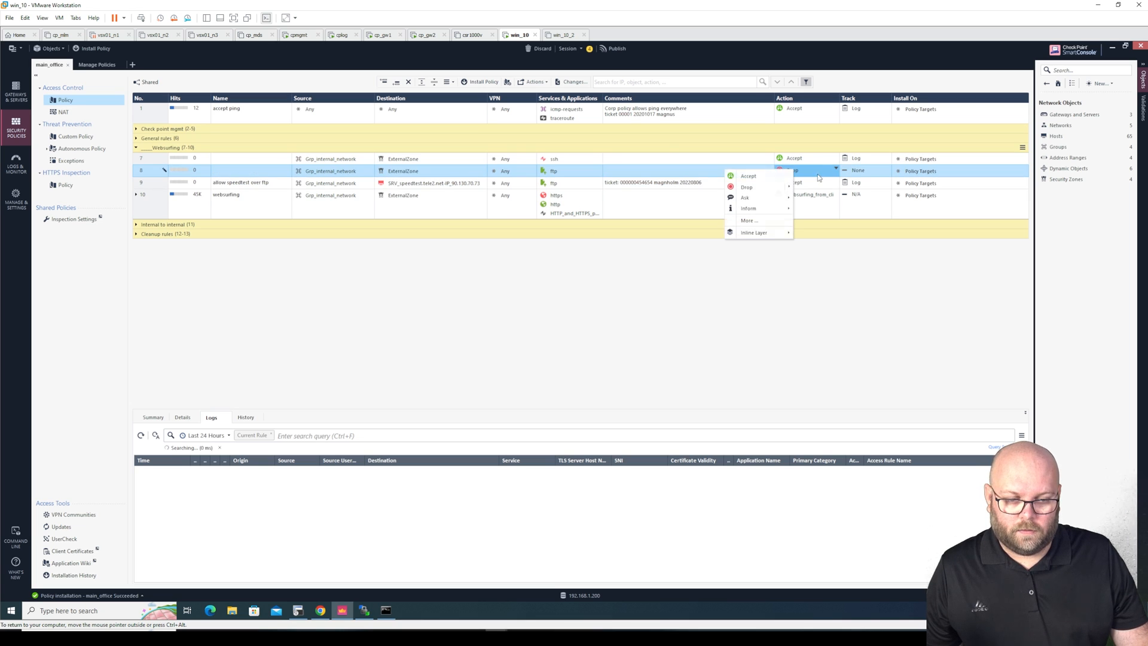
{"action": "left_click", "coordinate": [746, 174]}
{"action": "left_click", "coordinate": [878, 171]}
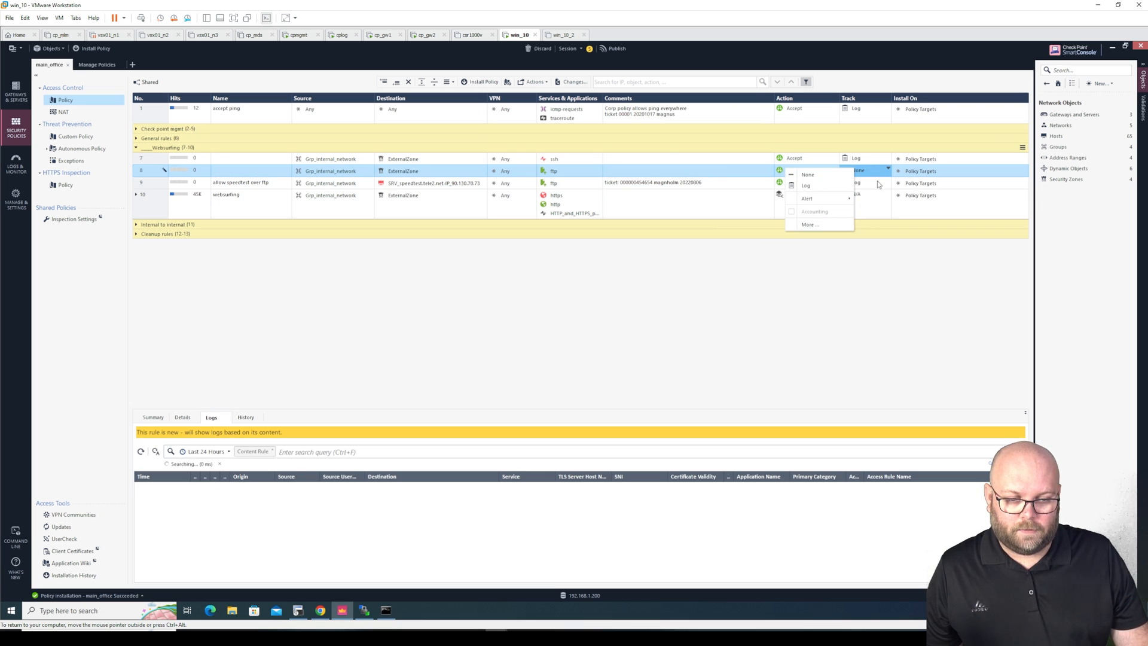
{"action": "left_click", "coordinate": [805, 185]}
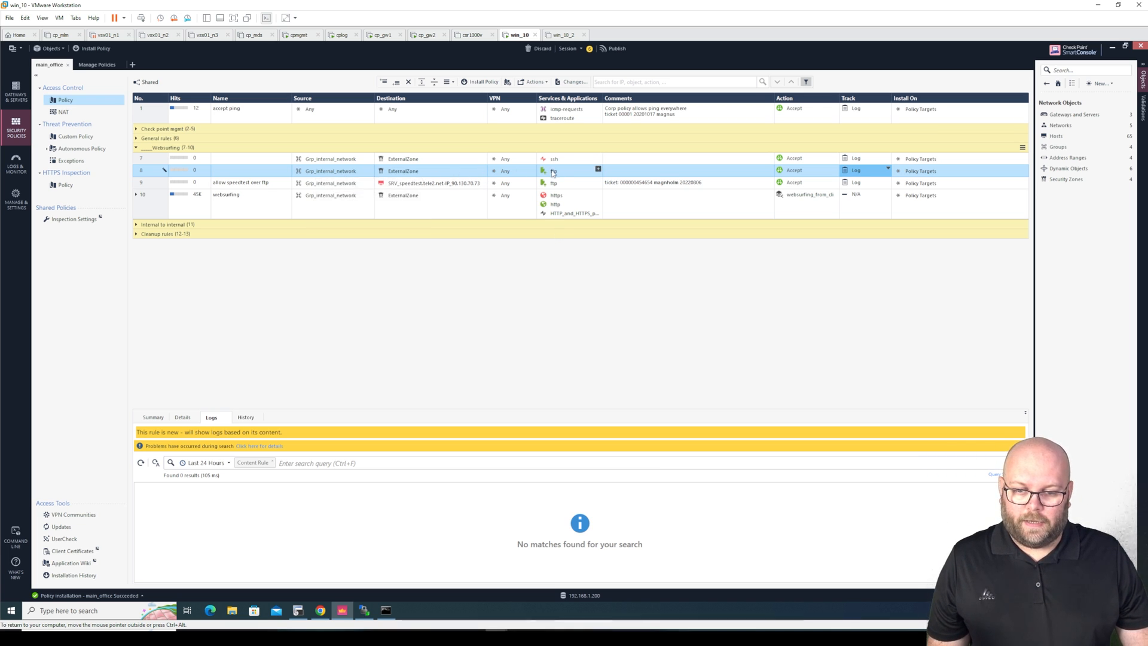
Publish the rule changes and collapse the Websurfing section
{"action": "left_click", "coordinate": [617, 48]}
{"action": "left_click", "coordinate": [621, 381]}
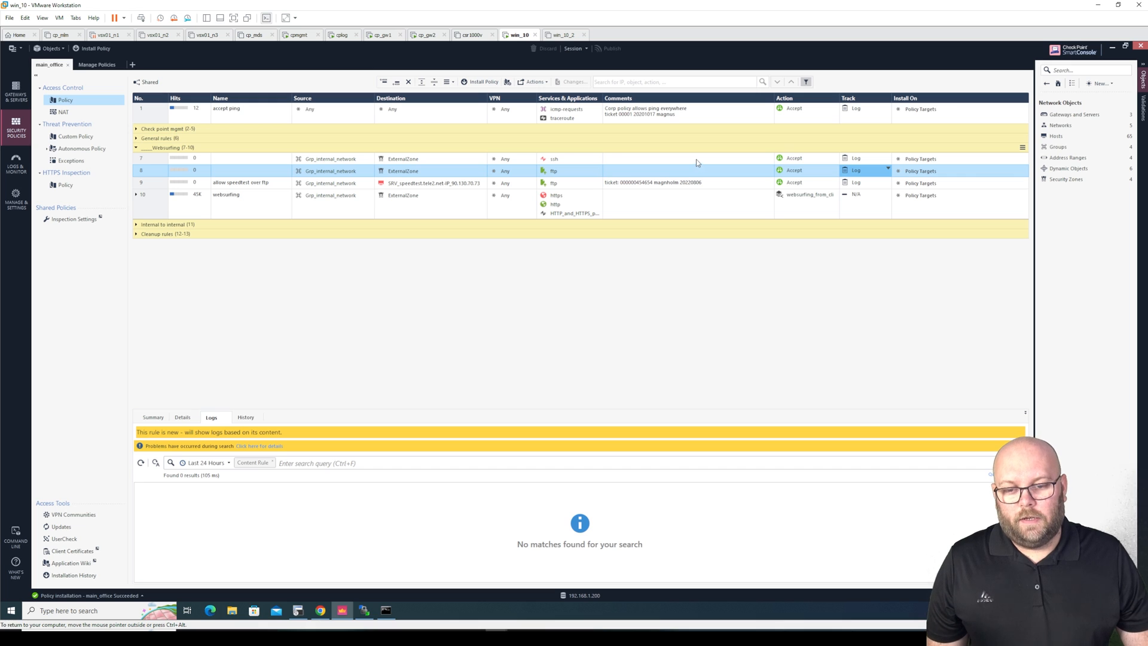
{"action": "left_click", "coordinate": [137, 147]}
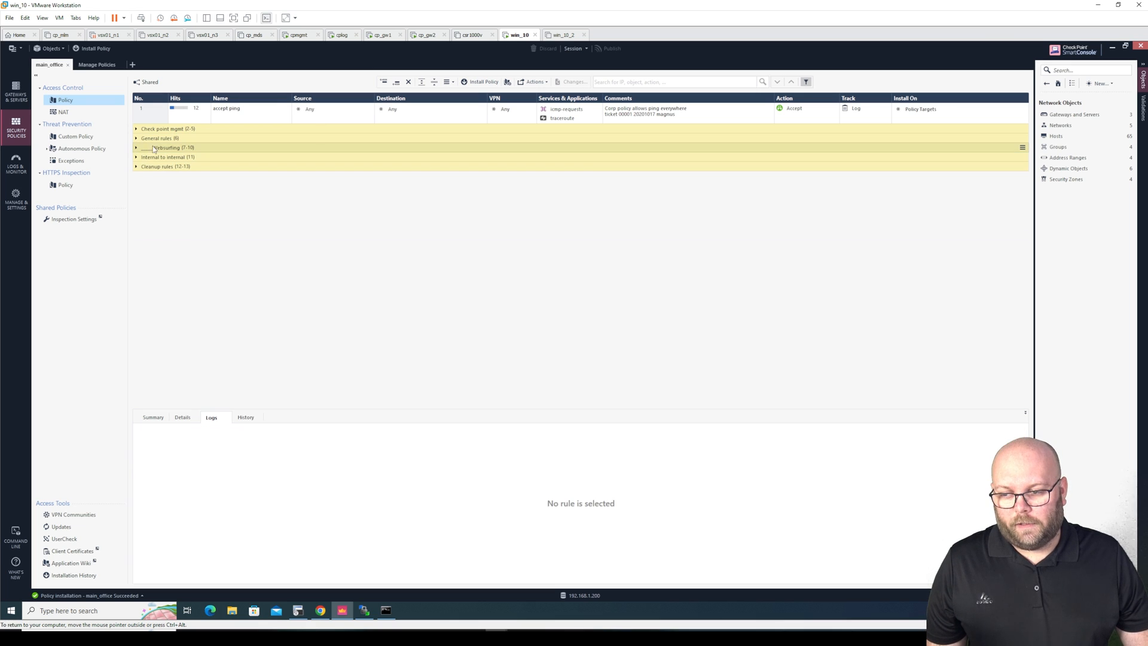
Search the rulebase by the ftp service
{"action": "left_click", "coordinate": [626, 81]}
{"action": "left_click", "coordinate": [691, 113]}
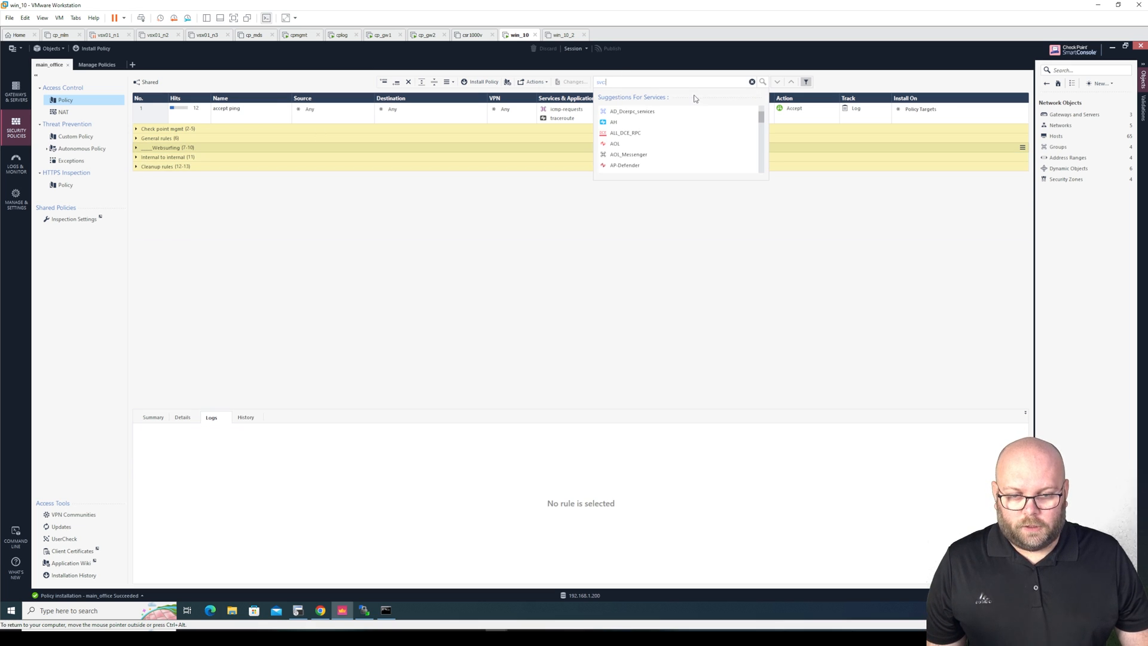
{"action": "type", "text": "f"}
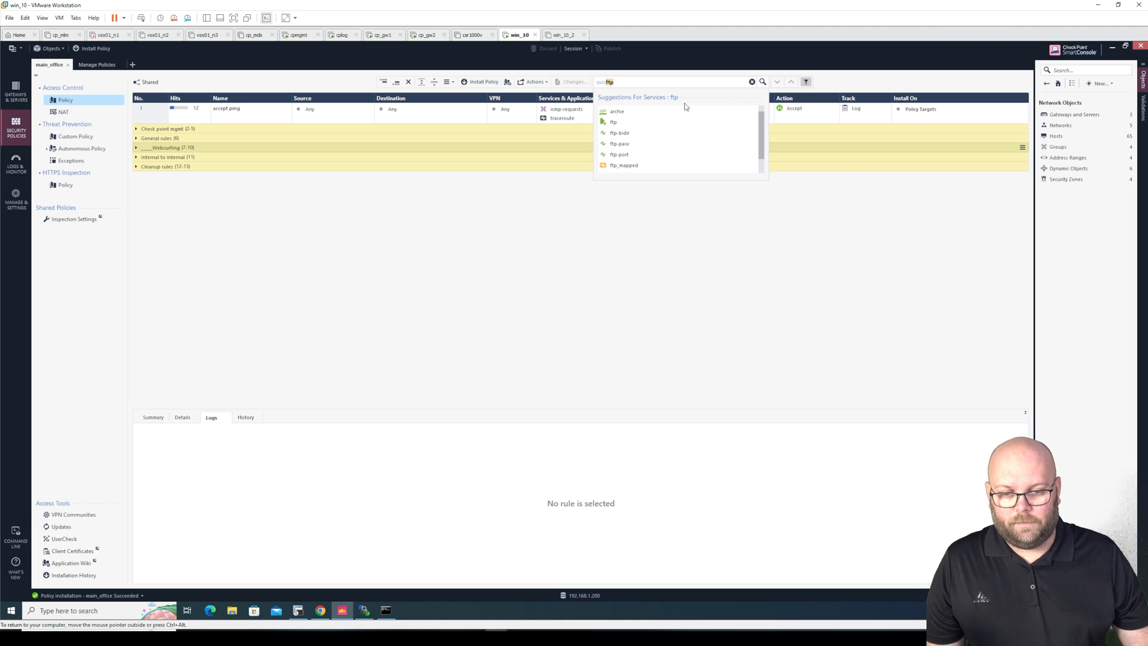
{"action": "type", "text": "tp"}
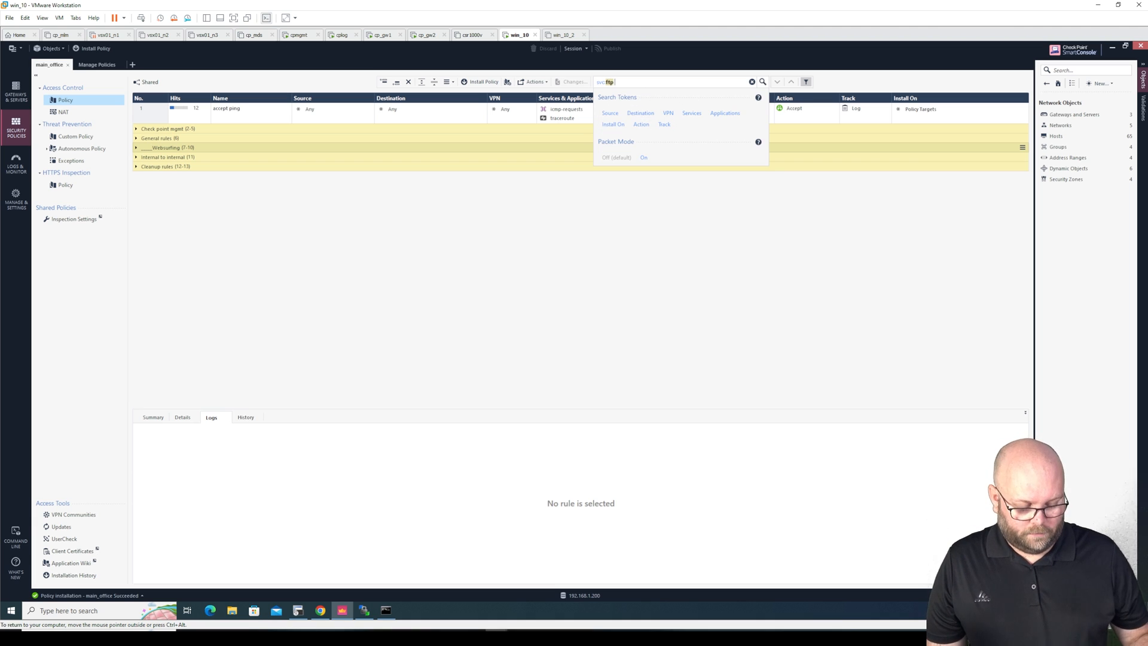
{"action": "key", "text": "Return"}
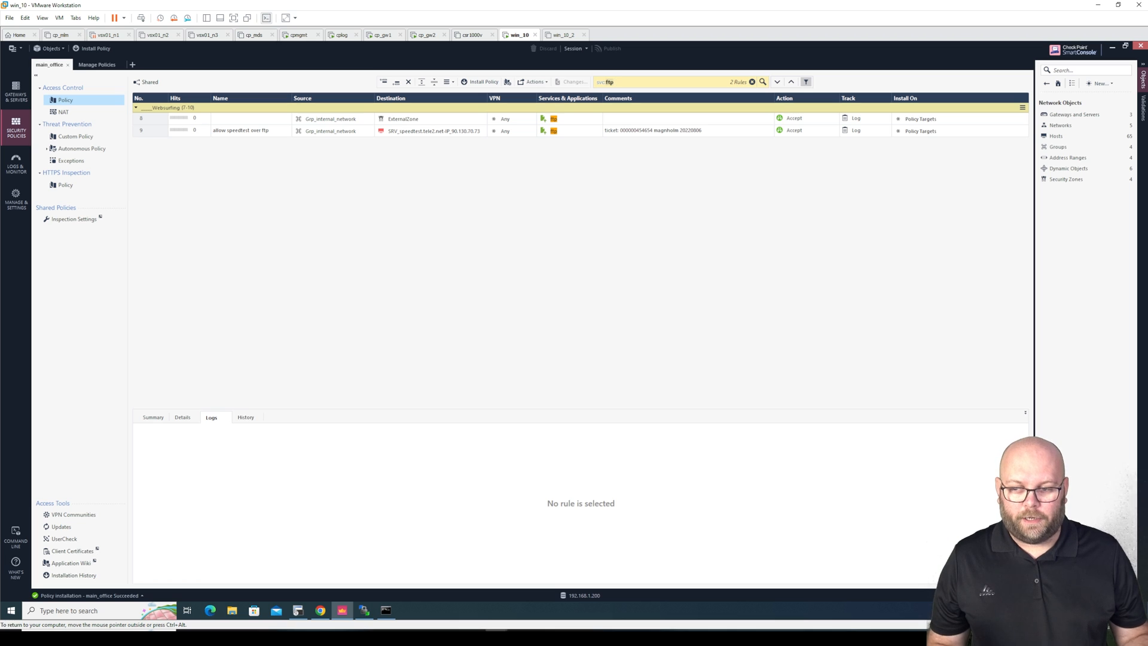
View the logs for the matching rules 9 and 8
{"action": "left_click", "coordinate": [431, 132]}
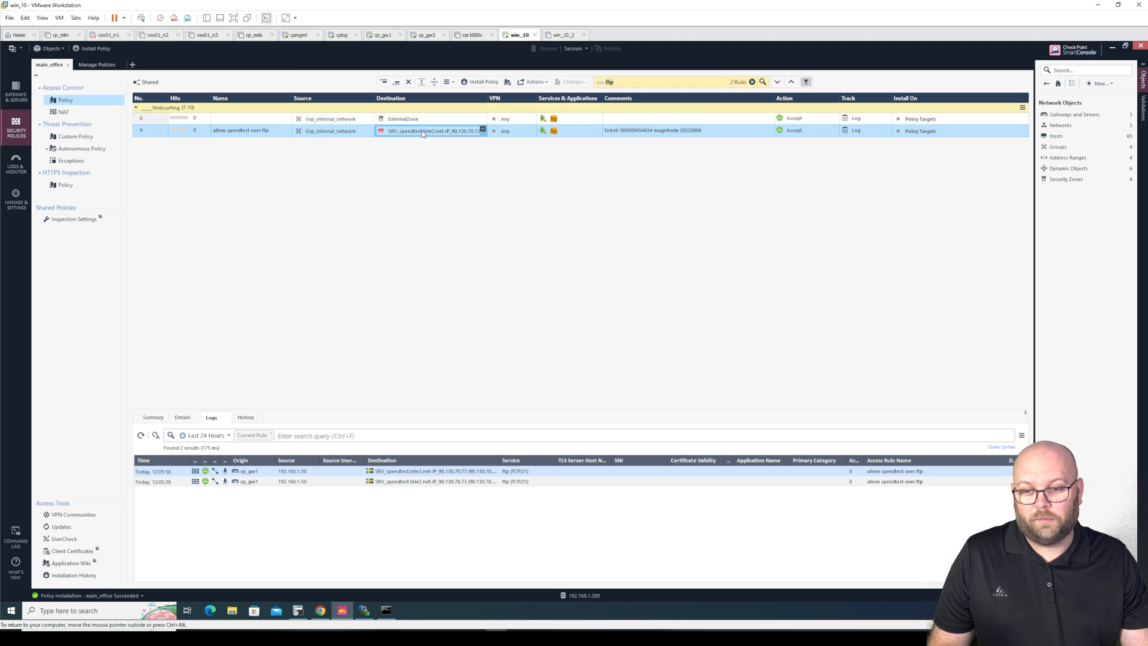
{"action": "left_click", "coordinate": [428, 122]}
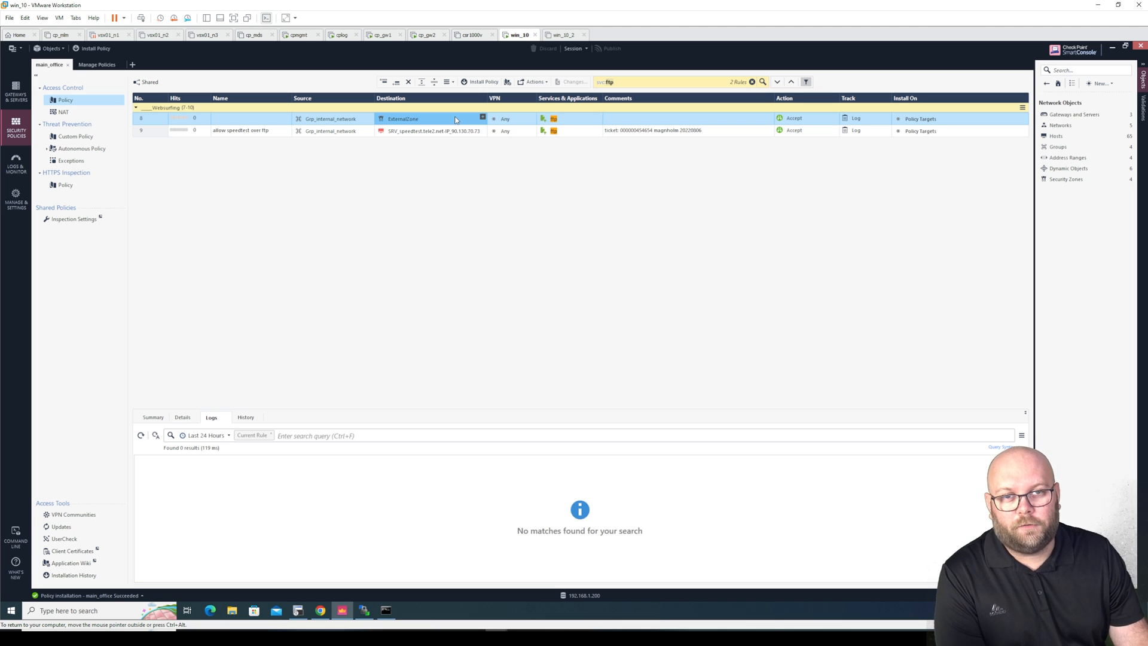
{"action": "left_click", "coordinate": [634, 81]}
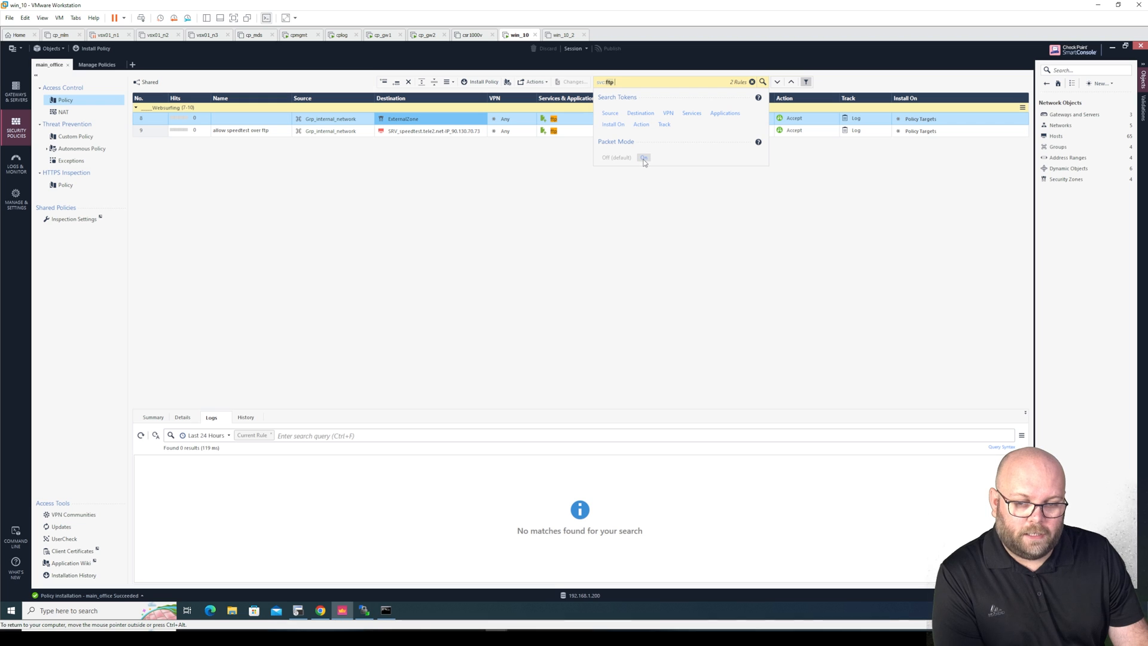
Run the ftp search in packet mode and view rule 3's logs
{"action": "left_click", "coordinate": [644, 159]}
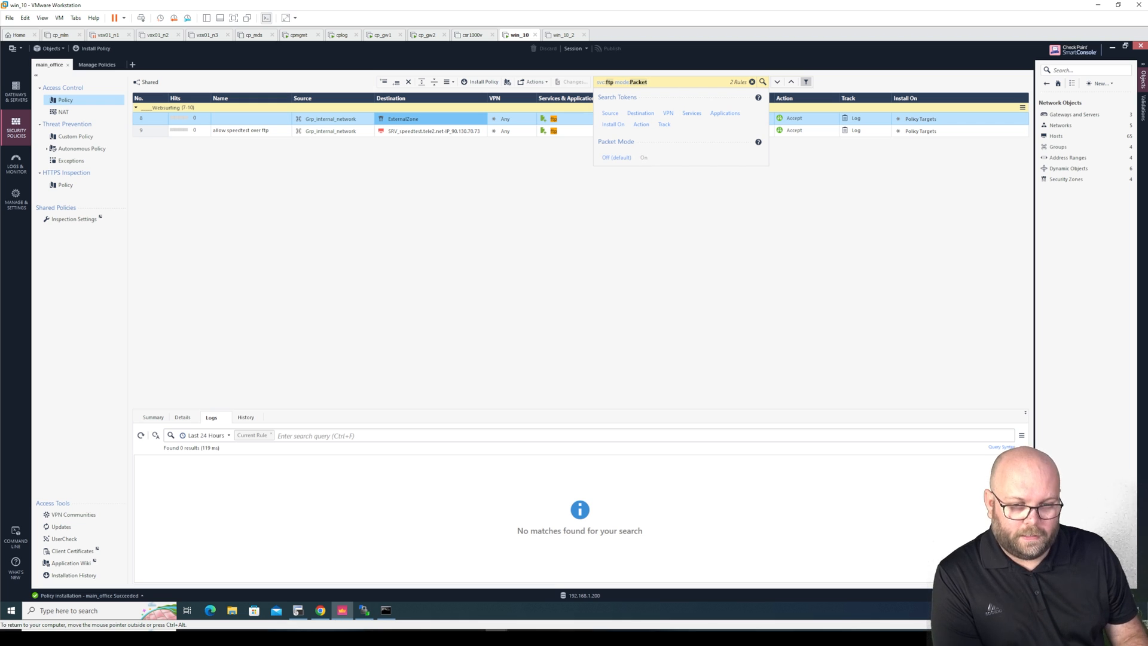
{"action": "key", "text": "Return"}
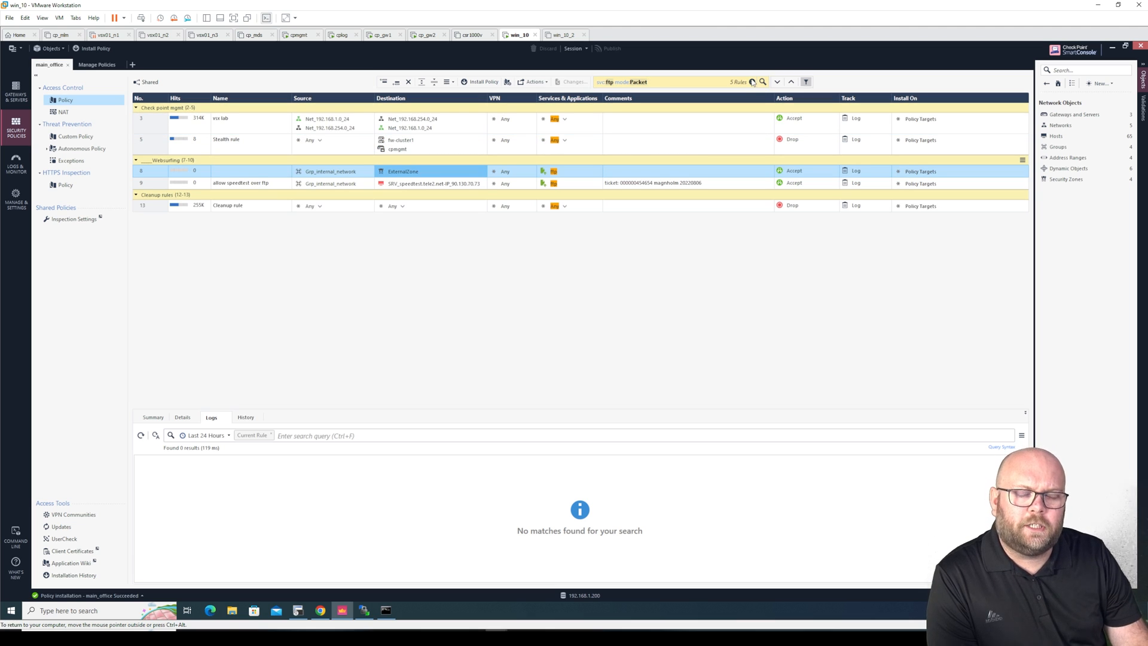
{"action": "double_click", "coordinate": [611, 83]}
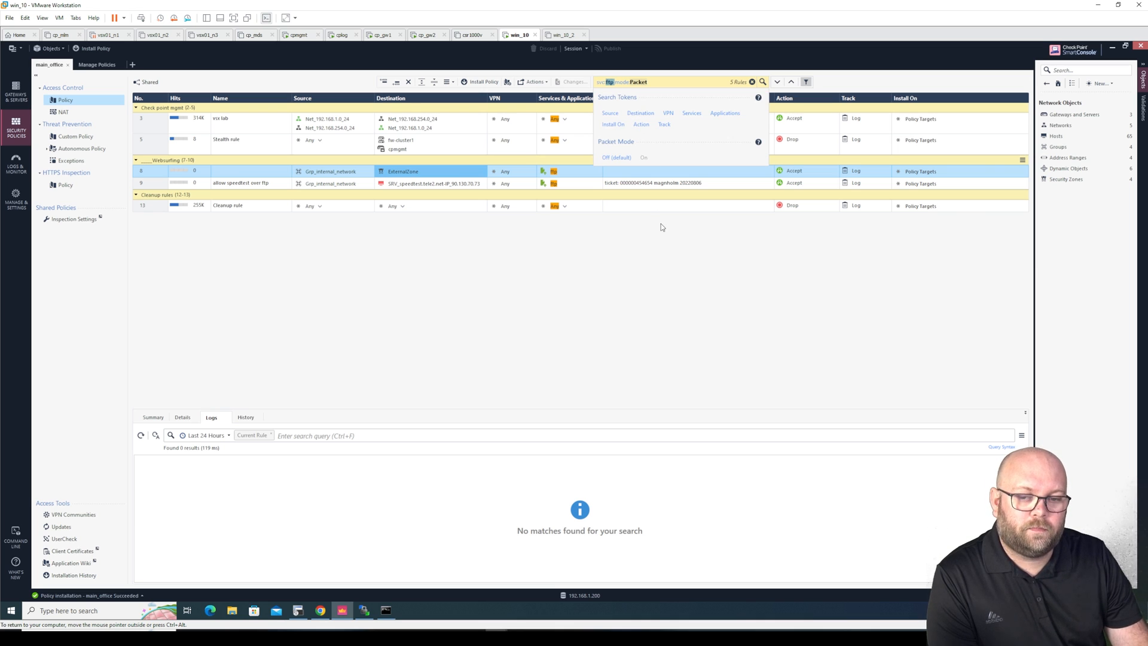
{"action": "left_click", "coordinate": [457, 120]}
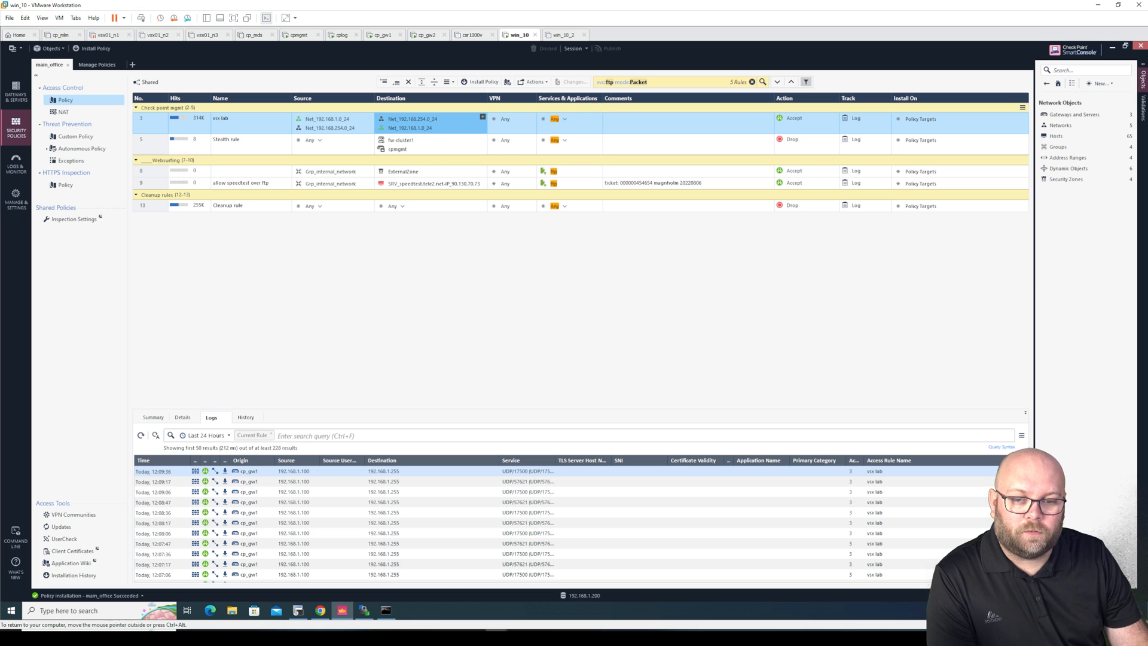
Turn packet mode back off and select rule 8's services
{"action": "double_click", "coordinate": [609, 82]}
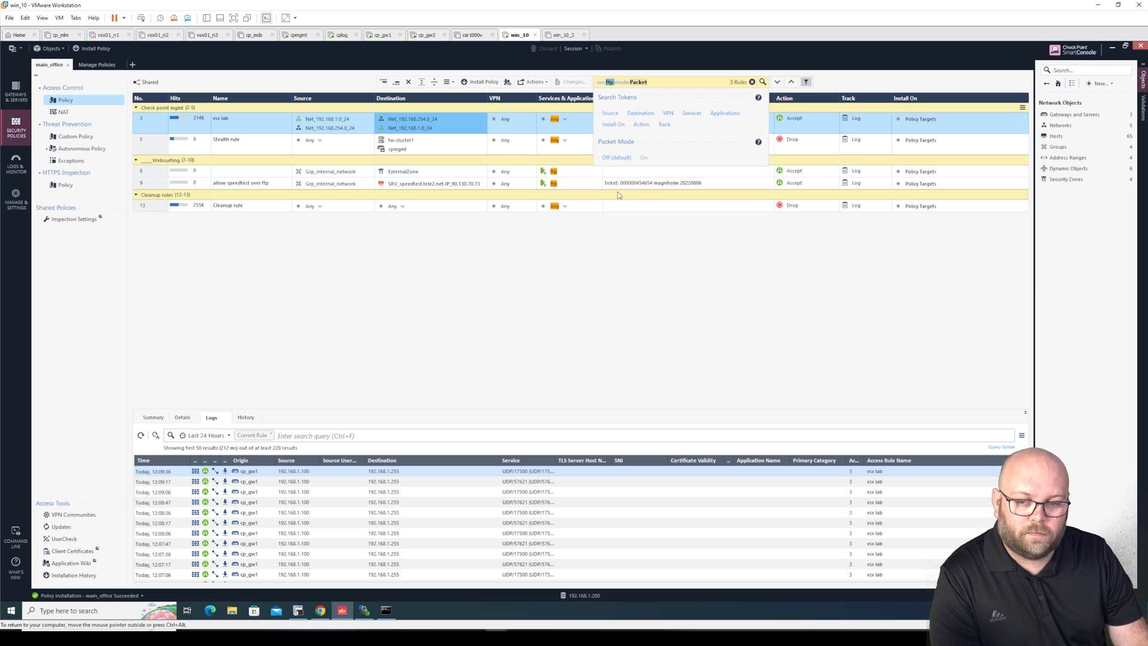
{"action": "left_click", "coordinate": [615, 157]}
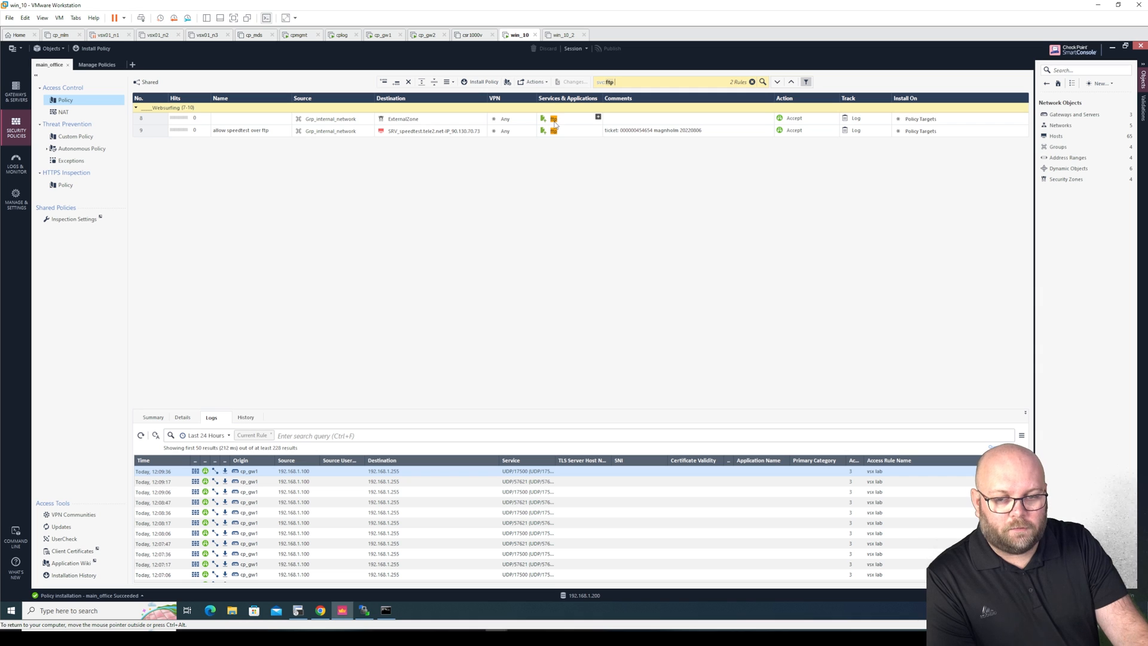
{"action": "mouse_move", "coordinate": [555, 124]}
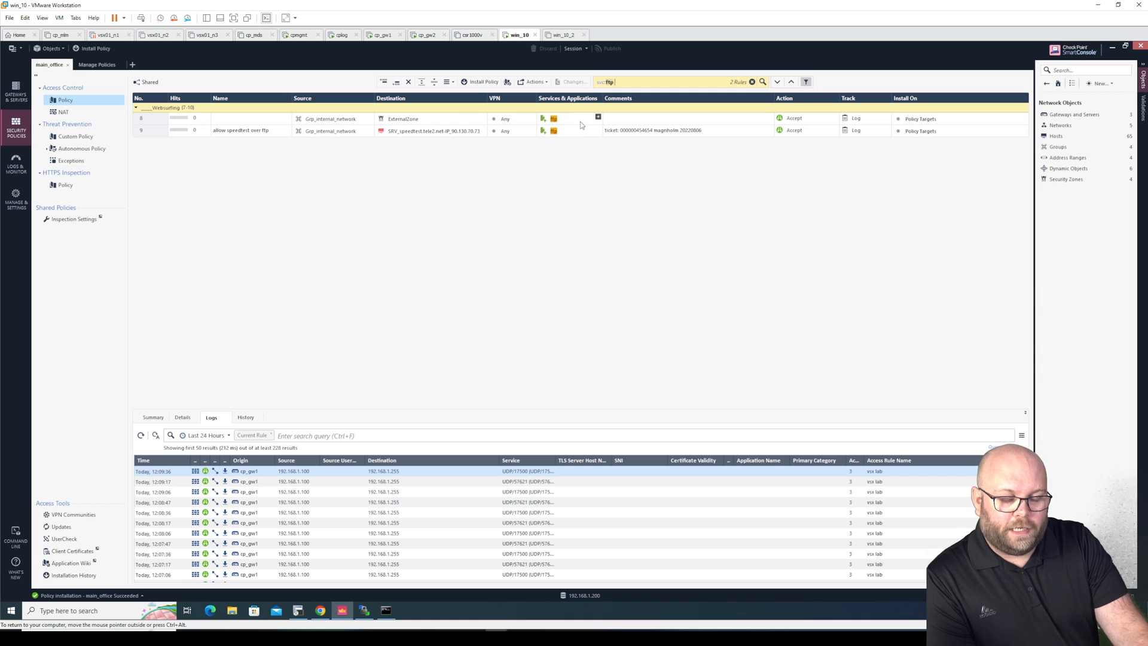
{"action": "left_click", "coordinate": [553, 121]}
Replace ftp in rule 8 with a new TCP service TCP-20-200 on ports 20-200
{"action": "left_click", "coordinate": [598, 118]}
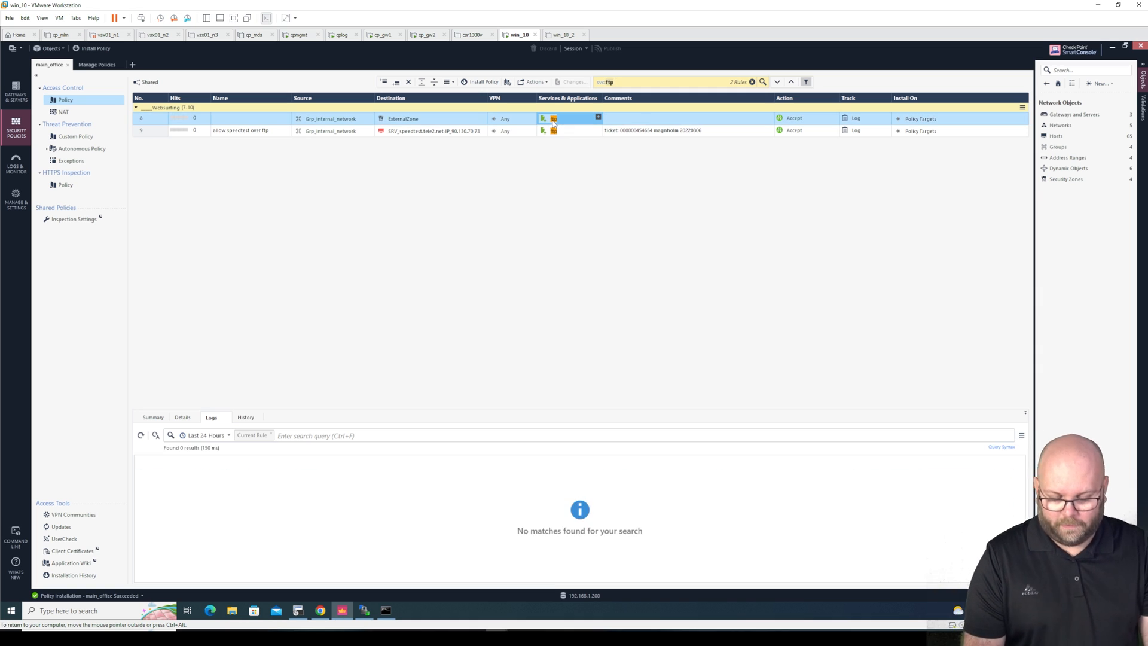
{"action": "left_click", "coordinate": [597, 118]}
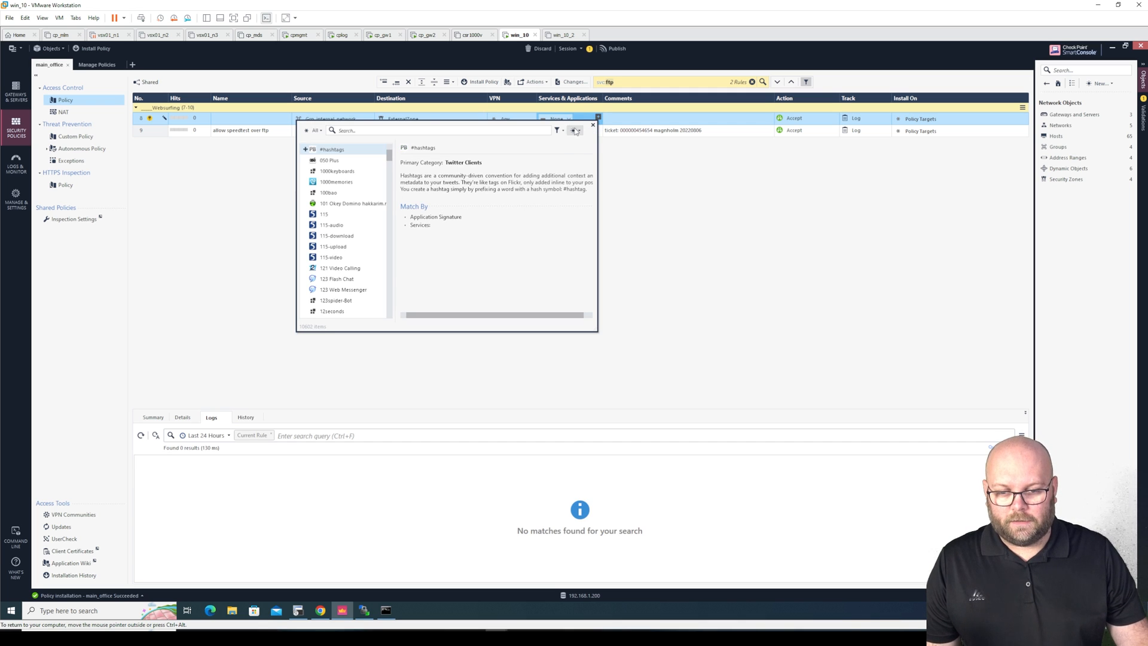
{"action": "left_click", "coordinate": [574, 131]}
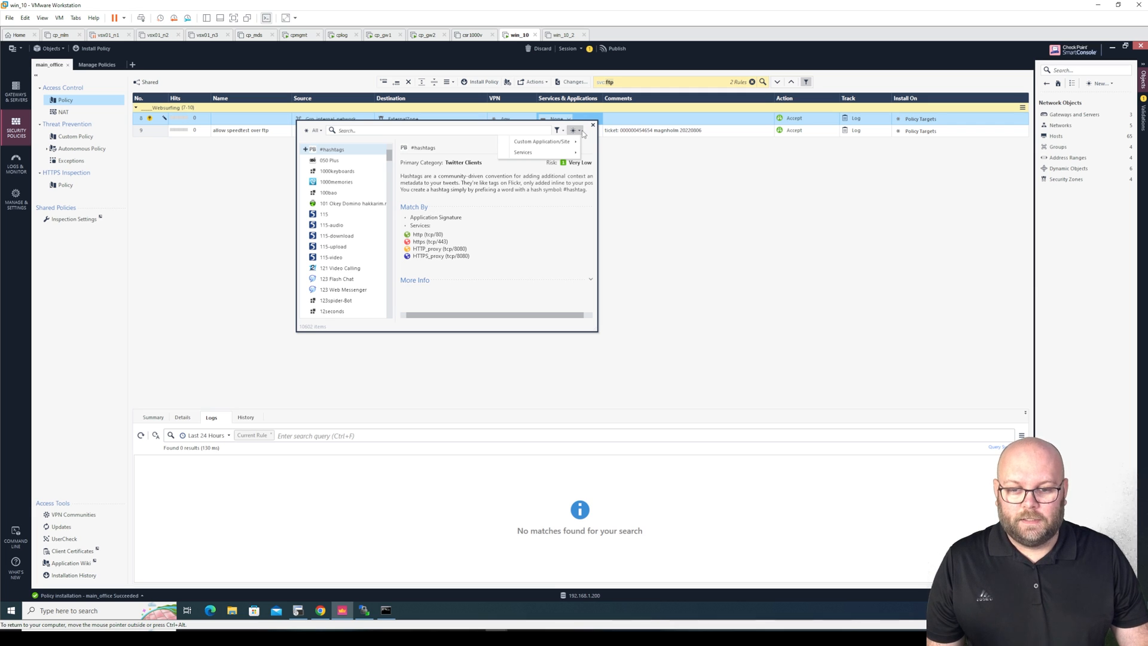
{"action": "mouse_move", "coordinate": [553, 157]}
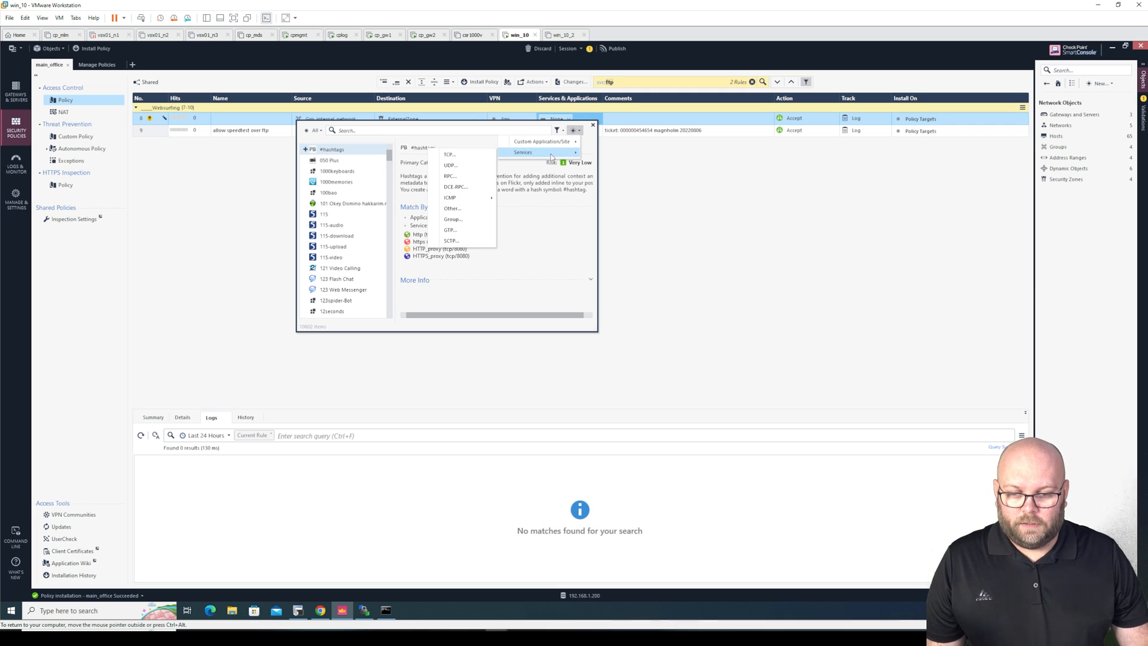
{"action": "left_click", "coordinate": [475, 155]}
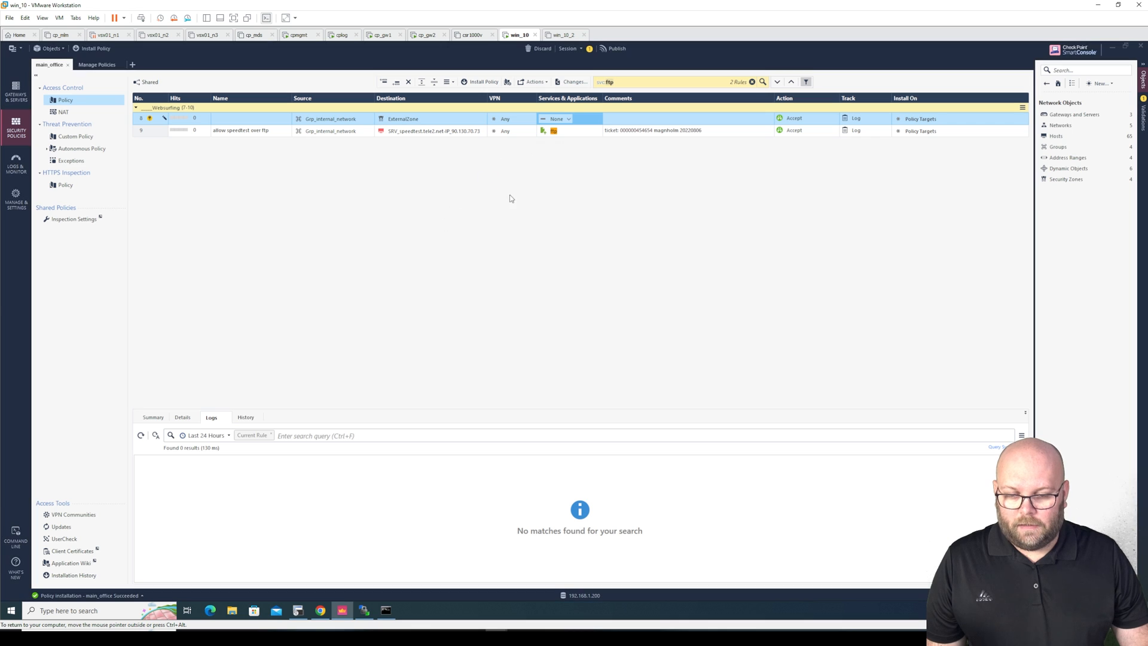
{"action": "type", "text": "TCP-"}
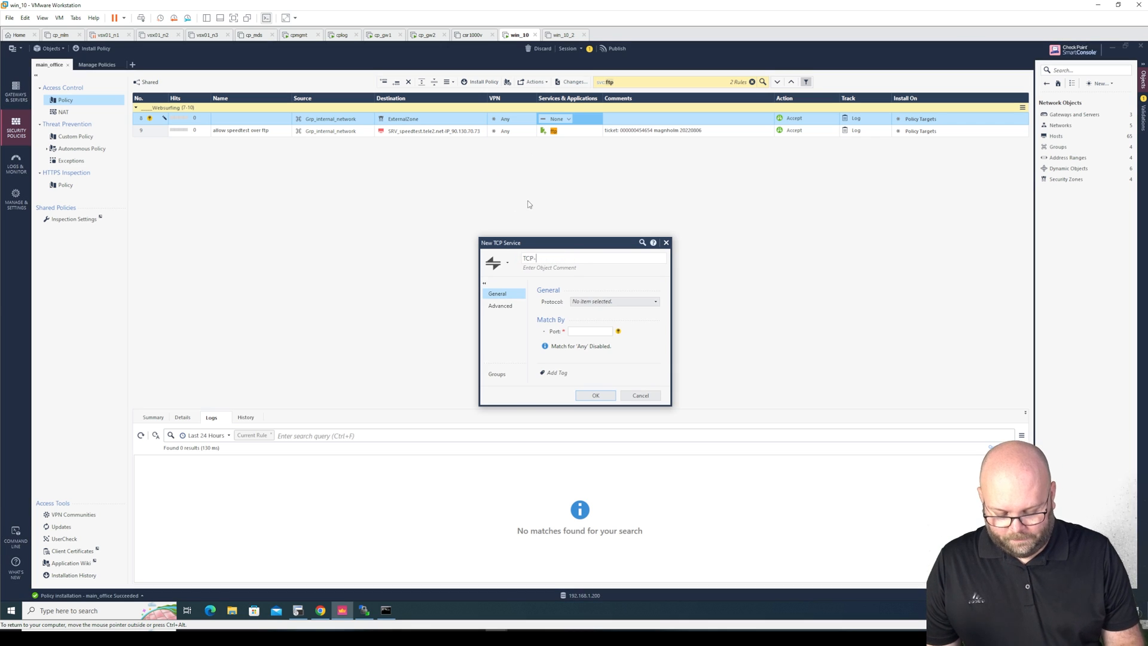
{"action": "type", "text": "20-200"}
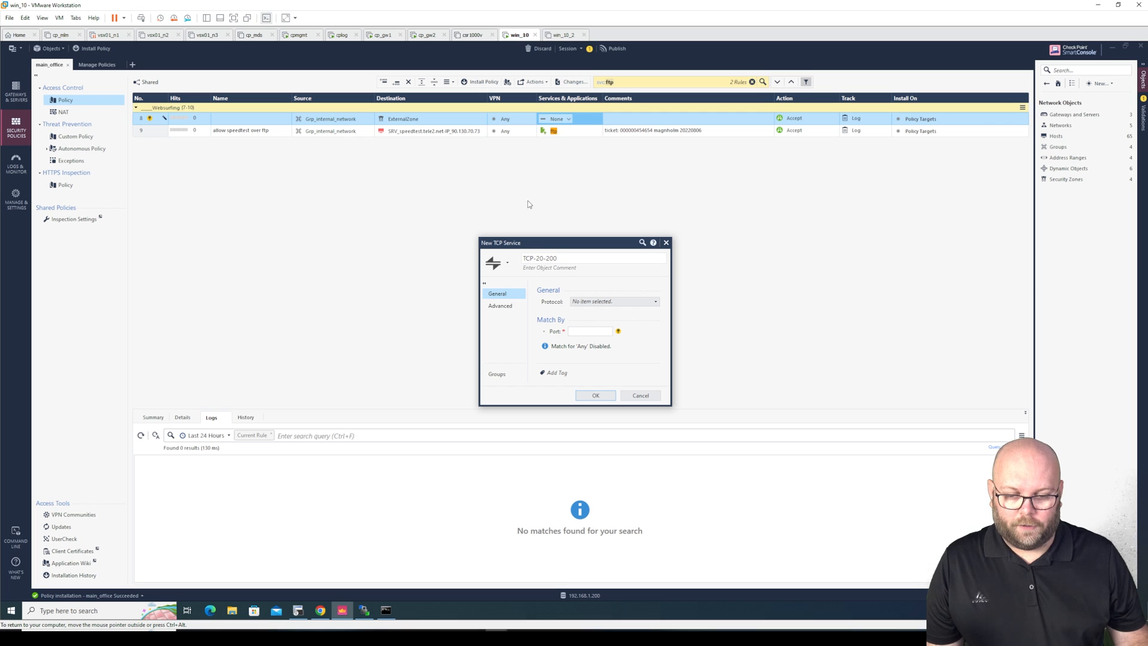
{"action": "left_click", "coordinate": [591, 331]}
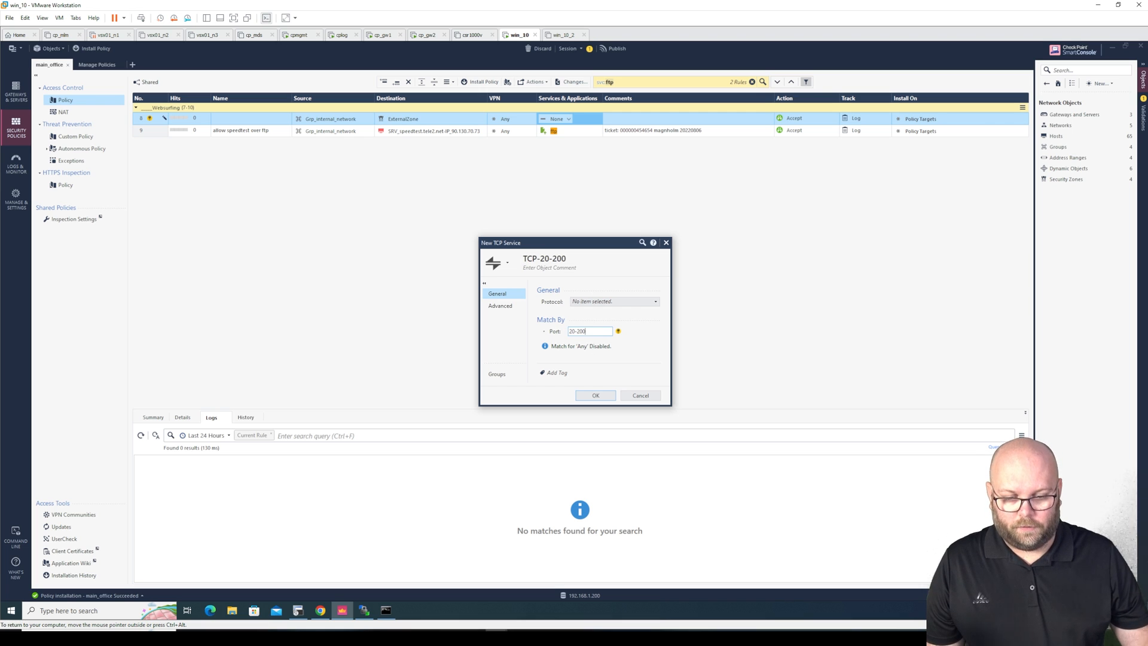
{"action": "type", "text": "20-200"}
{"action": "left_click", "coordinate": [594, 396]}
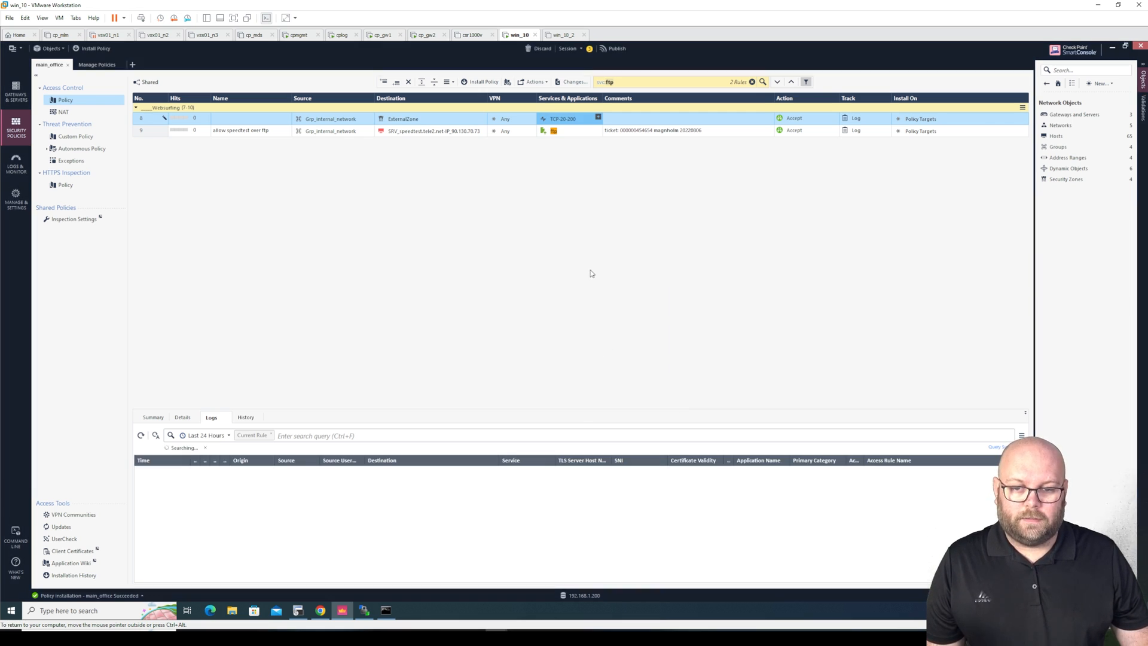
{"action": "left_click", "coordinate": [608, 48]}
Confirm publishing rule 8's TCP-20-200 change and rerun the svc:ftp search
{"action": "left_click", "coordinate": [618, 385]}
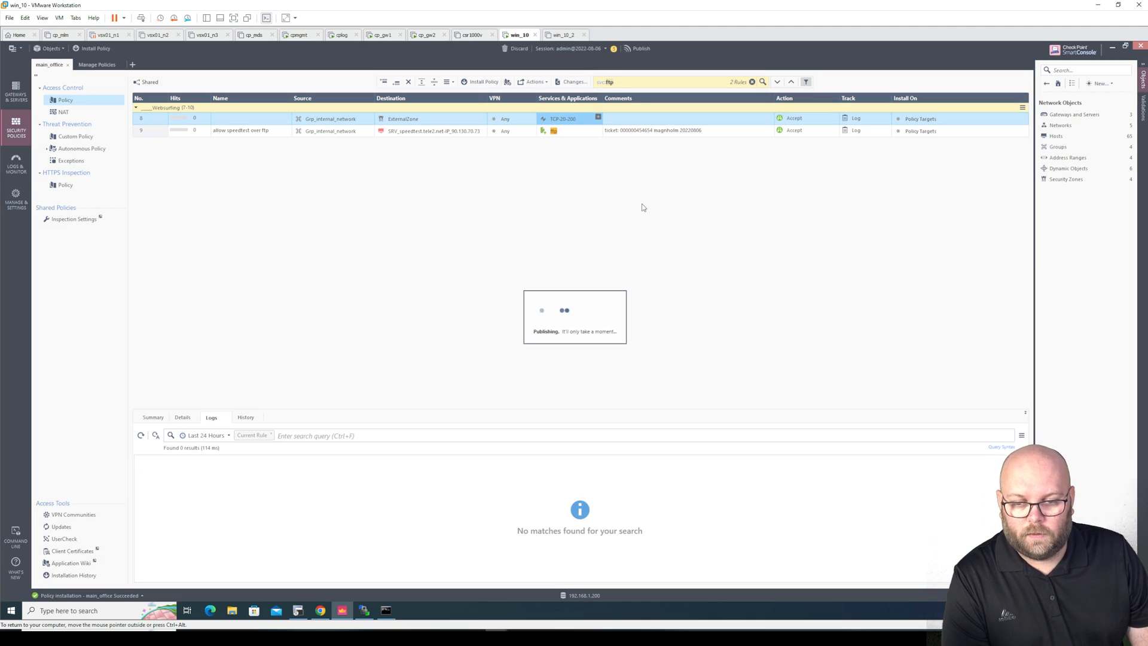
{"action": "left_click", "coordinate": [645, 82]}
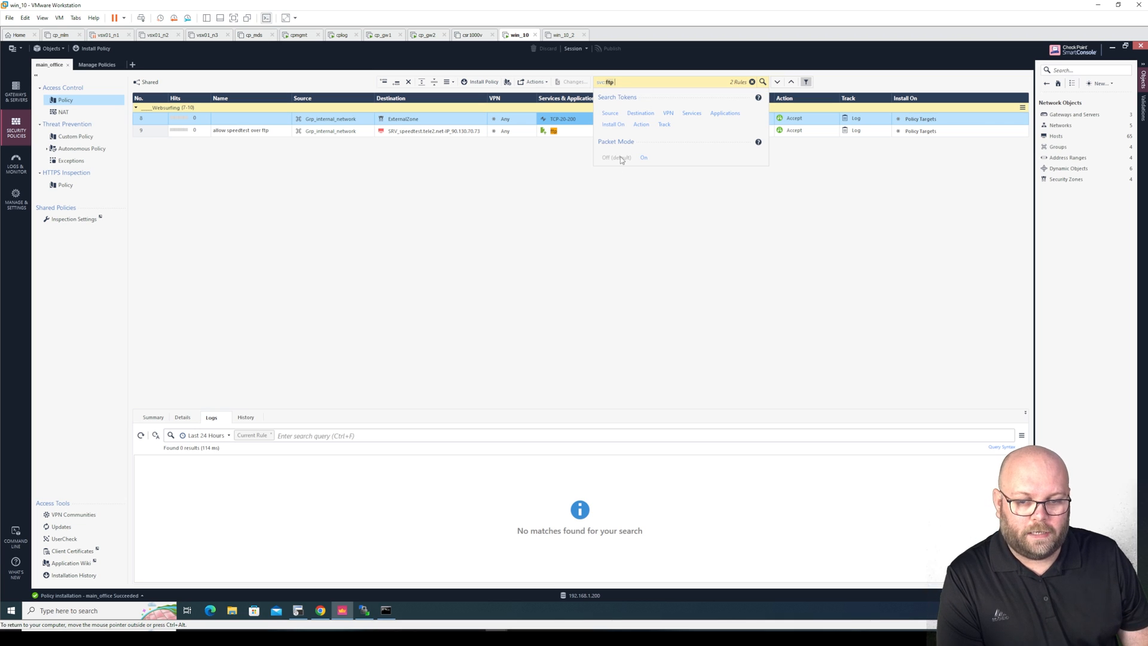
{"action": "key", "text": "Return"}
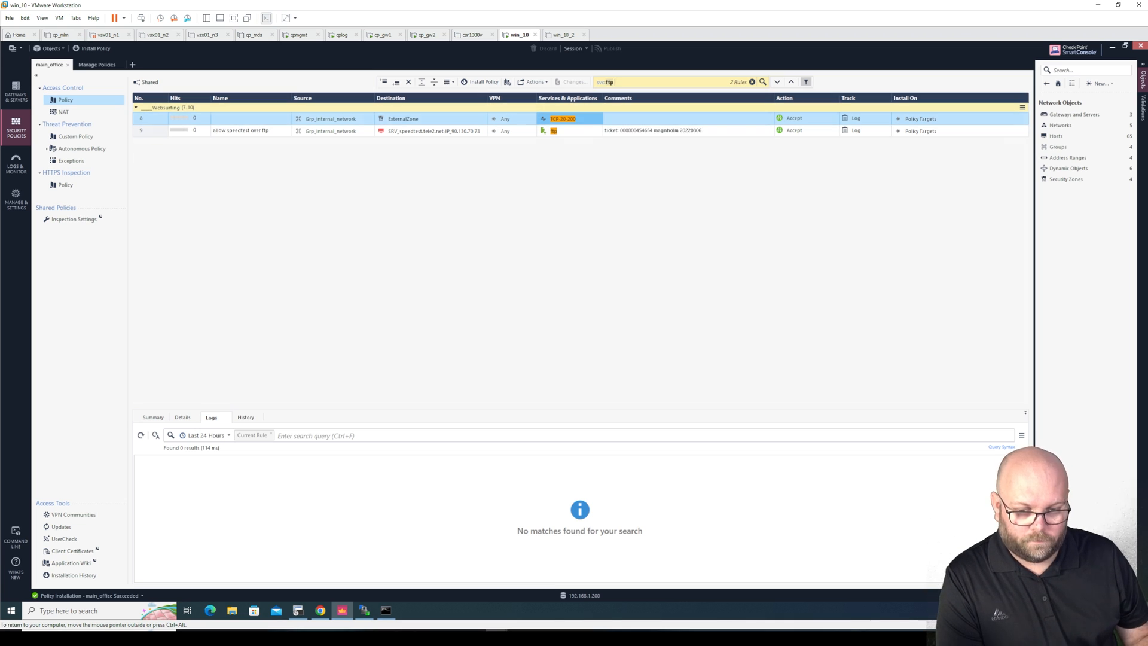
{"action": "key", "text": "Return"}
{"action": "key", "text": "Return"}
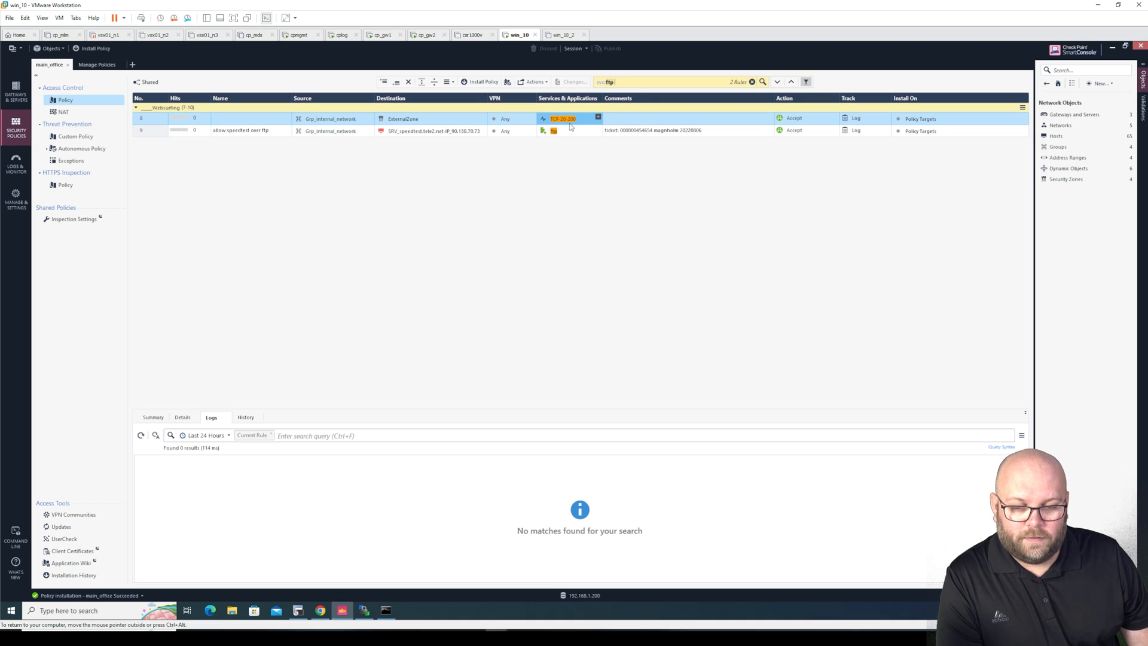
{"action": "mouse_move", "coordinate": [571, 126]}
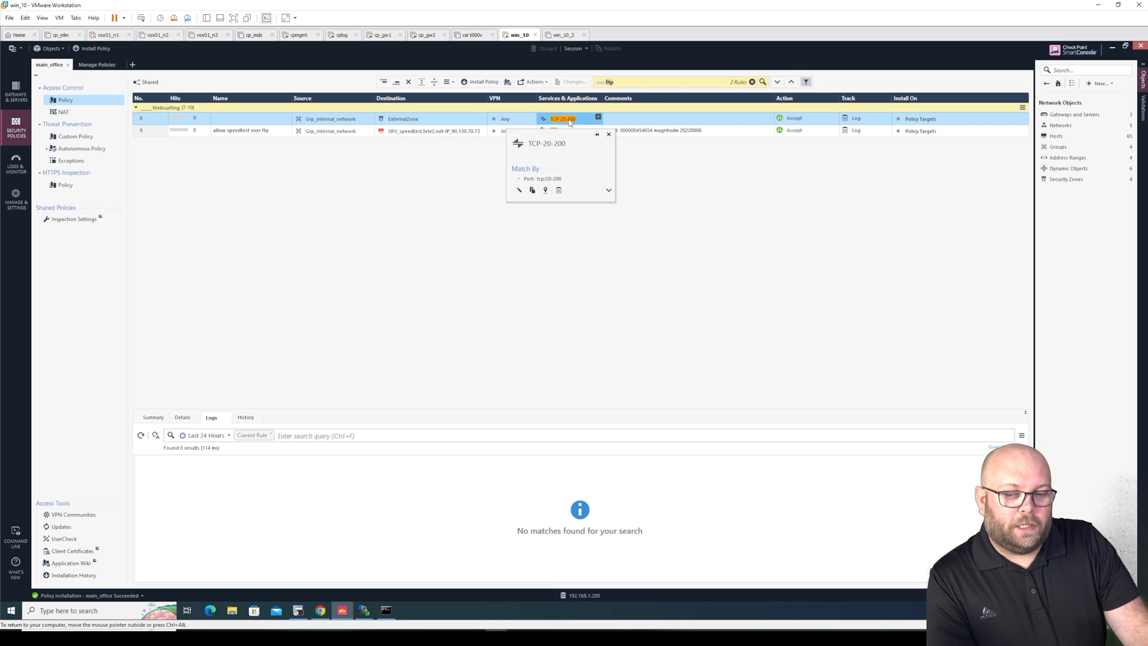
Reset rule 8's service from TCP-20-200 to Any
{"action": "left_click", "coordinate": [615, 82]}
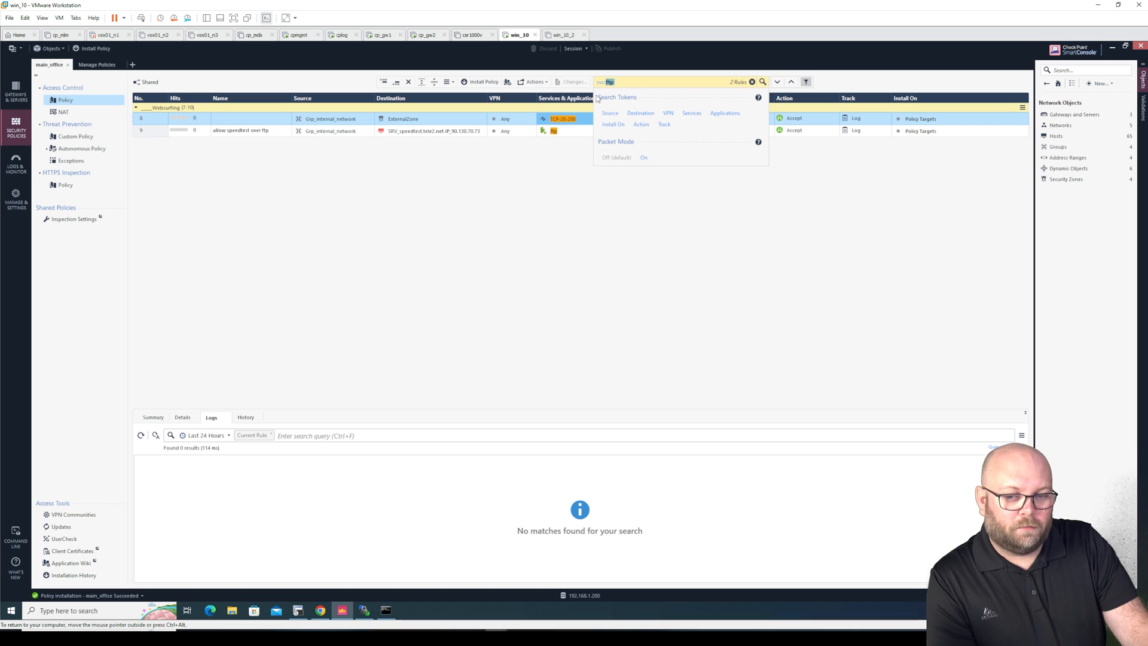
{"action": "left_click", "coordinate": [569, 122]}
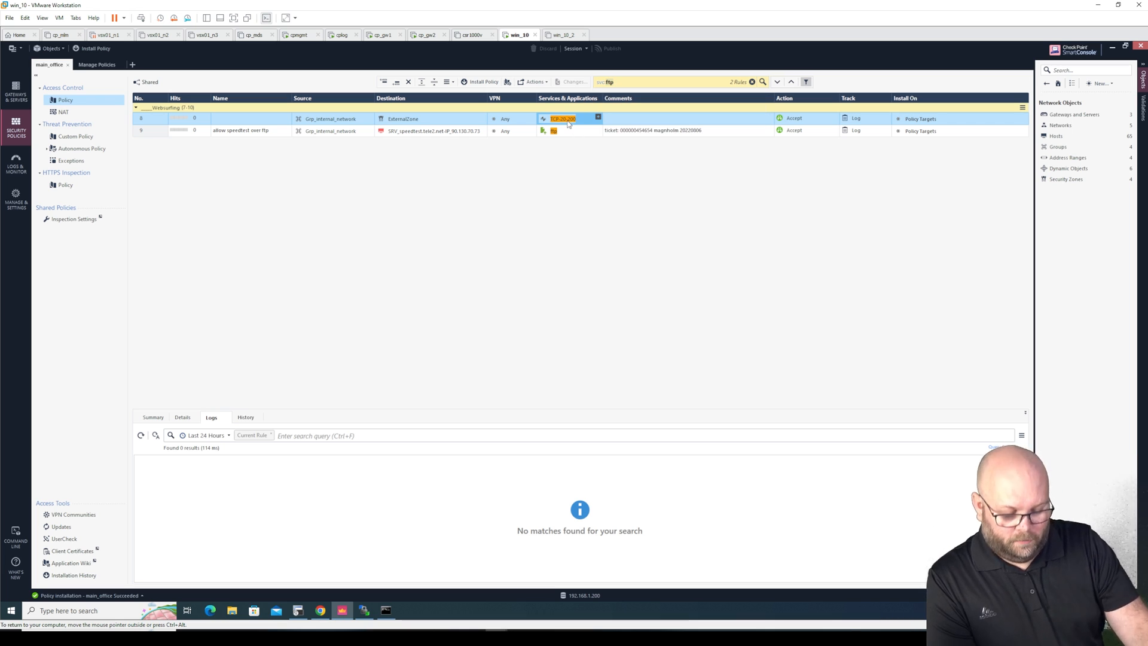
{"action": "key", "text": "Delete"}
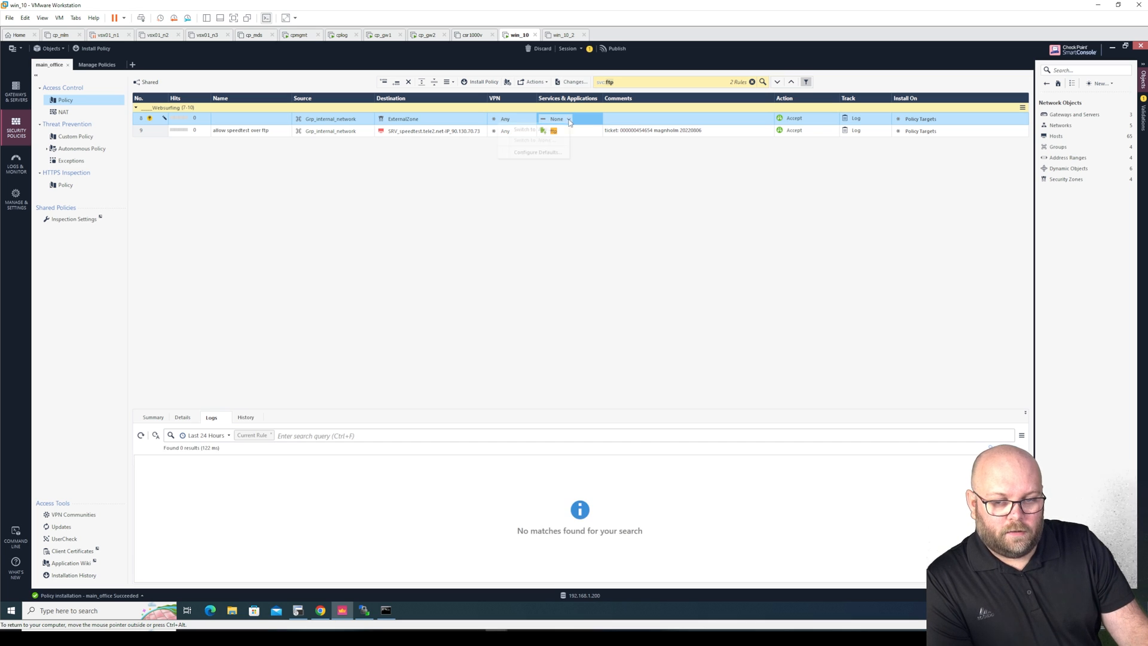
{"action": "left_click", "coordinate": [567, 119]}
{"action": "left_click", "coordinate": [544, 132]}
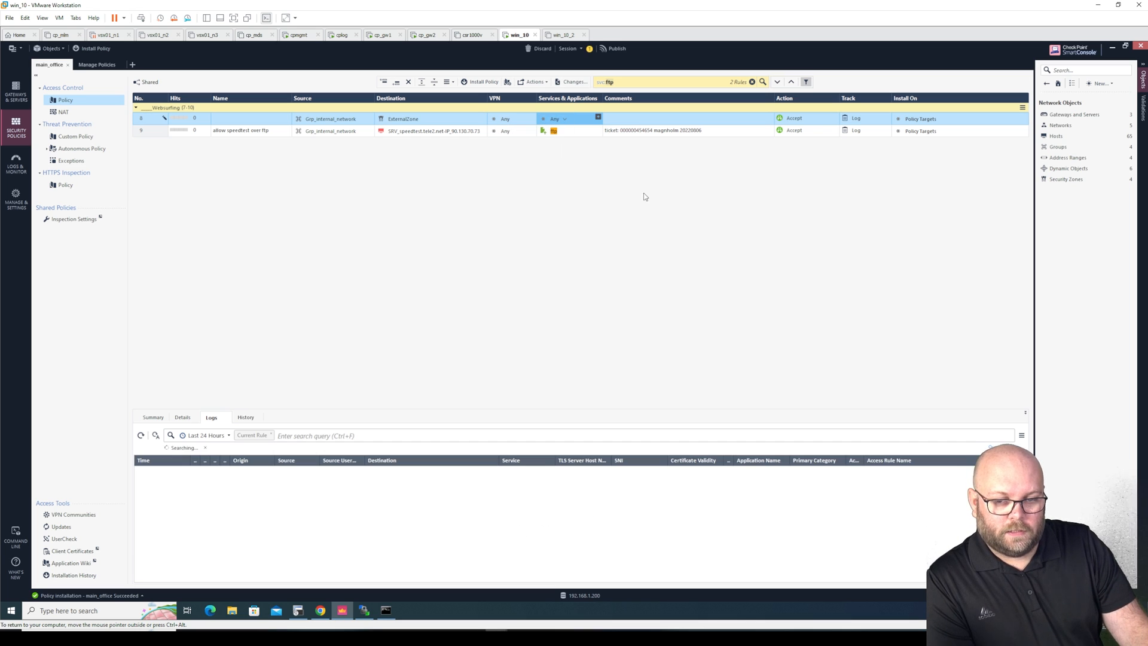
Publish the change and rerun the svc:ftp rule search
{"action": "left_click", "coordinate": [616, 49]}
{"action": "left_click", "coordinate": [617, 386]}
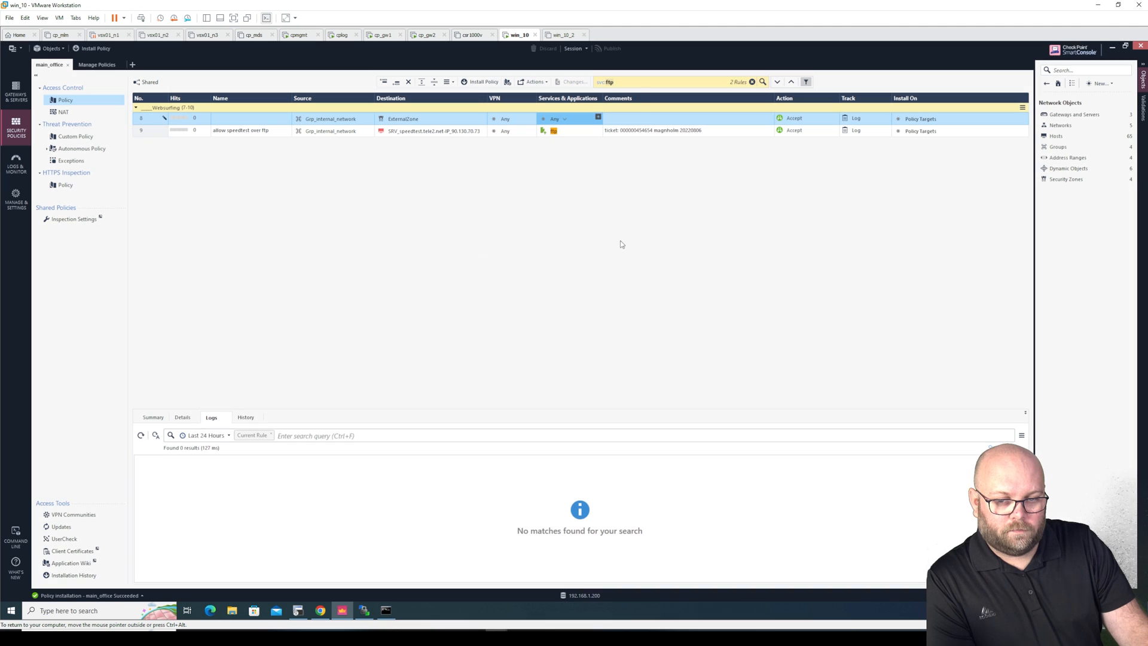
{"action": "left_click", "coordinate": [640, 83]}
{"action": "key", "text": "Return"}
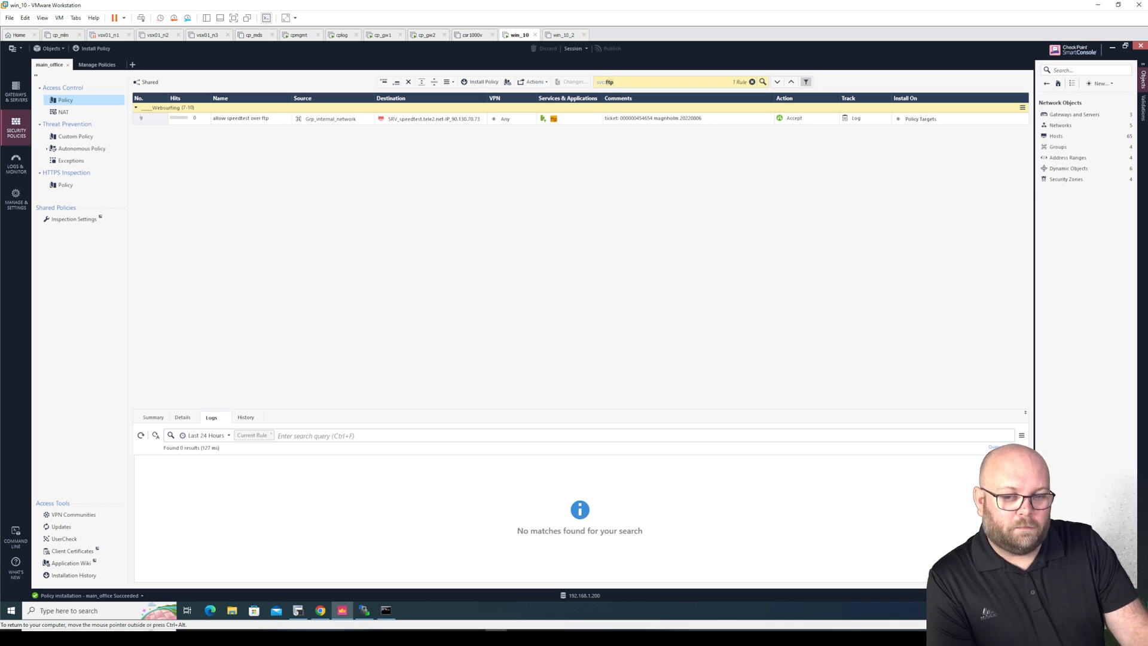
Turn on packet mode in the ftp search and add a Source term
{"action": "left_click", "coordinate": [625, 82]}
{"action": "left_click", "coordinate": [643, 158]}
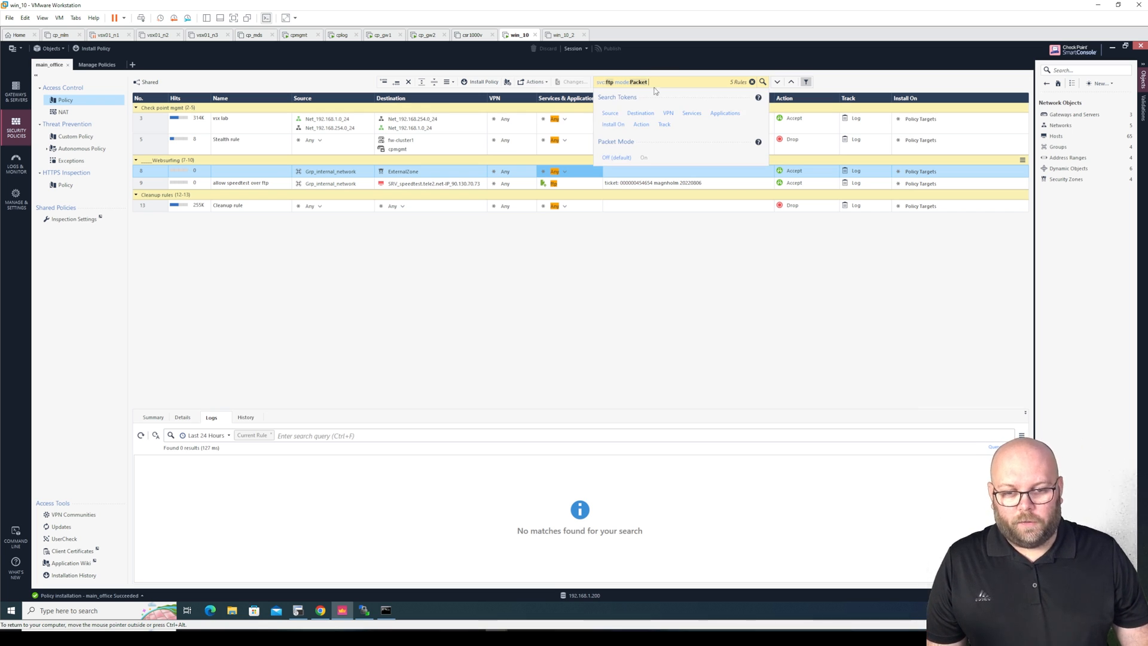
{"action": "left_click", "coordinate": [610, 114]}
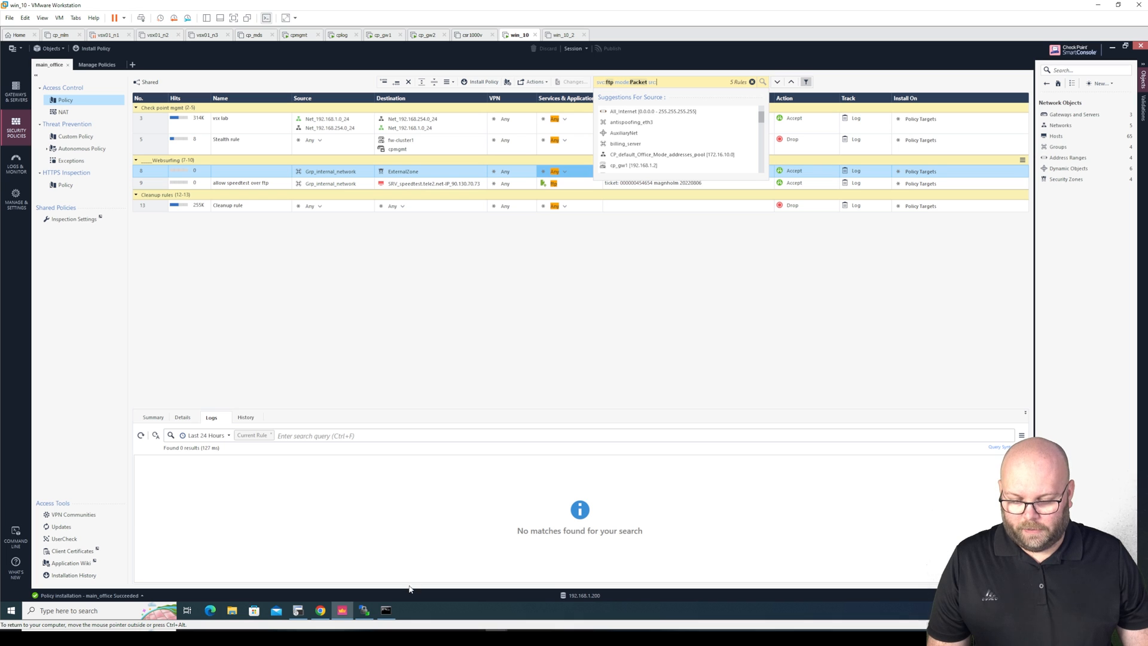
Run ipconfig in Command Prompt and copy the IPv4 address 192.168.1.50
{"action": "left_click", "coordinate": [386, 610]}
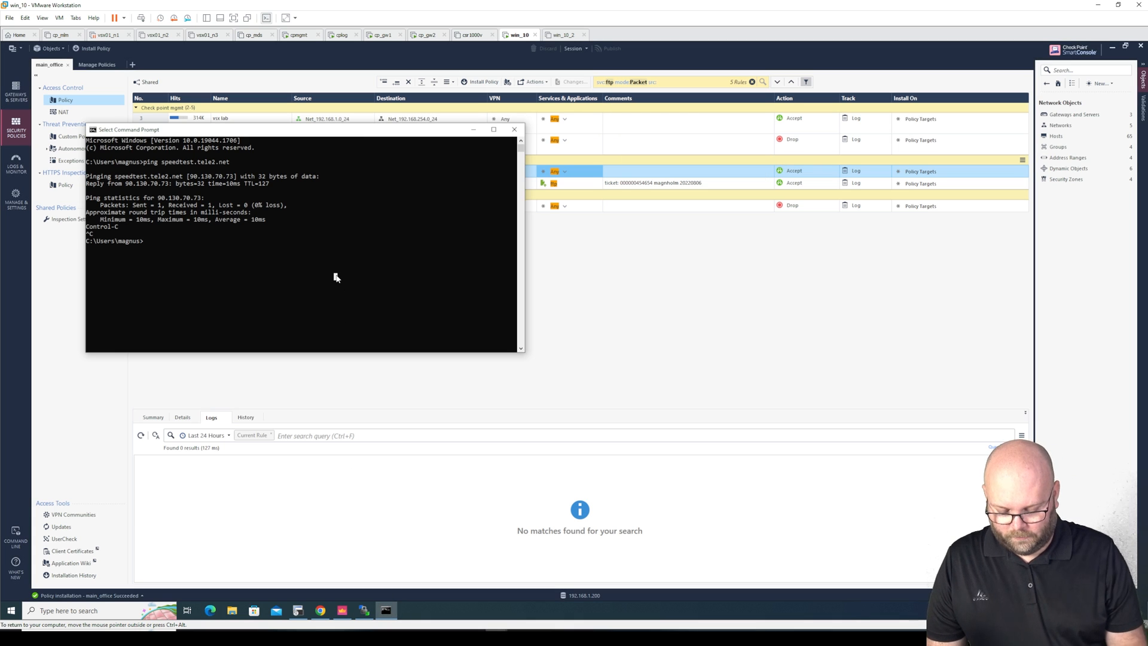
{"action": "type", "text": "ipconfi"}
{"action": "type", "text": "g"}
{"action": "key", "text": "Return"}
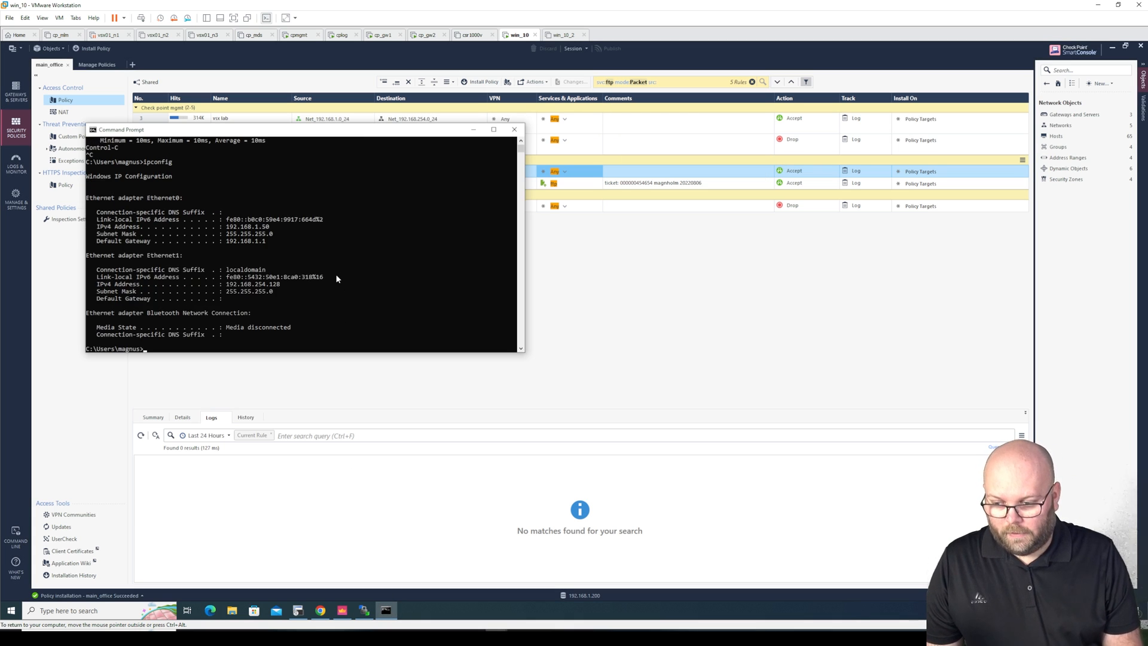
{"action": "left_click_drag", "start_coordinate": [269, 229], "coordinate": [226, 228]}
{"action": "key", "text": "ctrl+c"}
{"action": "left_click", "coordinate": [669, 83]}
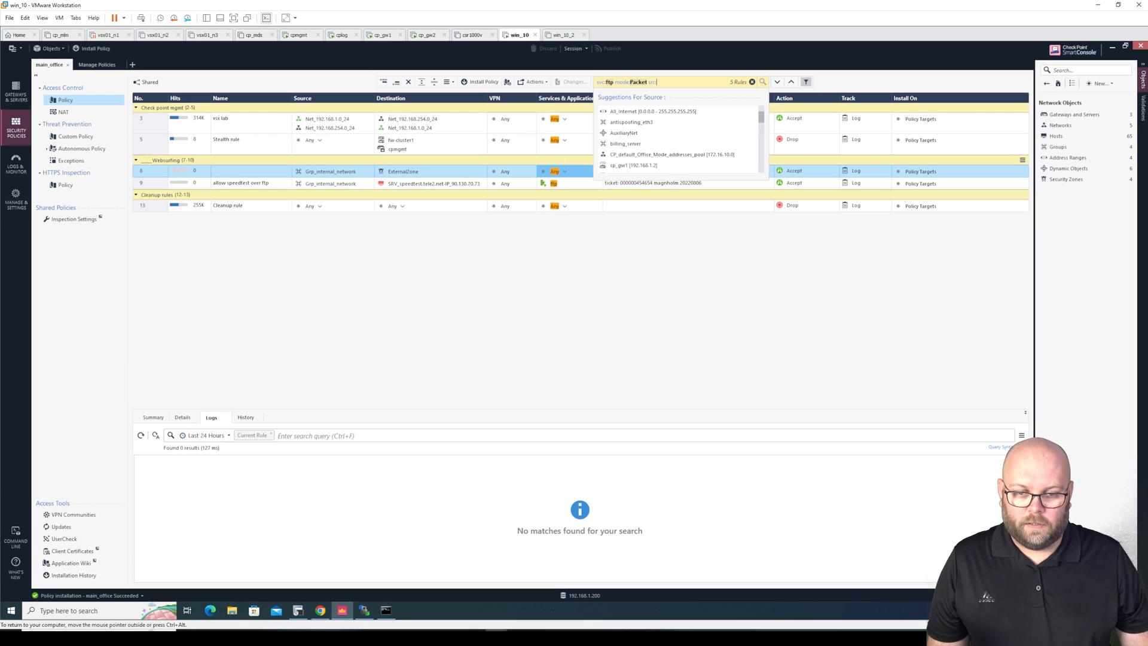
Filter the search by source 192.168.1.50 and inspect the highlighted matching sources
{"action": "key", "text": "ctrl+v"}
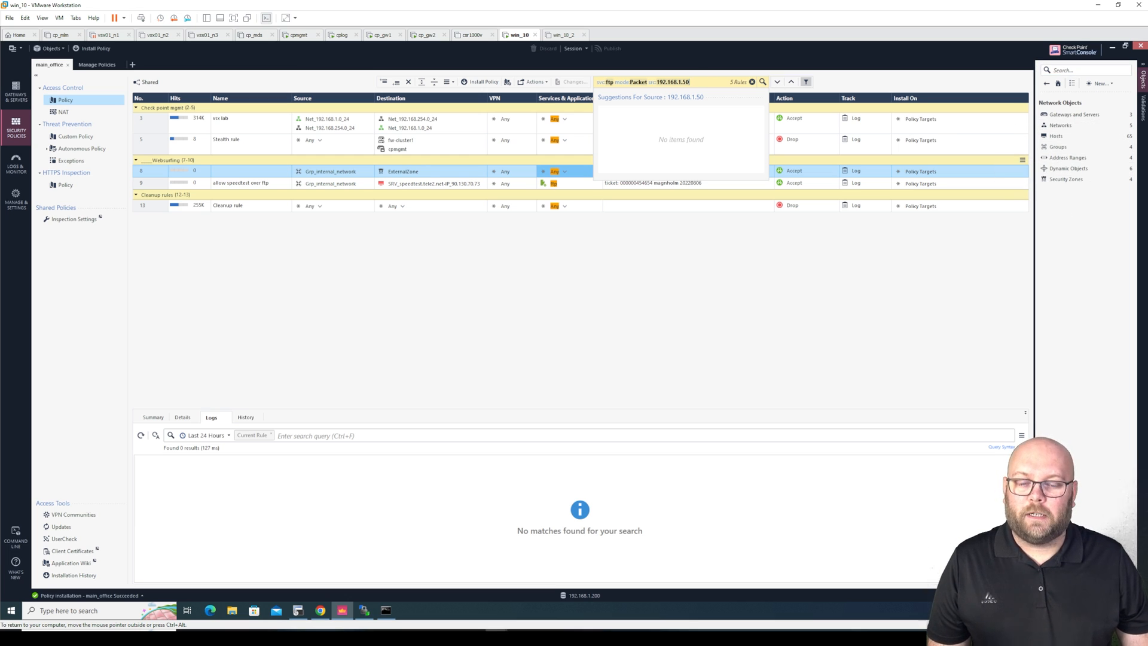
{"action": "key", "text": "Return"}
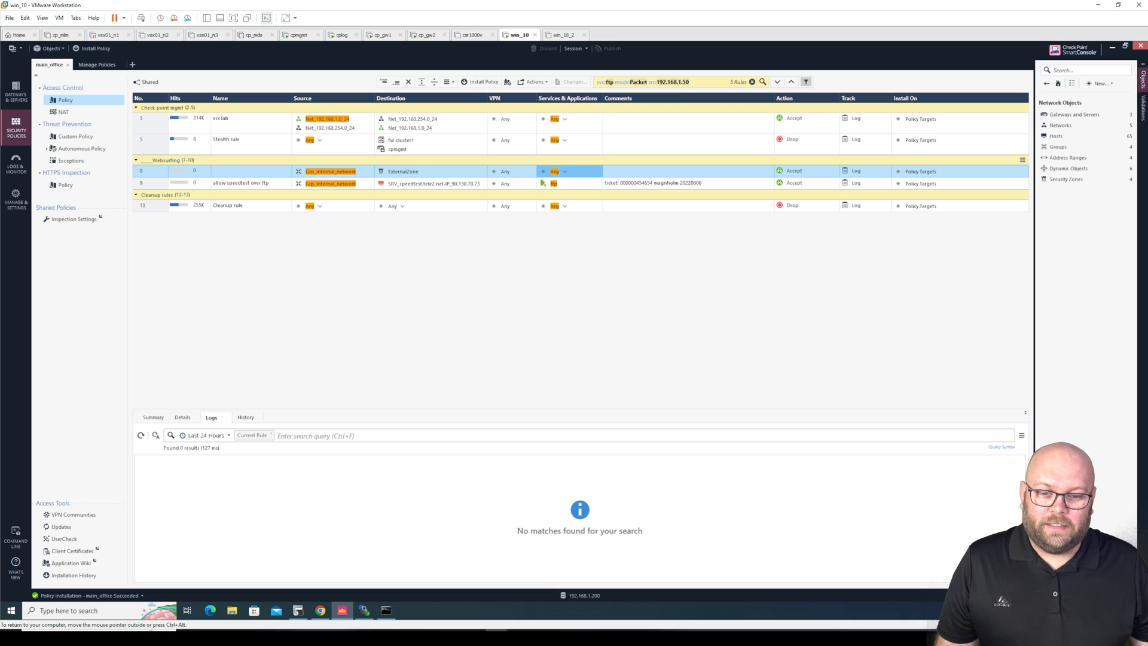
{"action": "mouse_move", "coordinate": [338, 176]}
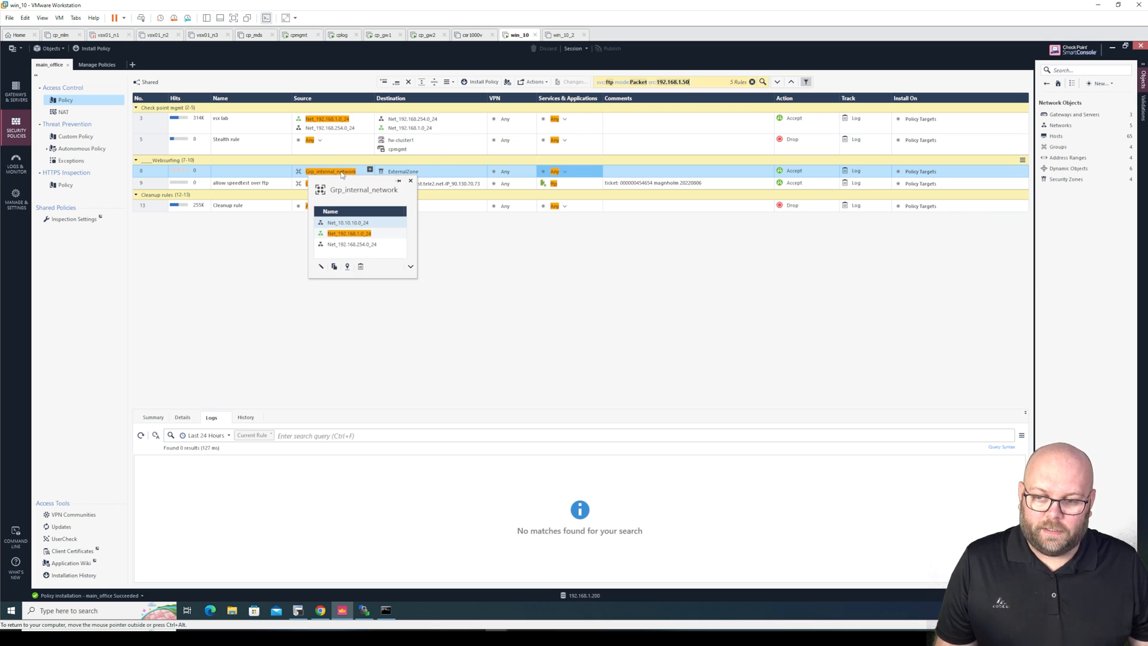
{"action": "mouse_move", "coordinate": [332, 123]}
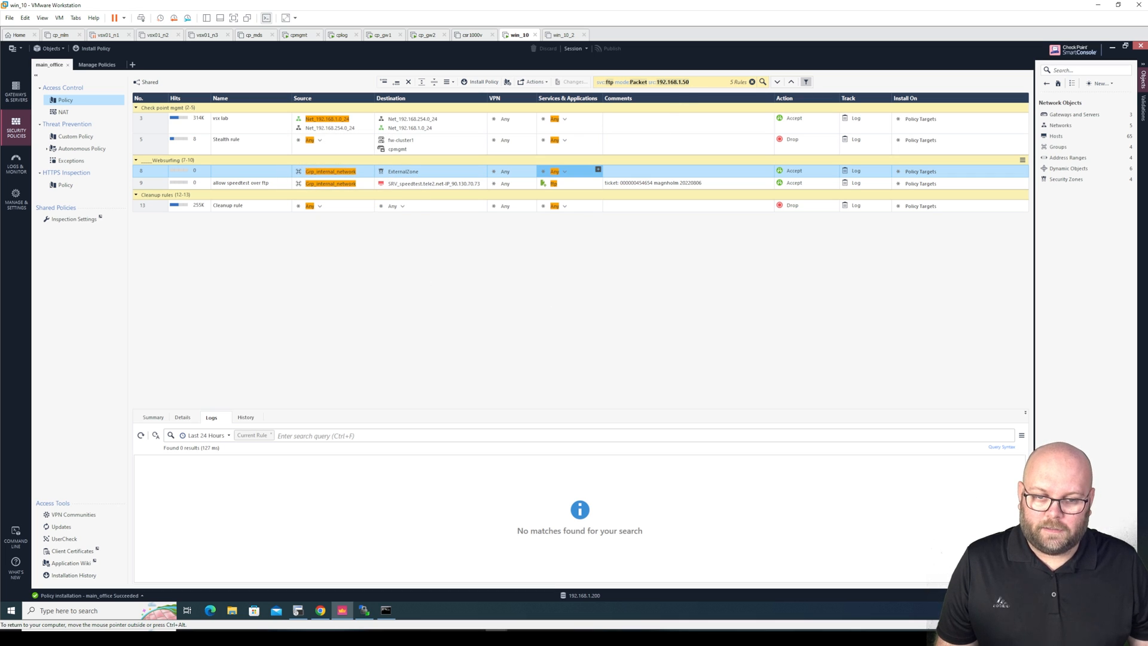
Remove the packet-mode term from the search query
{"action": "left_click", "coordinate": [646, 82]}
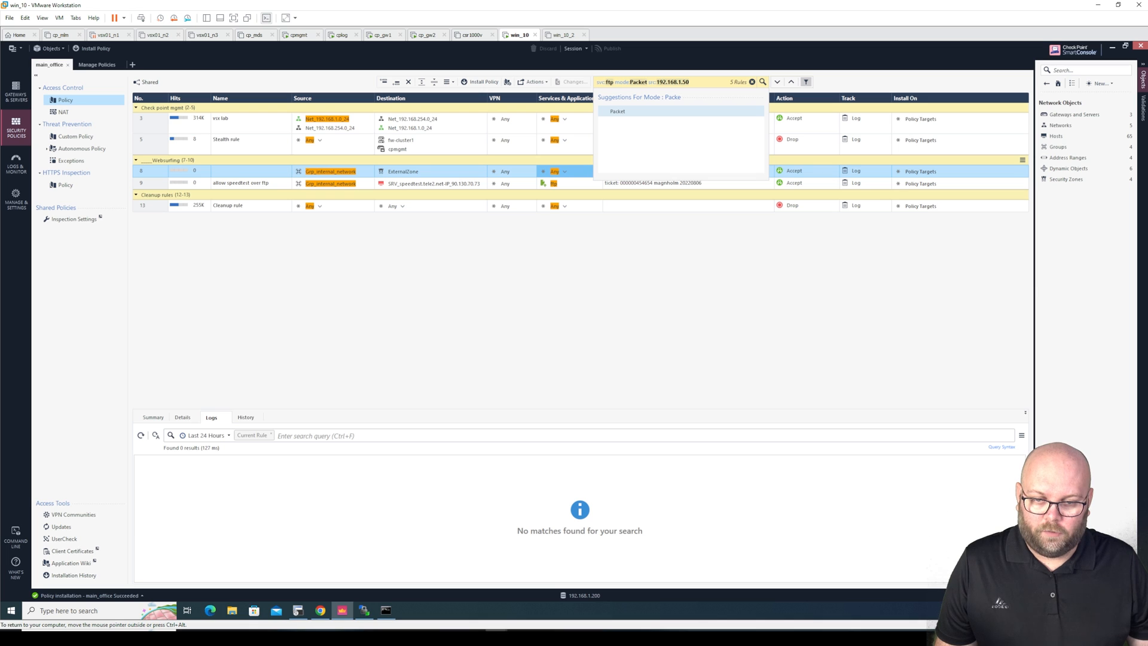
{"action": "key", "text": "BackSpace"}
{"action": "key", "text": "BackSpace"}
{"action": "key", "text": "BackSpace"}
{"action": "key", "text": "BackSpace"}
{"action": "key", "text": "BackSpace"}
{"action": "key", "text": "BackSpace"}
{"action": "key", "text": "BackSpace"}
{"action": "key", "text": "BackSpace"}
{"action": "key", "text": "BackSpace"}
{"action": "key", "text": "BackSpace"}
{"action": "key", "text": "BackSpace"}
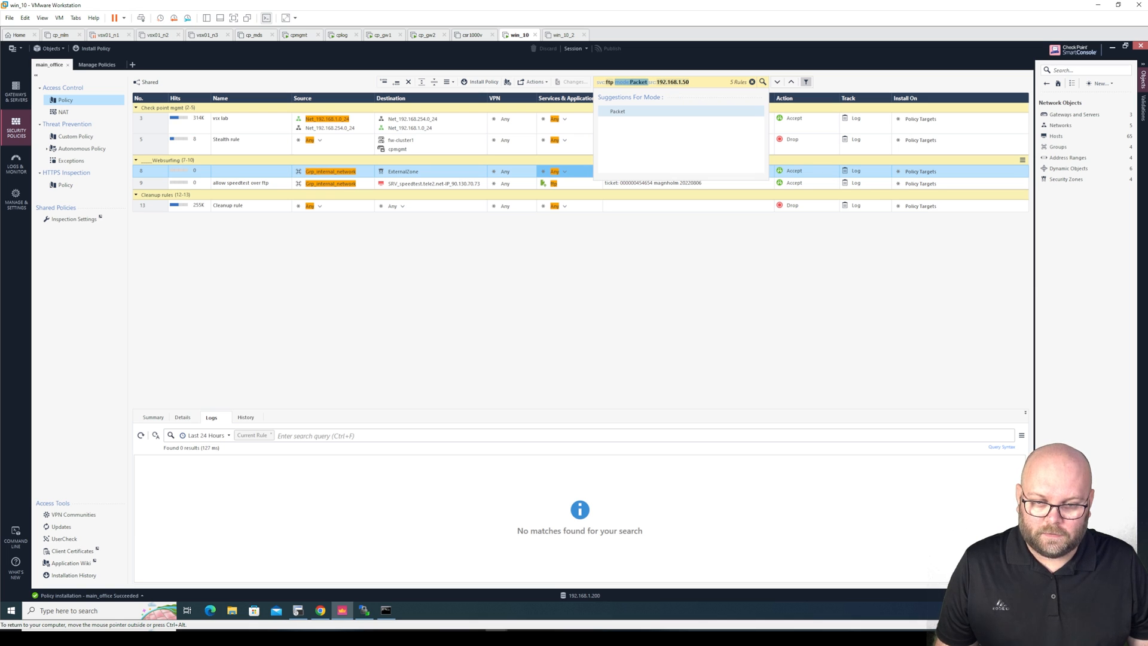
{"action": "left_click", "coordinate": [669, 82]}
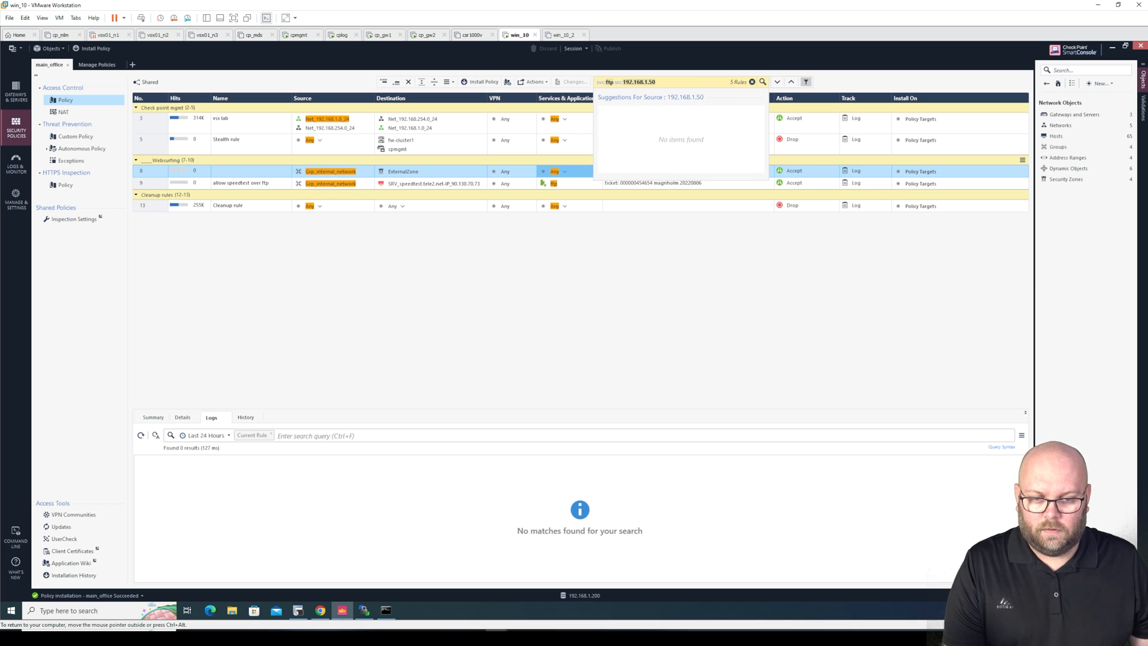
Apply the src:192.168.1.50 search, then replace svc:ftp with destination 8.8.8.8
{"action": "key", "text": "Return"}
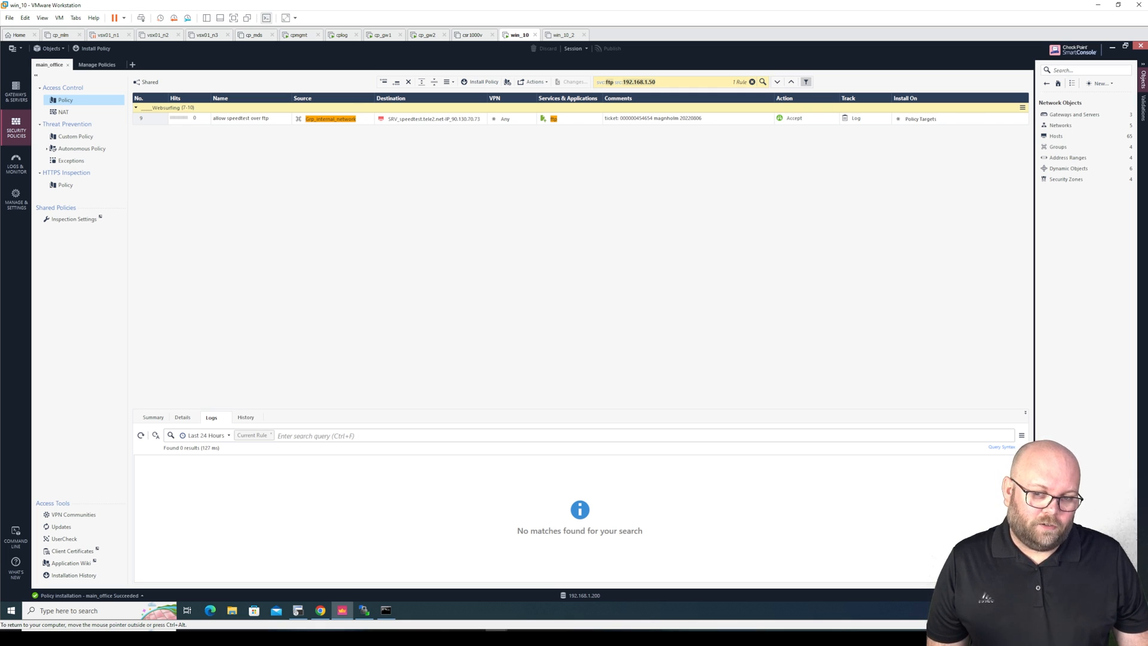
{"action": "left_click_drag", "start_coordinate": [615, 82], "coordinate": [597, 81]}
{"action": "key", "text": "BackSpace"}
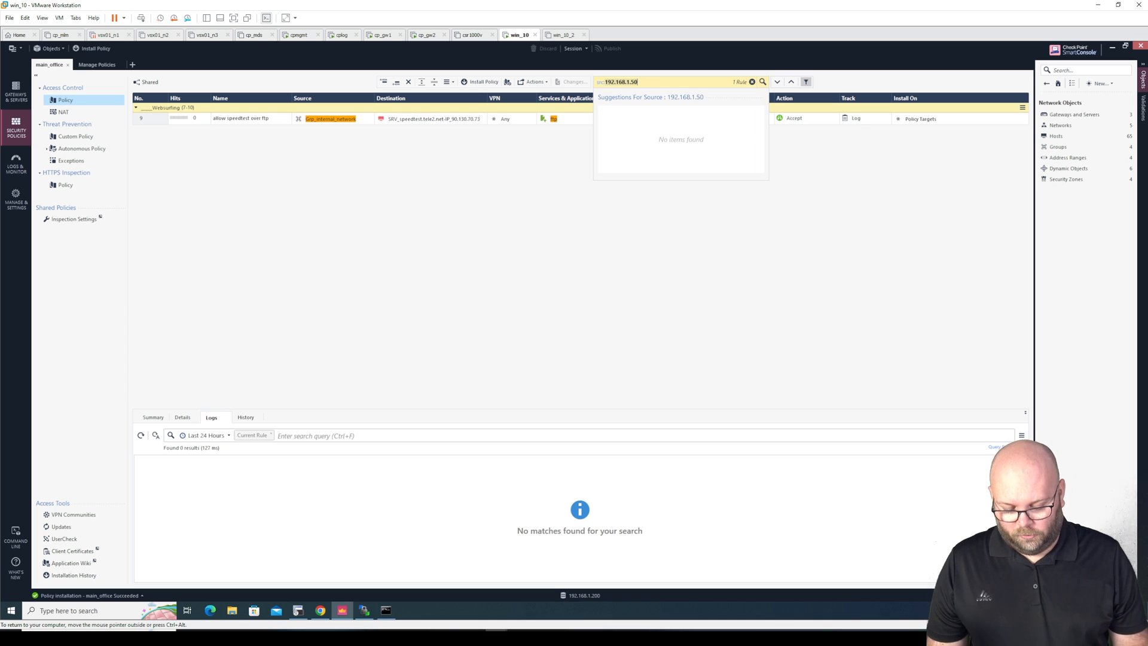
{"action": "type", "text": "dst"}
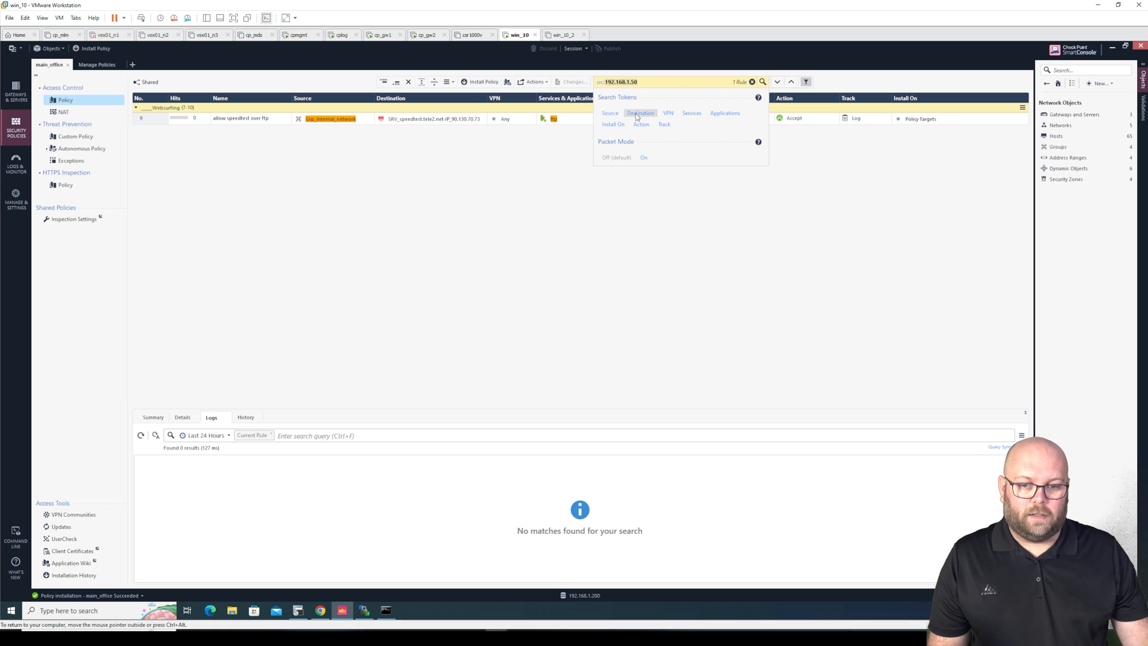
{"action": "left_click", "coordinate": [639, 113]}
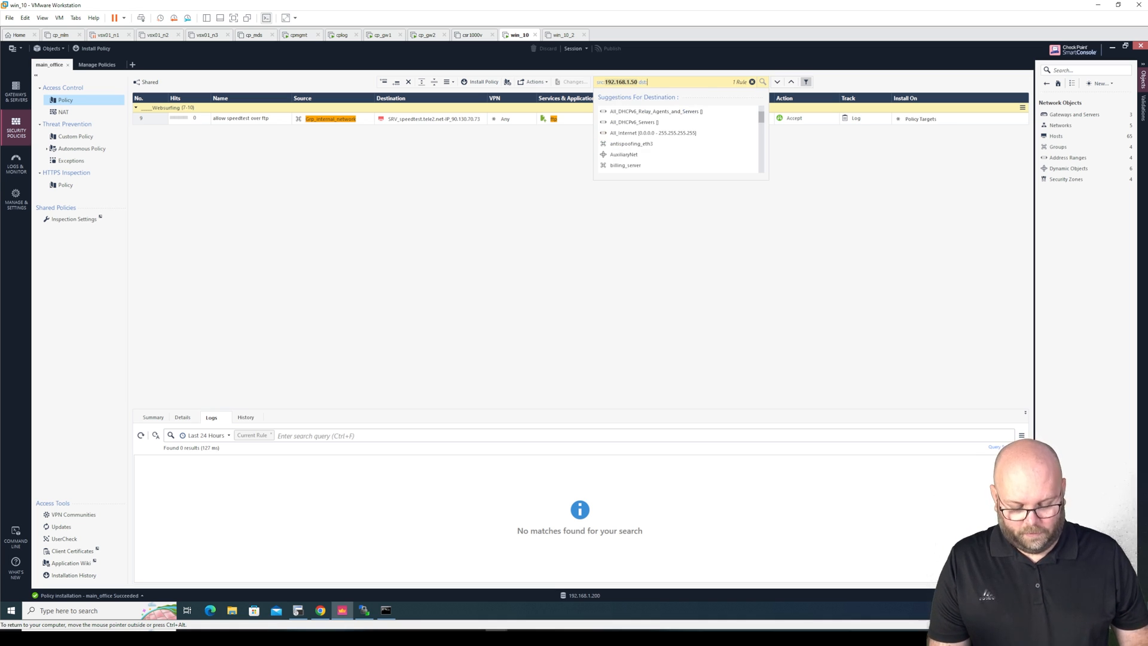
{"action": "type", "text": "8.8.8.8"}
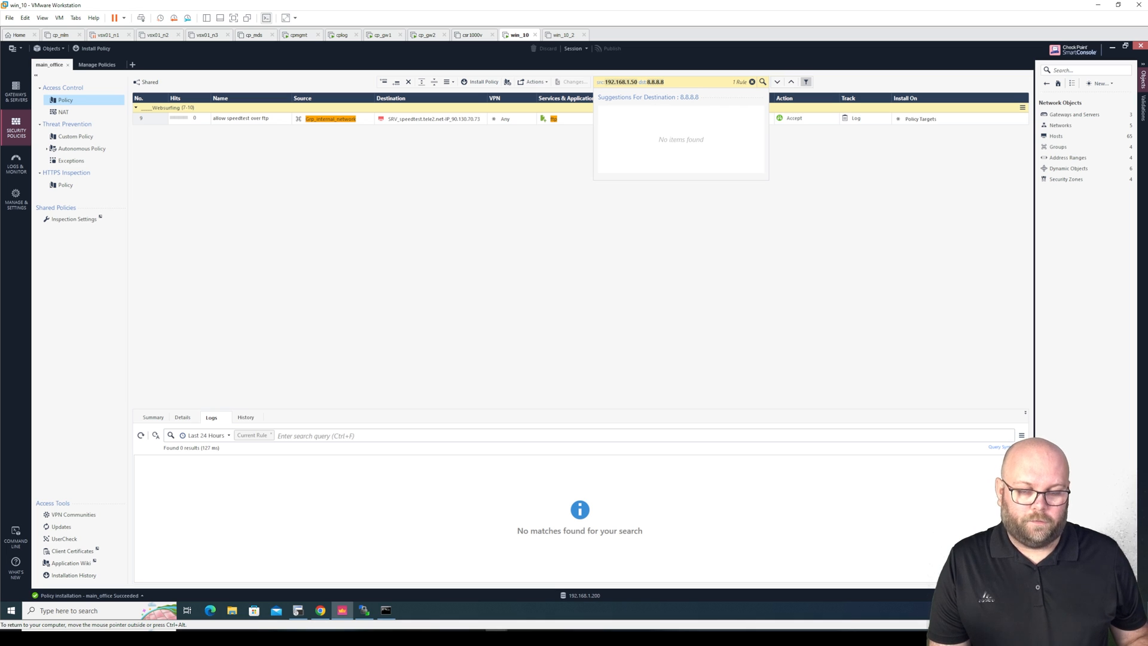
{"action": "key", "text": "Return"}
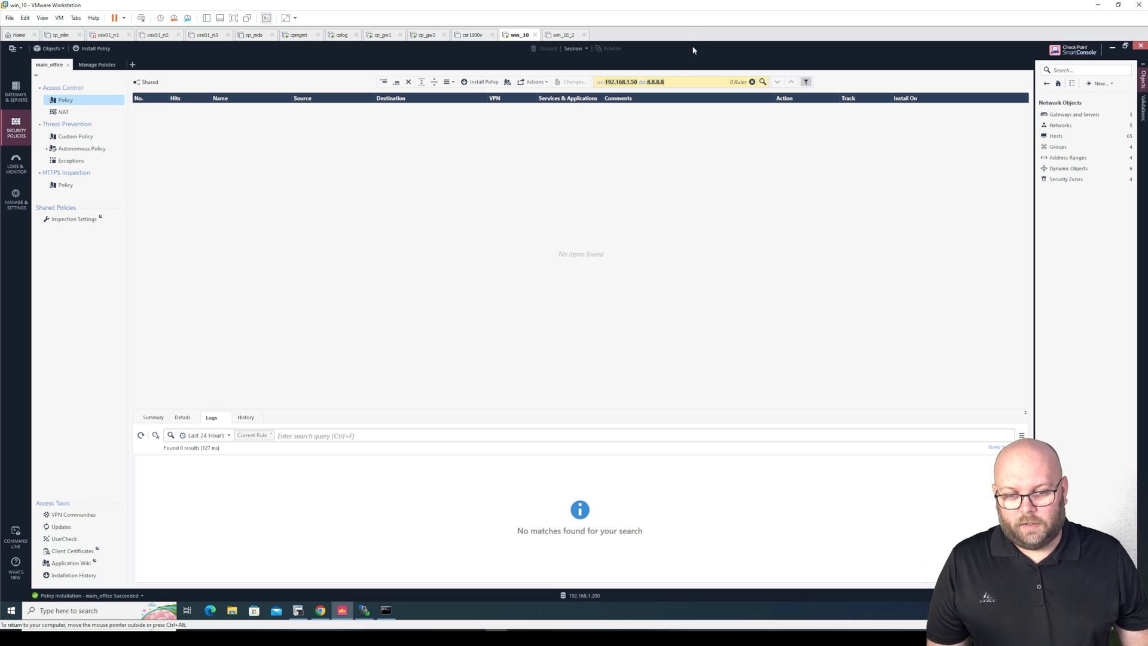
Delete the dst:8.8.8.8 term, leaving only src:192.168.1.50 in the search
{"action": "left_click", "coordinate": [677, 81]}
{"action": "left_click_drag", "start_coordinate": [675, 82], "coordinate": [638, 82]}
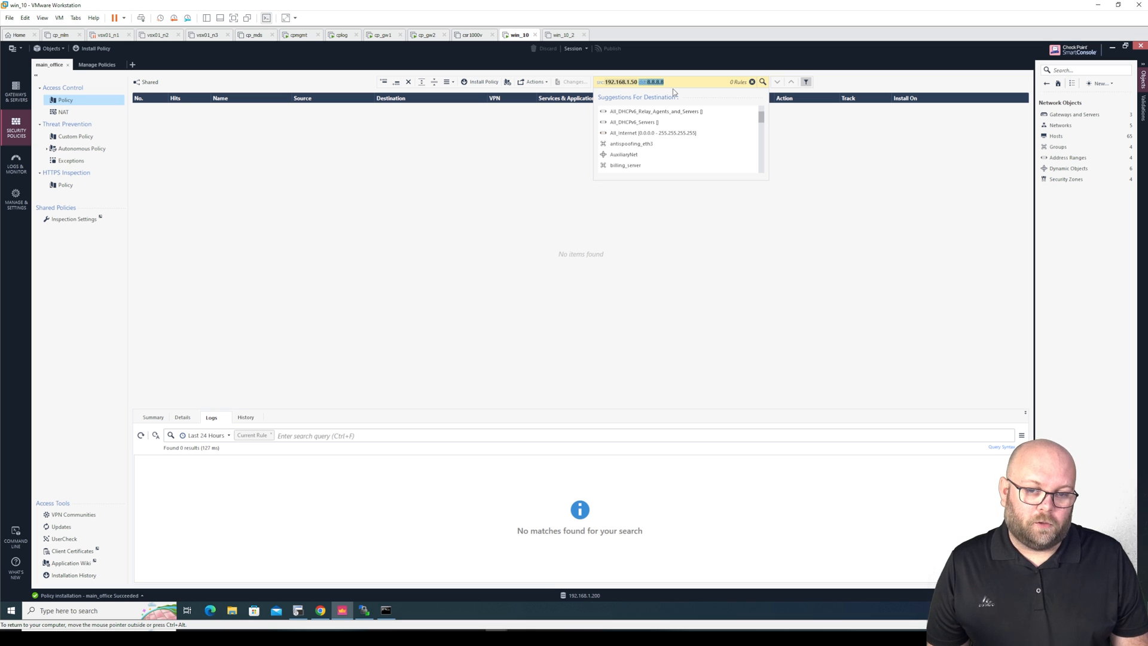
{"action": "key", "text": "BackSpace"}
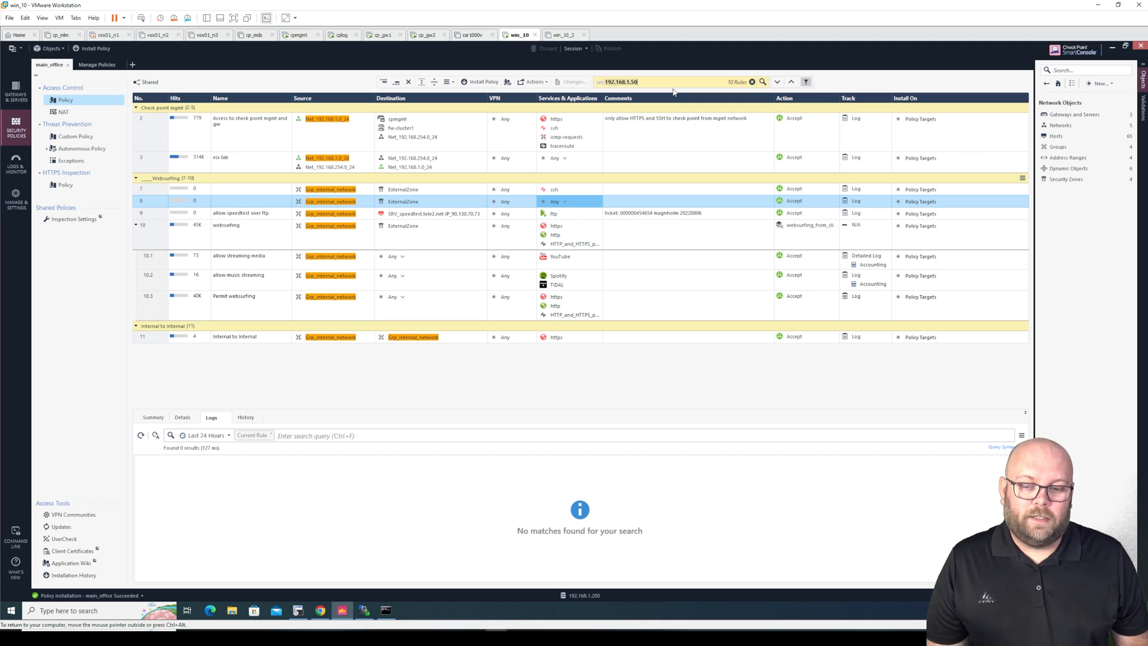
{"action": "mouse_move", "coordinate": [402, 206]}
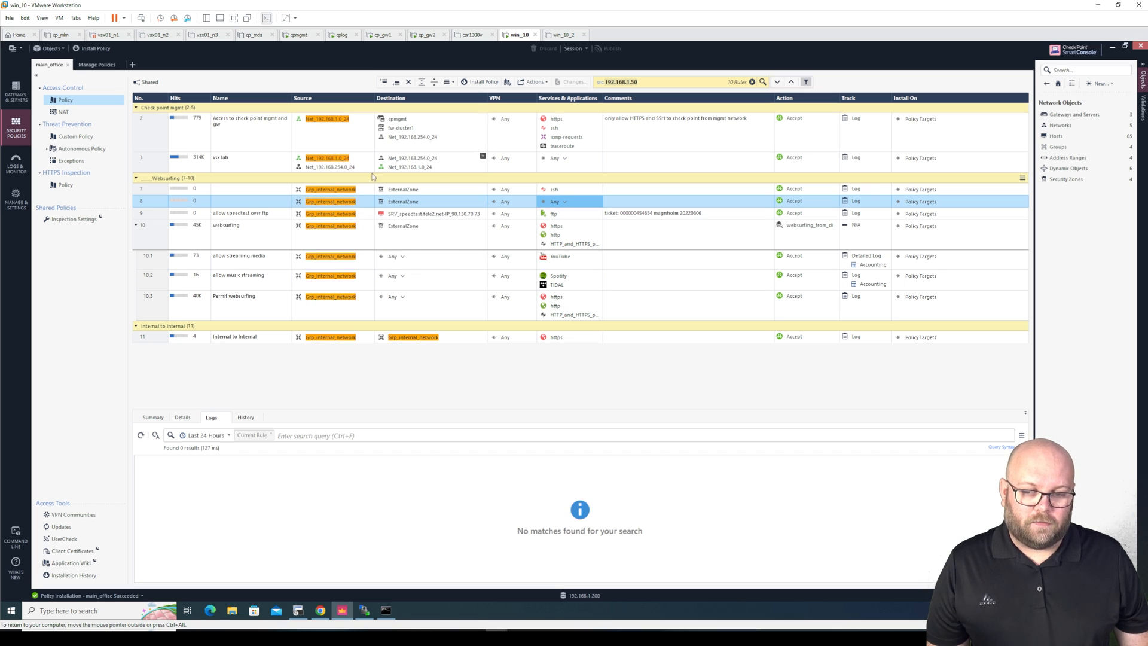
Create a new host object named ip_8.8.8.8 with IPv4 address 8.8.8.8
{"action": "left_click", "coordinate": [1057, 115]}
{"action": "left_click", "coordinate": [1046, 84]}
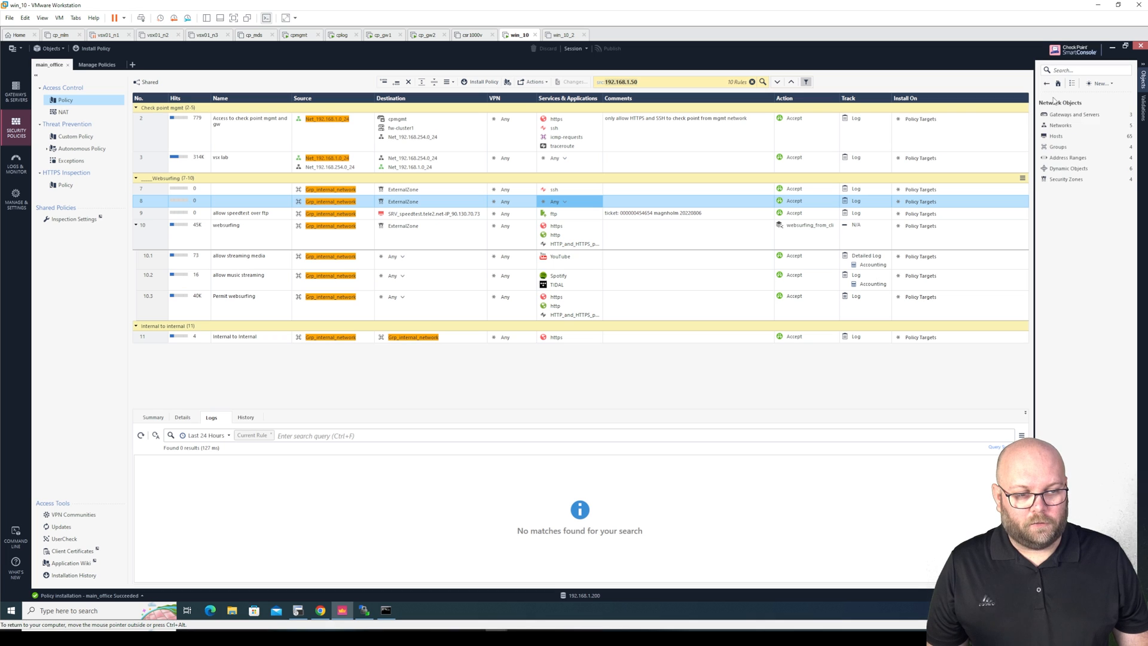
{"action": "left_click", "coordinate": [1056, 136]}
{"action": "left_click", "coordinate": [1099, 83]}
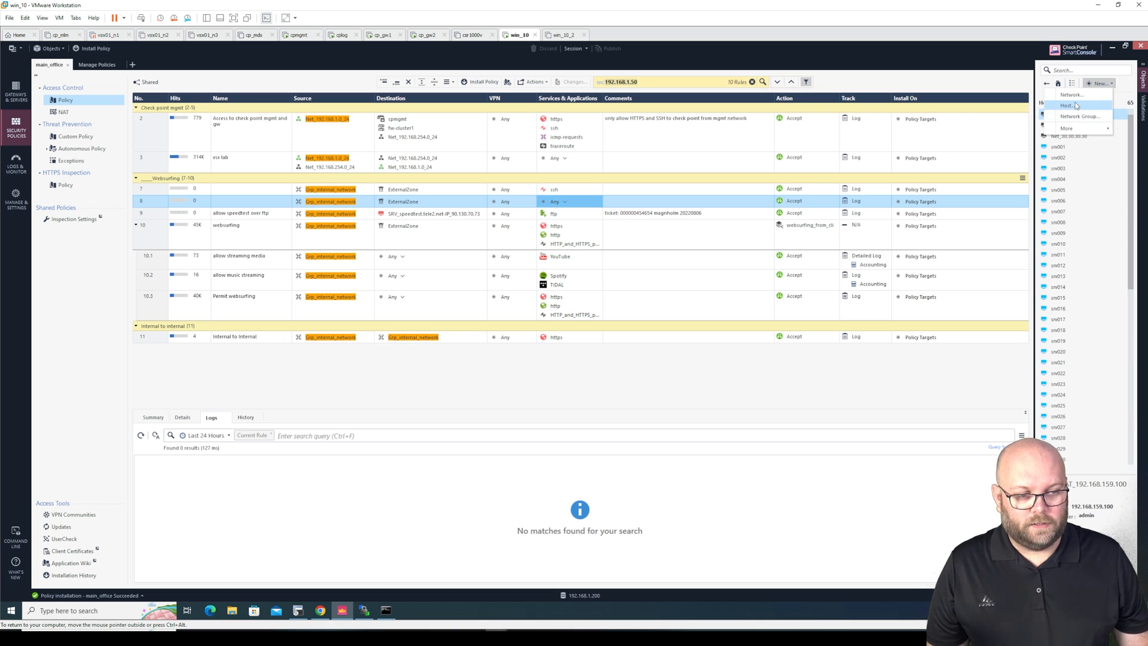
{"action": "left_click", "coordinate": [1076, 106]}
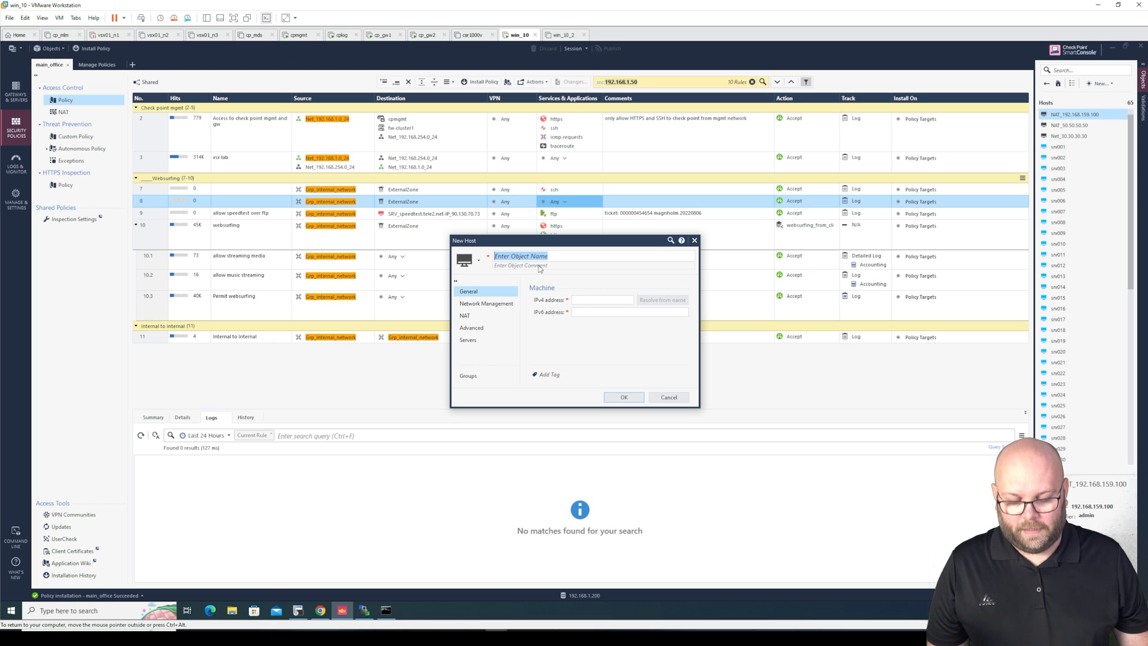
{"action": "type", "text": "ip_"}
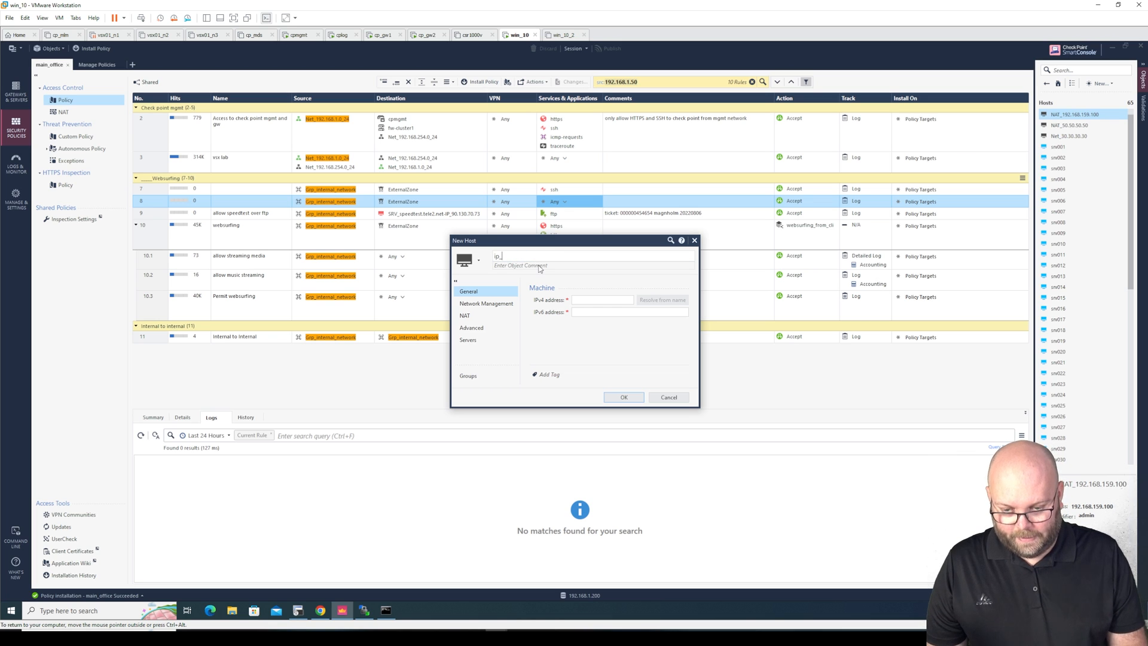
{"action": "type", "text": "8.8.8."}
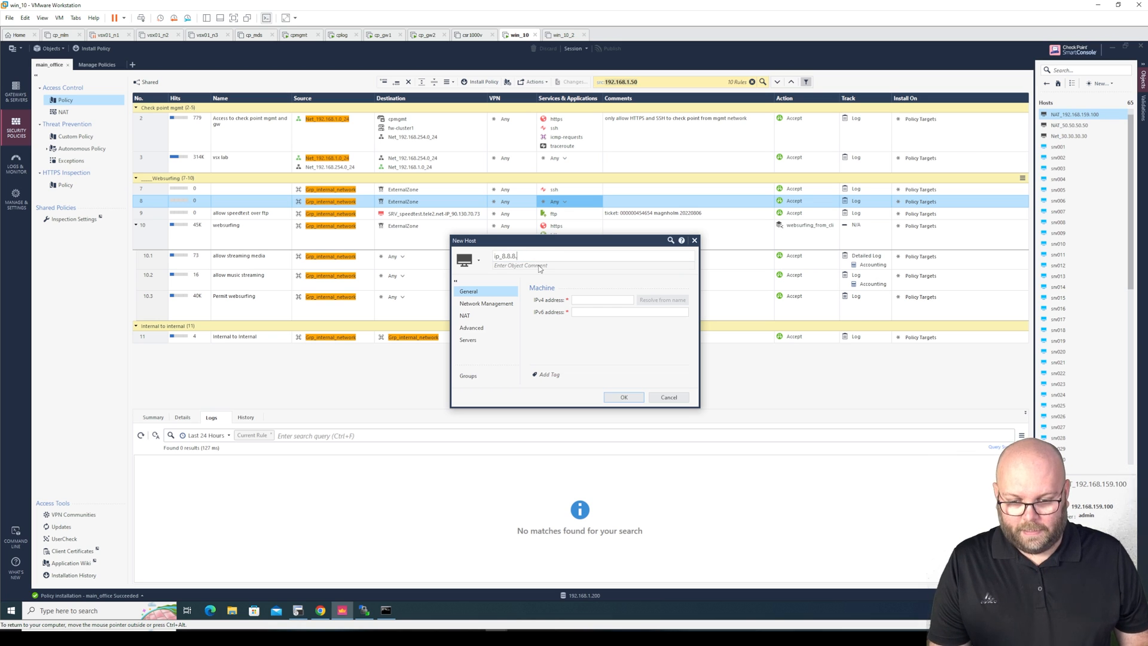
{"action": "type", "text": "8"}
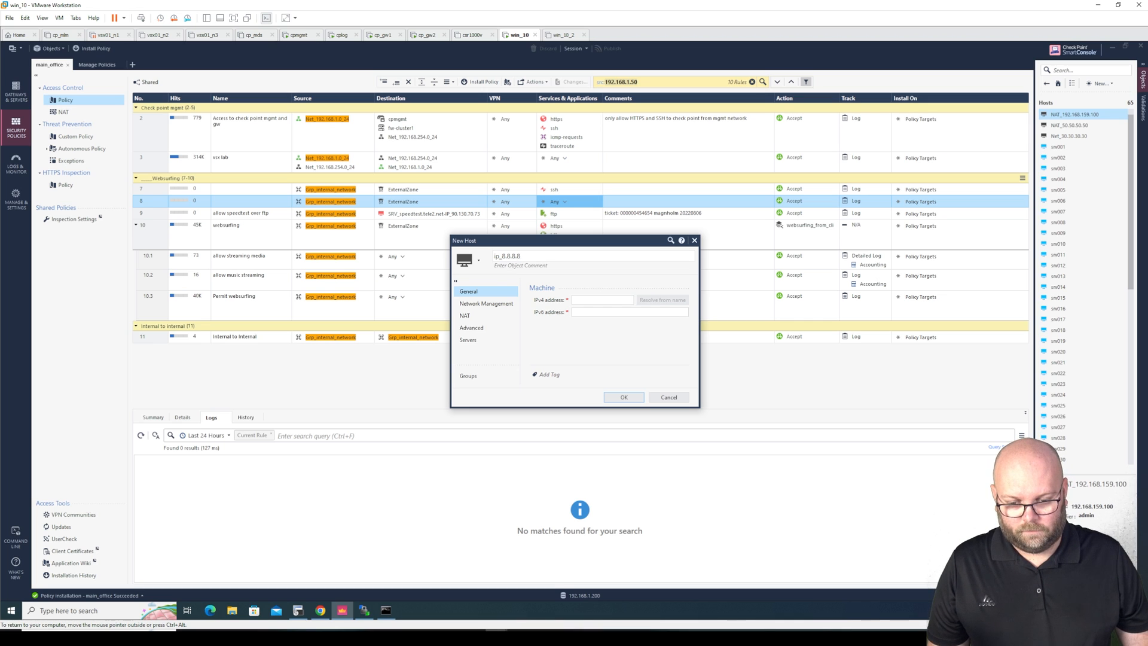
{"action": "key", "text": "Tab"}
{"action": "type", "text": "8.8.8.8"}
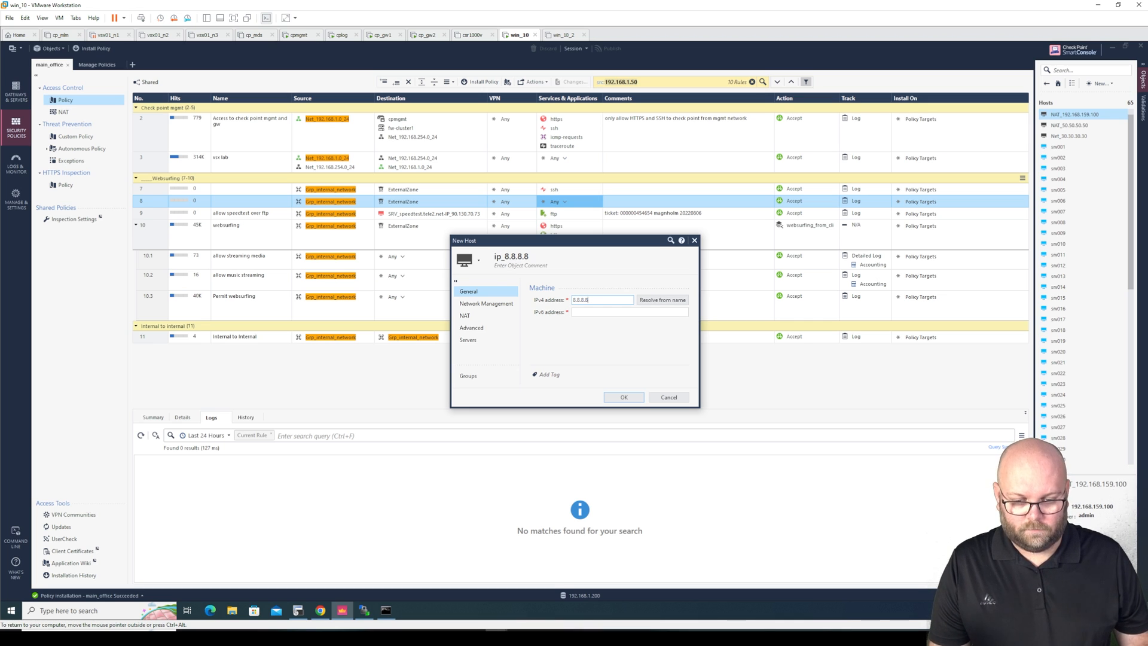
Set the host colour to red, rename it google_8.8.8.8, save it, and publish the session
{"action": "left_click", "coordinate": [478, 261]}
{"action": "left_click", "coordinate": [441, 346]}
{"action": "left_click", "coordinate": [519, 266]}
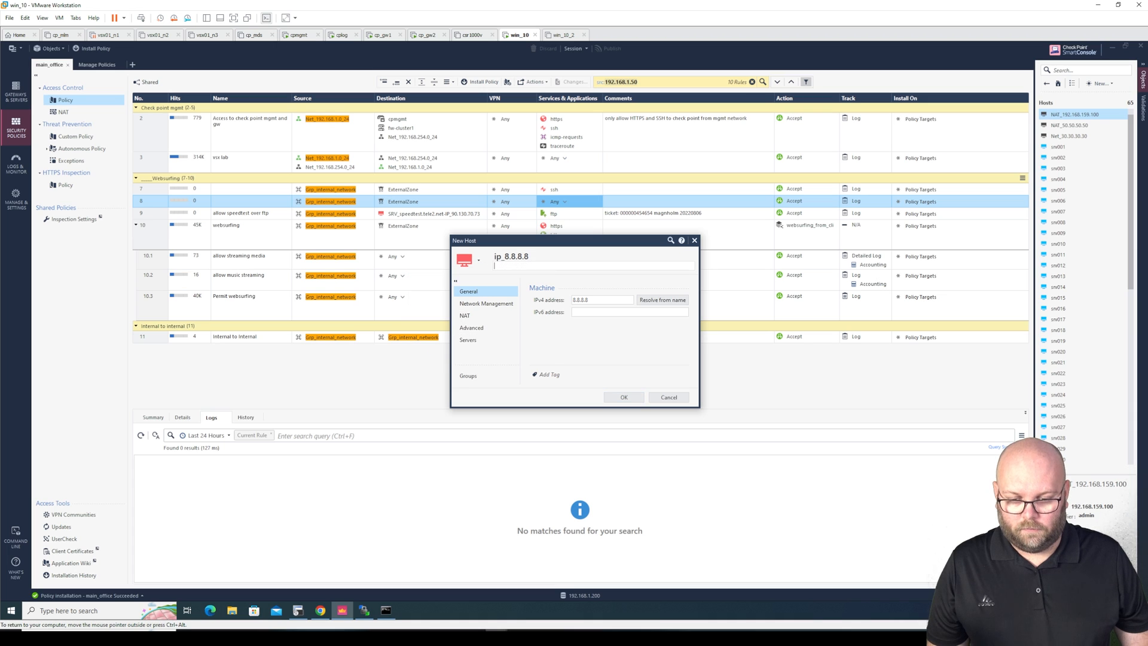
{"action": "left_click", "coordinate": [501, 257]}
{"action": "left_click_drag", "start_coordinate": [500, 257], "coordinate": [488, 258]}
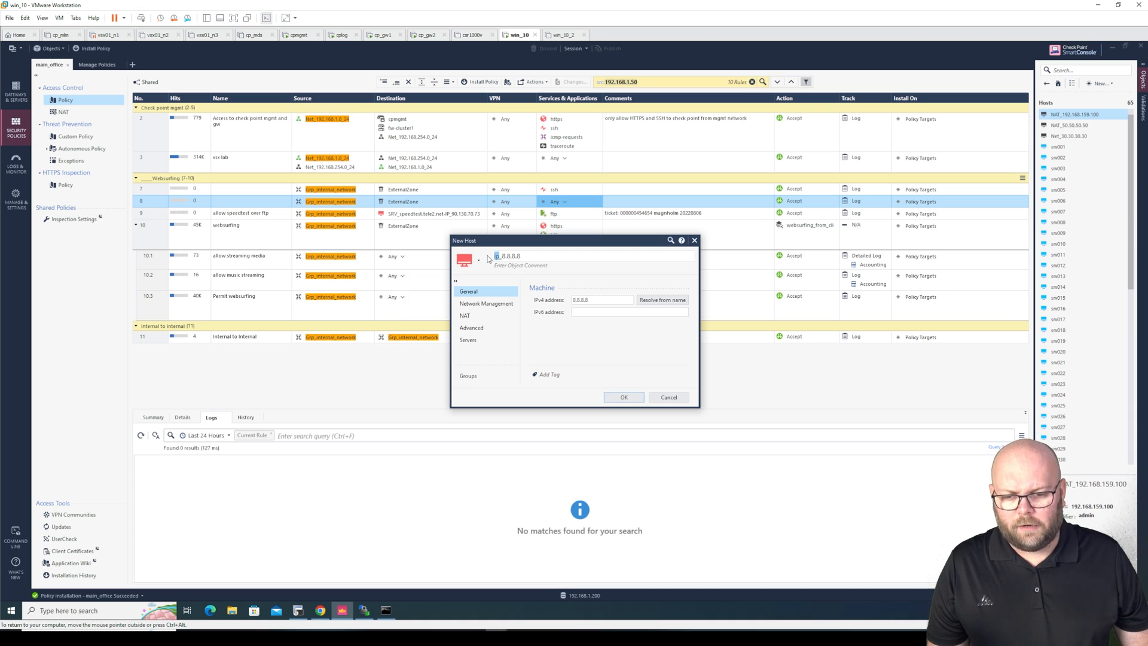
{"action": "type", "text": "google"}
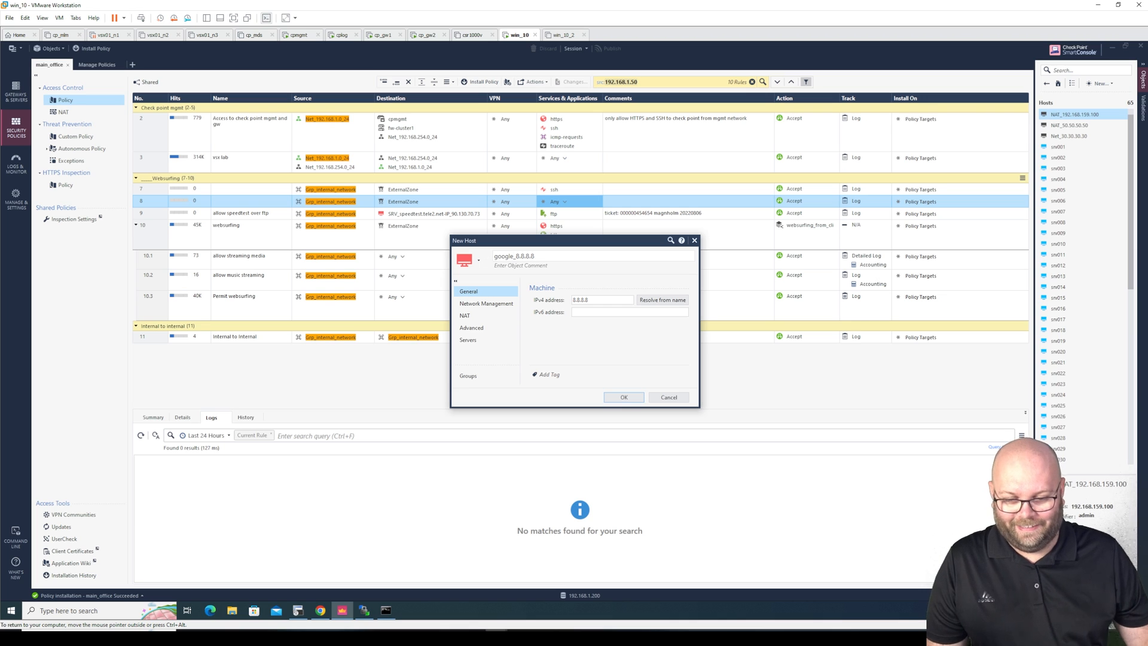
{"action": "left_click", "coordinate": [623, 396]}
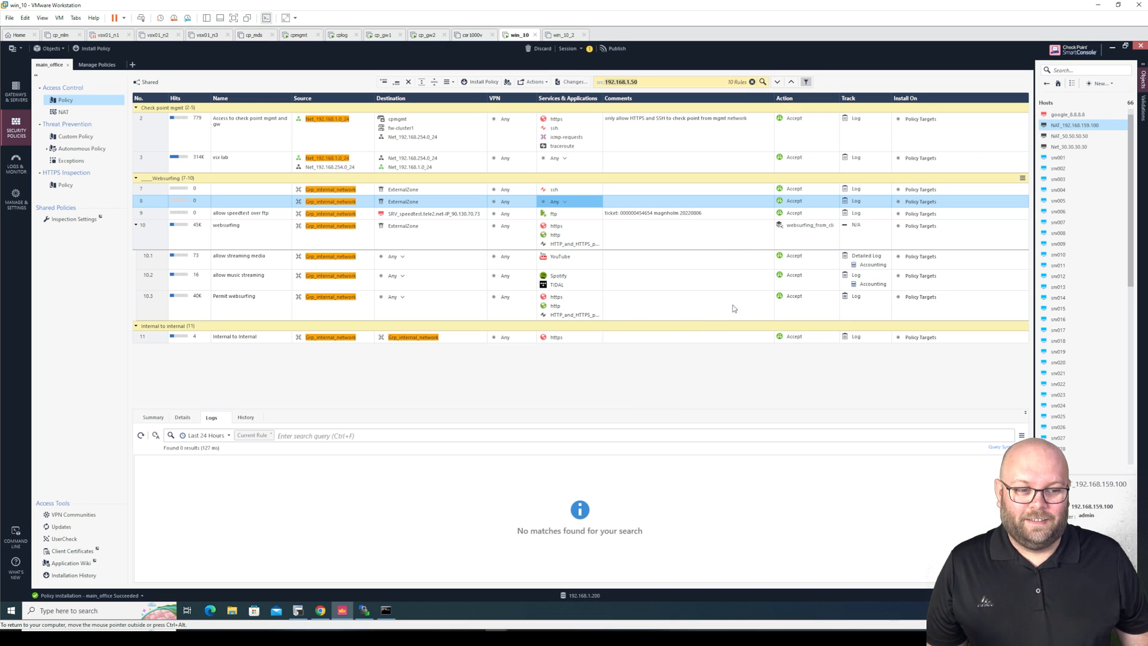
{"action": "left_click", "coordinate": [617, 49]}
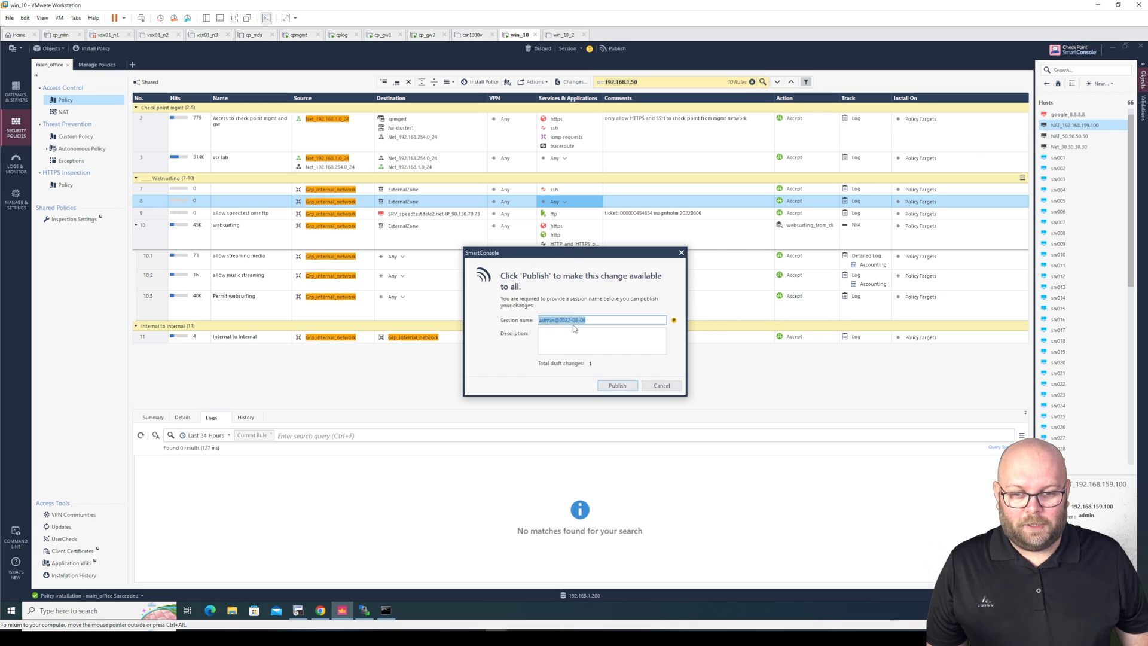
{"action": "left_click", "coordinate": [617, 385]}
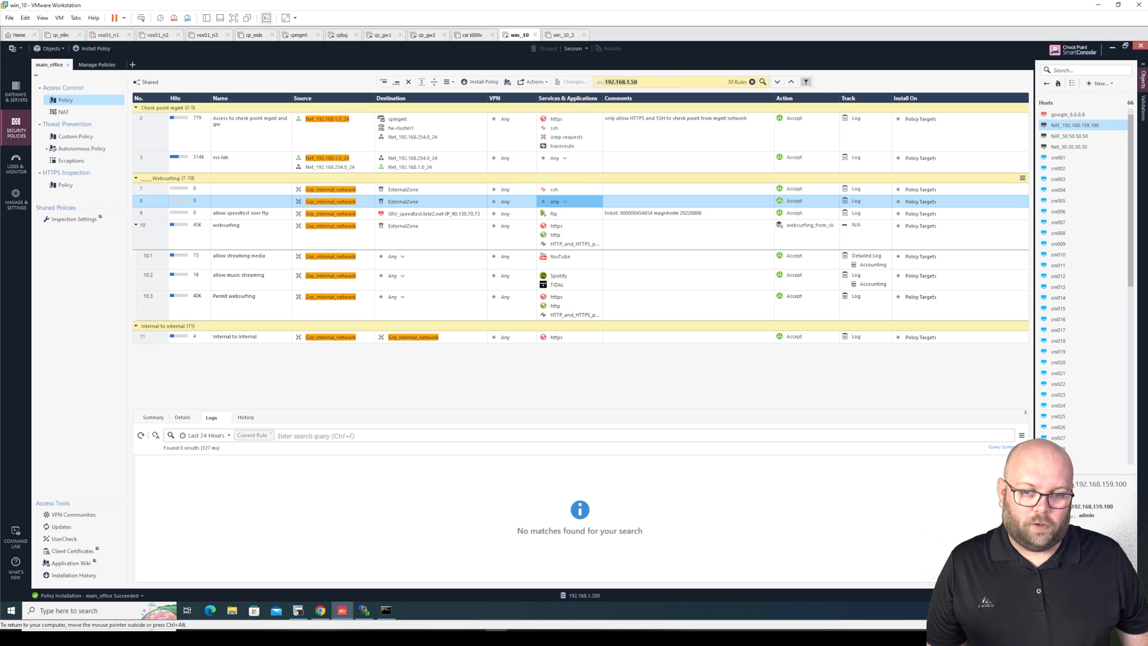
Search the rulebase for destination google_8.8.8.8, which finds 0 rules, then clear the search
{"action": "left_click", "coordinate": [638, 82]}
{"action": "left_click", "coordinate": [639, 113]}
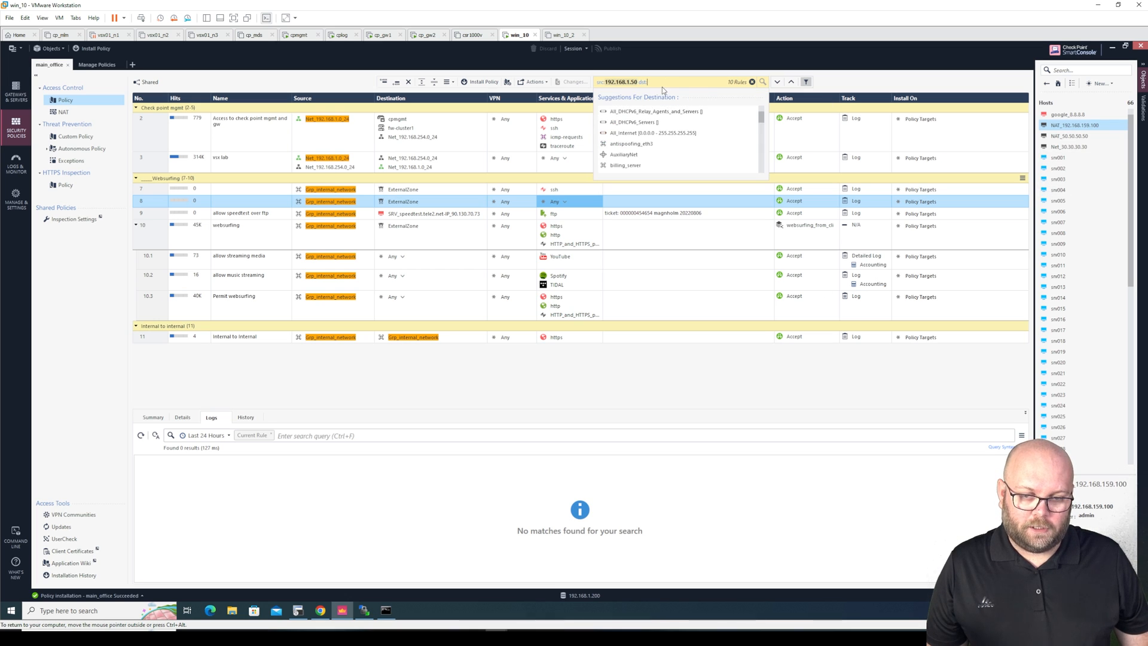
{"action": "type", "text": "8.8.8.8"}
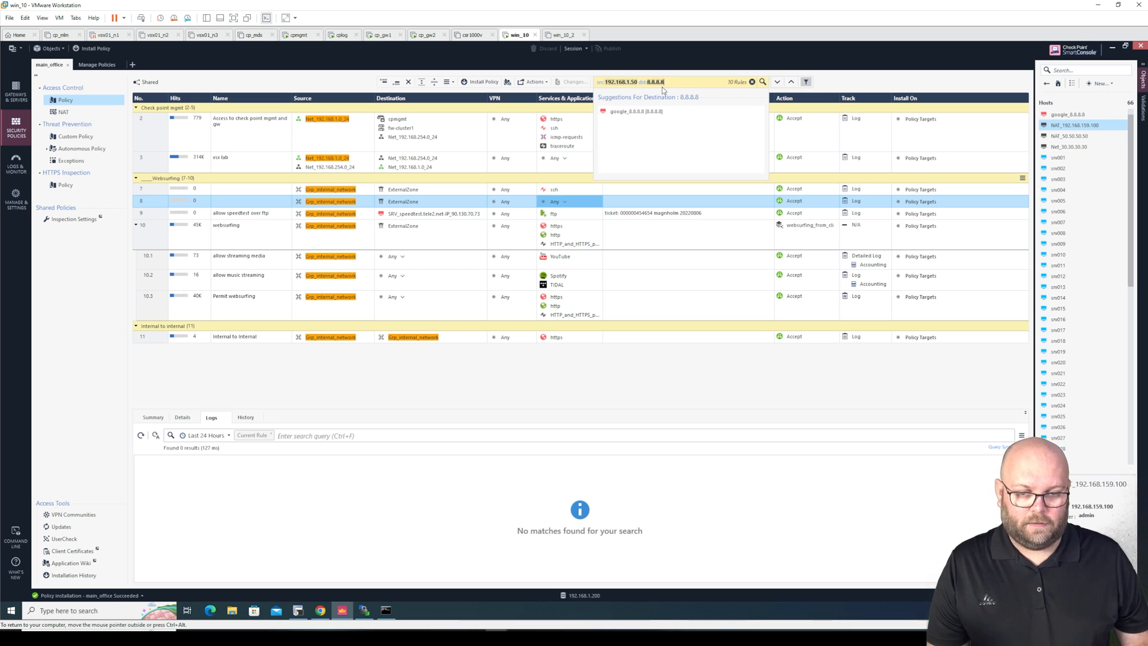
{"action": "left_click", "coordinate": [660, 113]}
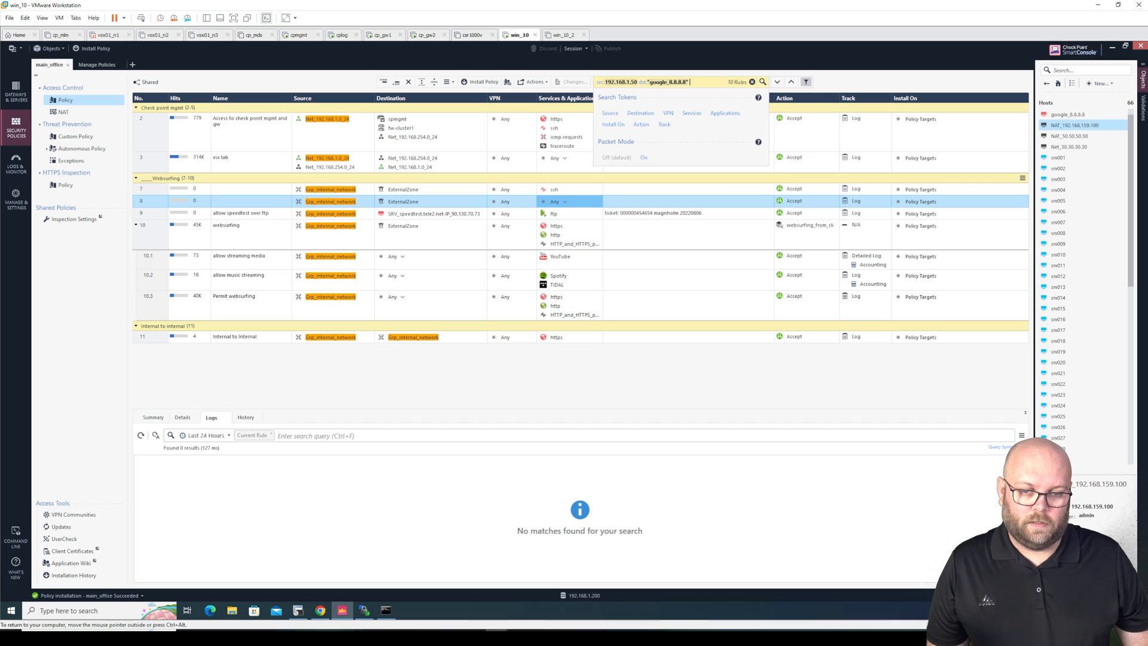
{"action": "key", "text": "Return"}
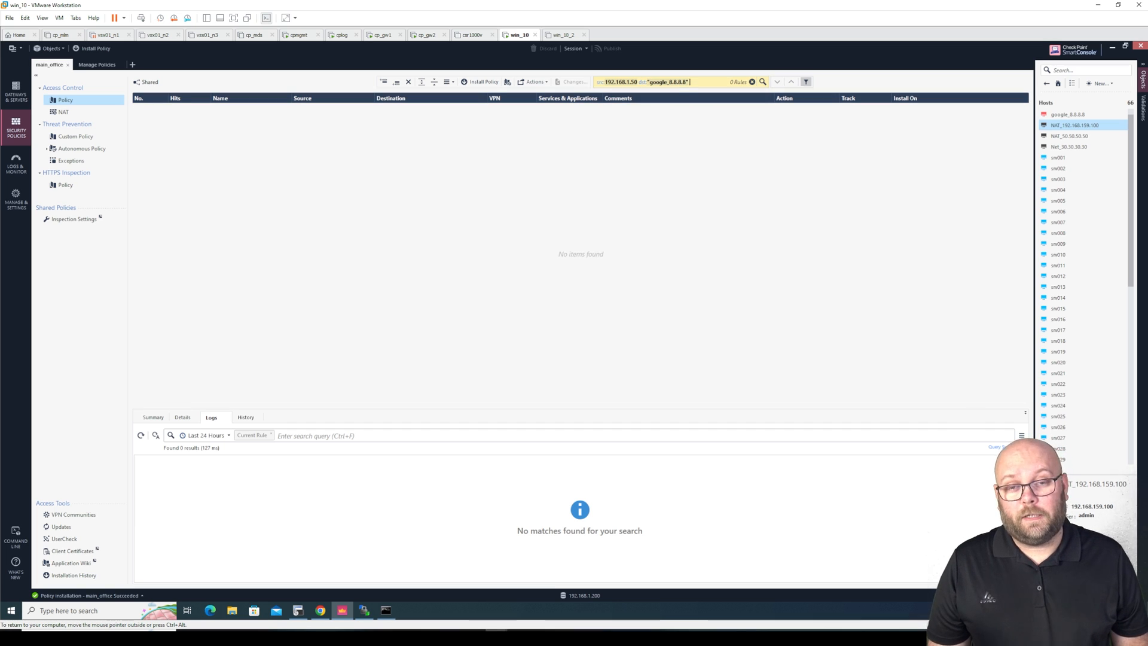
{"action": "left_click", "coordinate": [752, 83]}
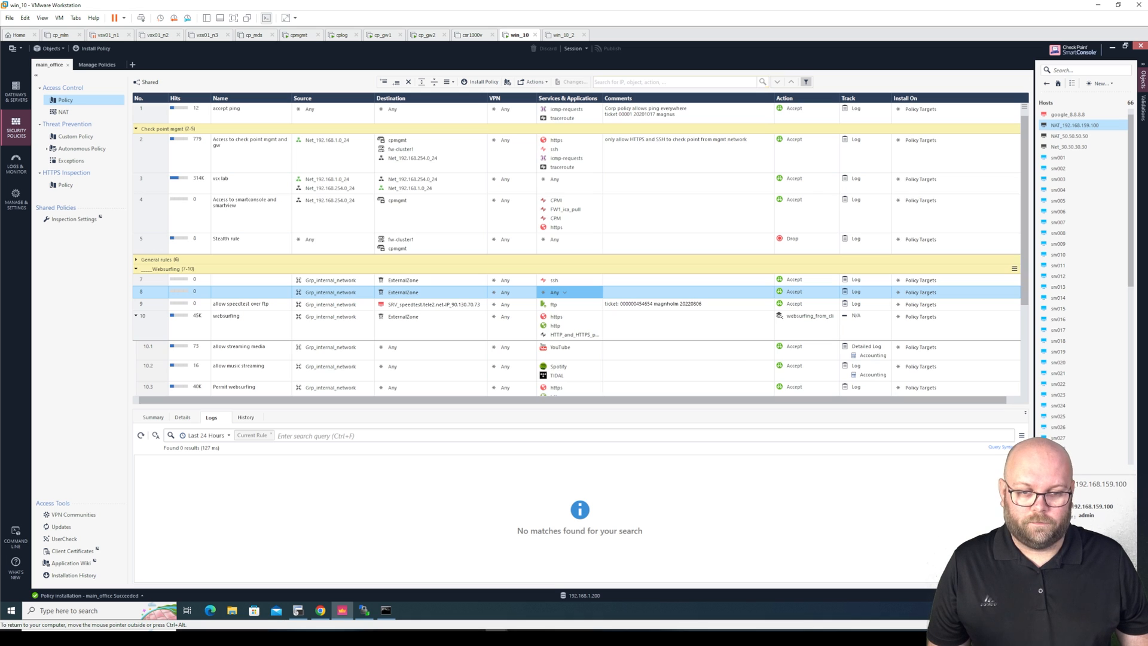
Replace ExternalZone with google_8.8.8.8 in rule 8's destination and publish the change
{"action": "left_click", "coordinate": [483, 291]}
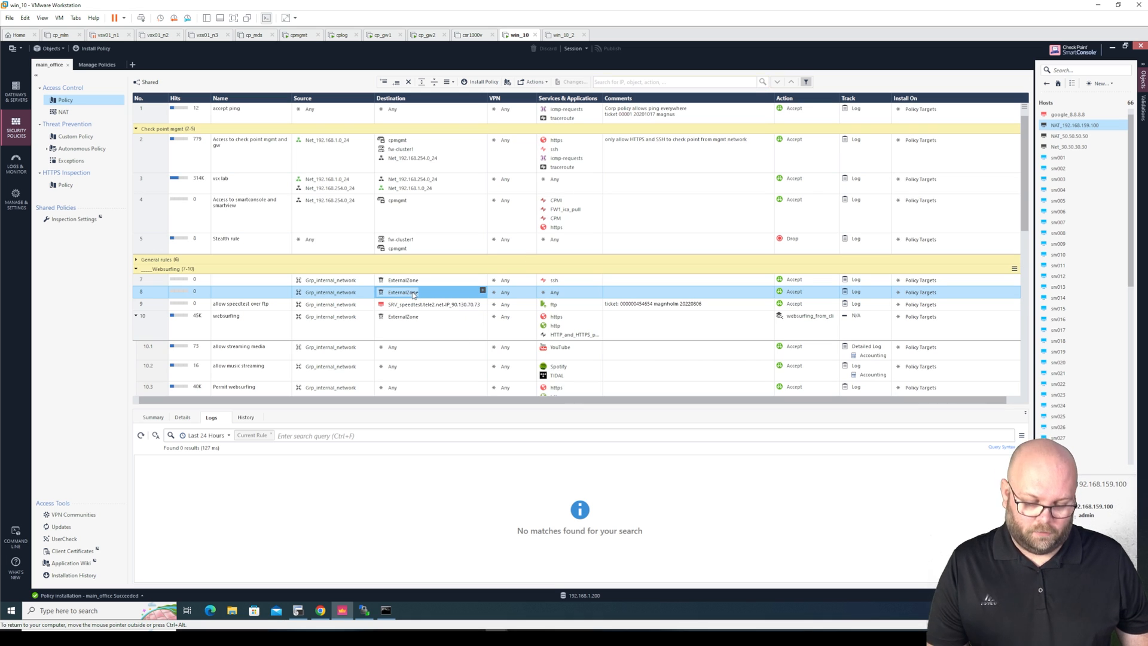
{"action": "left_click", "coordinate": [483, 291]}
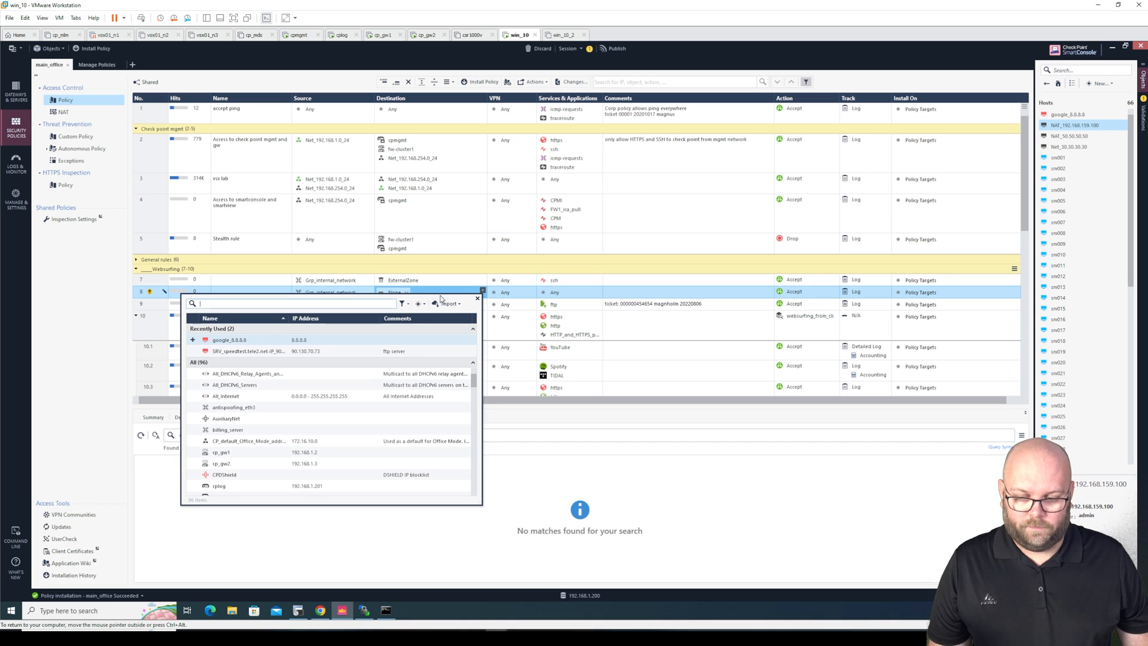
{"action": "left_click", "coordinate": [194, 339]}
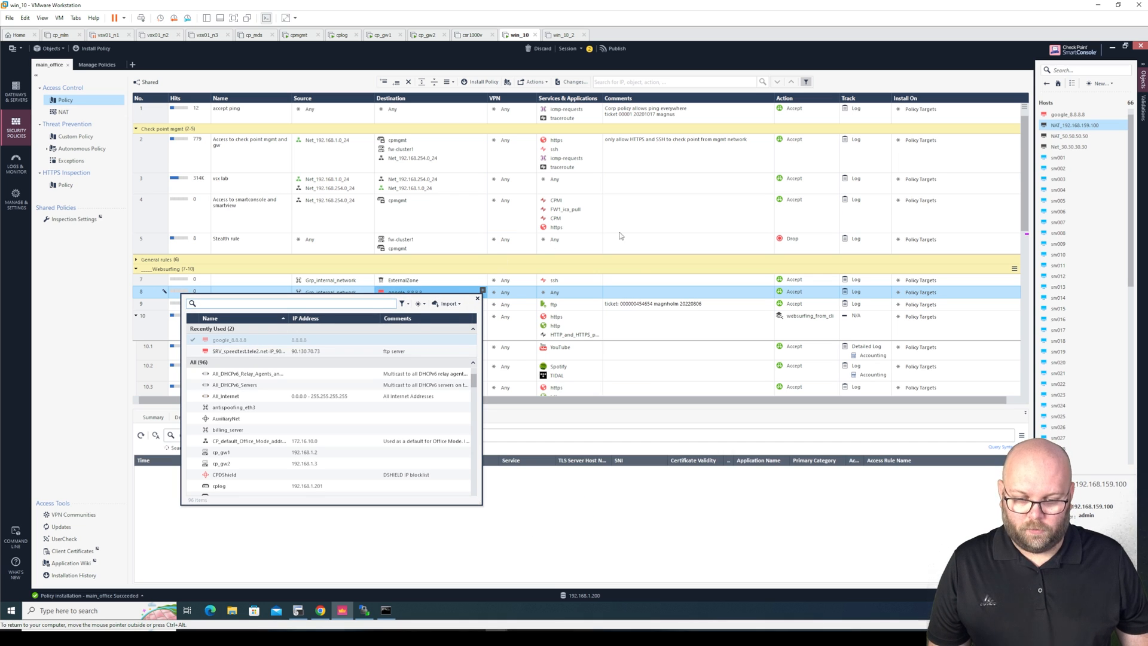
{"action": "left_click", "coordinate": [615, 51]}
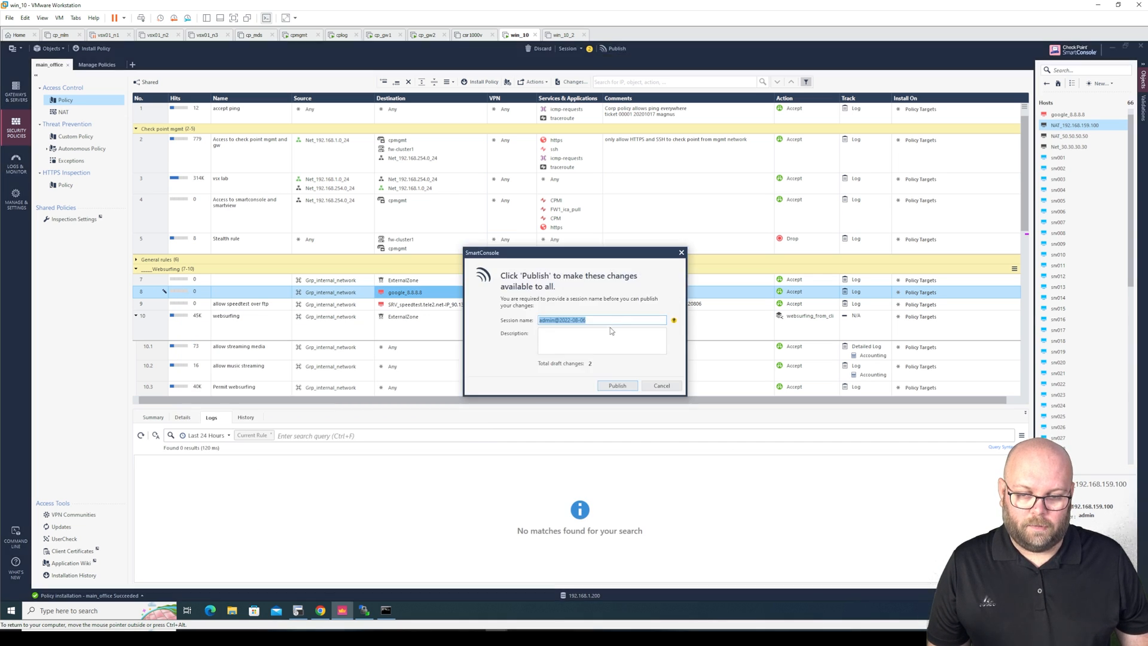
{"action": "left_click", "coordinate": [616, 384]}
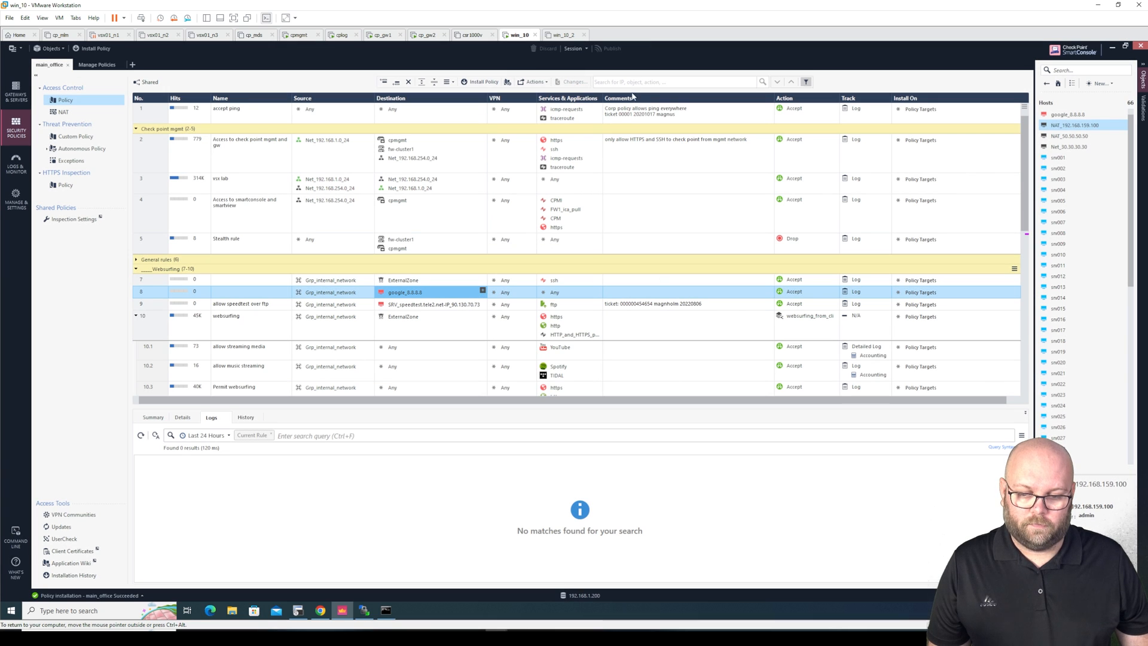
{"action": "left_click", "coordinate": [627, 82]}
Search rules for source 192.168.1.50 and destination google_8.8.8.8, matching only rule 8
{"action": "left_click", "coordinate": [609, 113]}
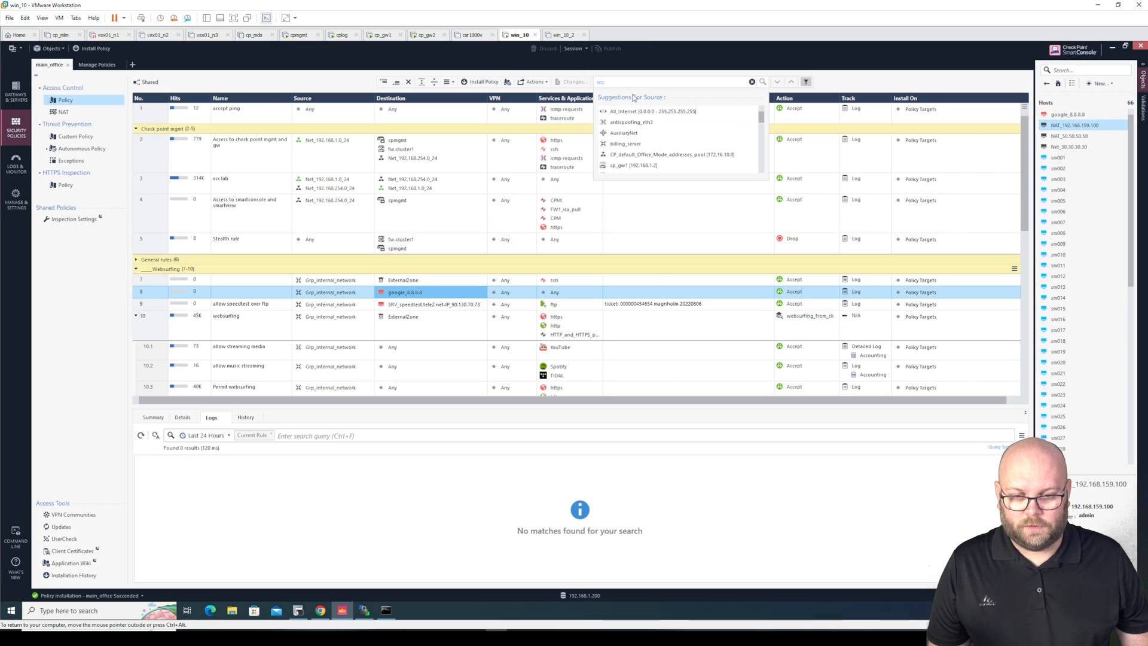
{"action": "type", "text": "19"}
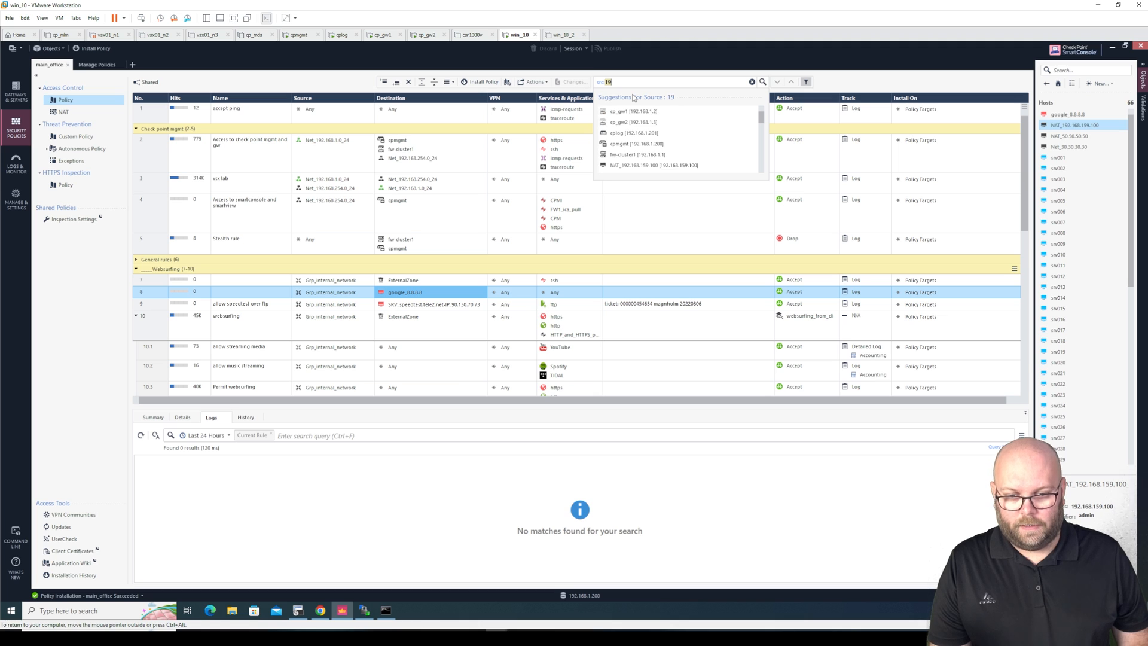
{"action": "type", "text": "2.168.1.50"}
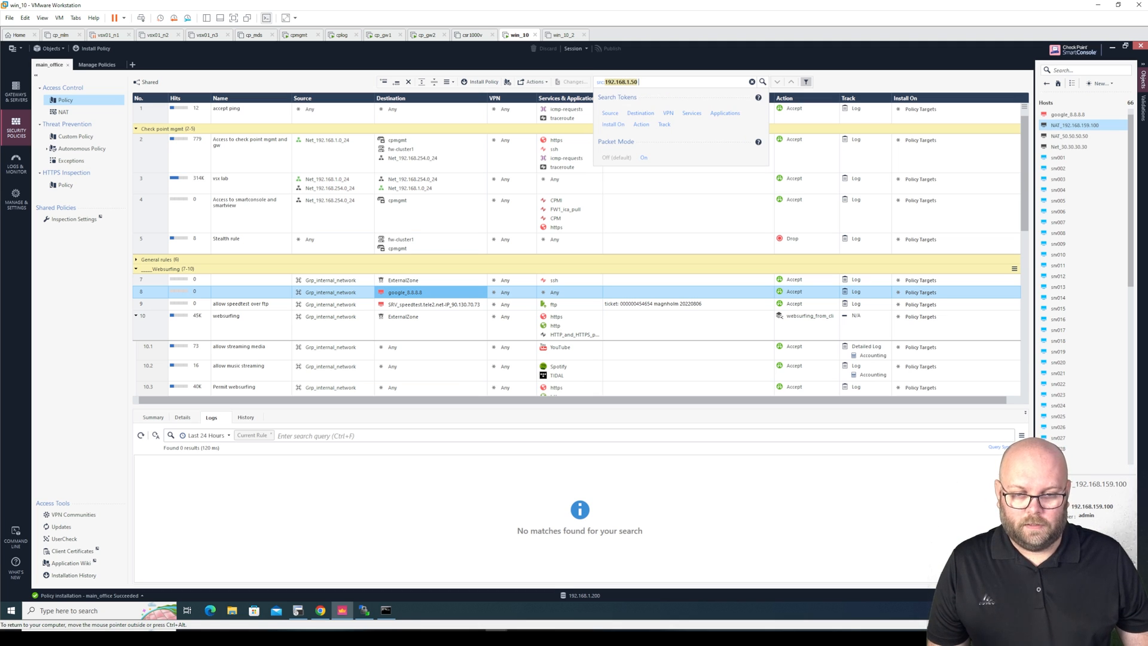
{"action": "left_click", "coordinate": [640, 113]}
{"action": "type", "text": "8.8.8."}
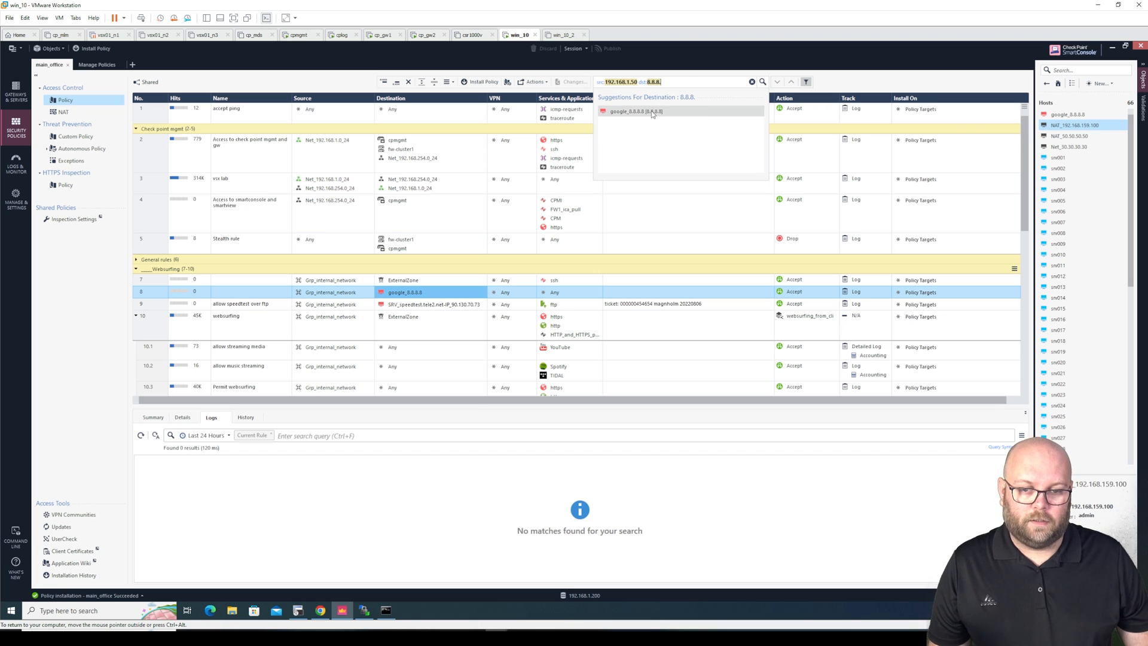
{"action": "left_click", "coordinate": [652, 112]}
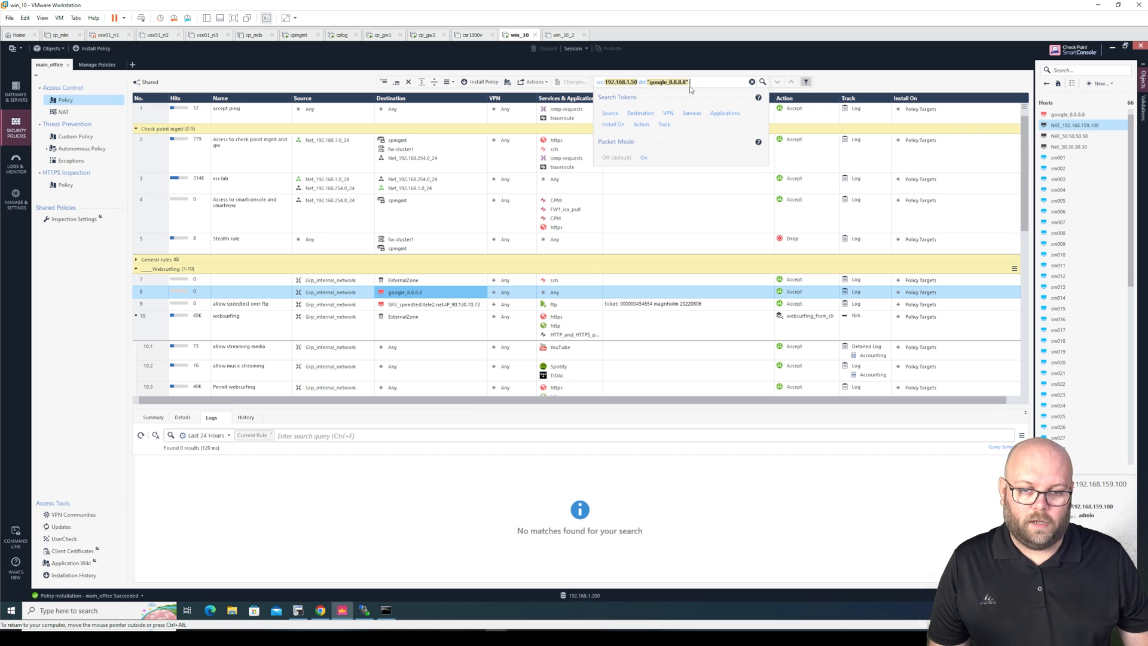
{"action": "key", "text": "Return"}
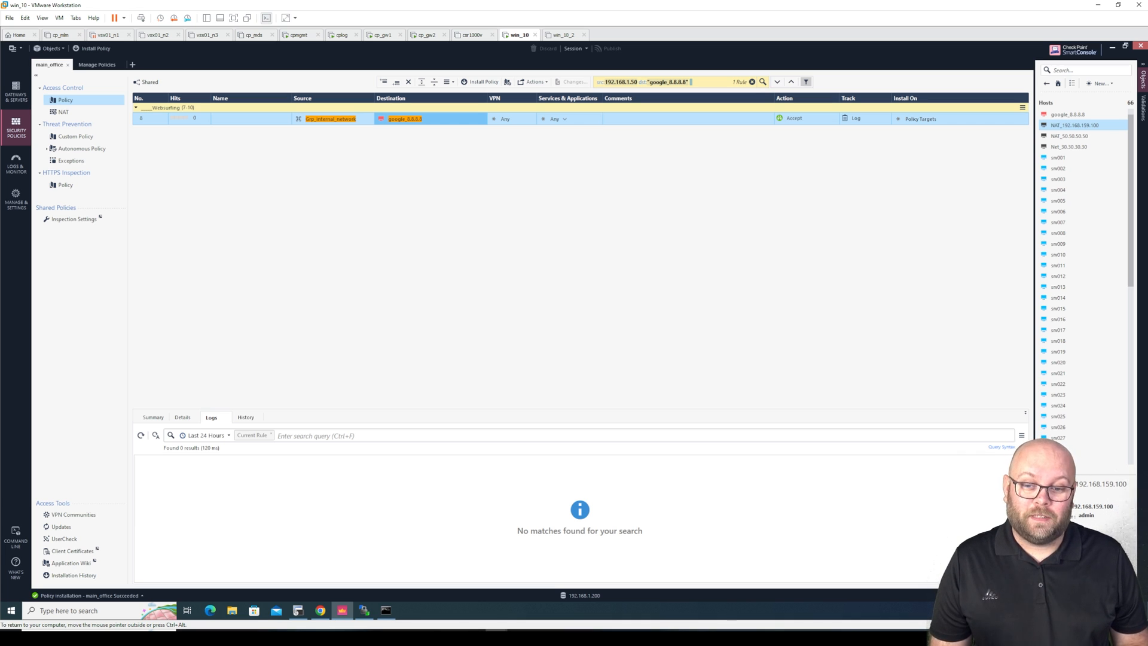
Delete the destination term so the query reads just src:192.168.1.50
{"action": "left_click_drag", "start_coordinate": [690, 82], "coordinate": [596, 82]}
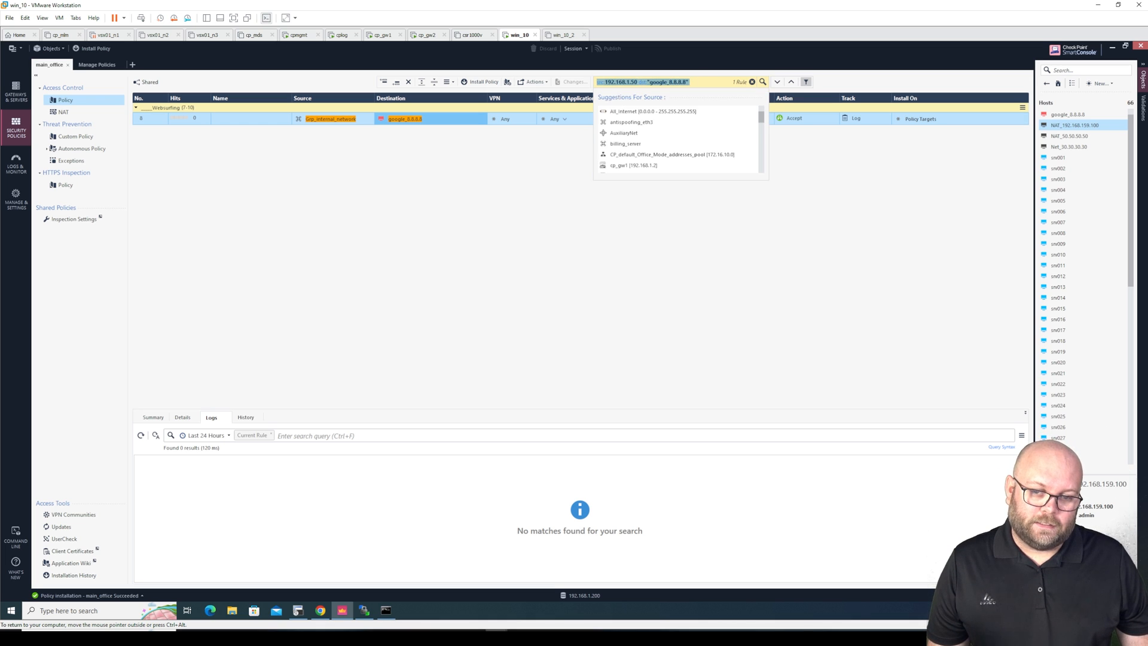
{"action": "left_click", "coordinate": [691, 83]}
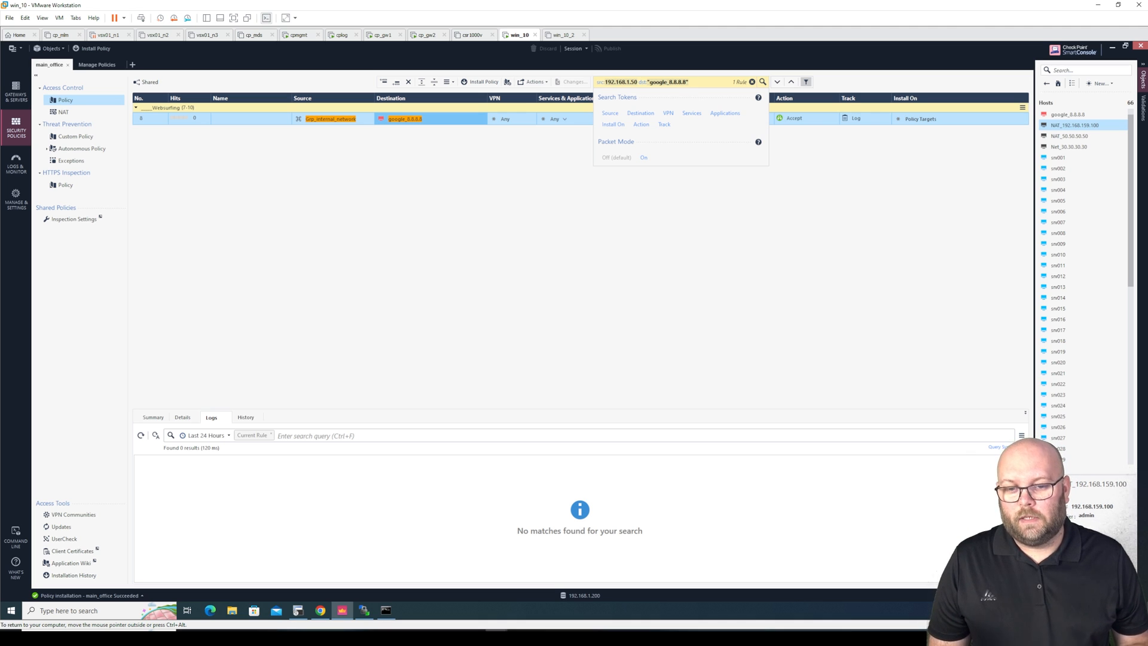
{"action": "mouse_move", "coordinate": [691, 82]}
{"action": "left_mouse_down"}
{"action": "mouse_move", "coordinate": [671, 82]}
{"action": "mouse_move", "coordinate": [691, 82]}
{"action": "left_mouse_up"}
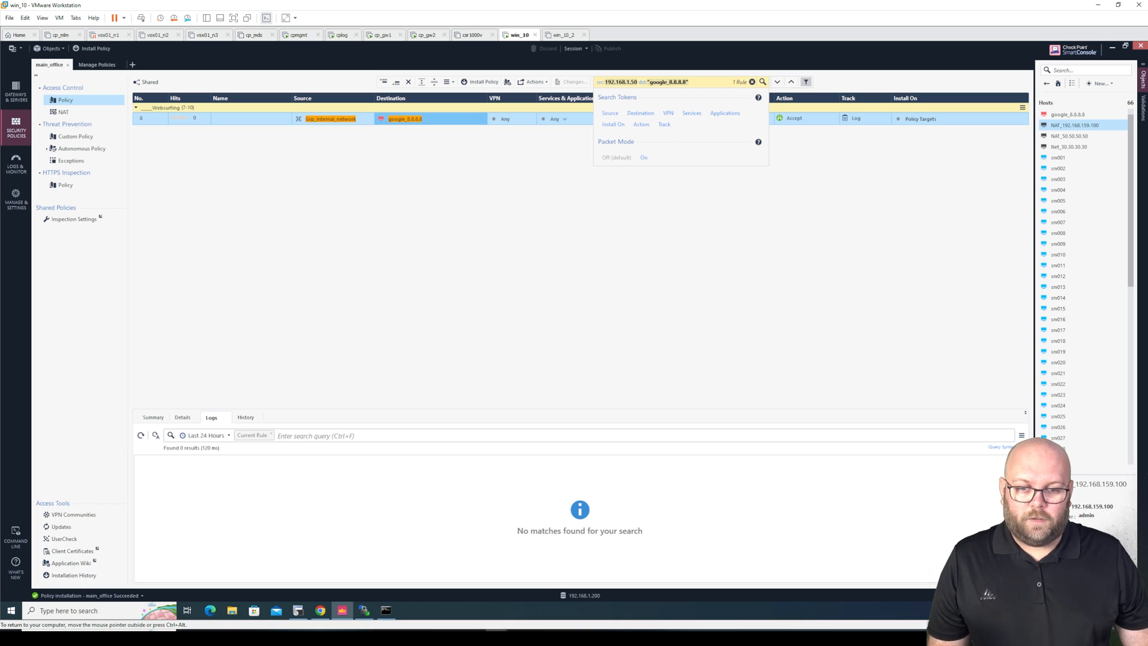
{"action": "key", "text": "BackSpace"}
{"action": "key", "text": "BackSpace"}
{"action": "key", "text": "BackSpace"}
{"action": "key", "text": "BackSpace"}
{"action": "key", "text": "BackSpace"}
{"action": "key", "text": "BackSpace"}
{"action": "key", "text": "BackSpace"}
{"action": "key", "text": "BackSpace"}
{"action": "key", "text": "BackSpace"}
{"action": "key", "text": "BackSpace"}
{"action": "key", "text": "BackSpace"}
{"action": "key", "text": "BackSpace"}
{"action": "key", "text": "BackSpace"}
{"action": "key", "text": "BackSpace"}
{"action": "key", "text": "BackSpace"}
{"action": "key", "text": "BackSpace"}
{"action": "key", "text": "BackSpace"}
{"action": "key", "text": "BackSpace"}
{"action": "key", "text": "BackSpace"}
{"action": "key", "text": "BackSpace"}
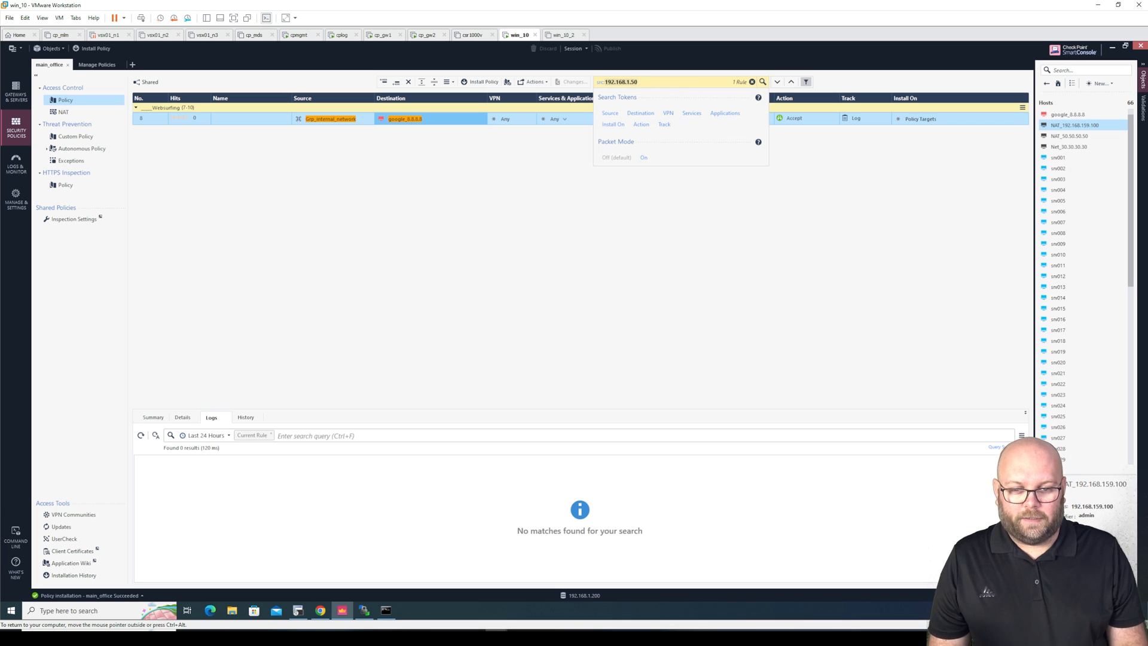
Add service ftp to the src:192.168.1.50 rule search and turn packet mode on
{"action": "left_click", "coordinate": [724, 113]}
{"action": "key", "text": "BackSpace"}
{"action": "key", "text": "BackSpace"}
{"action": "key", "text": "BackSpace"}
{"action": "key", "text": "BackSpace"}
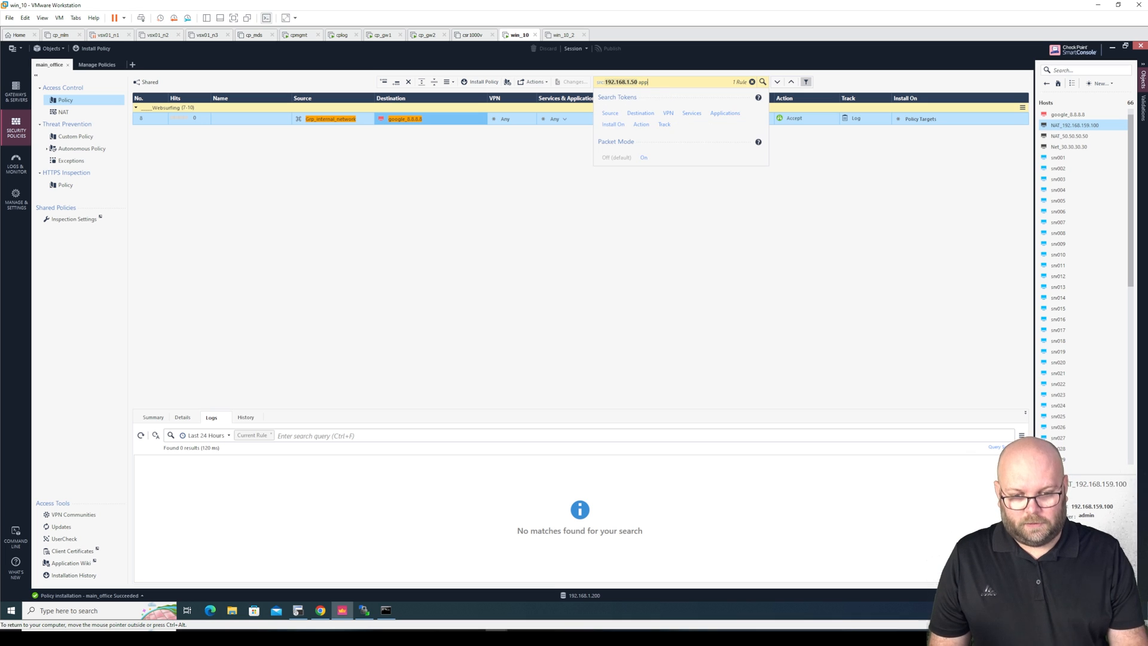
{"action": "left_click", "coordinate": [692, 113]}
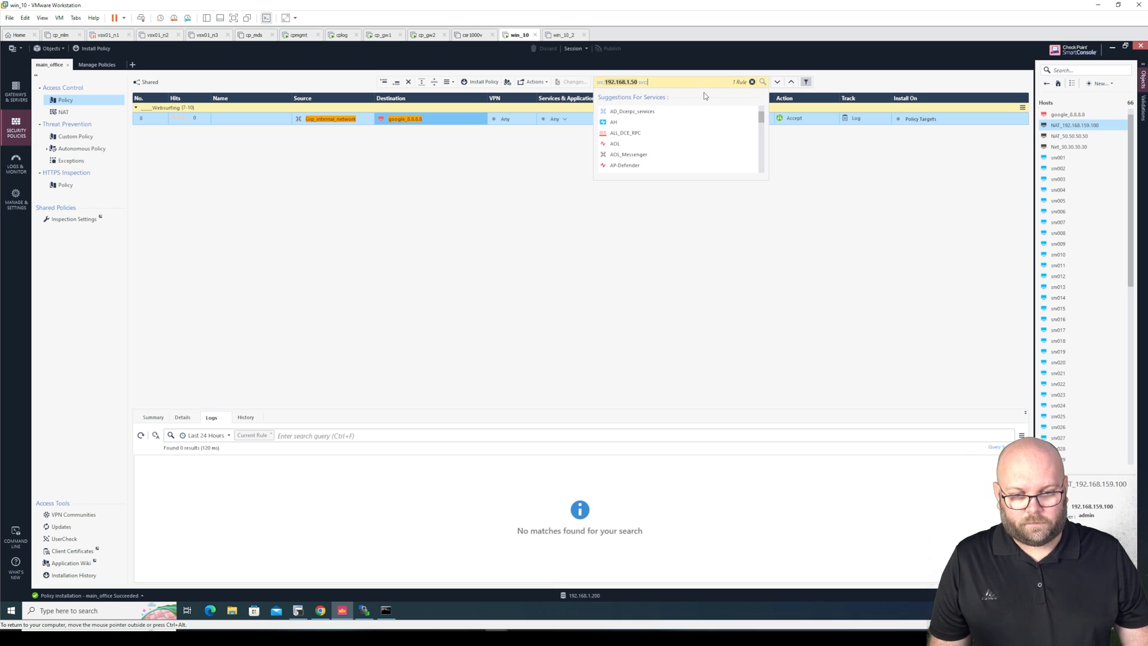
{"action": "type", "text": "ftp"}
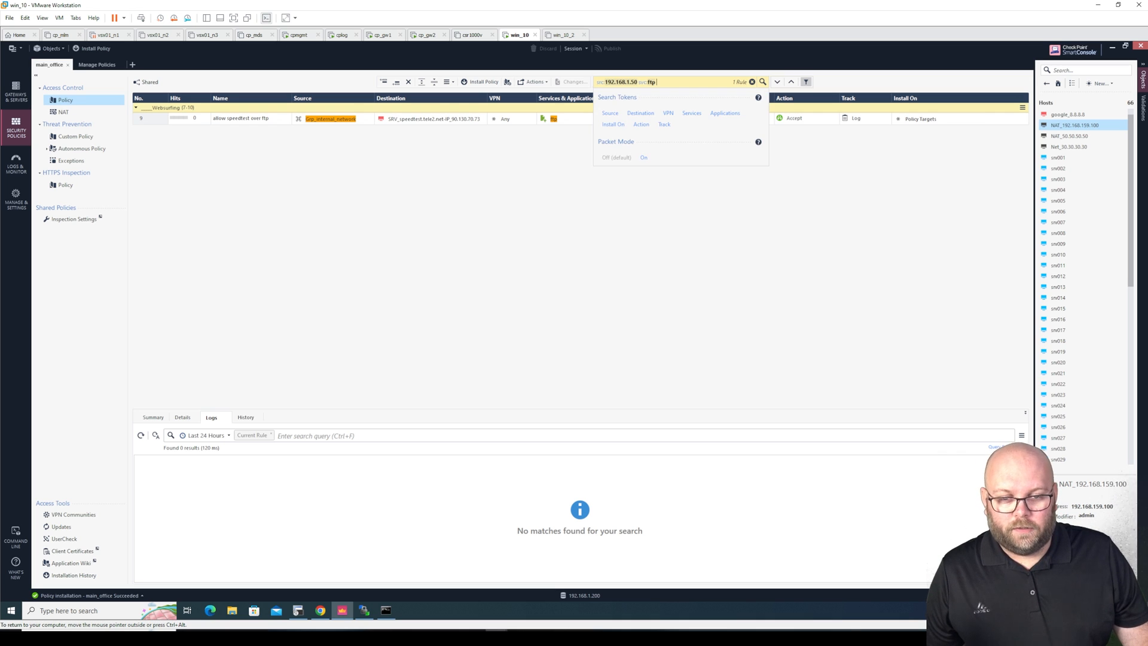
{"action": "left_click", "coordinate": [644, 157]}
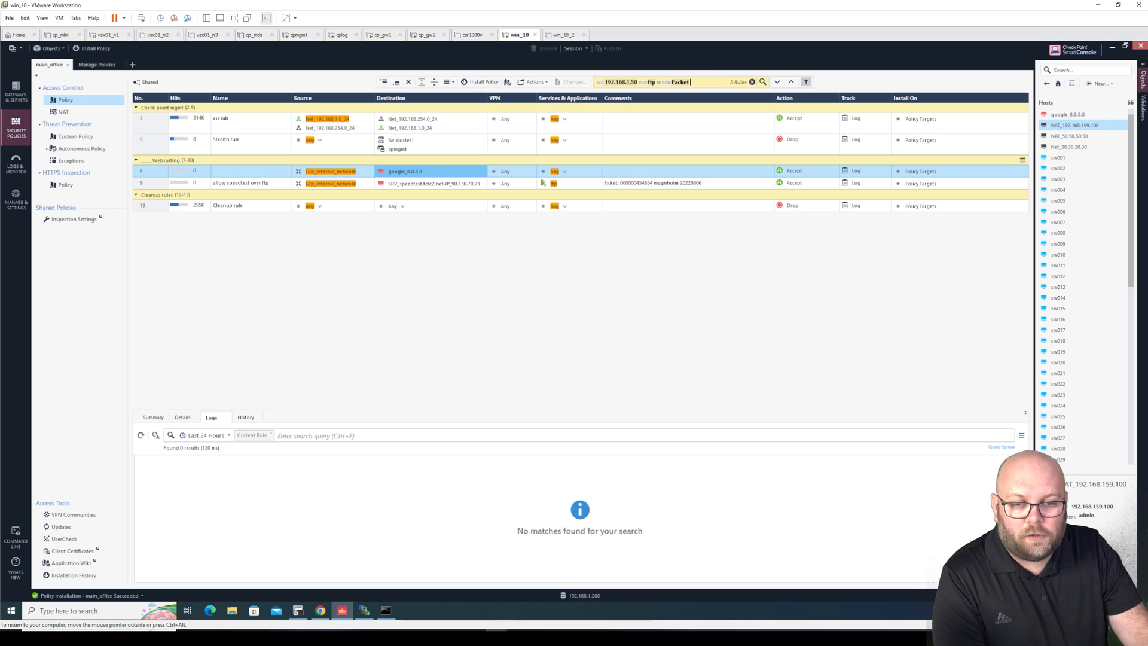
Complete the packet-mode search term, dismiss the suggestions, and switch to the Logs & Monitor view
{"action": "key", "text": "BackSpace"}
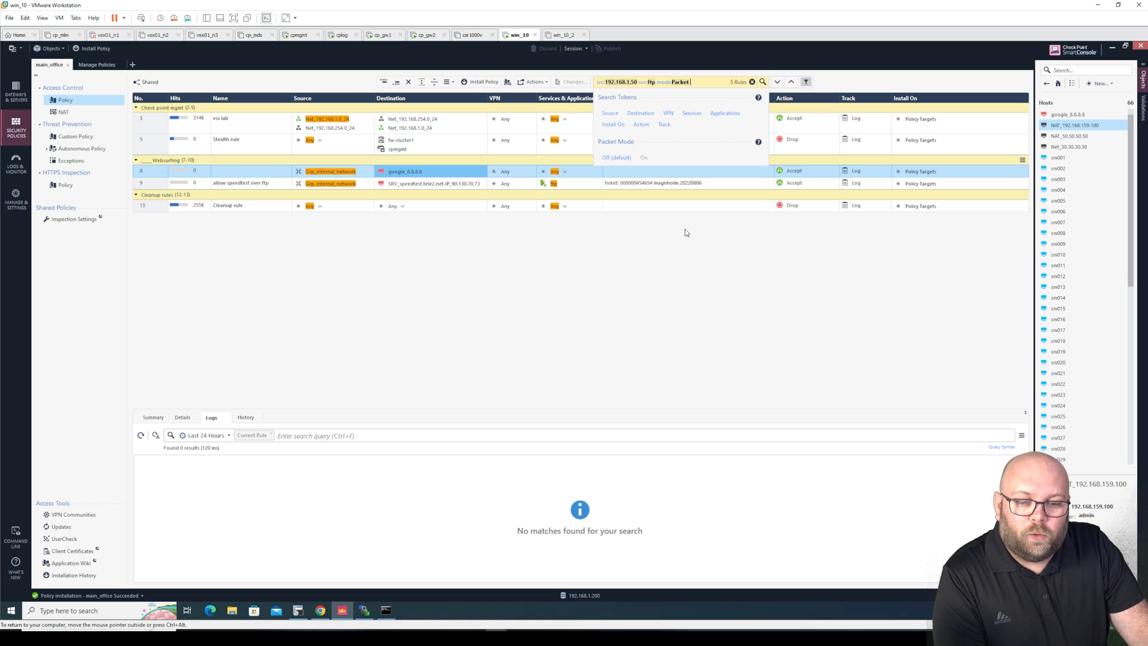
{"action": "left_click", "coordinate": [711, 213]}
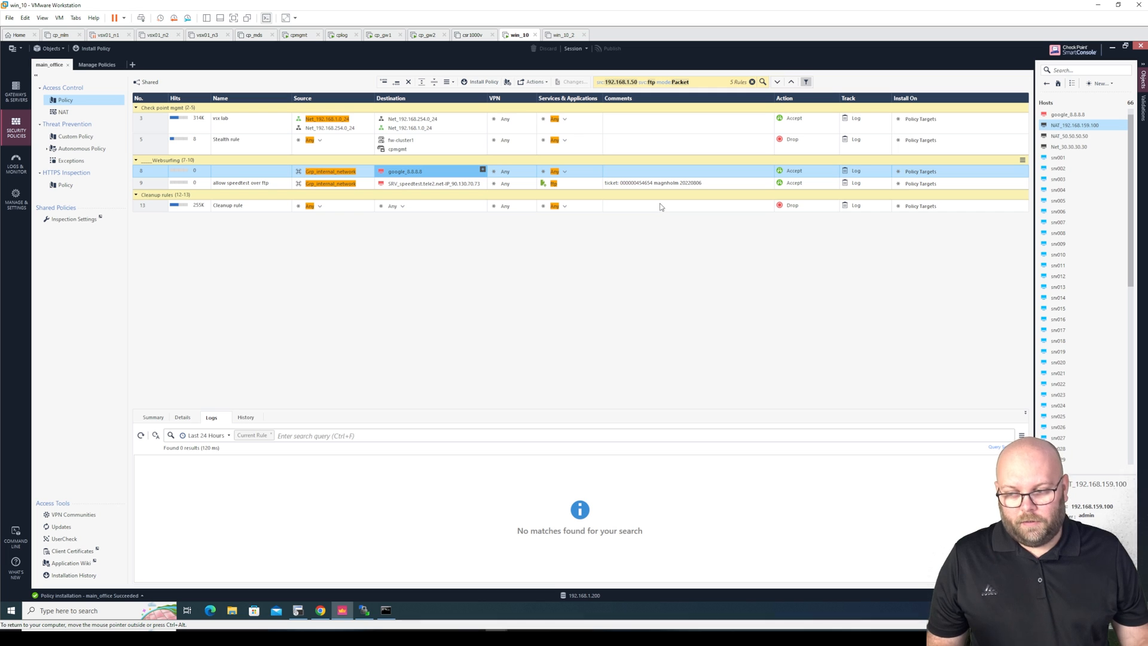
{"action": "left_click", "coordinate": [15, 163]}
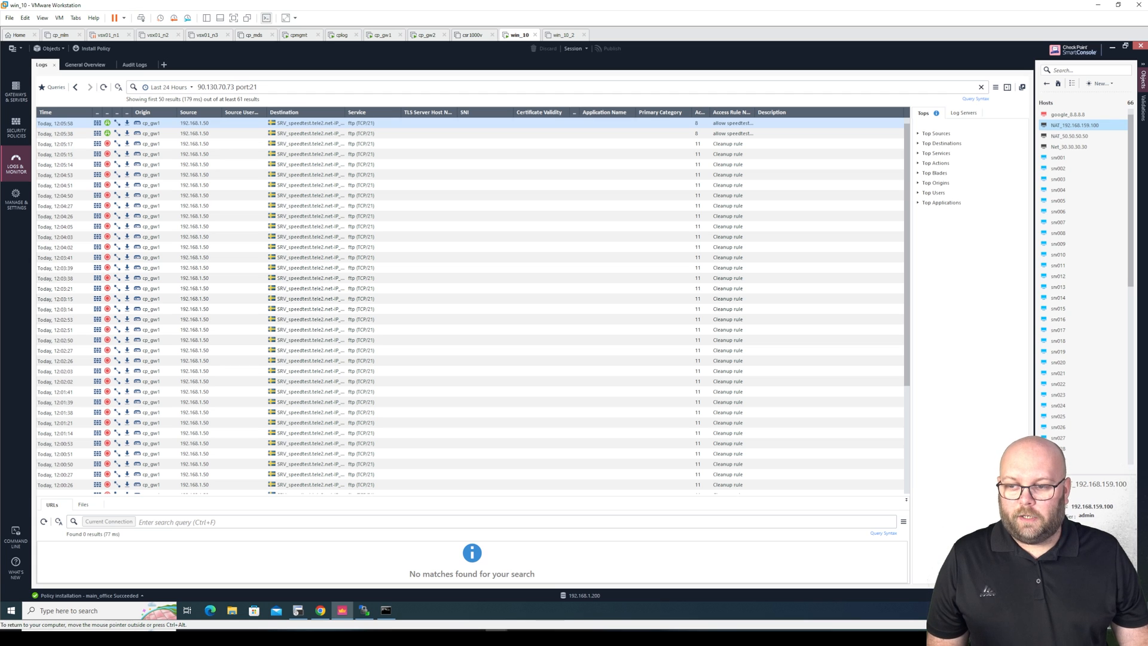
Replace port:21 in the log query with 'and 192.168.1.50' and run it
{"action": "left_click", "coordinate": [198, 86]}
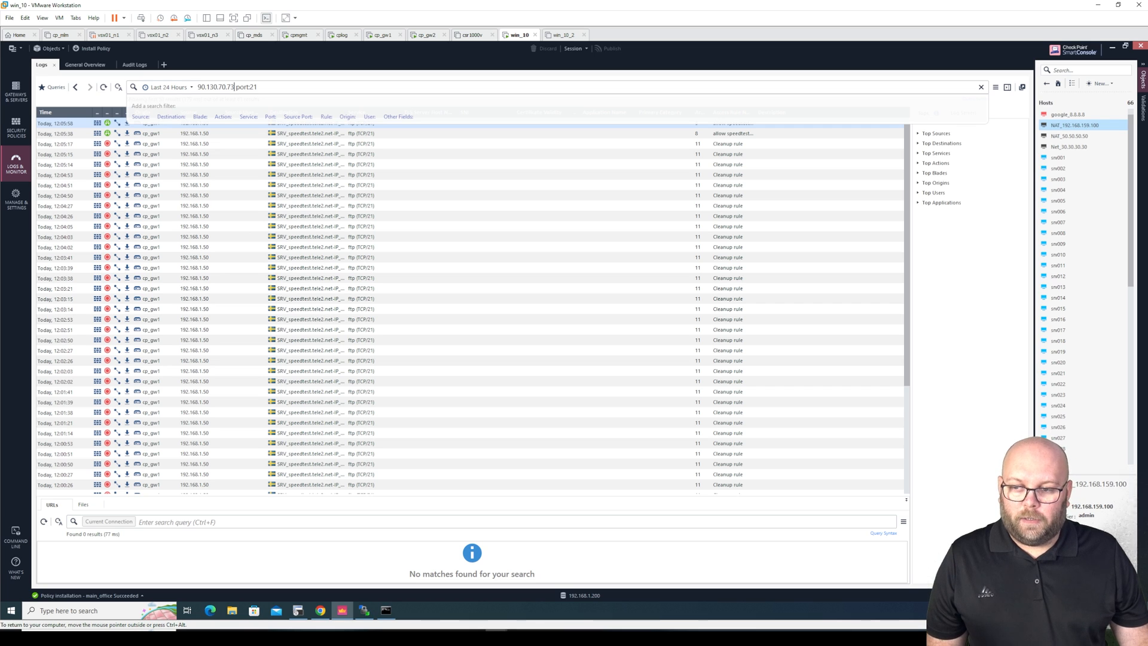
{"action": "key", "text": "shift+End"}
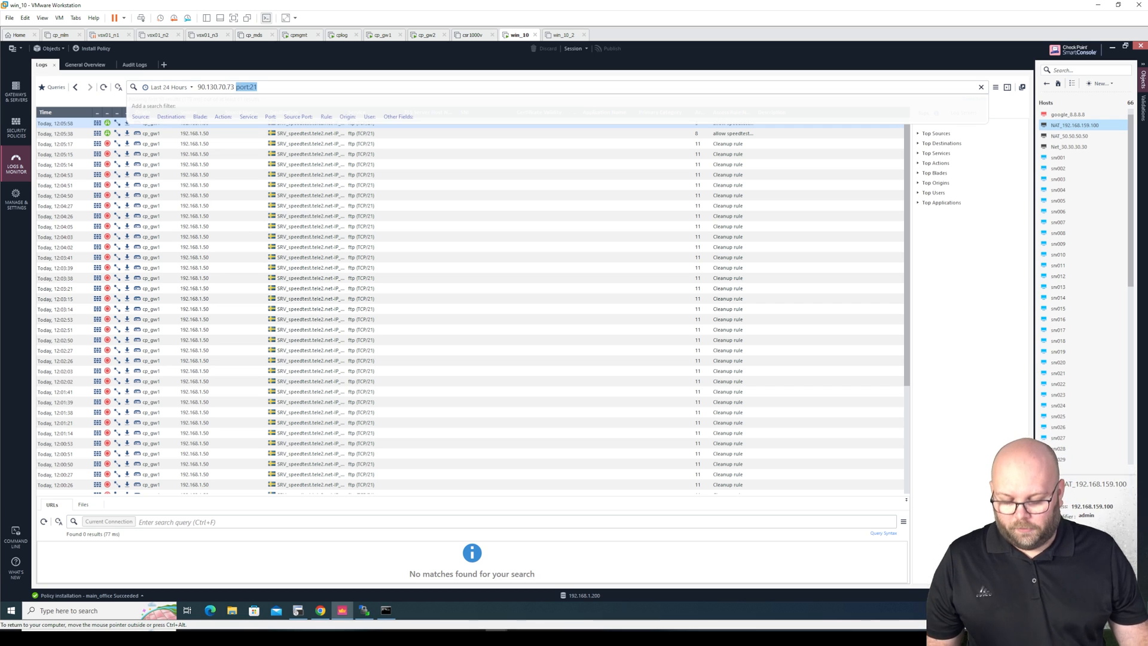
{"action": "type", "text": "a"}
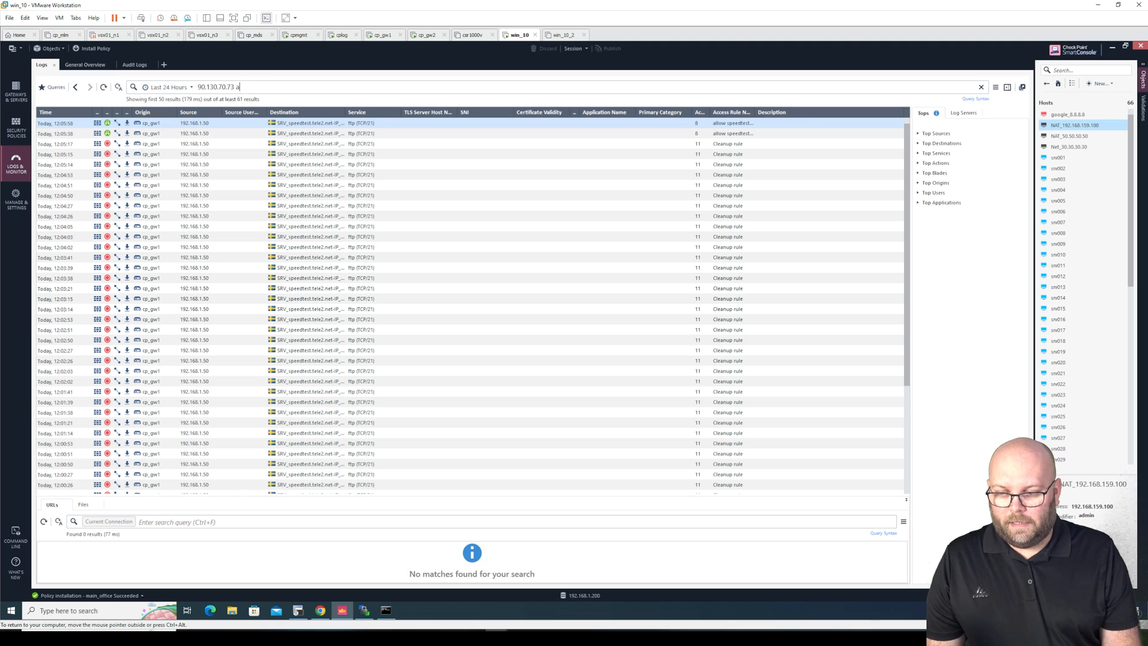
{"action": "type", "text": "nd 192.1"}
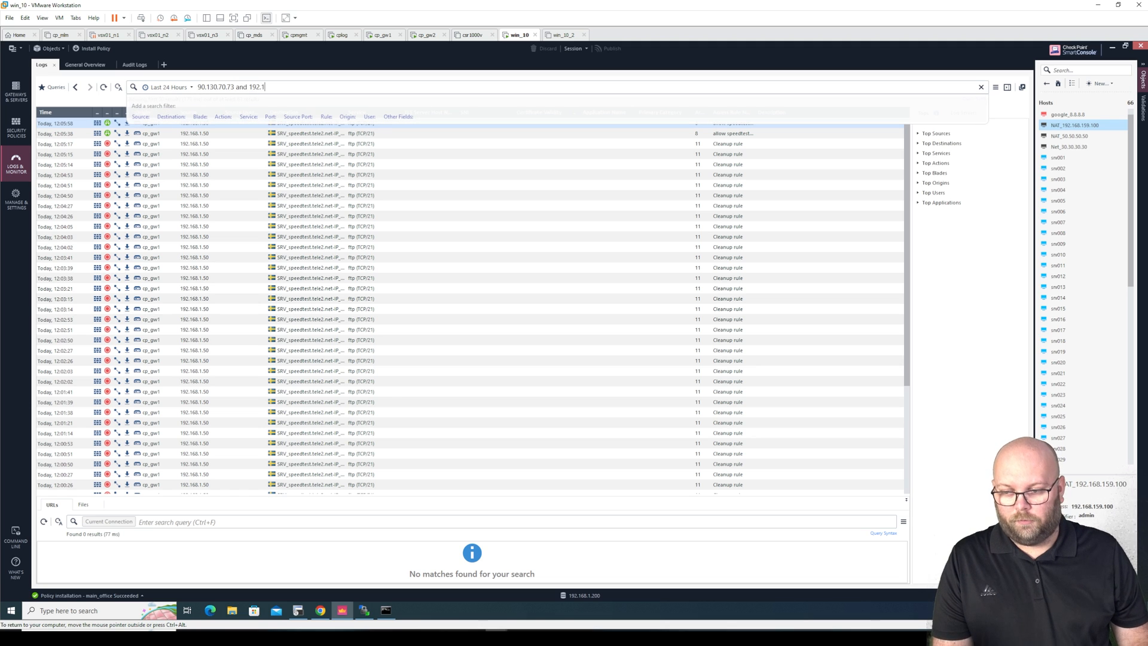
{"action": "type", "text": "68.1.50"}
{"action": "key", "text": "Return"}
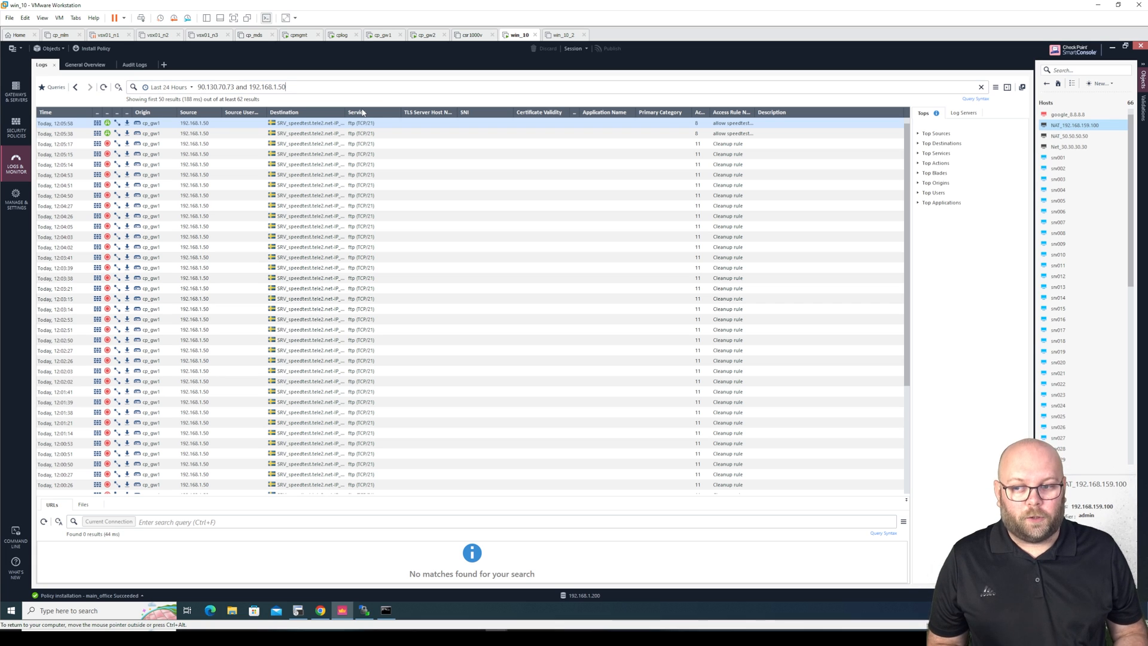
{"action": "left_click", "coordinate": [216, 87]}
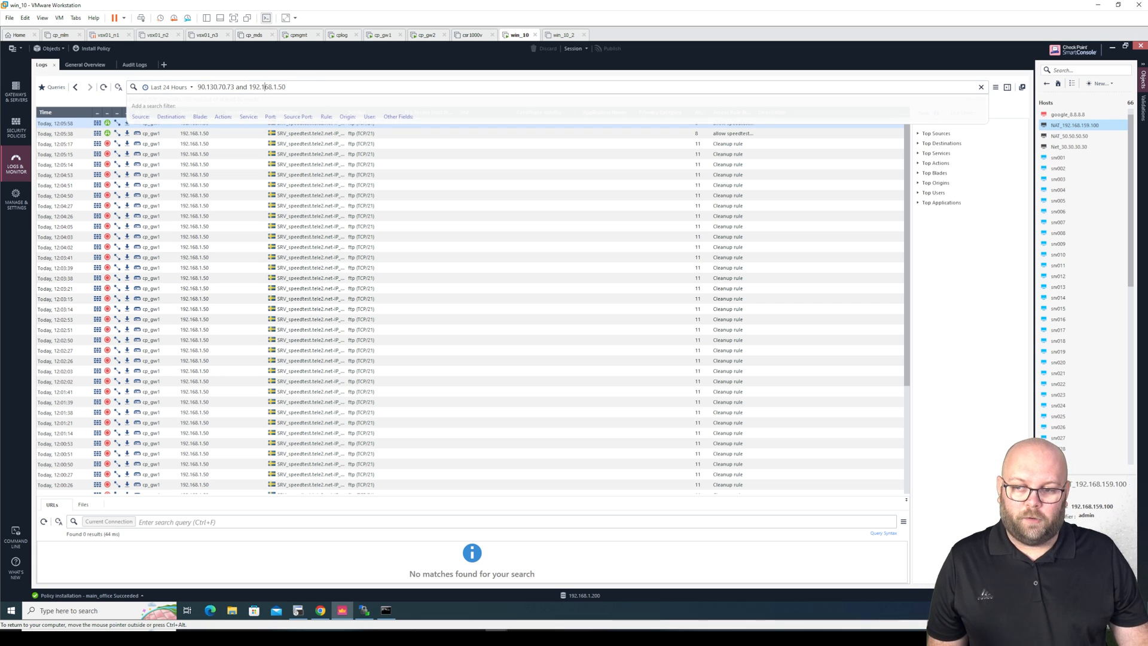
{"action": "left_click", "coordinate": [340, 154]}
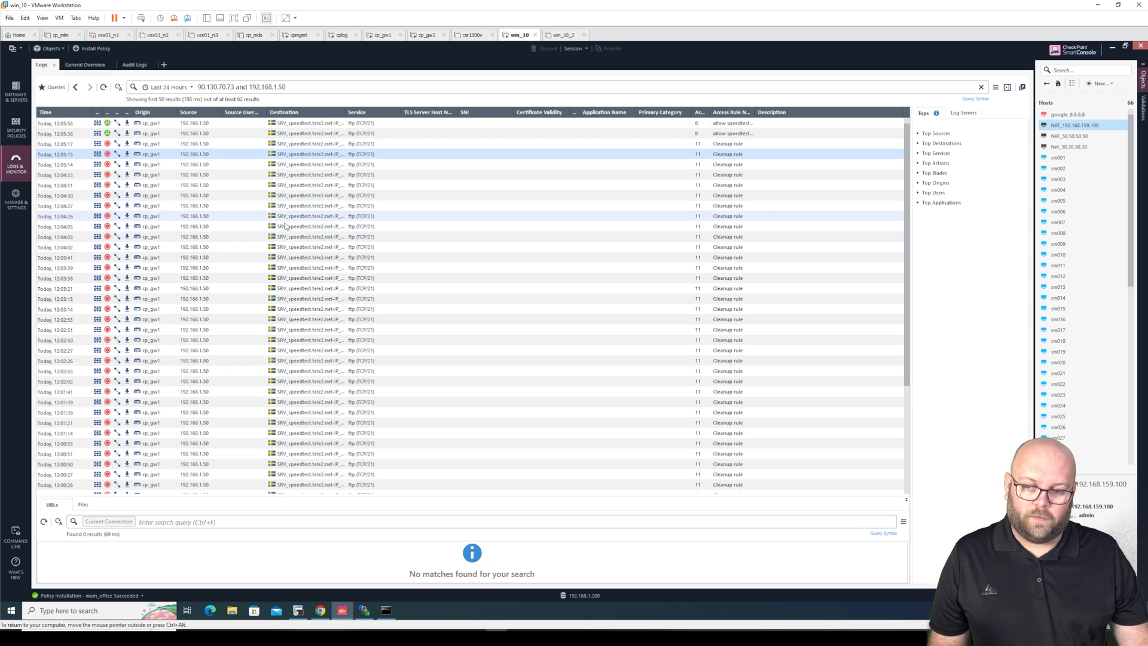
{"action": "left_click", "coordinate": [335, 87]}
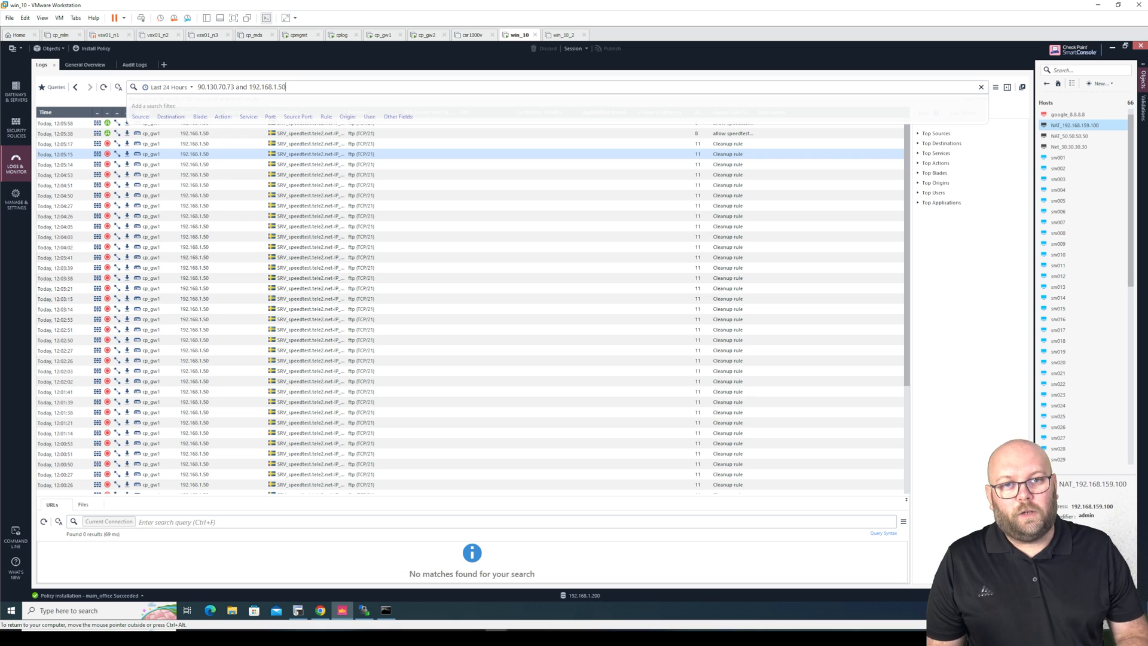
Add service:ftp to the log query as a 'not' condition, leaving one ping-accepted echo-request
{"action": "right_click", "coordinate": [359, 158]}
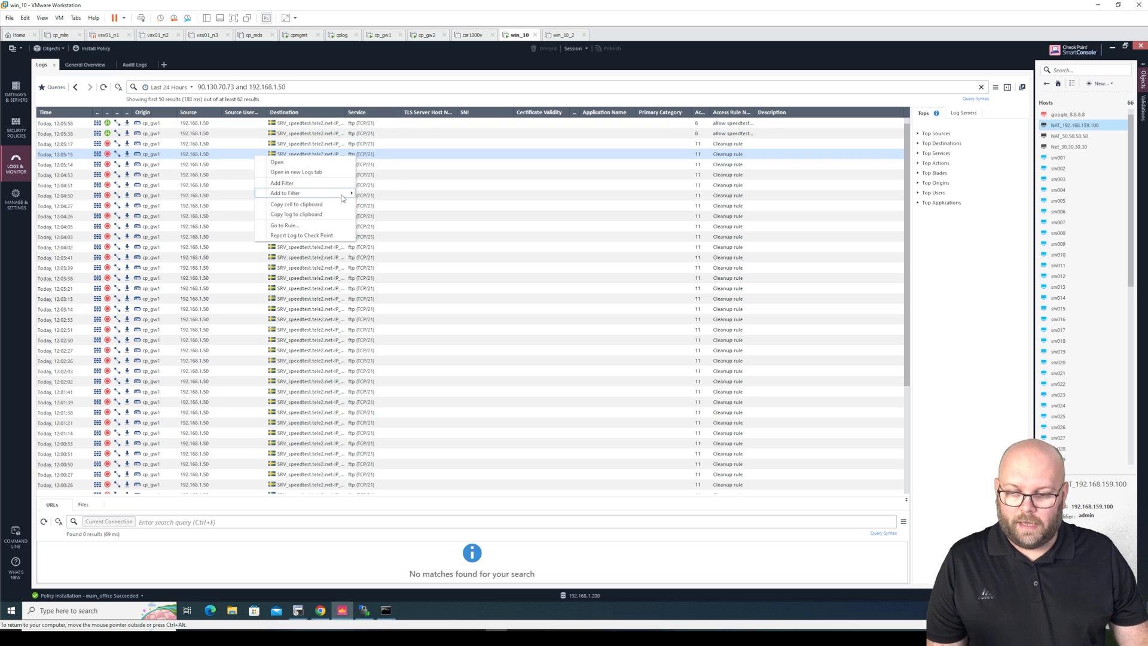
{"action": "mouse_move", "coordinate": [305, 193]}
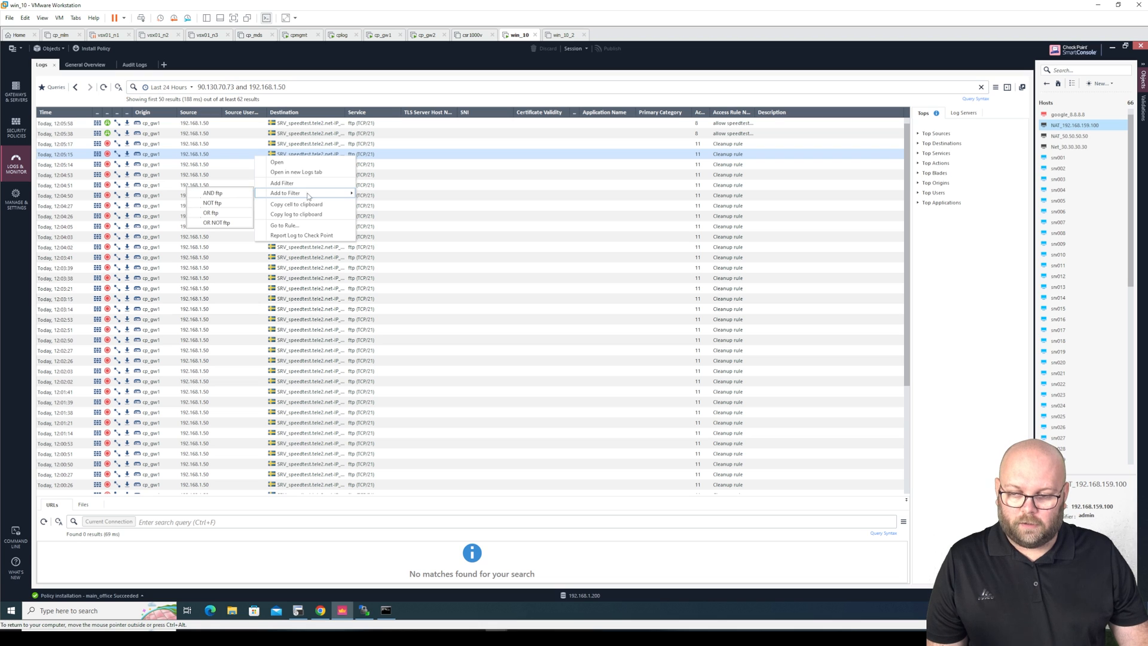
{"action": "left_click", "coordinate": [224, 193]}
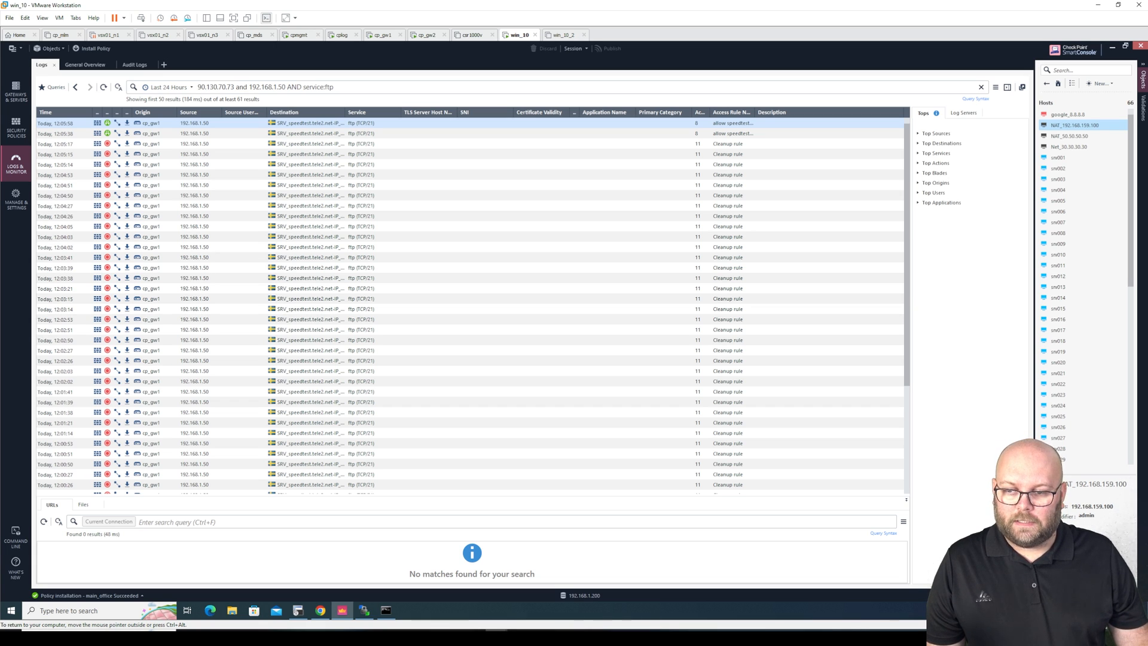
{"action": "double_click", "coordinate": [295, 87]}
{"action": "type", "text": "not"}
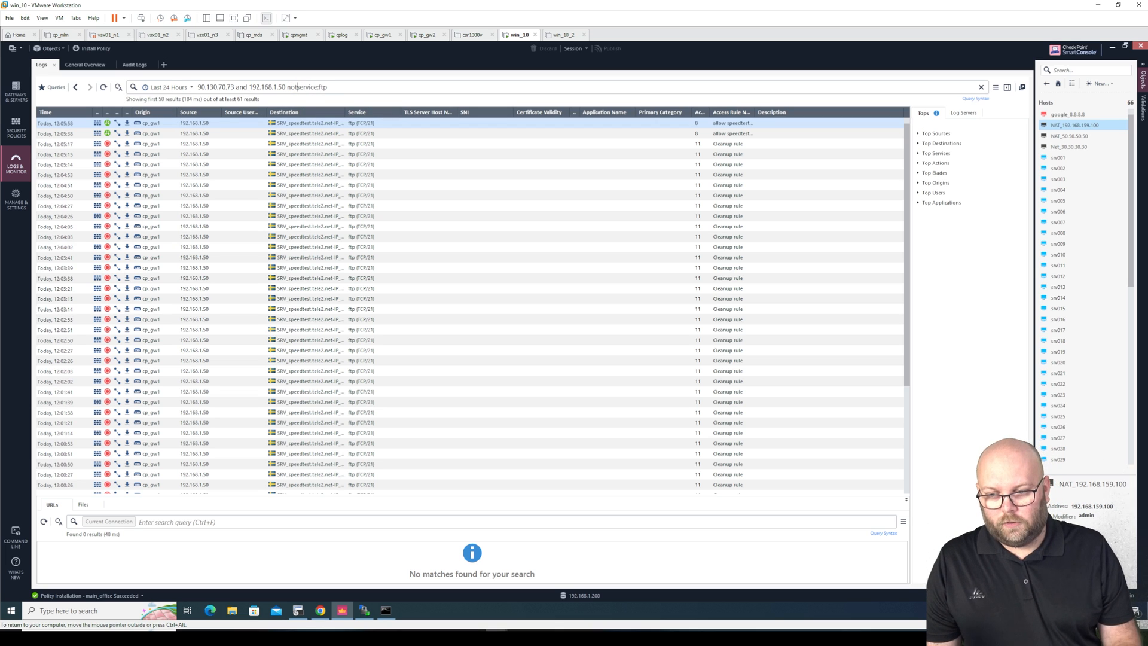
{"action": "key", "text": "Return"}
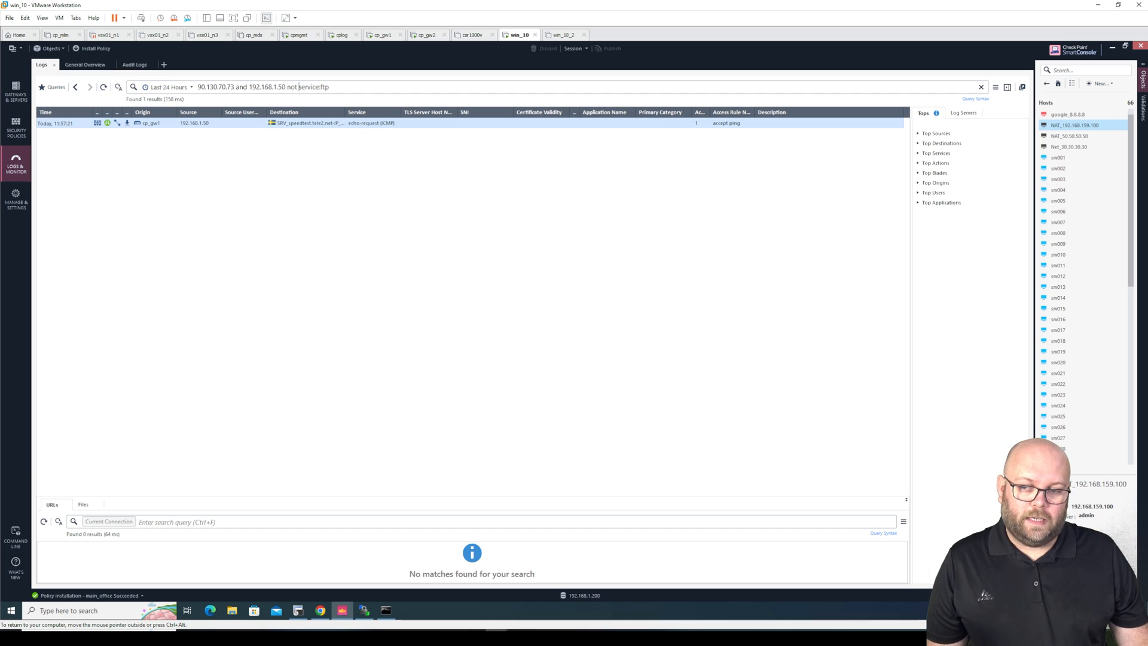
Change 'not' back to 'and', then delete the service:ftp condition and rerun the log query
{"action": "double_click", "coordinate": [291, 87]}
{"action": "key", "text": "BackSpace"}
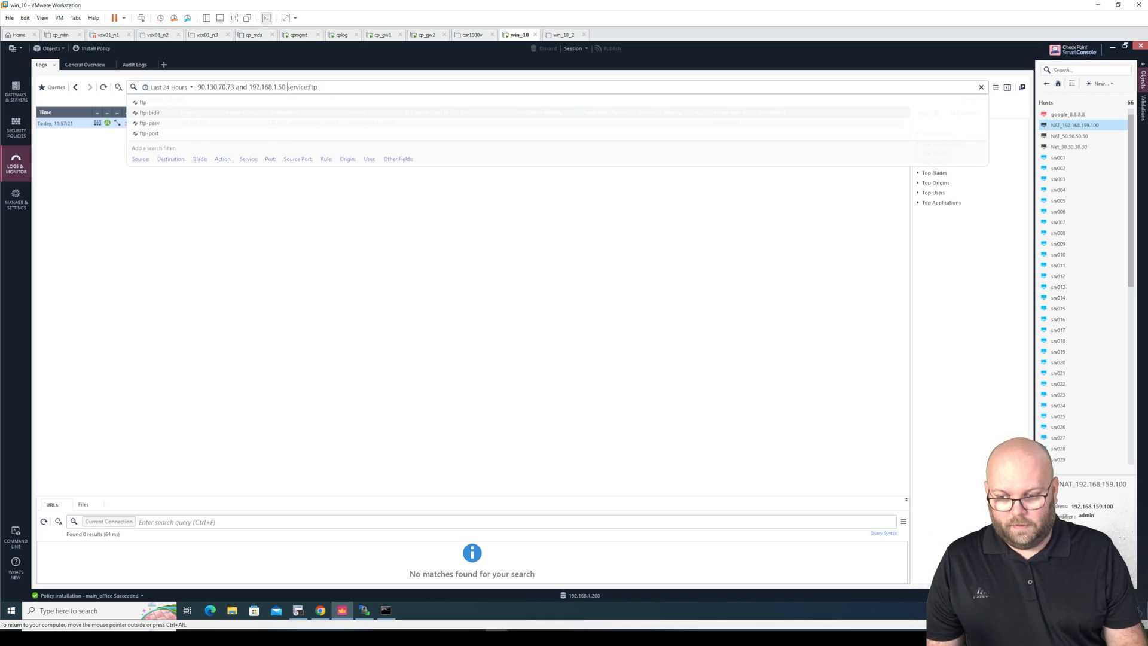
{"action": "type", "text": "and"}
{"action": "key", "text": "Return"}
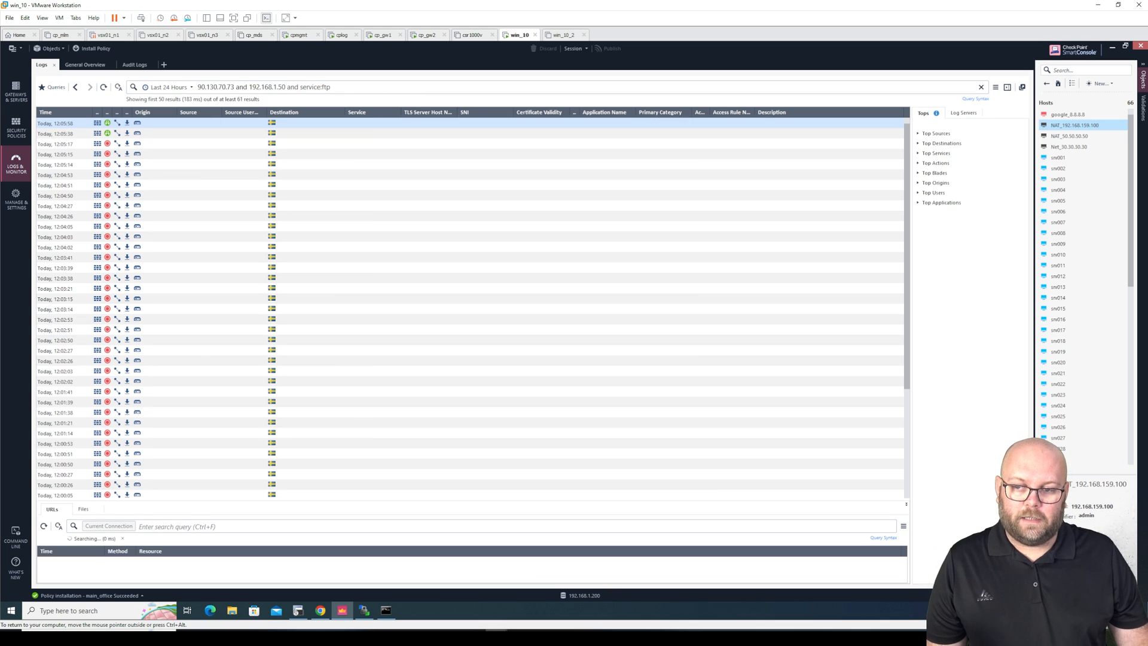
{"action": "left_click_drag", "start_coordinate": [331, 87], "coordinate": [294, 87]}
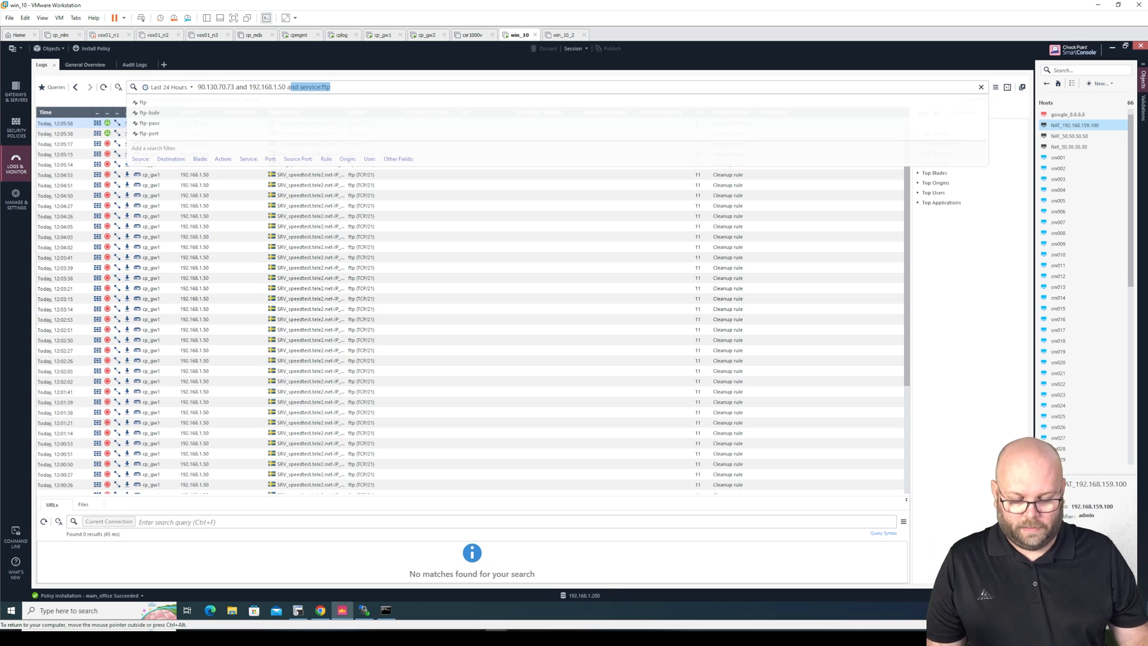
{"action": "key", "text": "BackSpace"}
{"action": "key", "text": "BackSpace"}
{"action": "key", "text": "BackSpace"}
{"action": "key", "text": "Return"}
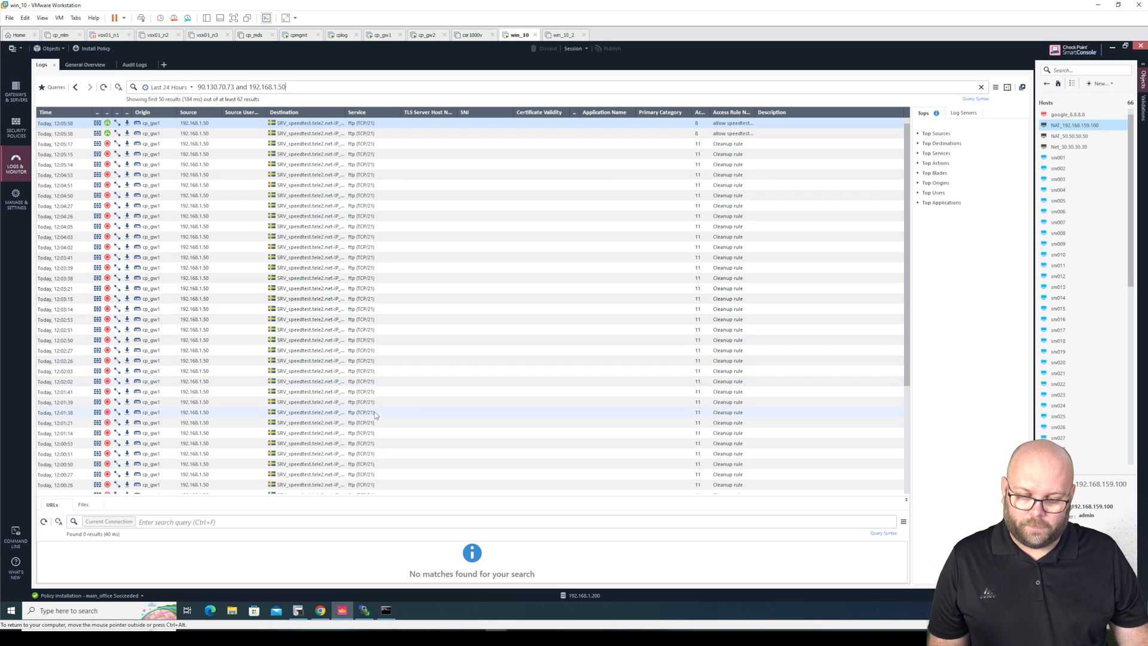
Inspect the 11:57:21 echo-request entry and rerun the query to refresh the logs
{"action": "scroll", "coordinate": [424, 392], "scroll_direction": "down", "scroll_amount": 4}
{"action": "scroll", "coordinate": [425, 392], "scroll_direction": "down", "scroll_amount": 5}
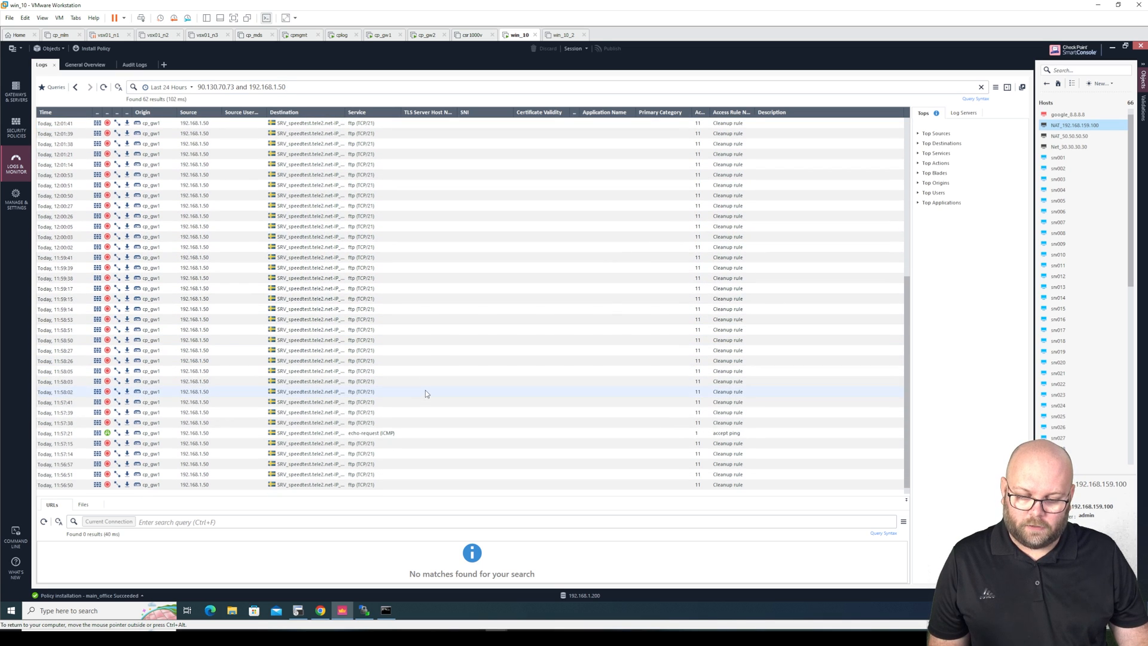
{"action": "left_click", "coordinate": [422, 432]}
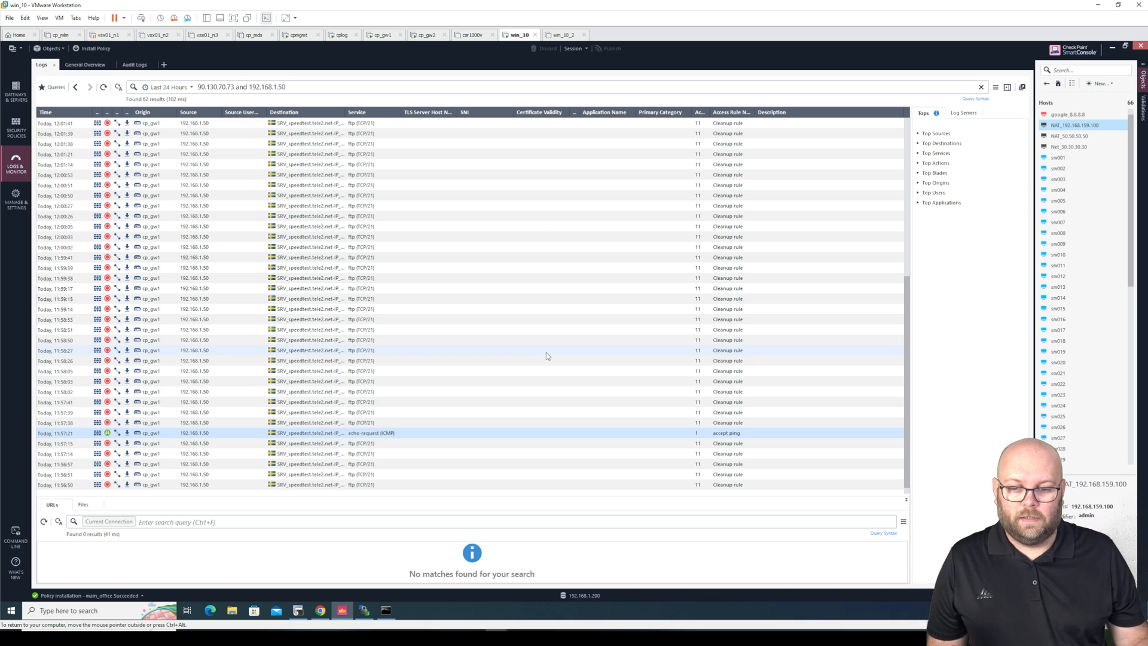
{"action": "scroll", "coordinate": [546, 355], "scroll_direction": "up", "scroll_amount": 9}
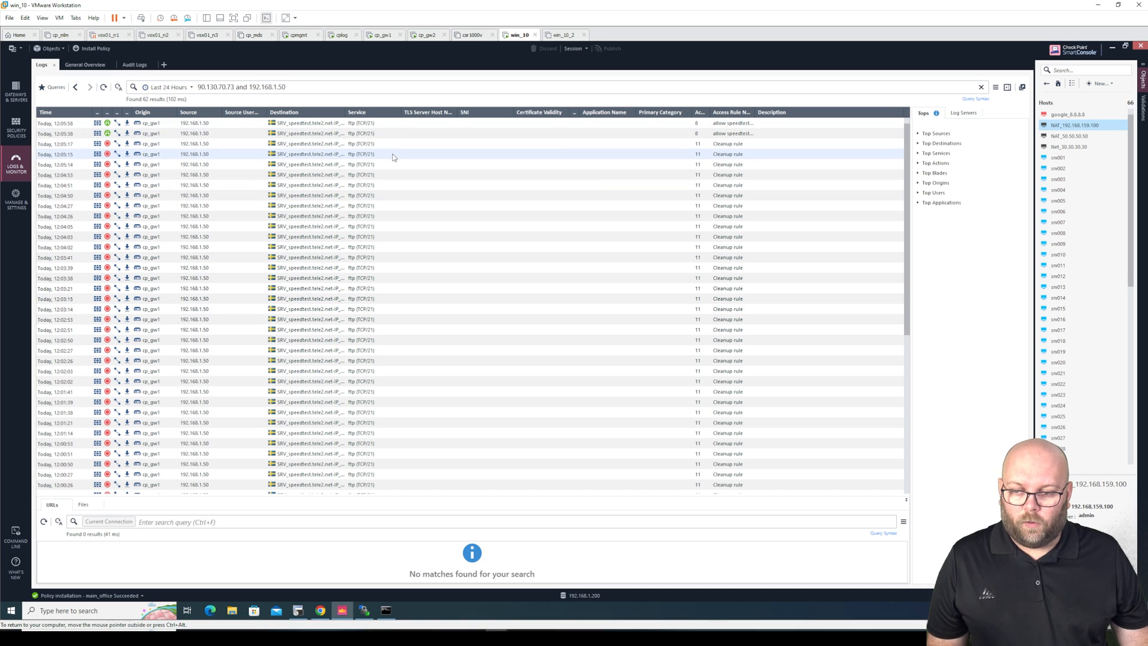
{"action": "left_click", "coordinate": [209, 87]}
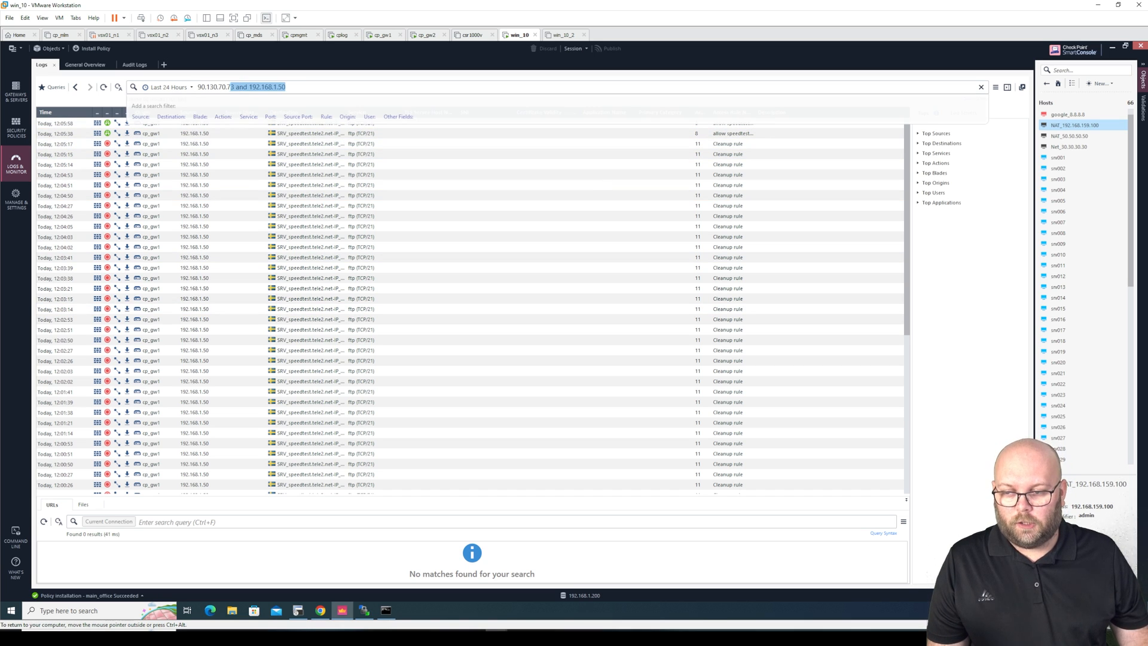
{"action": "key", "text": "Return"}
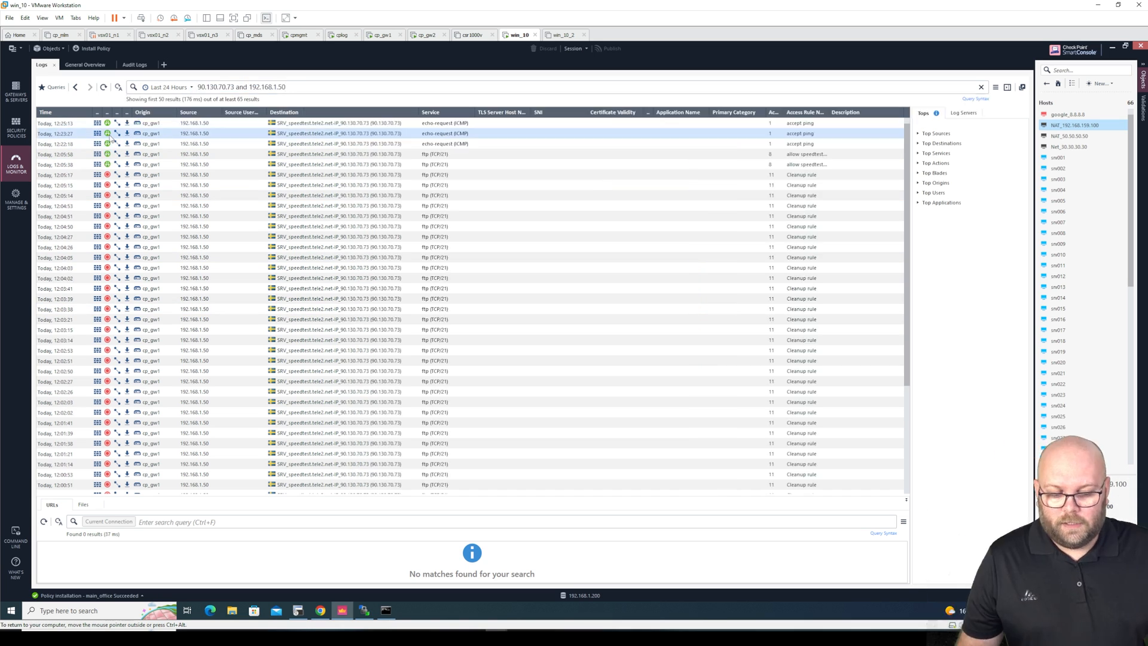